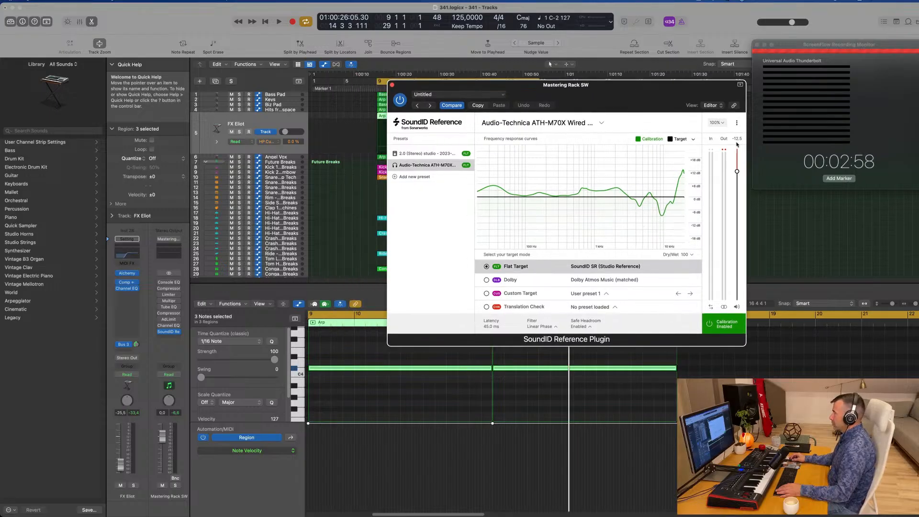
Disable Safe Headroom in the SoundID Reference plugin and move its window aside from the arrangement
{"action": "left_click", "coordinate": [590, 327]}
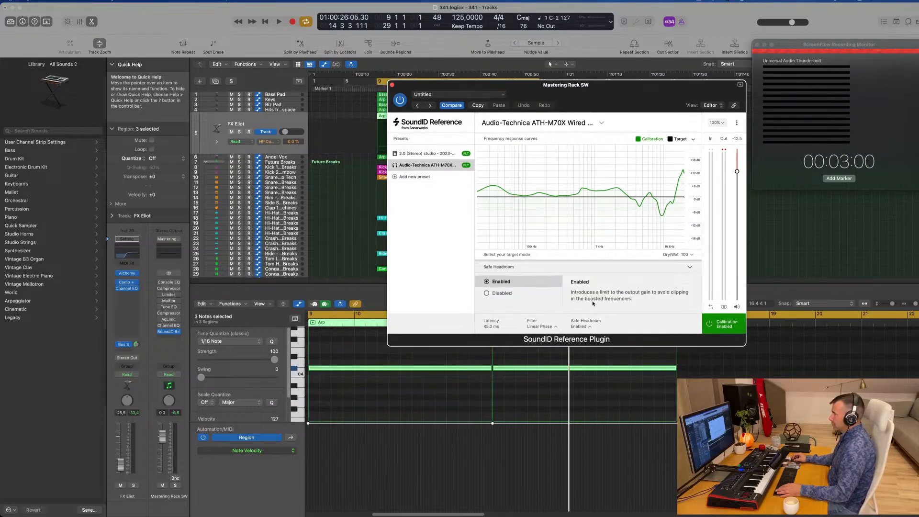
{"action": "left_click", "coordinate": [486, 294]}
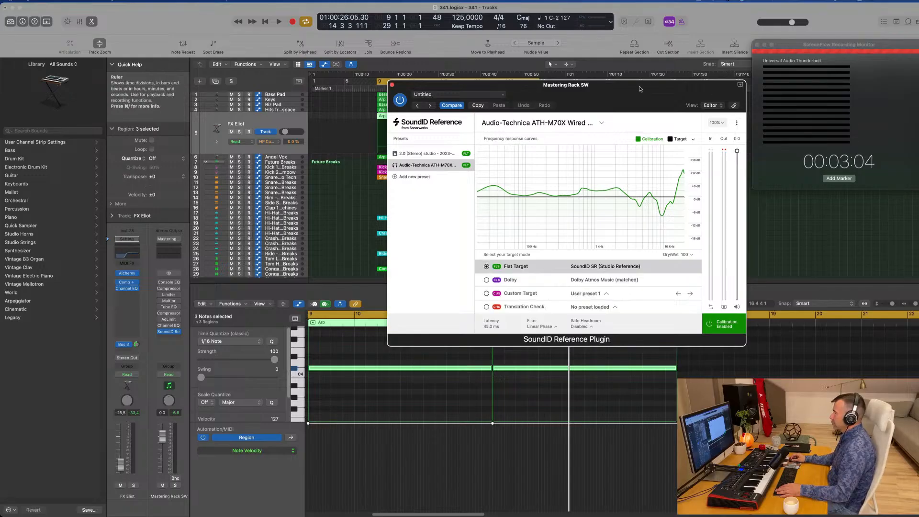
{"action": "left_click_drag", "start_coordinate": [640, 89], "coordinate": [798, 68]}
Play the full mix from bar 9 and move the plugin window clear of the arranged regions
{"action": "left_click", "coordinate": [361, 192]}
{"action": "key", "text": "space"}
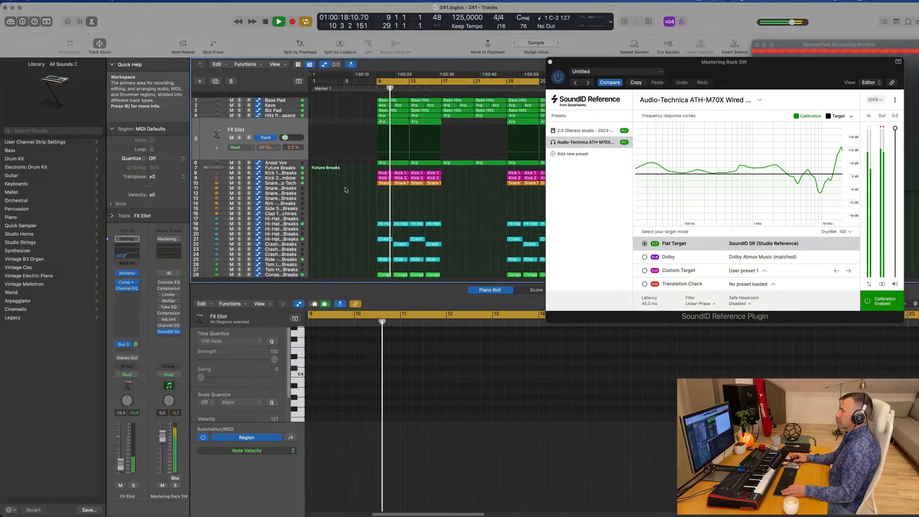
{"action": "left_click_drag", "start_coordinate": [593, 62], "coordinate": [747, 61]}
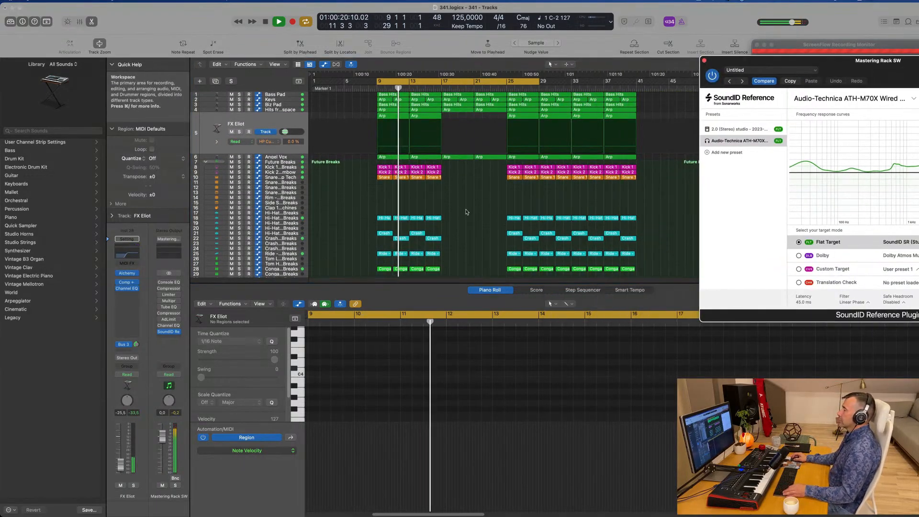
{"action": "scroll", "coordinate": [474, 214], "scroll_direction": "right", "scroll_amount": 2}
{"action": "scroll", "coordinate": [474, 214], "scroll_direction": "left", "scroll_amount": 2}
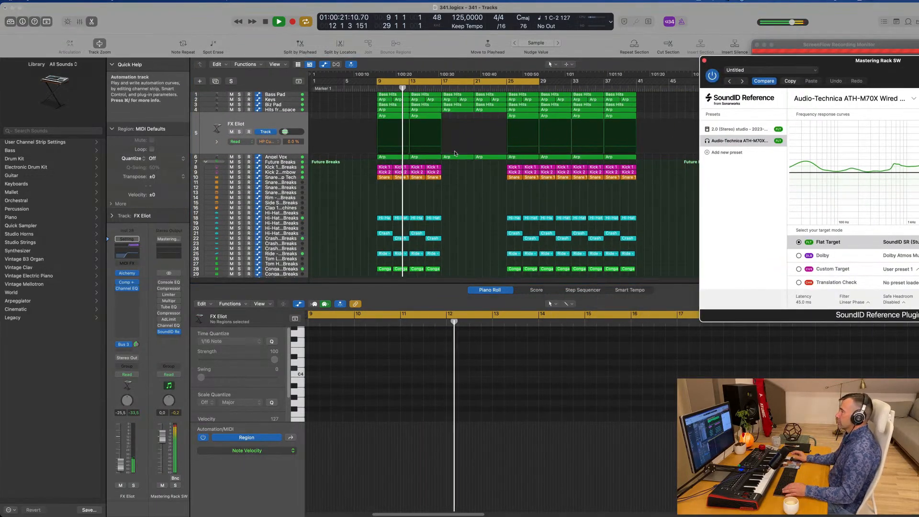
{"action": "left_click", "coordinate": [367, 190]}
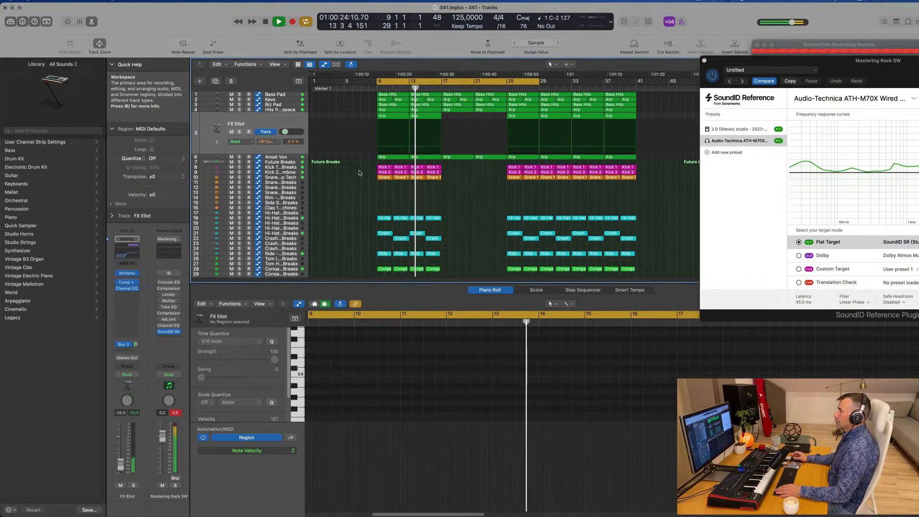
{"action": "key", "text": "space"}
Solo the Future Breaks track stack and play it from bar 9
{"action": "left_click", "coordinate": [239, 163]}
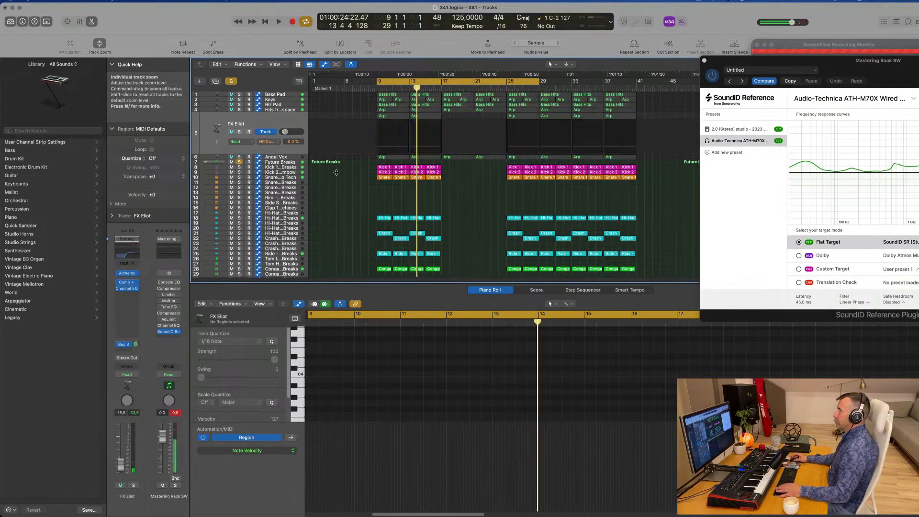
{"action": "key", "text": "space"}
{"action": "scroll", "coordinate": [338, 182], "scroll_direction": "down", "scroll_amount": 5}
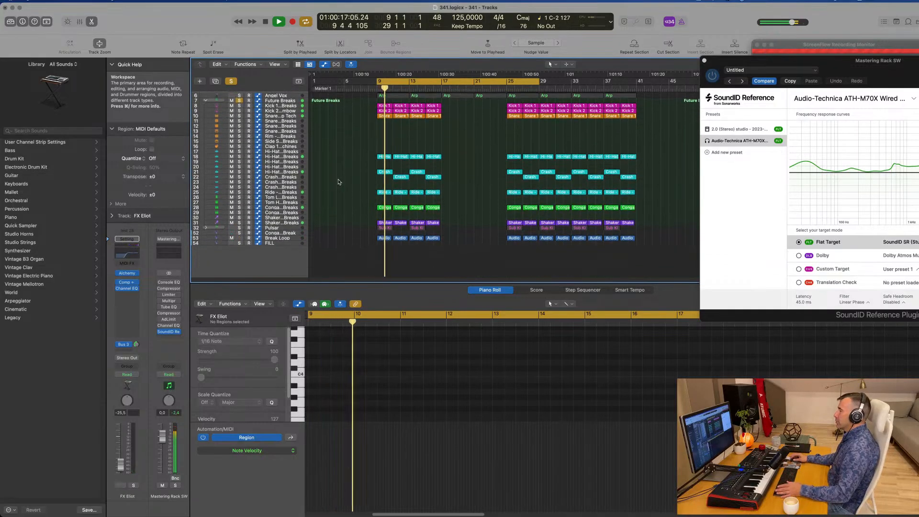
Select the Break Loop track and toggle its solo to compare the breaks with and without it, leaving it soloed
{"action": "left_click", "coordinate": [335, 236]}
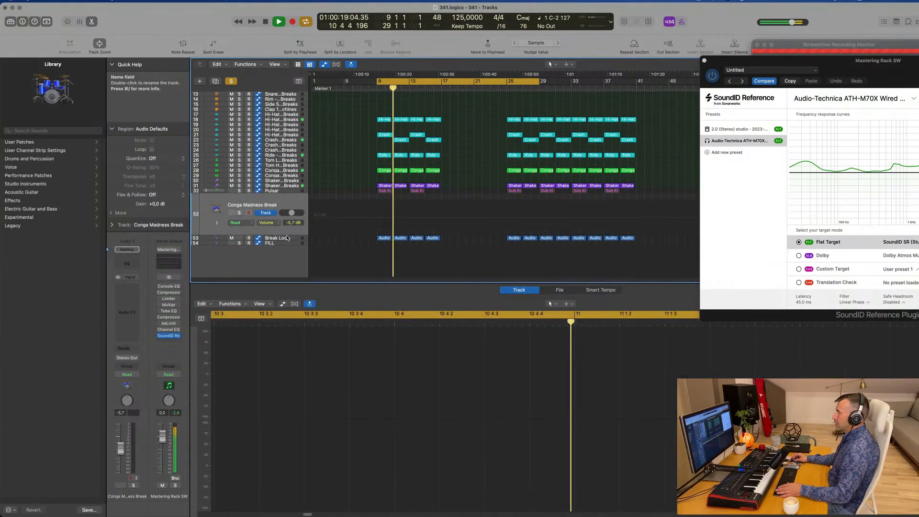
{"action": "left_click", "coordinate": [278, 237]}
{"action": "left_click", "coordinate": [239, 219]}
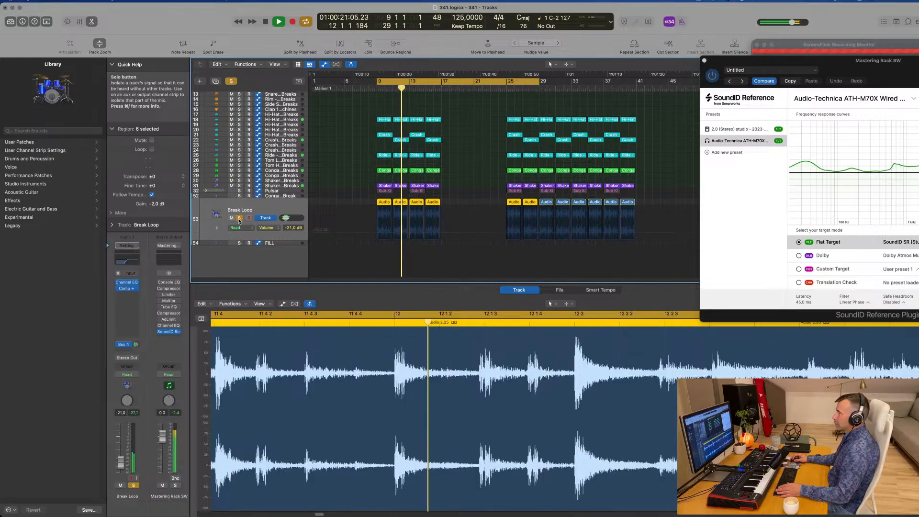
{"action": "left_click", "coordinate": [239, 219]}
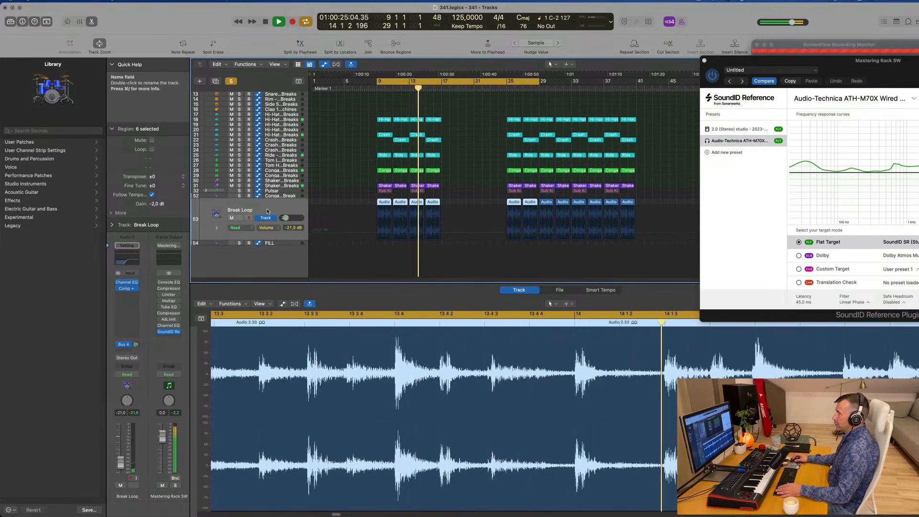
{"action": "left_click", "coordinate": [240, 219]}
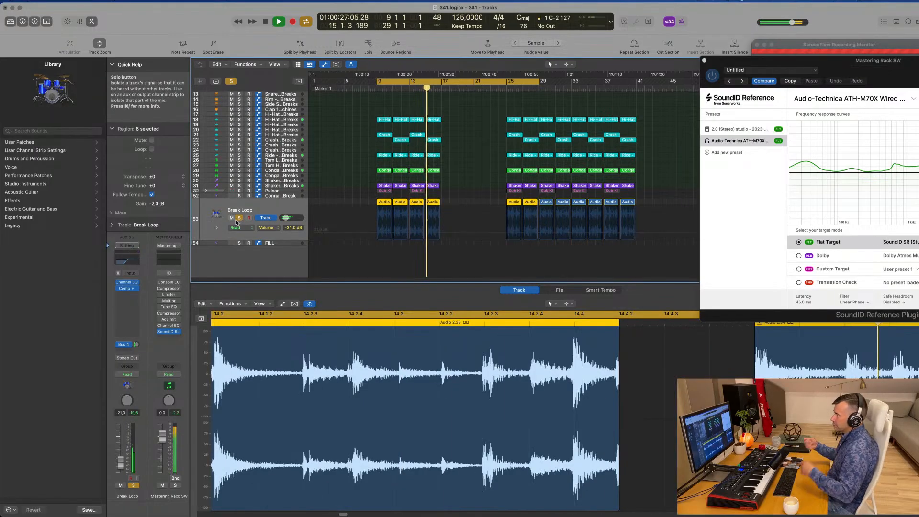
Select the Bass Pad track, shorten the cycle range to bars 9 to 17, and restart playback
{"action": "scroll", "coordinate": [340, 216], "scroll_direction": "up", "scroll_amount": 2}
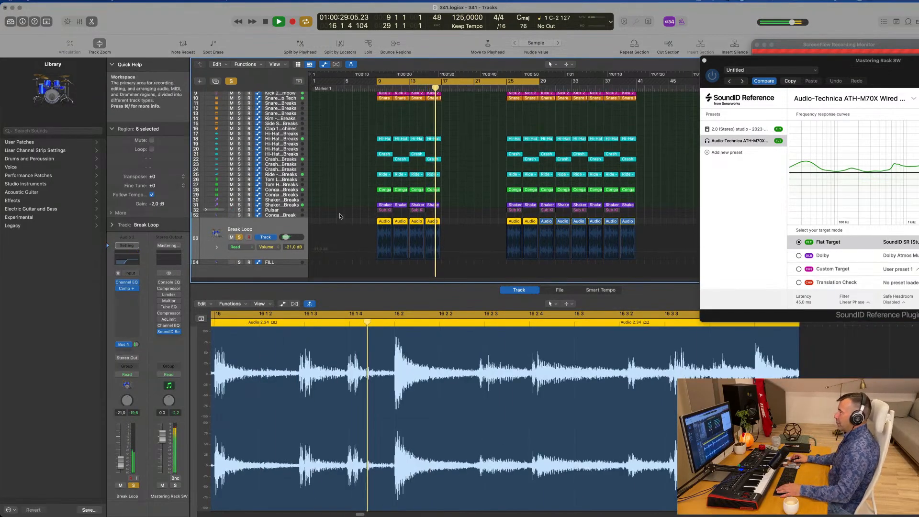
{"action": "scroll", "coordinate": [340, 216], "scroll_direction": "up", "scroll_amount": 4}
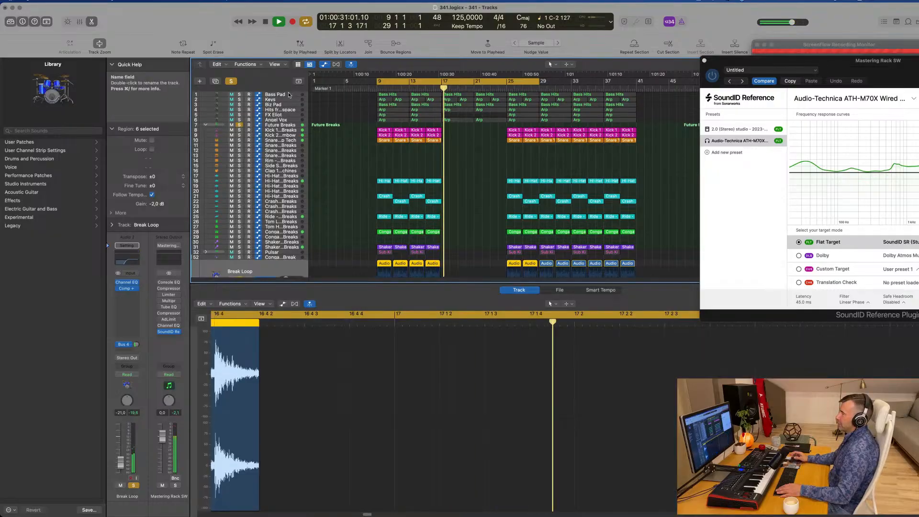
{"action": "left_click", "coordinate": [289, 95]}
{"action": "key", "text": "space"}
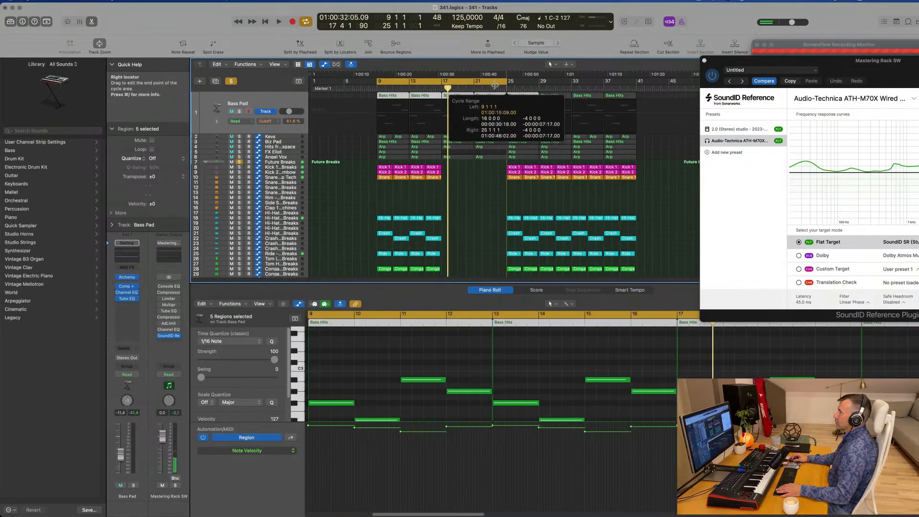
{"action": "left_click_drag", "start_coordinate": [494, 85], "coordinate": [443, 86]}
{"action": "key", "text": "space"}
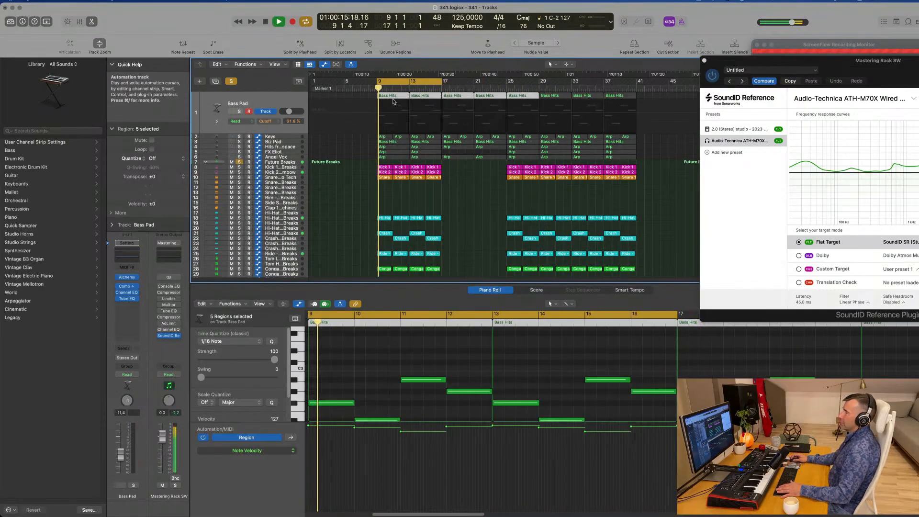
Add the Bass Pad, Keys and Biz Pad tracks to the soloed breaks one after another during playback
{"action": "left_click", "coordinate": [259, 102]}
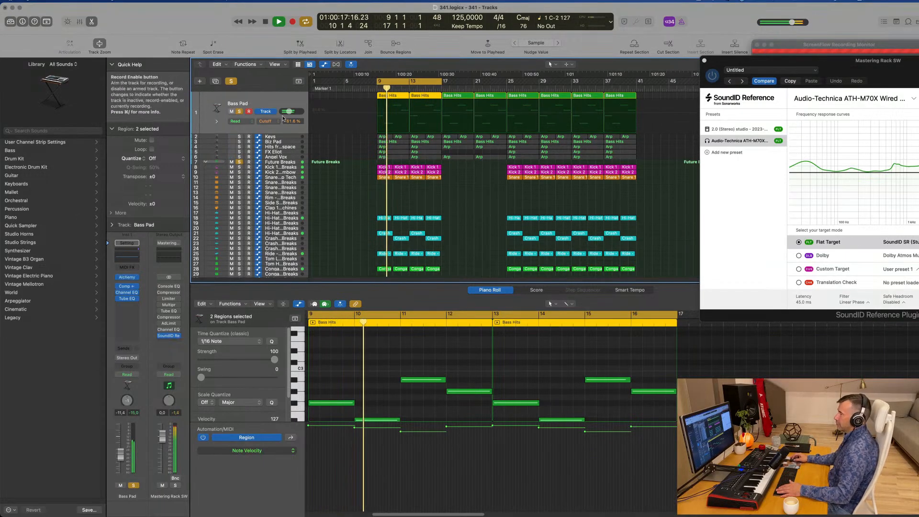
{"action": "left_click", "coordinate": [281, 137]}
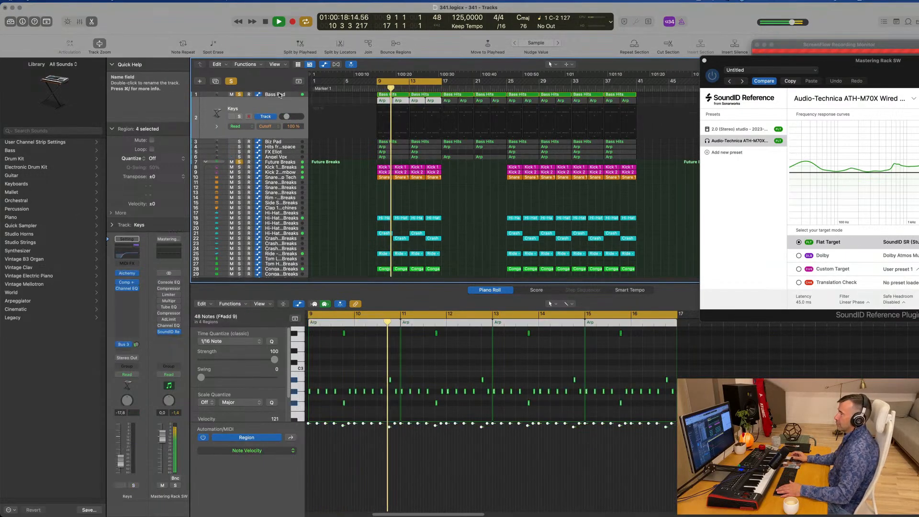
{"action": "left_click", "coordinate": [240, 117]}
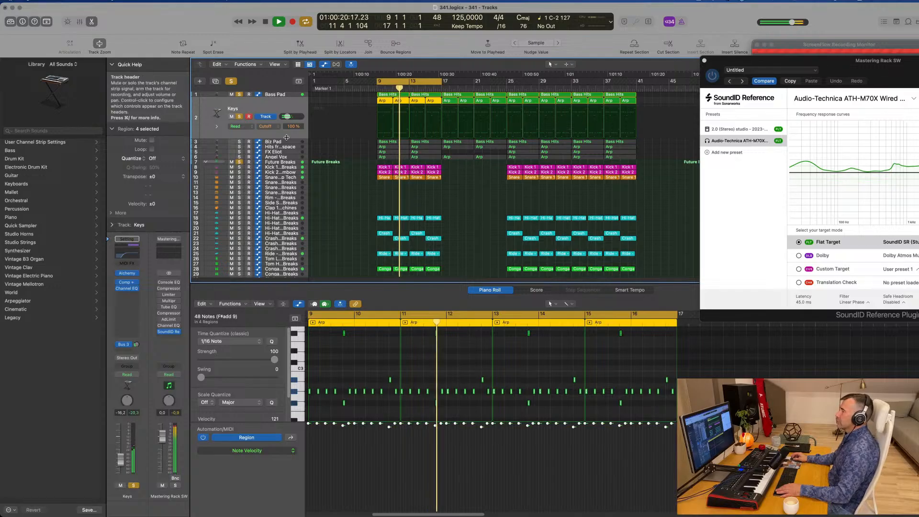
{"action": "key", "text": "Down"}
{"action": "left_click", "coordinate": [206, 124]}
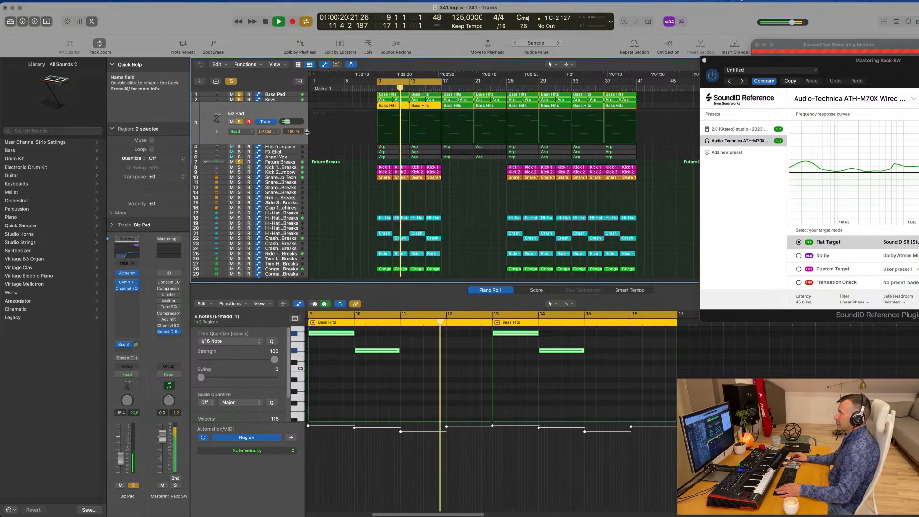
Solo the Hits from space track with the others and lower its volume to -12.6 dB during playback
{"action": "key", "text": "Down"}
{"action": "key", "text": "space"}
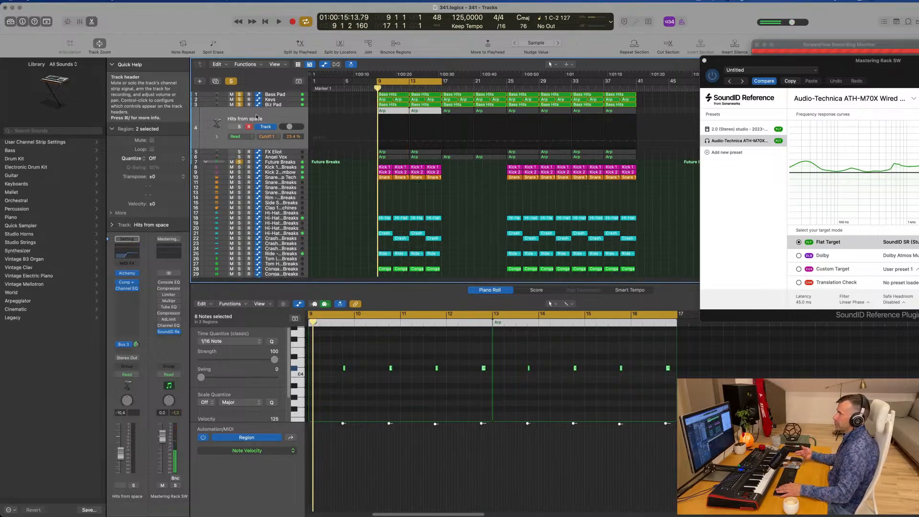
{"action": "left_click", "coordinate": [239, 127]}
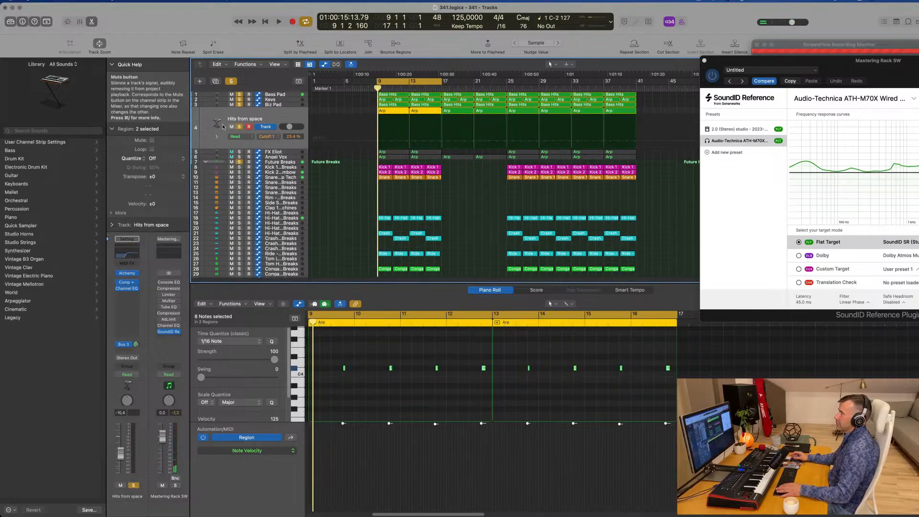
{"action": "key", "text": "space"}
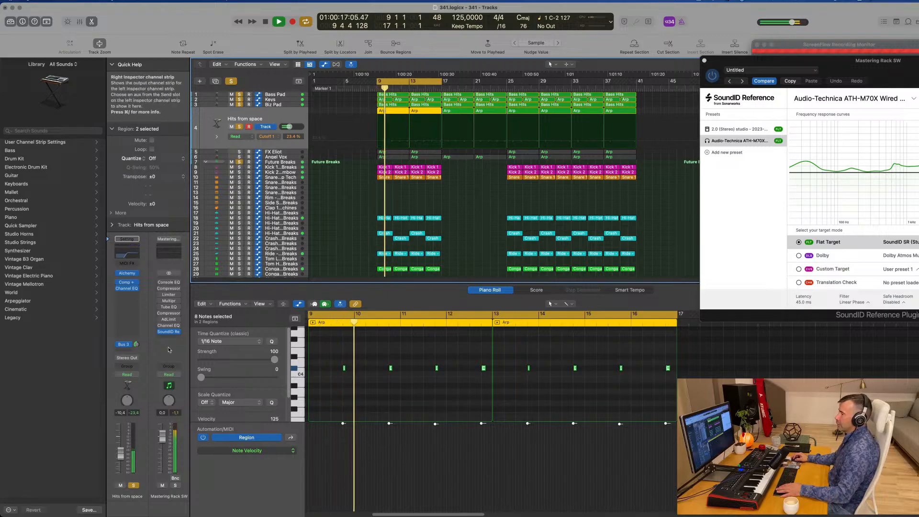
{"action": "left_click_drag", "start_coordinate": [122, 456], "coordinate": [121, 459]}
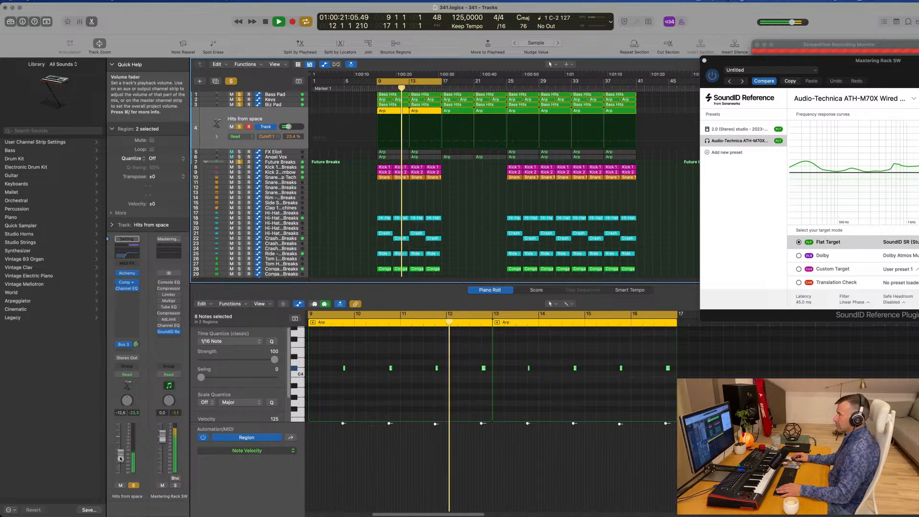
Audition the FX Eliot track soloed together with the other soloed tracks, and clear all solos
{"action": "left_click", "coordinate": [214, 152]}
{"action": "key", "text": "space"}
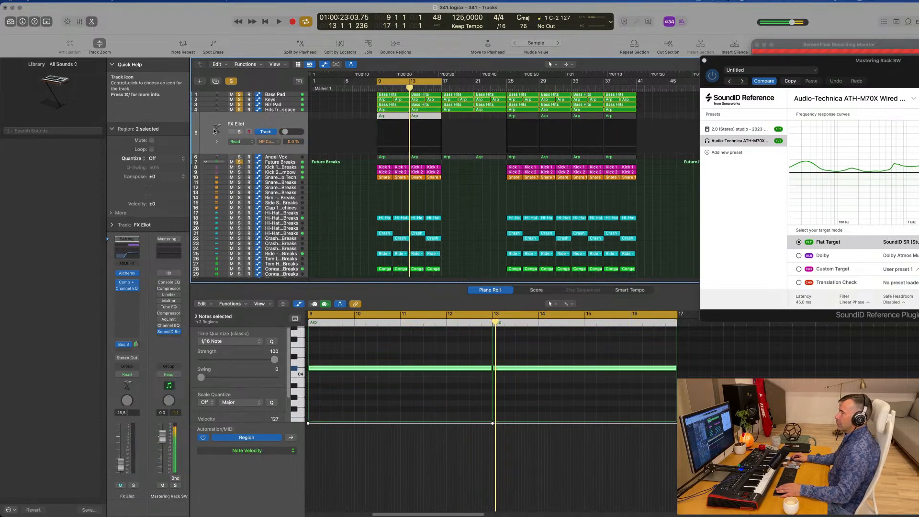
{"action": "key", "text": "space"}
{"action": "left_click", "coordinate": [238, 132]}
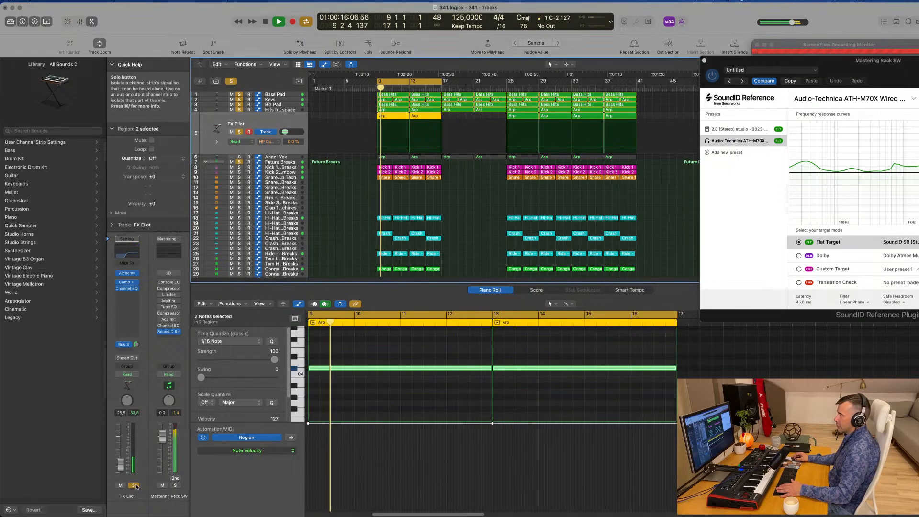
{"action": "key", "text": "space"}
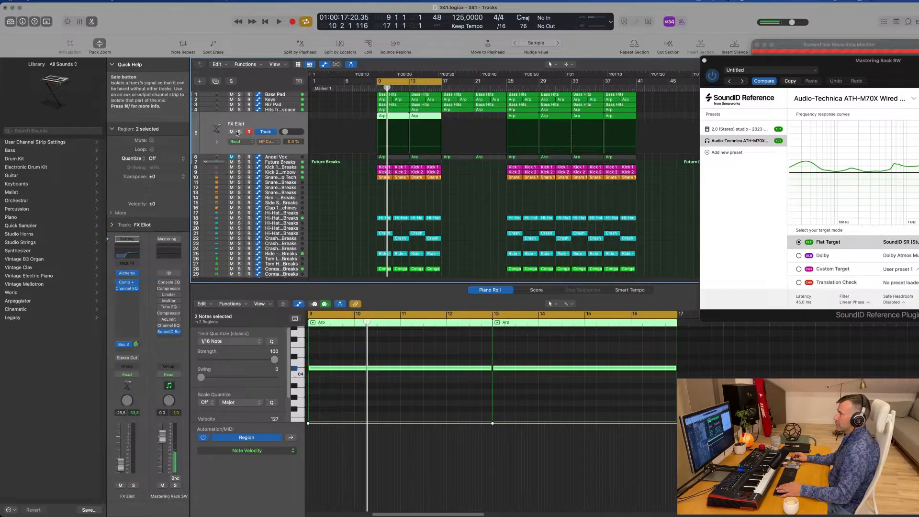
Listen to the FX Eliot track soloed alone, and unsolo it to hear it in the full mix
{"action": "left_click", "coordinate": [238, 132]}
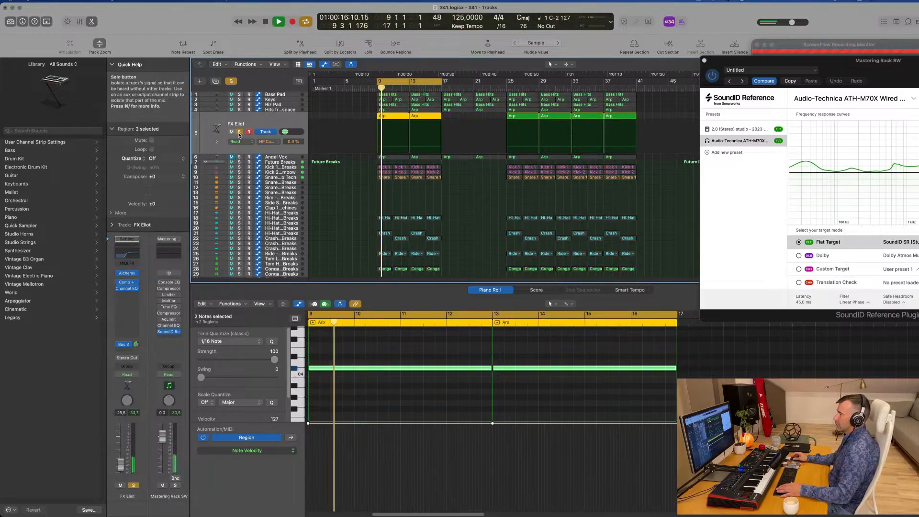
{"action": "key", "text": "space"}
{"action": "left_click", "coordinate": [238, 132]}
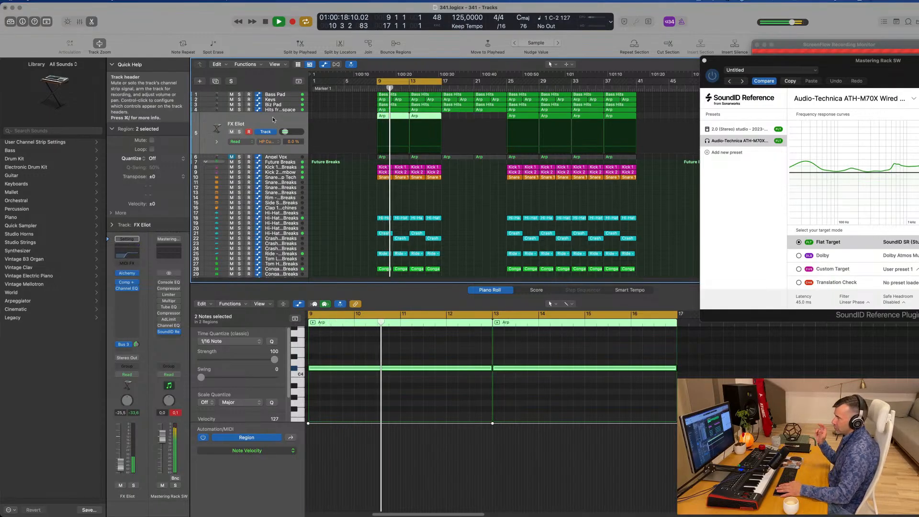
{"action": "key", "text": "space"}
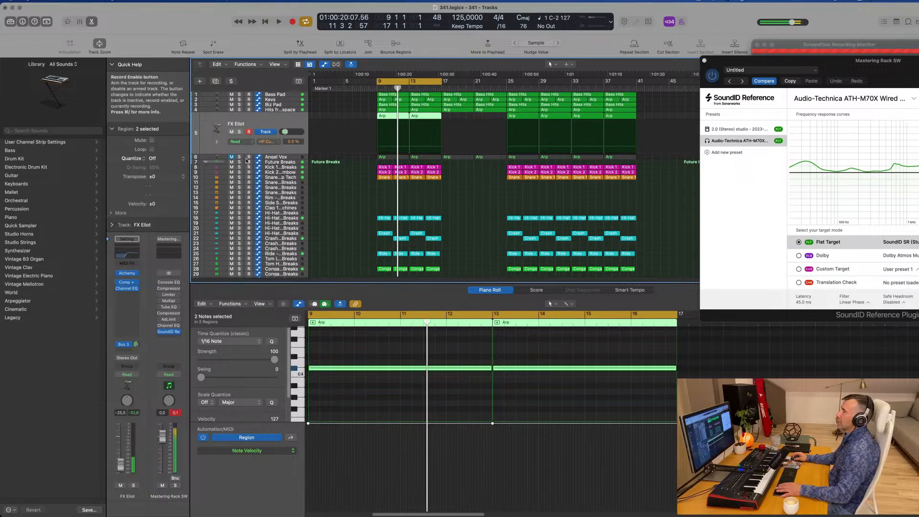
Unmute the Angel Vox track, audition it soloed, and clear the solo to play it in the full mix
{"action": "left_click", "coordinate": [239, 157]}
{"action": "key", "text": "space"}
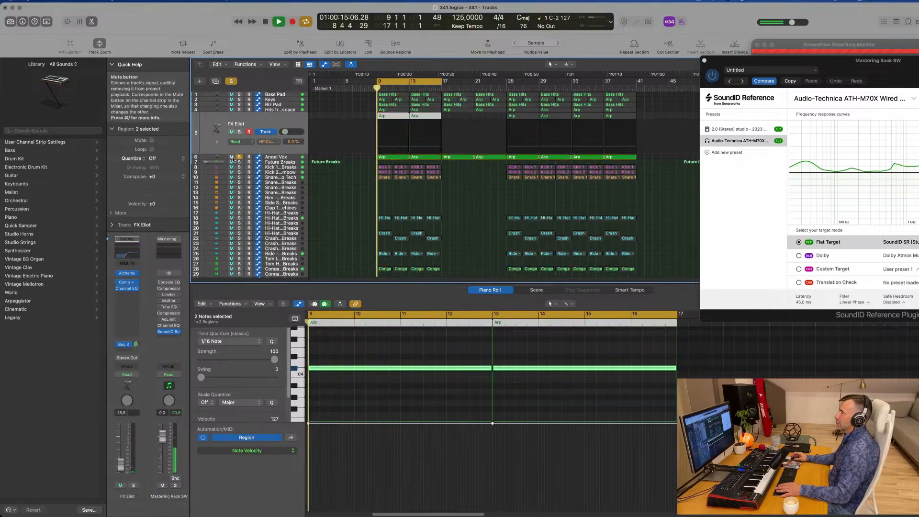
{"action": "left_click", "coordinate": [294, 158]}
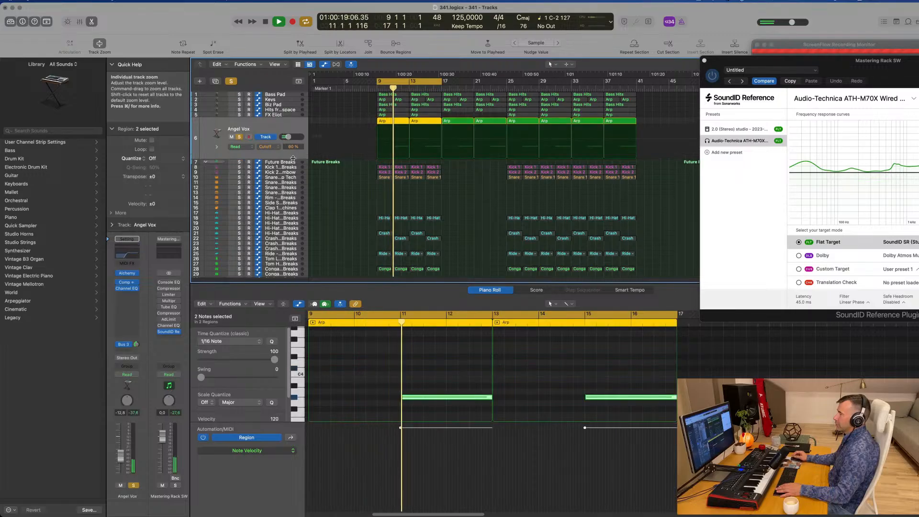
{"action": "left_click", "coordinate": [231, 81]}
{"action": "key", "text": "space"}
{"action": "key", "text": "space"}
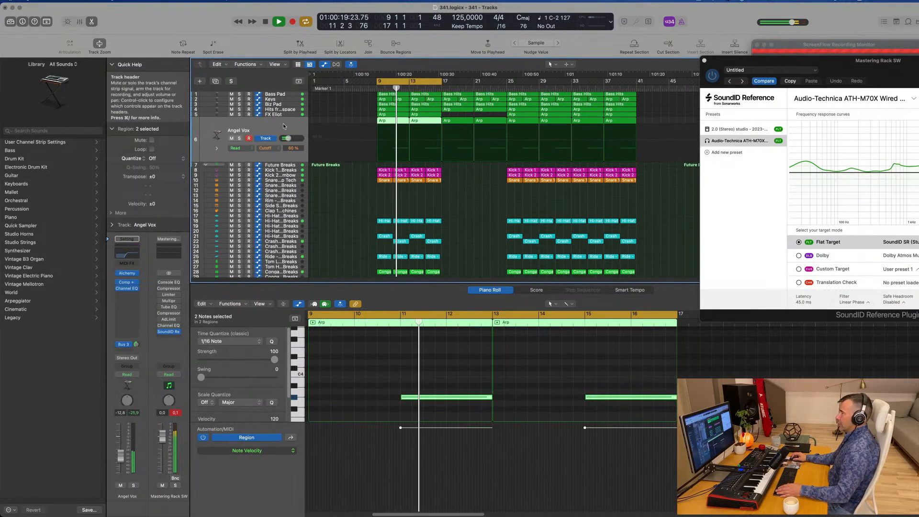
Duplicate the Angel Vox track setup onto a new empty track and load the Searing Lead patch from the Synthesizer Lead sounds
{"action": "left_click", "coordinate": [215, 82]}
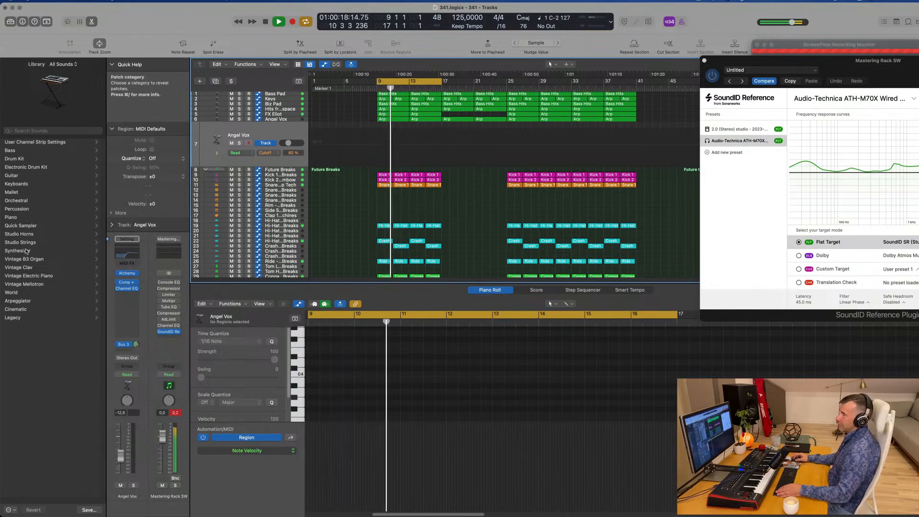
{"action": "left_click", "coordinate": [17, 251]}
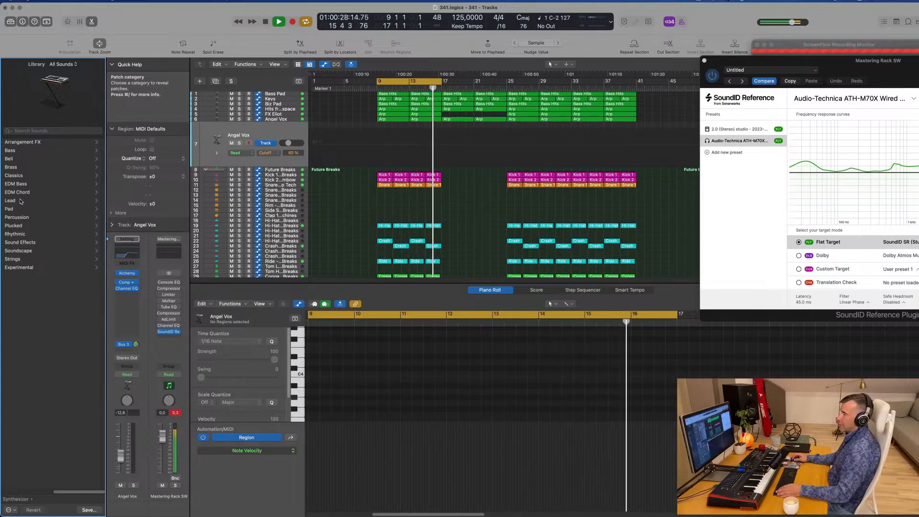
{"action": "left_click", "coordinate": [21, 201]}
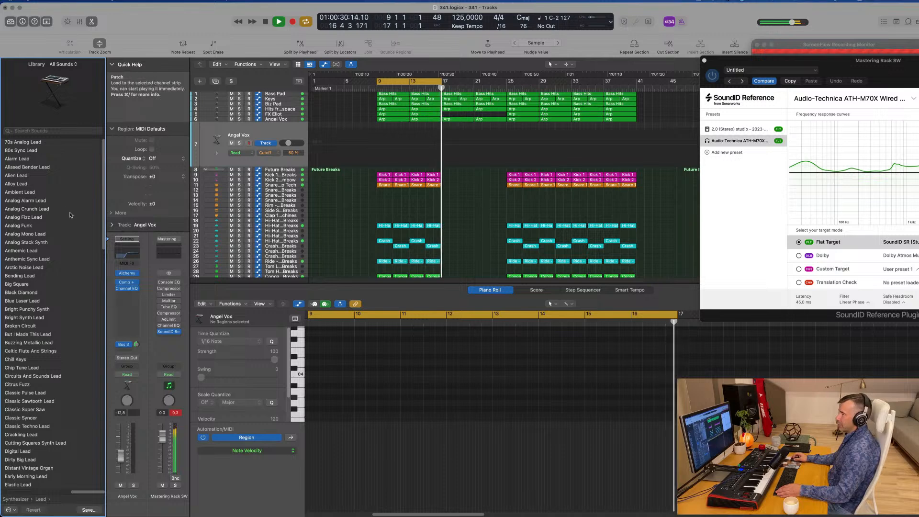
{"action": "scroll", "coordinate": [70, 215], "scroll_direction": "down", "scroll_amount": 15}
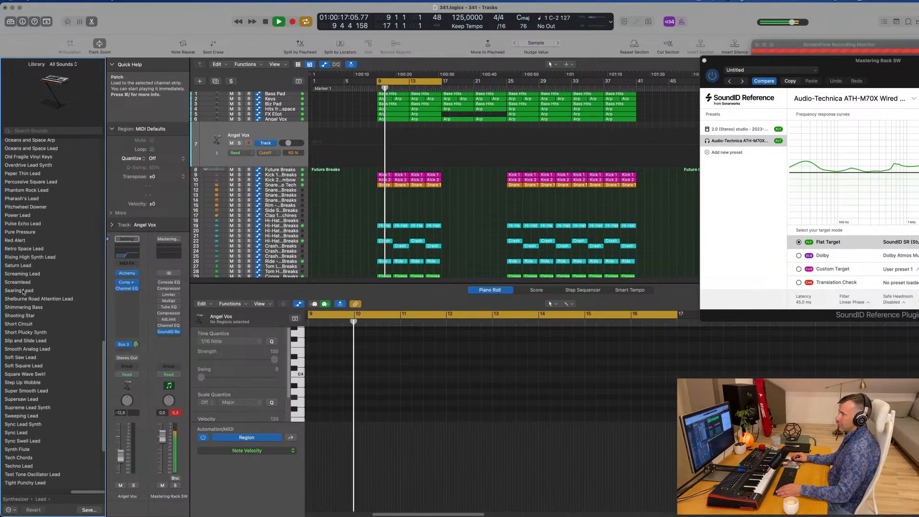
{"action": "left_click", "coordinate": [22, 291]}
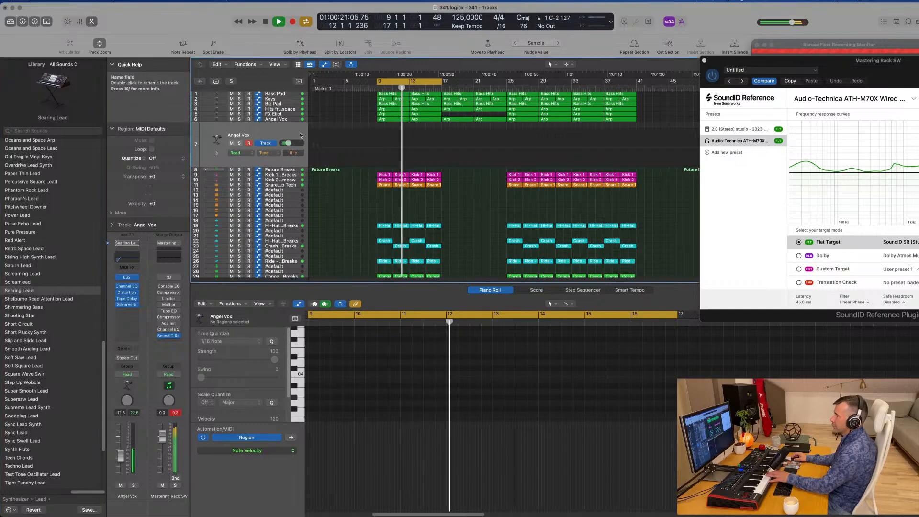
Try the Liquid Synth lead patch on the new second Angel Vox track, with the track volume raised to -4.0 dB
{"action": "left_click", "coordinate": [290, 119]}
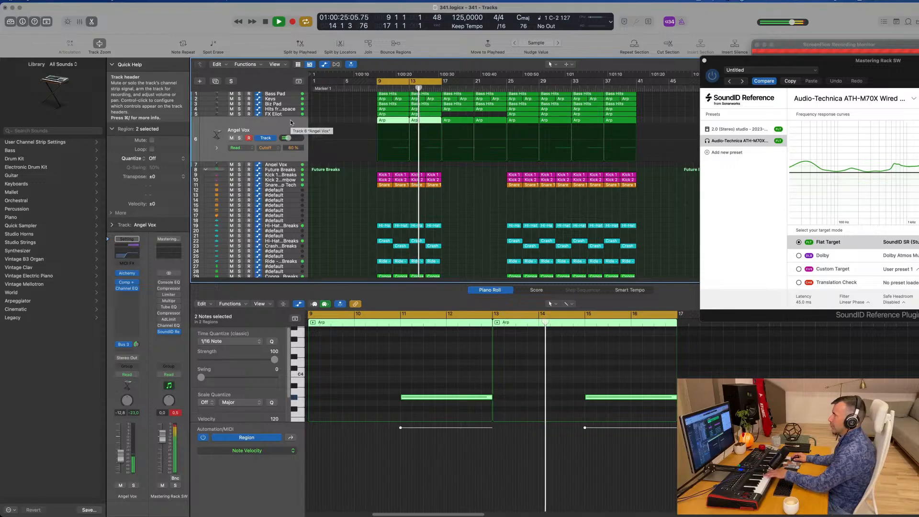
{"action": "left_click", "coordinate": [295, 165]}
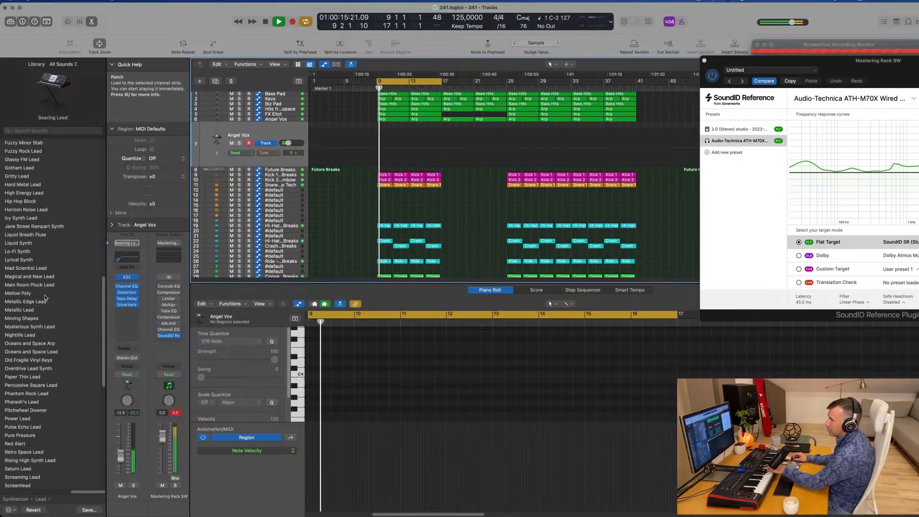
{"action": "scroll", "coordinate": [45, 298], "scroll_direction": "up", "scroll_amount": 1}
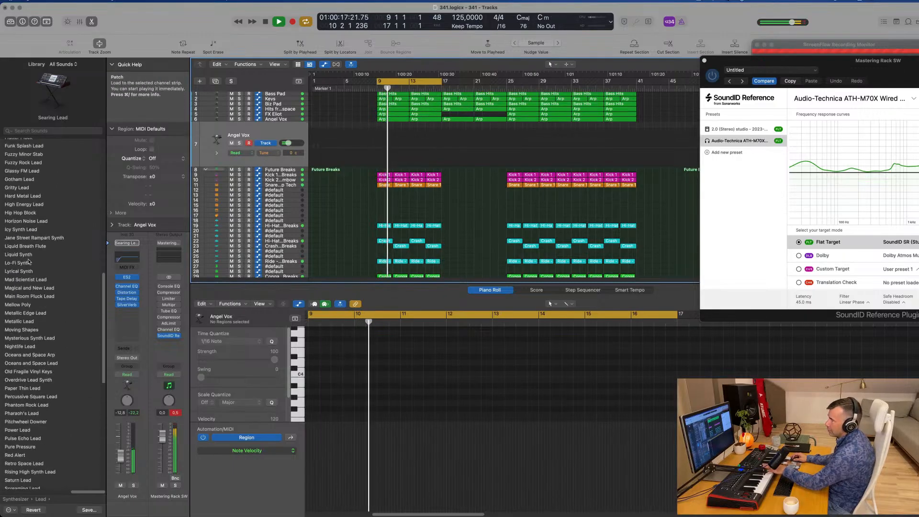
{"action": "left_click", "coordinate": [21, 255]}
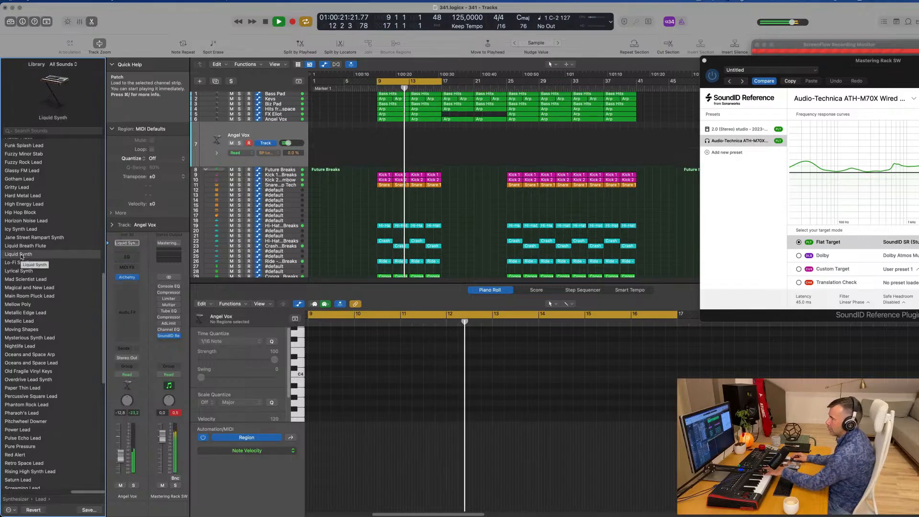
{"action": "left_click_drag", "start_coordinate": [120, 455], "coordinate": [120, 444]}
Audition the Magical and New Lead patch on the new track and open its Retro Synth instrument
{"action": "scroll", "coordinate": [29, 269], "scroll_direction": "down", "scroll_amount": 2}
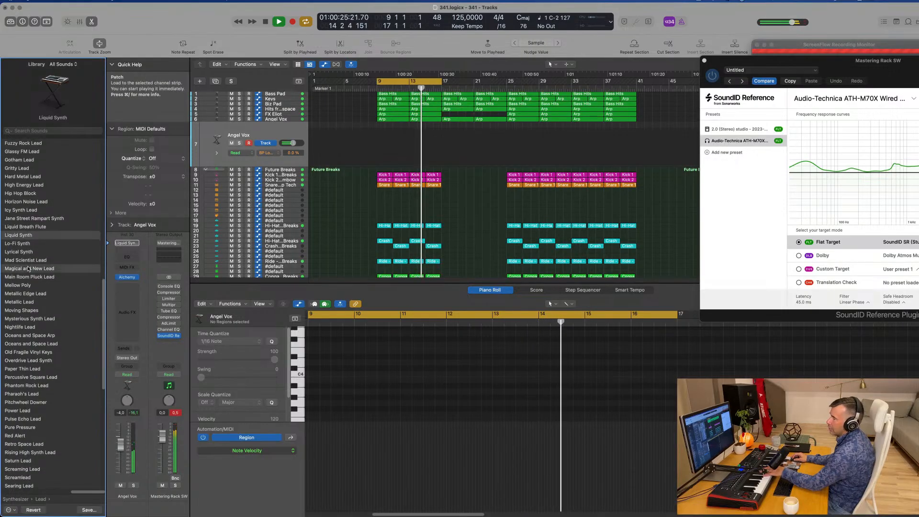
{"action": "left_click", "coordinate": [29, 269]}
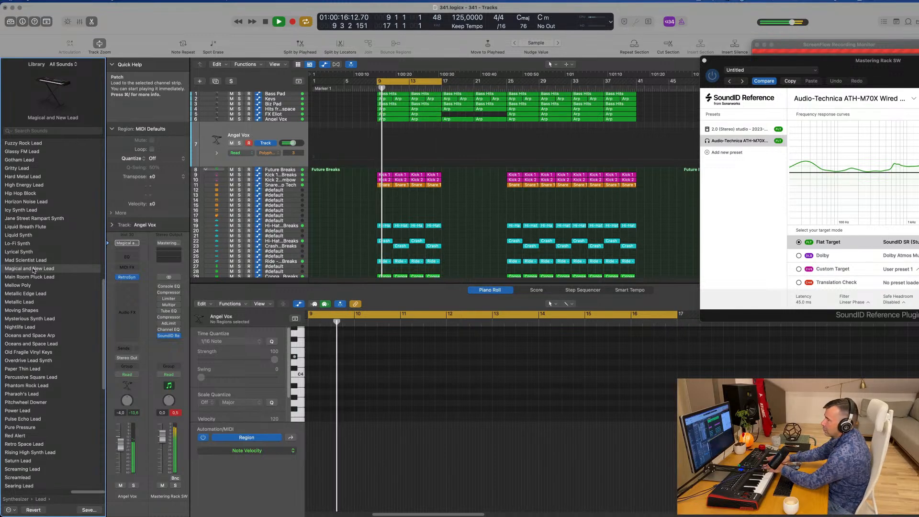
{"action": "left_click", "coordinate": [128, 277]}
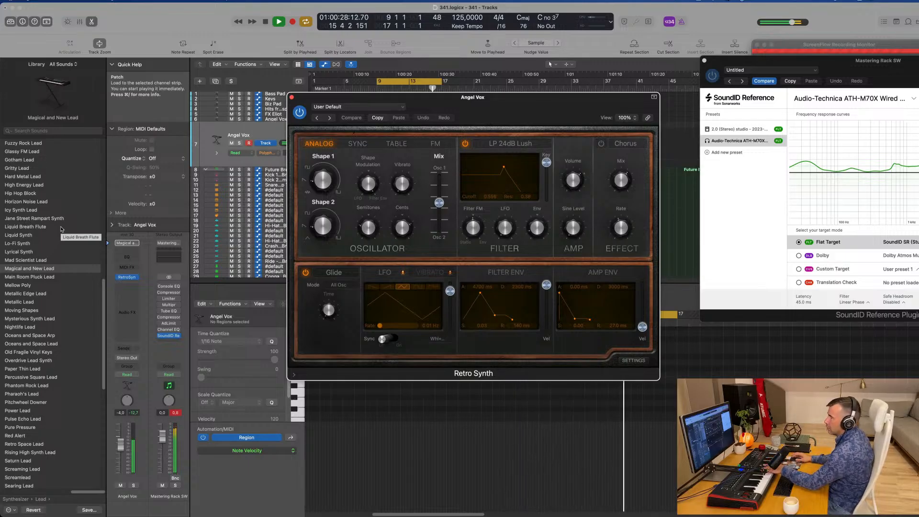
Audition the Main Room Pluck Lead, Searing Lead and Shelburne Road Attention Lead patches, raising the track volume to 0.2 dB
{"action": "left_click", "coordinate": [39, 277]}
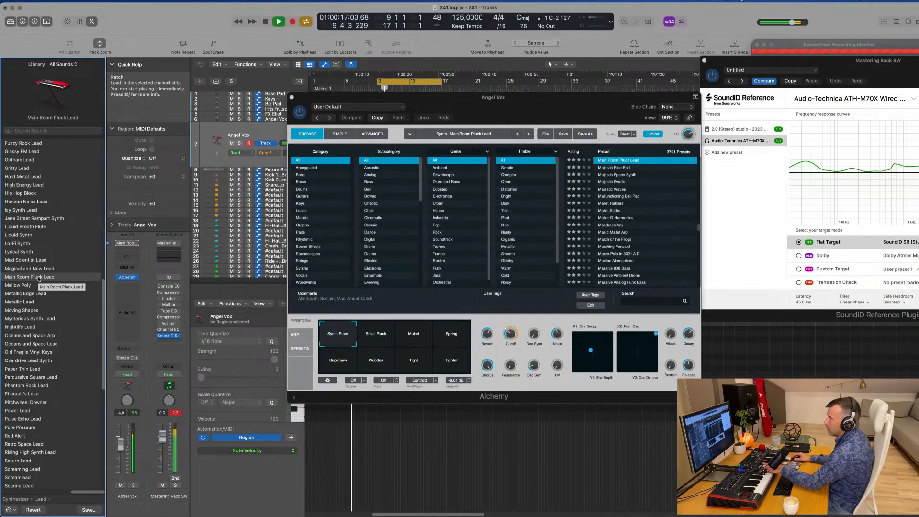
{"action": "scroll", "coordinate": [55, 300], "scroll_direction": "down", "scroll_amount": 10}
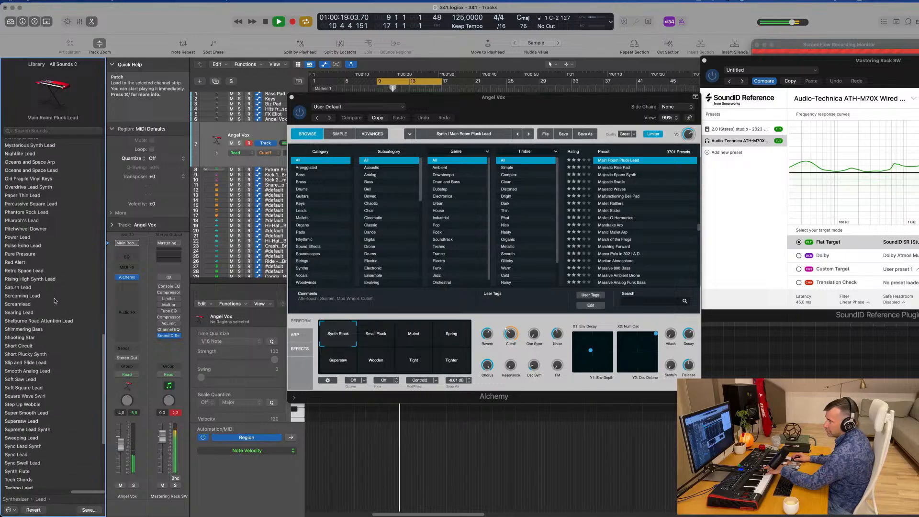
{"action": "left_click", "coordinate": [29, 311]}
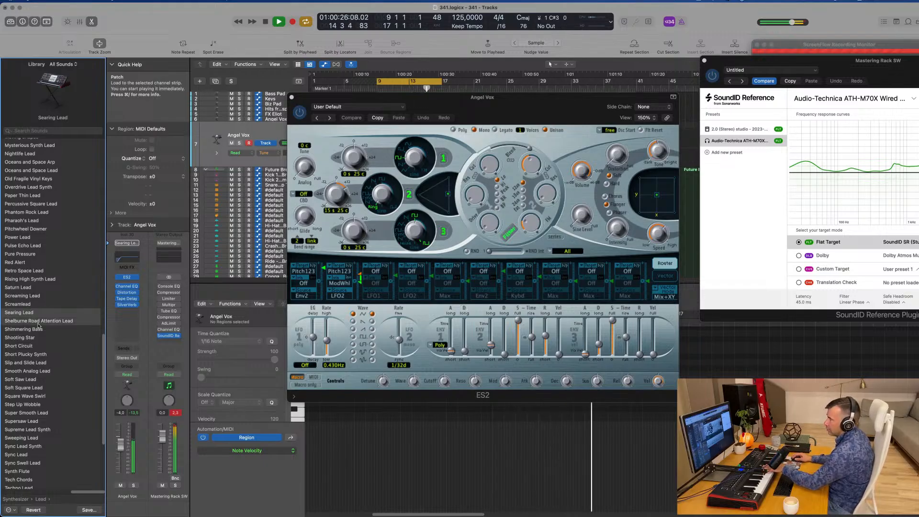
{"action": "left_click", "coordinate": [40, 322]}
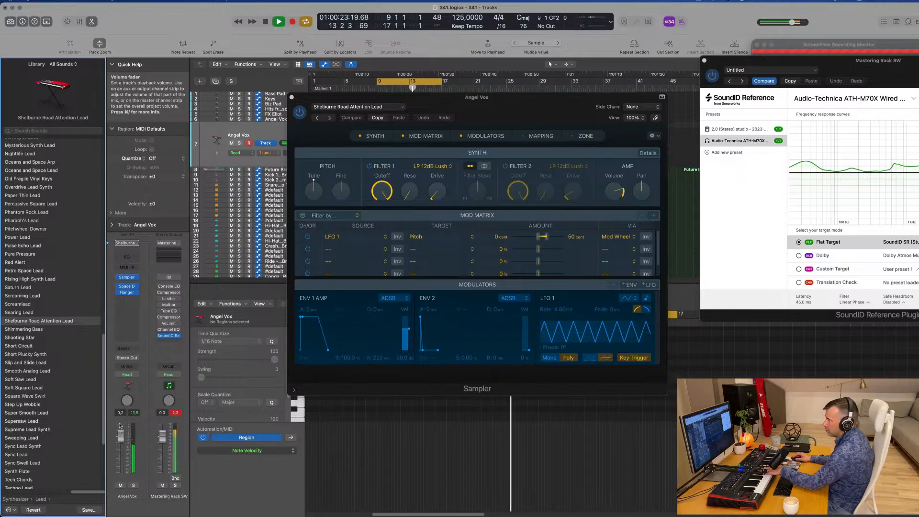
Audition the Shooting Star, Short Circuit and Slip and Slide Lead patches on the new track
{"action": "left_click", "coordinate": [15, 337]}
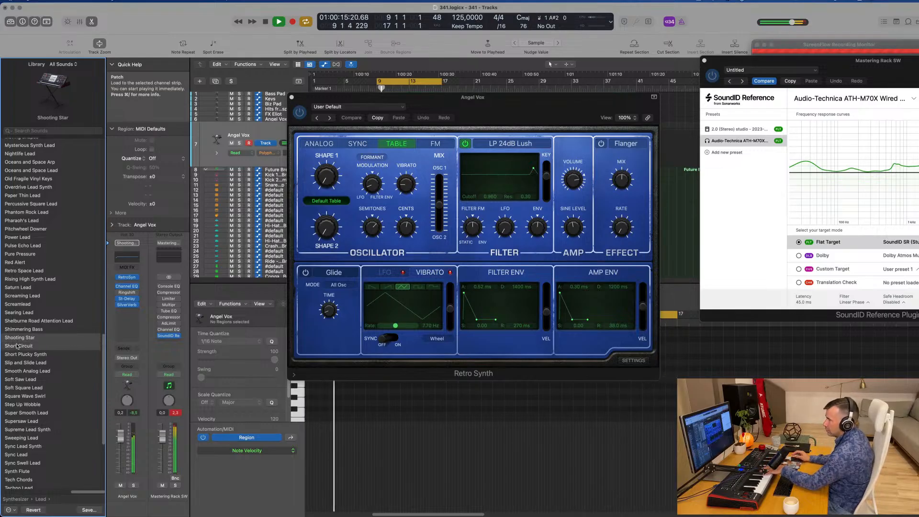
{"action": "left_click", "coordinate": [17, 346]}
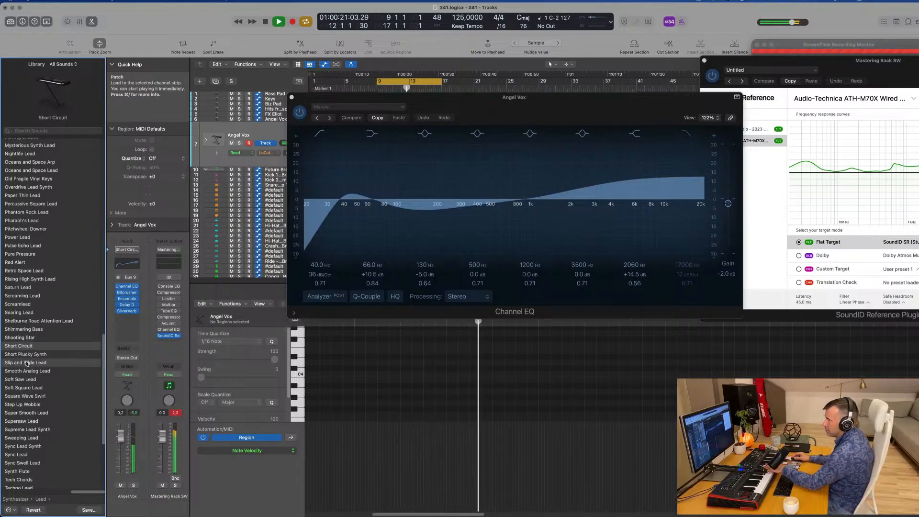
{"action": "left_click", "coordinate": [26, 363]}
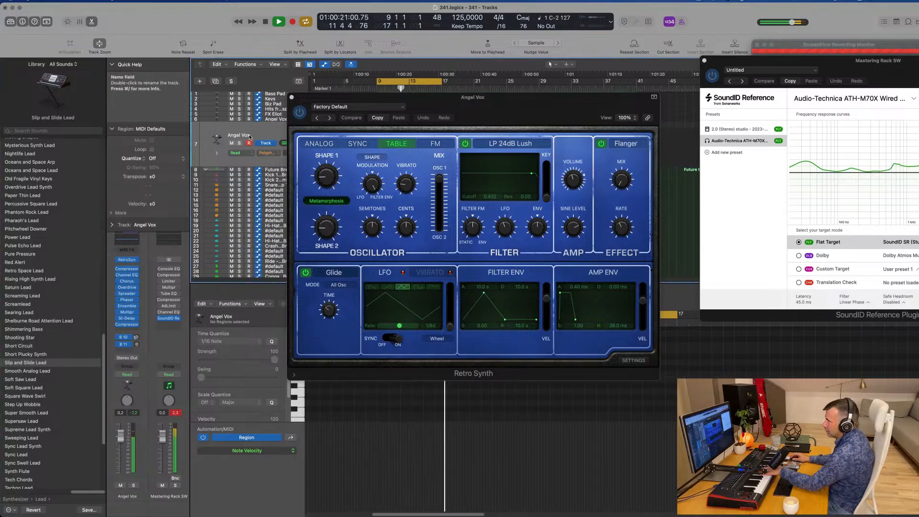
Expand the new track's inspector settings and check its MIDI input and output channel options
{"action": "left_click", "coordinate": [110, 213]}
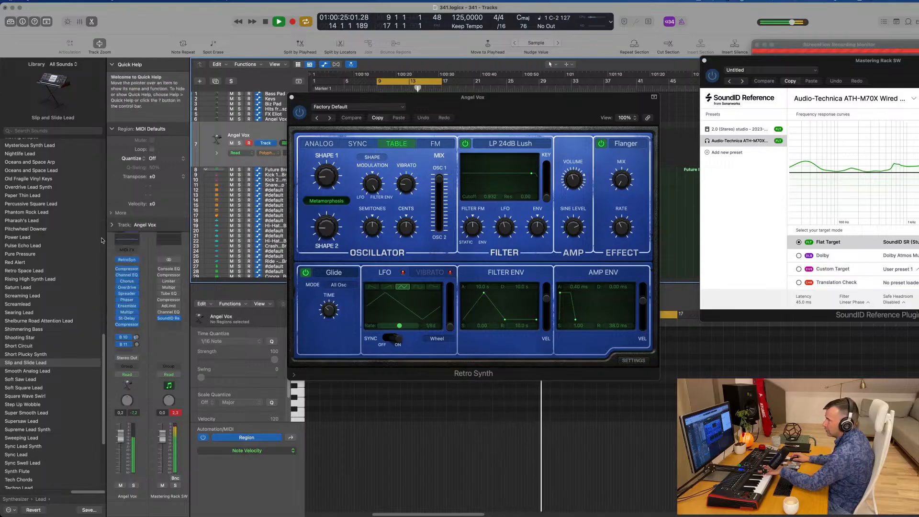
{"action": "left_click", "coordinate": [112, 226]}
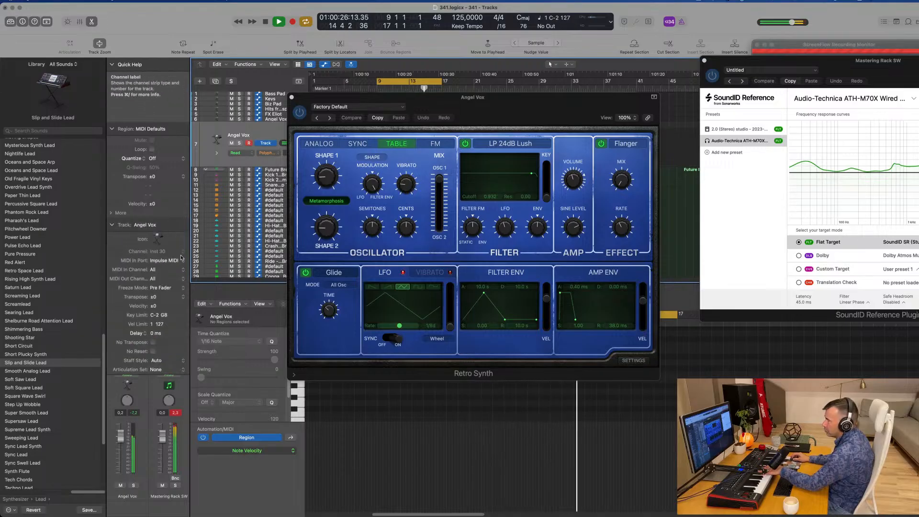
{"action": "left_click", "coordinate": [161, 280]}
{"action": "left_click", "coordinate": [139, 280]}
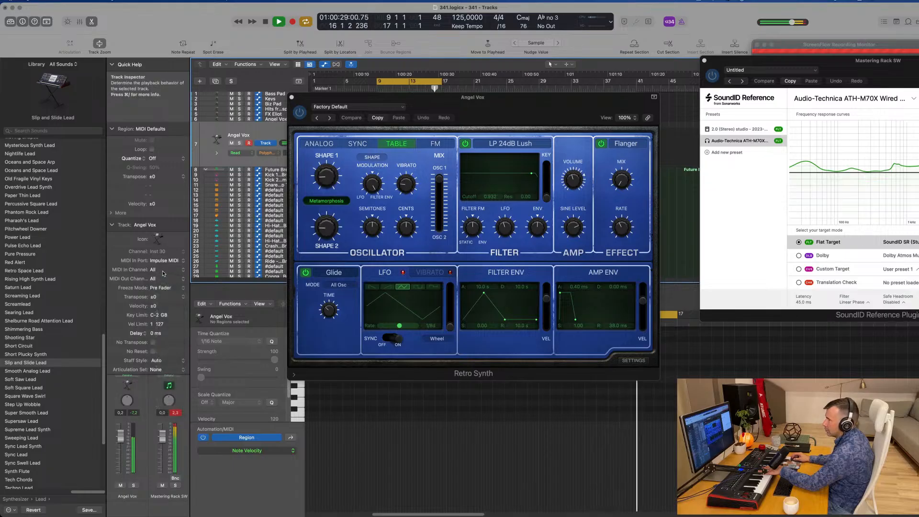
{"action": "left_click", "coordinate": [161, 269]}
{"action": "left_click", "coordinate": [134, 287]}
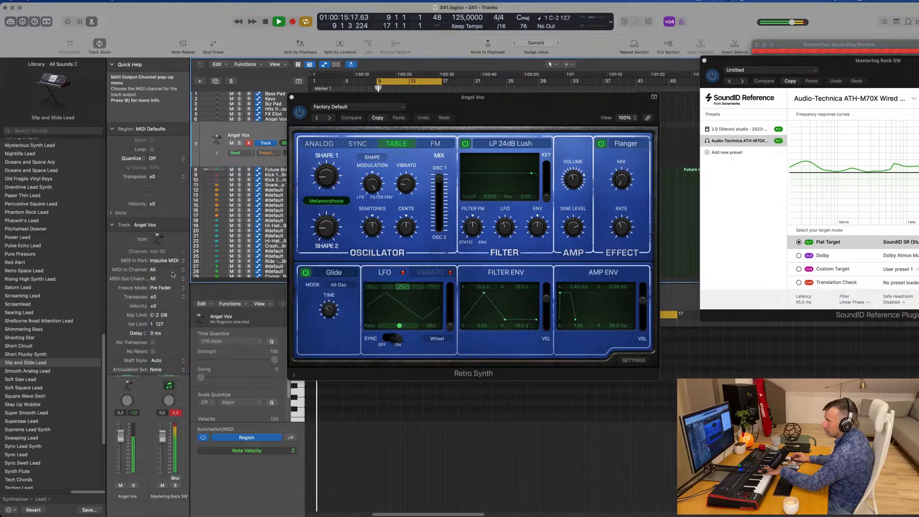
Move the instrument window clear of the tracks, load the Soft Saw Lead patch and set the track volume to -7.6 dB
{"action": "left_click_drag", "start_coordinate": [385, 102], "coordinate": [515, 179]}
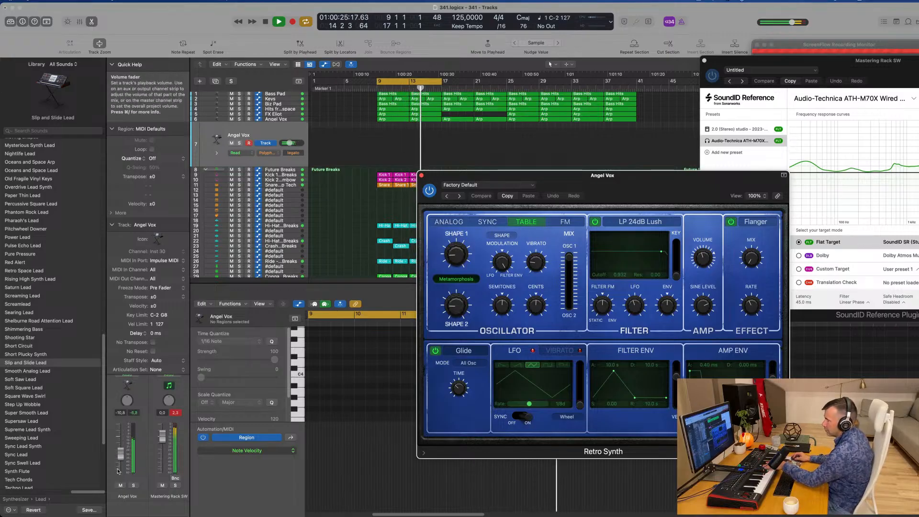
{"action": "left_click", "coordinate": [121, 453]}
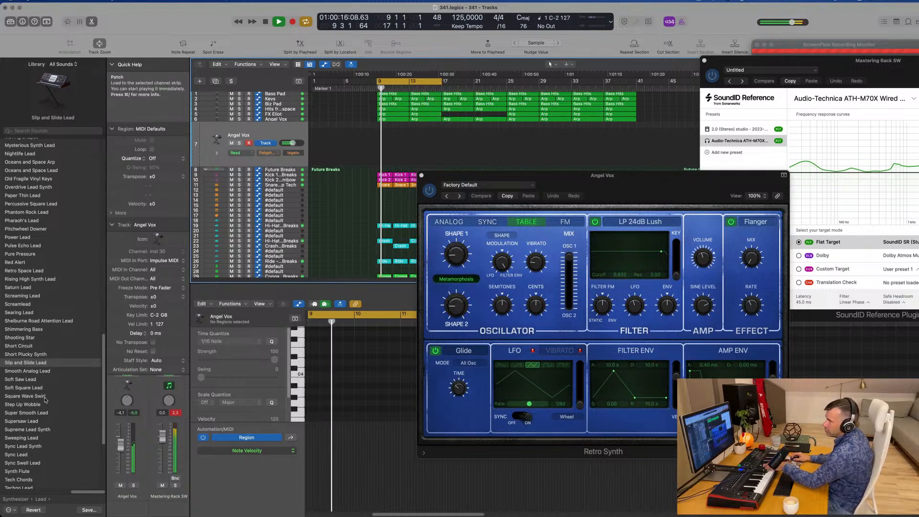
{"action": "left_click", "coordinate": [25, 379]}
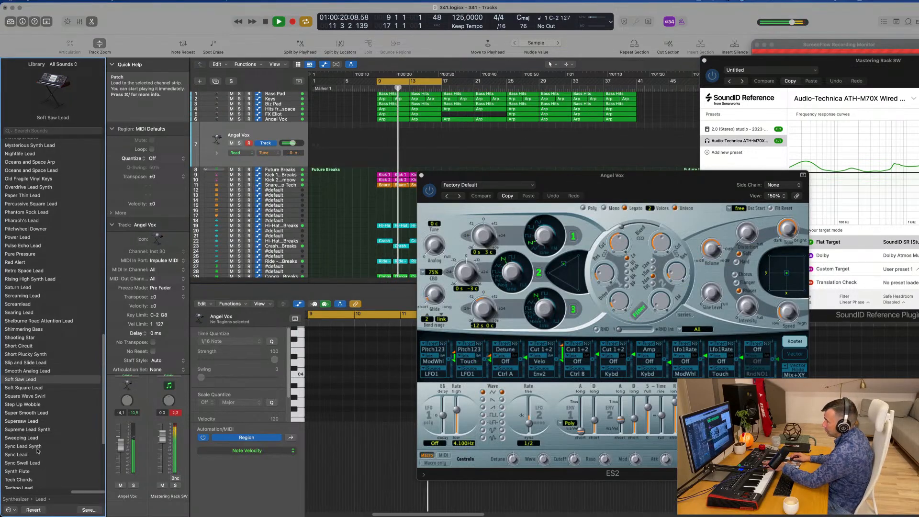
{"action": "left_click_drag", "start_coordinate": [120, 461], "coordinate": [121, 455]}
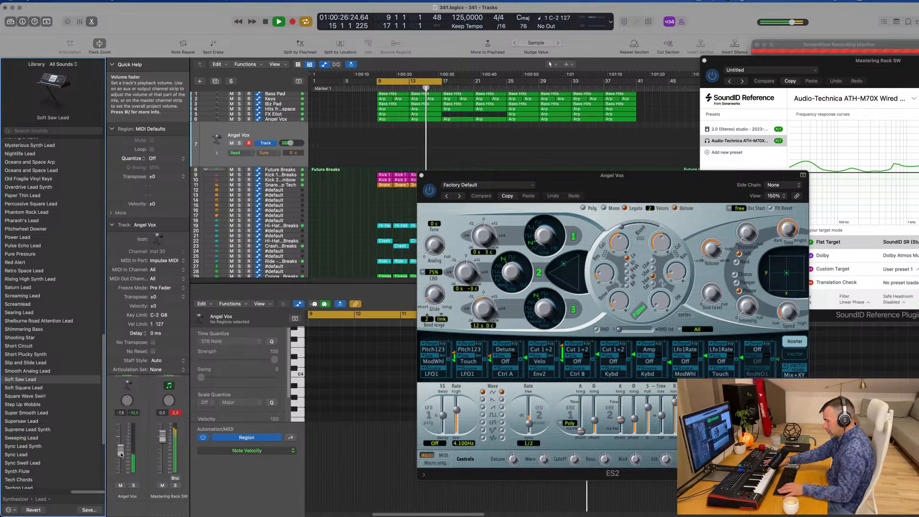
Record a Soft Saw Lead take over the cycle range on the new track, and delete the recorded region
{"action": "key", "text": "r"}
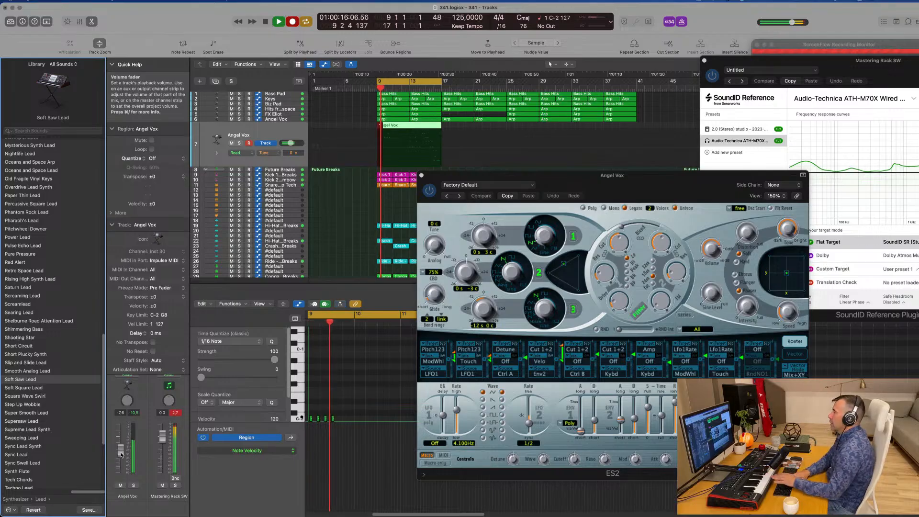
{"action": "left_click", "coordinate": [448, 128]}
{"action": "left_click", "coordinate": [430, 136]}
{"action": "key", "text": "BackSpace"}
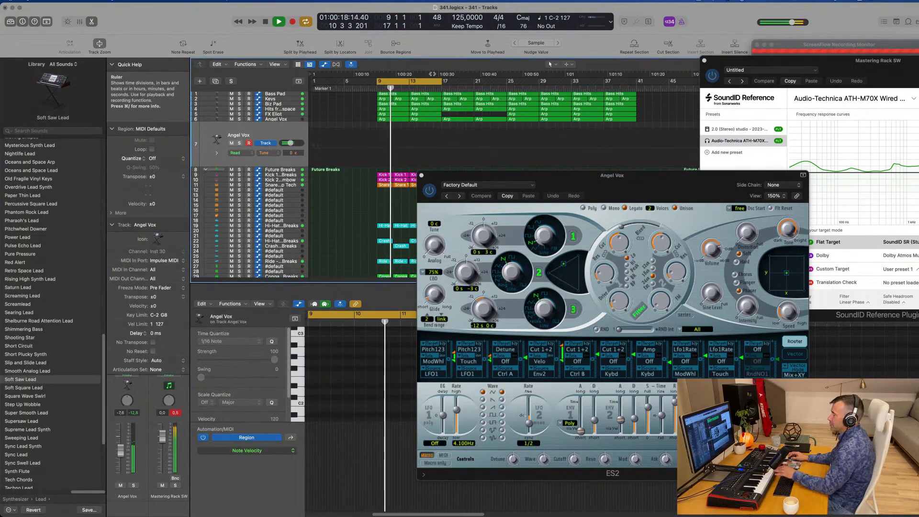
Audition Super Smooth Lead, Supersaw Lead and Supreme Lead Synth, raise the track volume to about -3.6 dB, and load the Tech Chords patch
{"action": "left_click", "coordinate": [23, 412]}
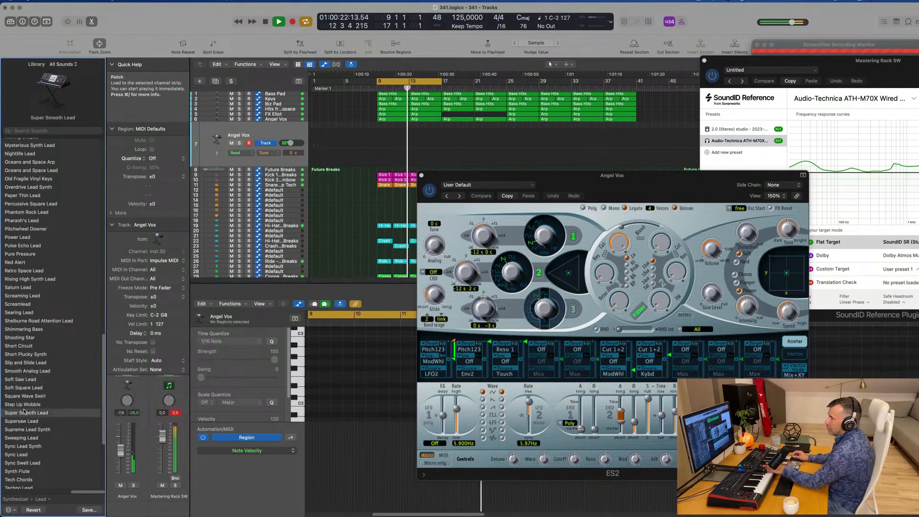
{"action": "left_click", "coordinate": [28, 422]}
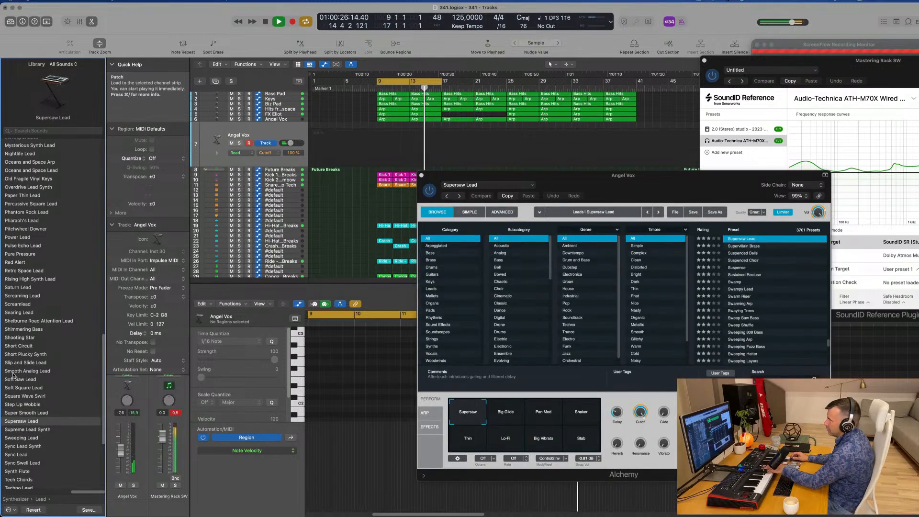
{"action": "scroll", "coordinate": [40, 351], "scroll_direction": "down", "scroll_amount": 2}
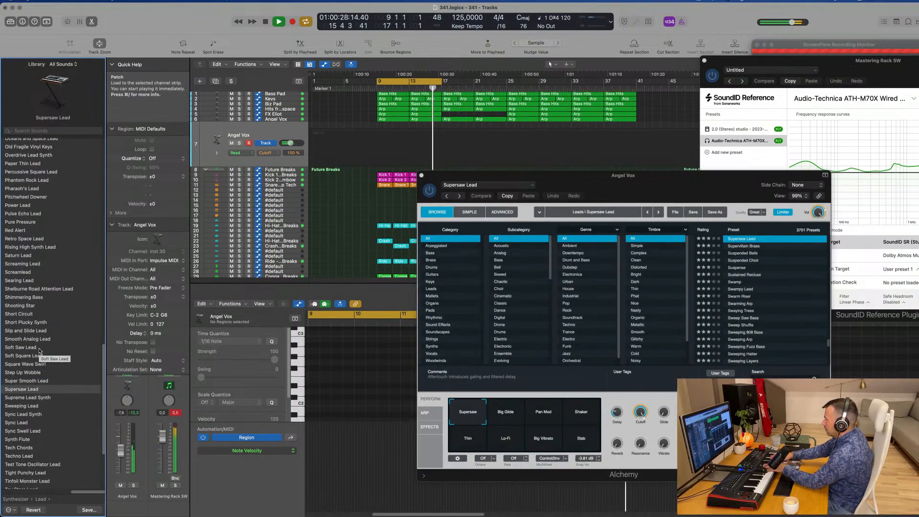
{"action": "left_click", "coordinate": [35, 398]}
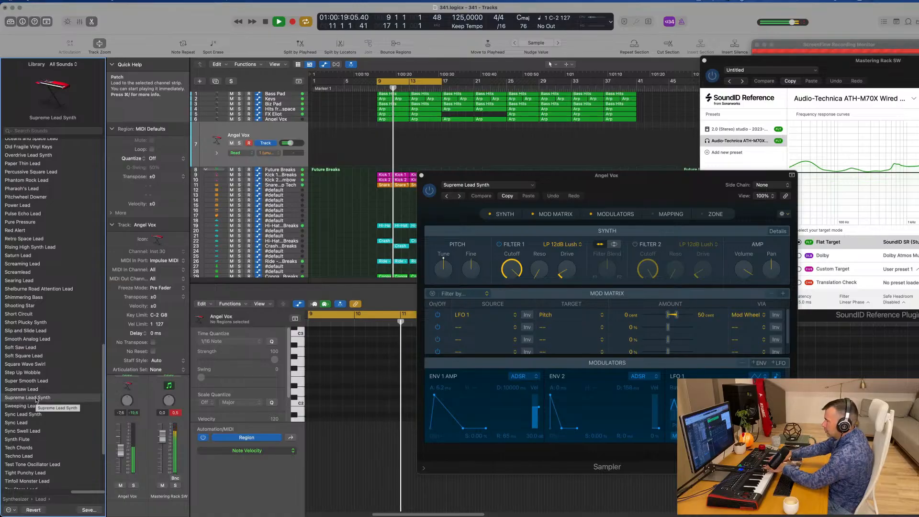
{"action": "left_click_drag", "start_coordinate": [121, 449], "coordinate": [120, 438]}
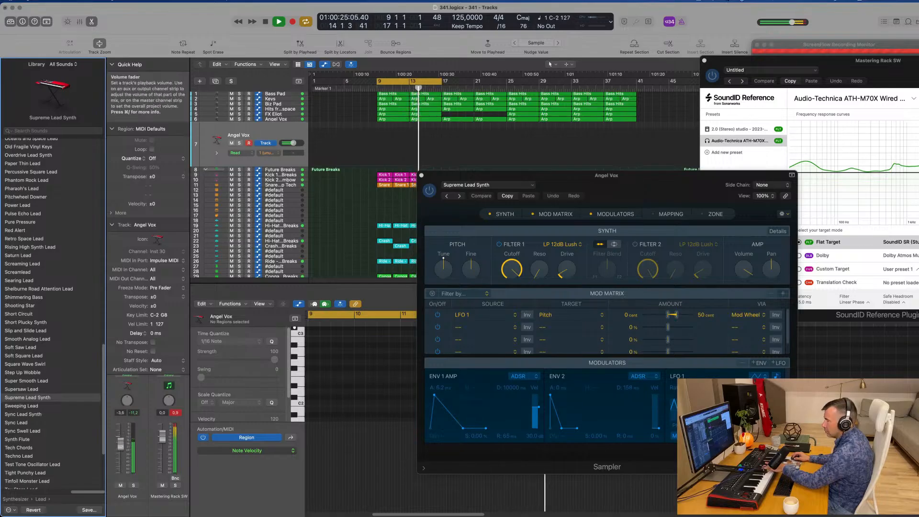
{"action": "left_click", "coordinate": [23, 448]}
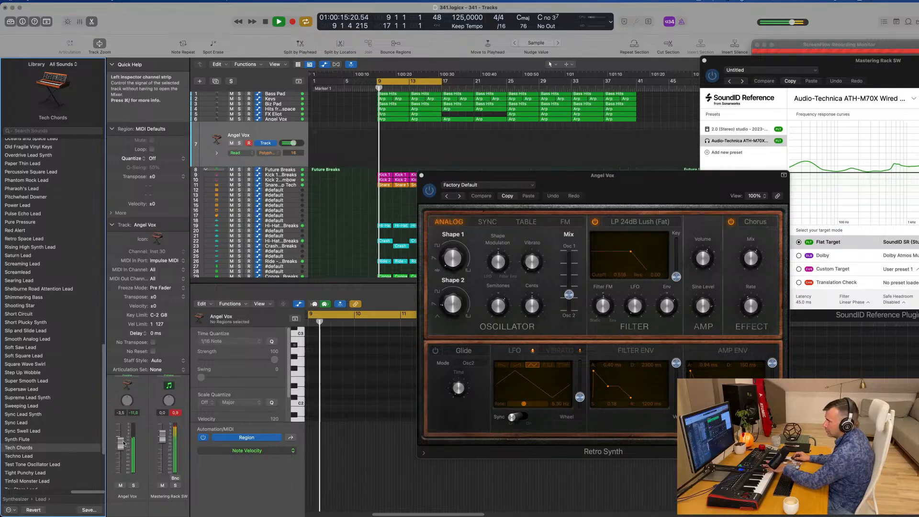
Collapse the track settings in the inspector and record a Tech Chords take from bar 9 on the armed Angel Vox track
{"action": "left_click", "coordinate": [112, 225]}
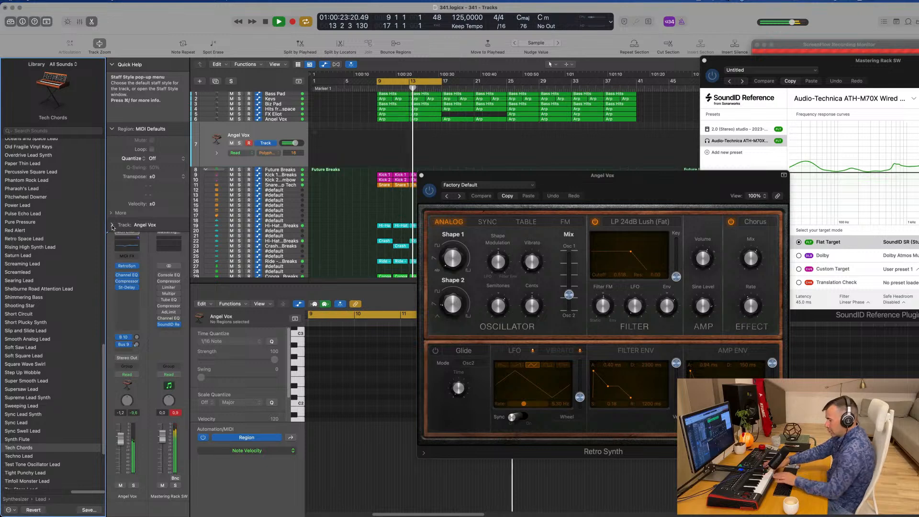
{"action": "key", "text": "r"}
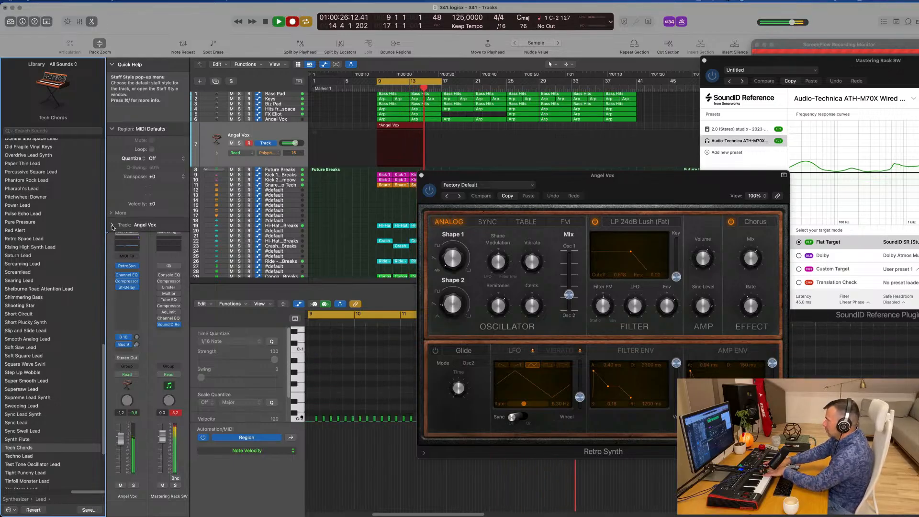
{"action": "key", "text": "space"}
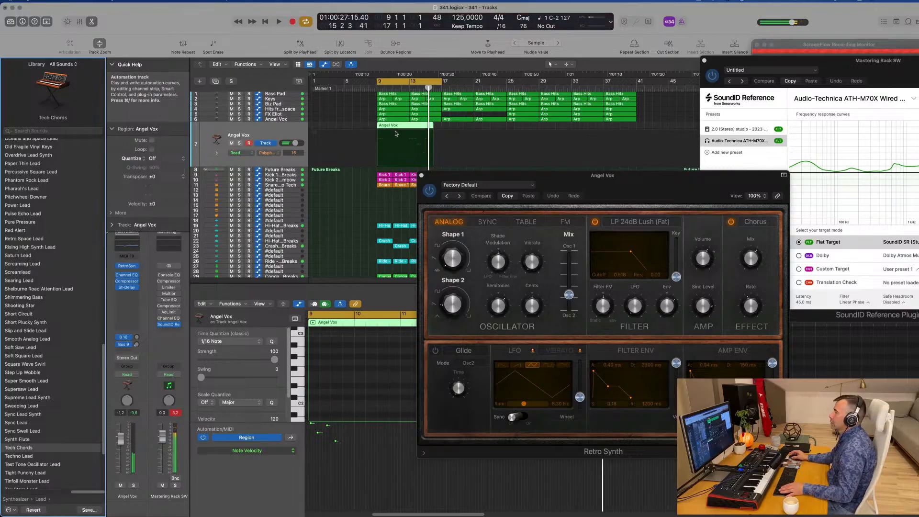
{"action": "key", "text": "space"}
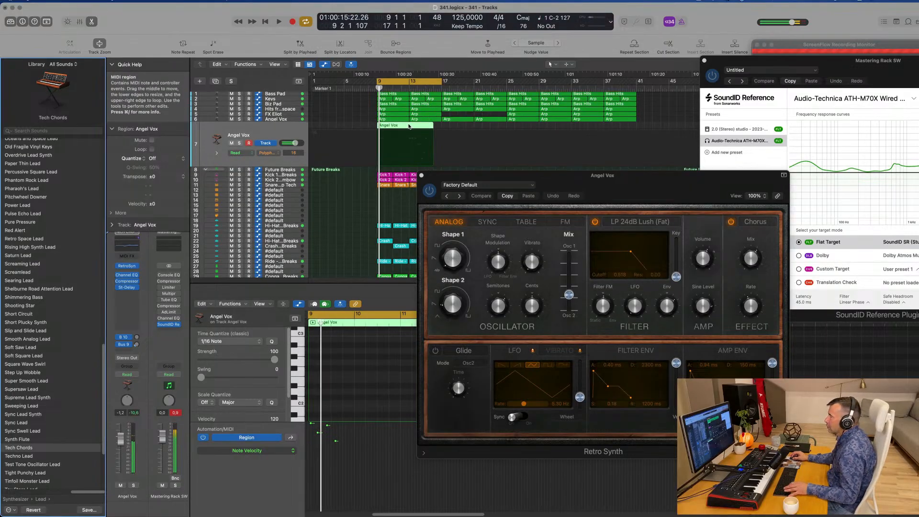
Shorten the recorded region to end at bar 13 and move the synth window clear of the piano roll
{"action": "mouse_move", "coordinate": [407, 124]}
{"action": "left_mouse_down"}
{"action": "mouse_move", "coordinate": [430, 130]}
{"action": "mouse_move", "coordinate": [393, 126]}
{"action": "mouse_move", "coordinate": [409, 130]}
{"action": "left_mouse_up"}
{"action": "left_click_drag", "start_coordinate": [517, 178], "coordinate": [679, 162]}
{"action": "left_click", "coordinate": [401, 364]}
{"action": "key", "text": "space"}
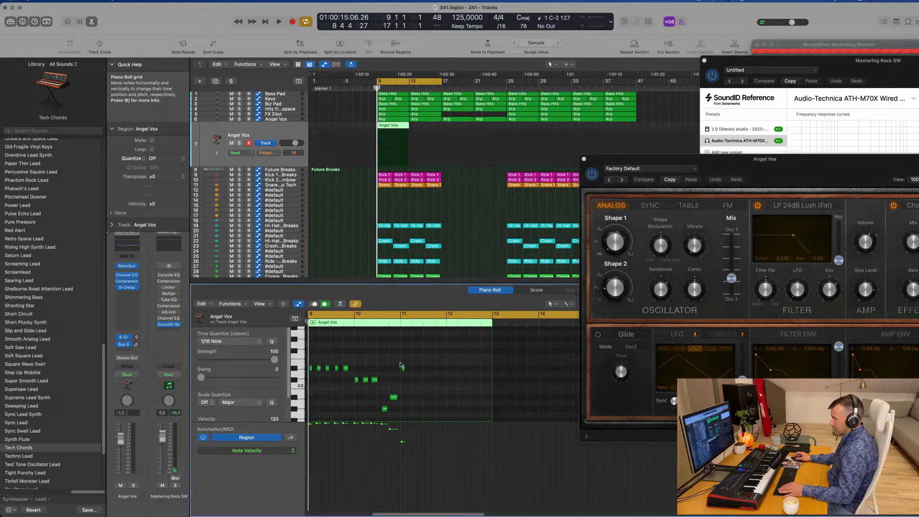
{"action": "key", "text": "super+space"}
{"action": "key", "text": "Escape"}
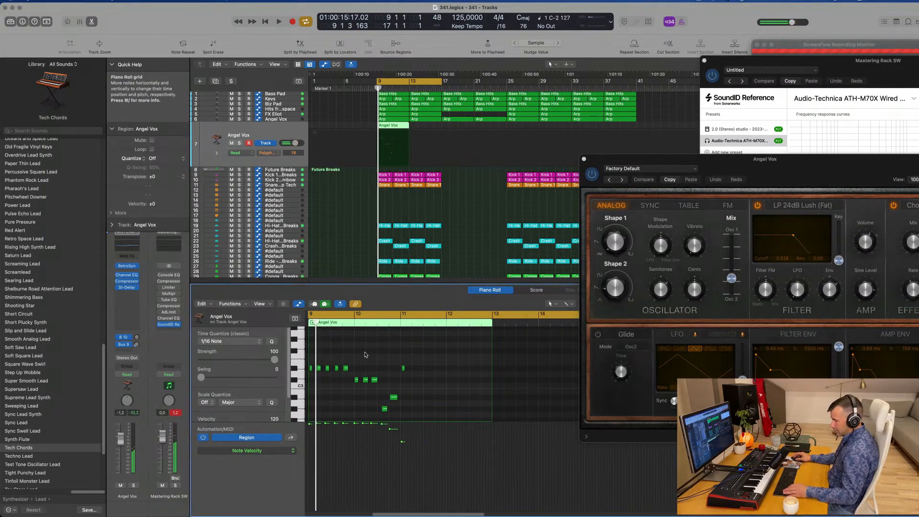
Play back the recorded notes in the piano roll and delete the stray note at bar 11
{"action": "key", "text": "space"}
{"action": "scroll", "coordinate": [363, 358], "scroll_direction": "right", "scroll_amount": 5}
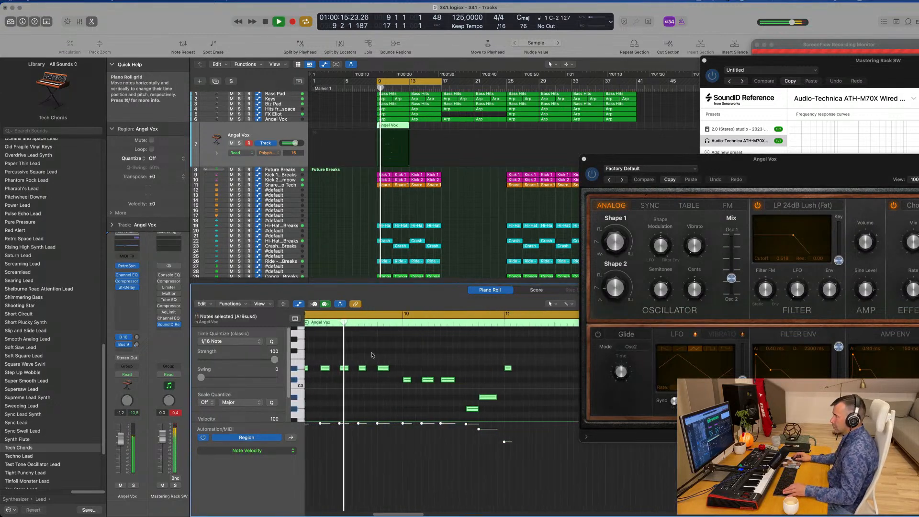
{"action": "scroll", "coordinate": [361, 361], "scroll_direction": "left", "scroll_amount": 3}
{"action": "scroll", "coordinate": [447, 359], "scroll_direction": "left", "scroll_amount": 3}
{"action": "scroll", "coordinate": [471, 361], "scroll_direction": "right", "scroll_amount": 5}
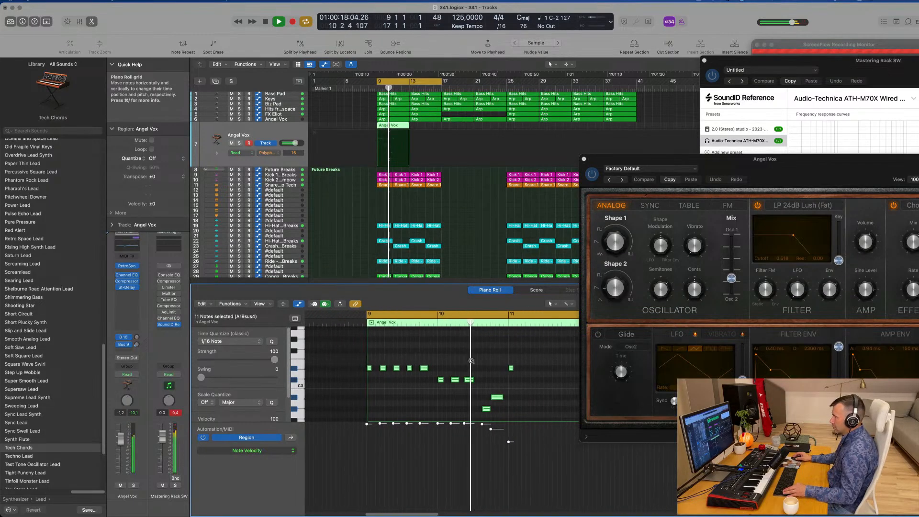
{"action": "scroll", "coordinate": [476, 363], "scroll_direction": "left", "scroll_amount": 2}
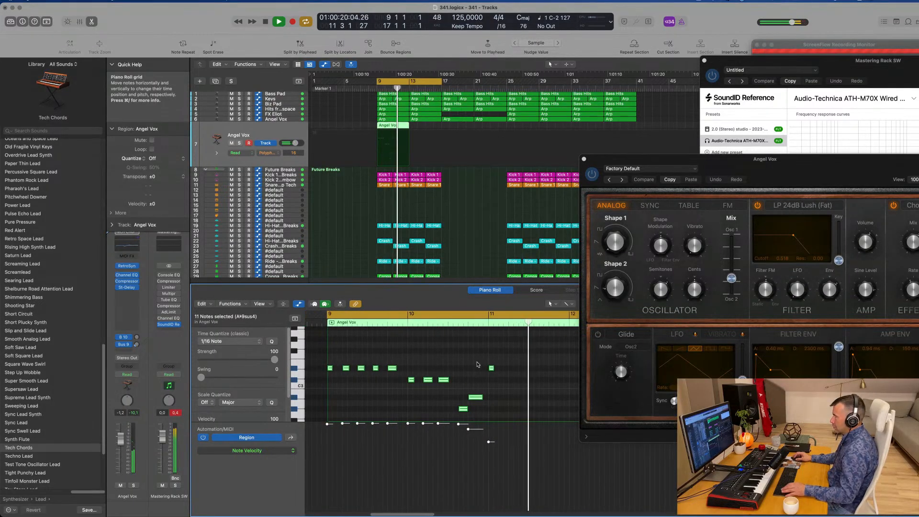
{"action": "key", "text": "space"}
{"action": "key", "text": "space"}
{"action": "left_click_drag", "start_coordinate": [494, 370], "coordinate": [487, 371]}
{"action": "scroll", "coordinate": [498, 388], "scroll_direction": "down", "scroll_amount": 2}
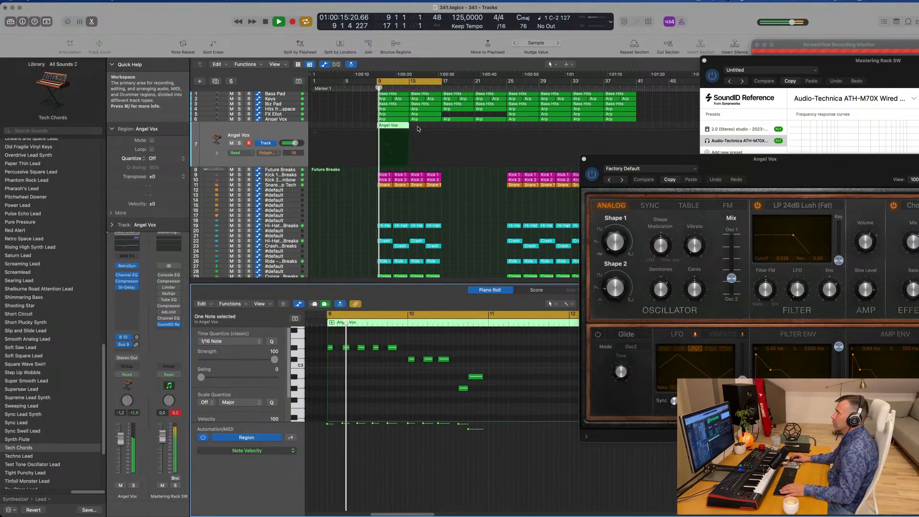
Select all ten remaining notes of the phrase and copy them two bars on to start at bar 11
{"action": "left_click", "coordinate": [382, 129]}
{"action": "scroll", "coordinate": [492, 390], "scroll_direction": "down", "scroll_amount": 5}
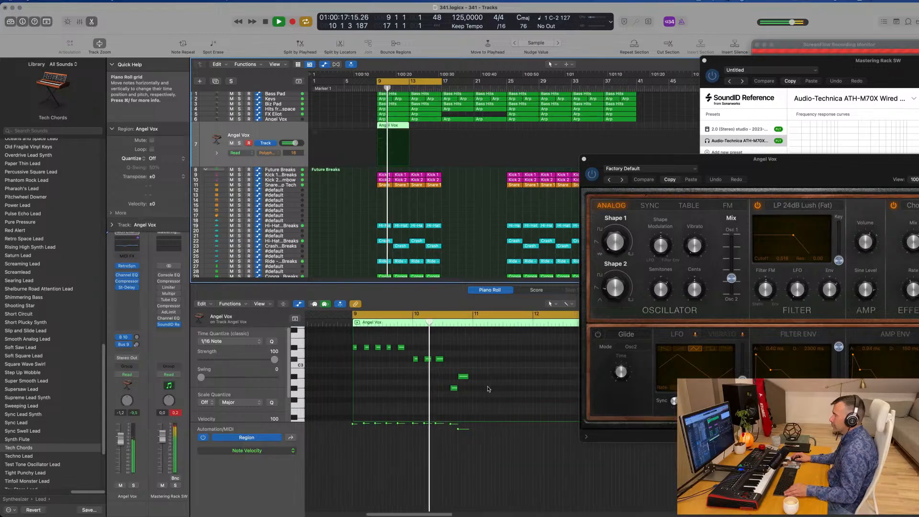
{"action": "scroll", "coordinate": [494, 385], "scroll_direction": "left", "scroll_amount": 4}
{"action": "left_click", "coordinate": [495, 376]}
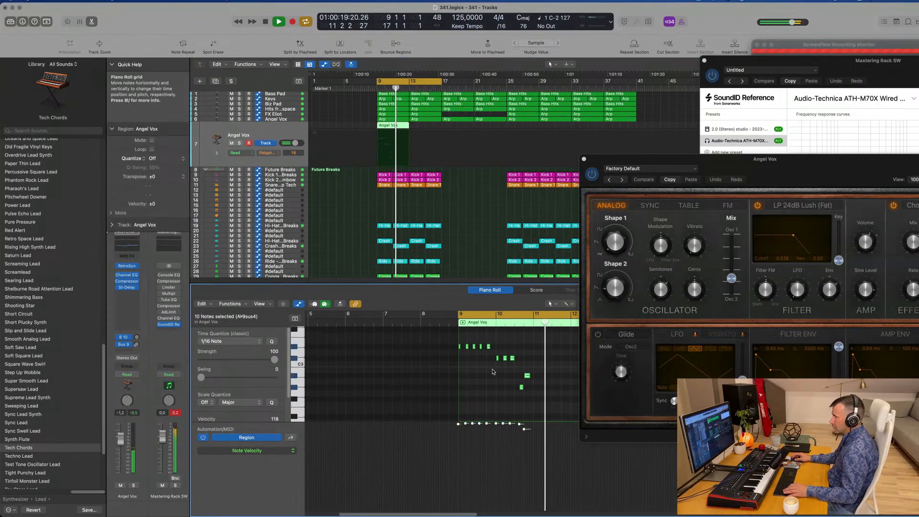
{"action": "left_click_drag", "start_coordinate": [485, 347], "coordinate": [536, 350]}
{"action": "key", "text": "space"}
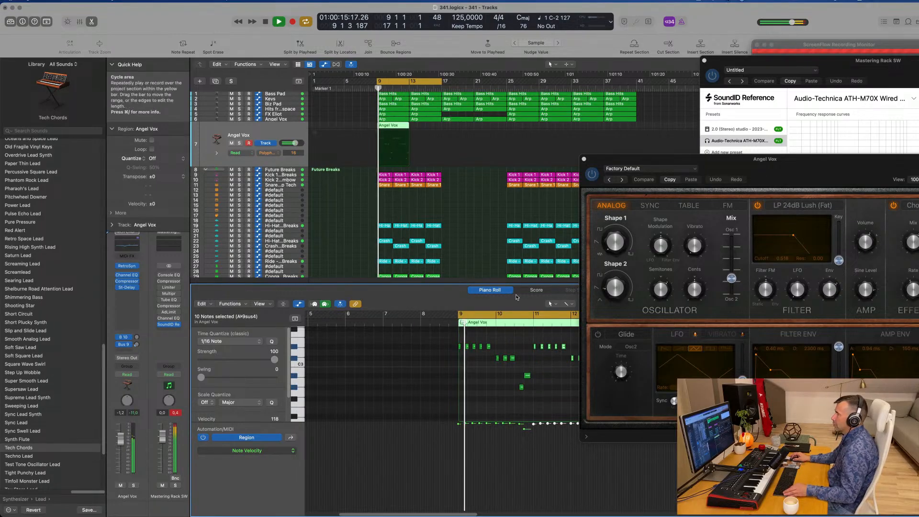
Repeat the edited four-bar region once so that its copy fills bars 13 to 17
{"action": "left_click_drag", "start_coordinate": [733, 160], "coordinate": [691, 166]}
{"action": "left_click_drag", "start_coordinate": [409, 128], "coordinate": [369, 129]}
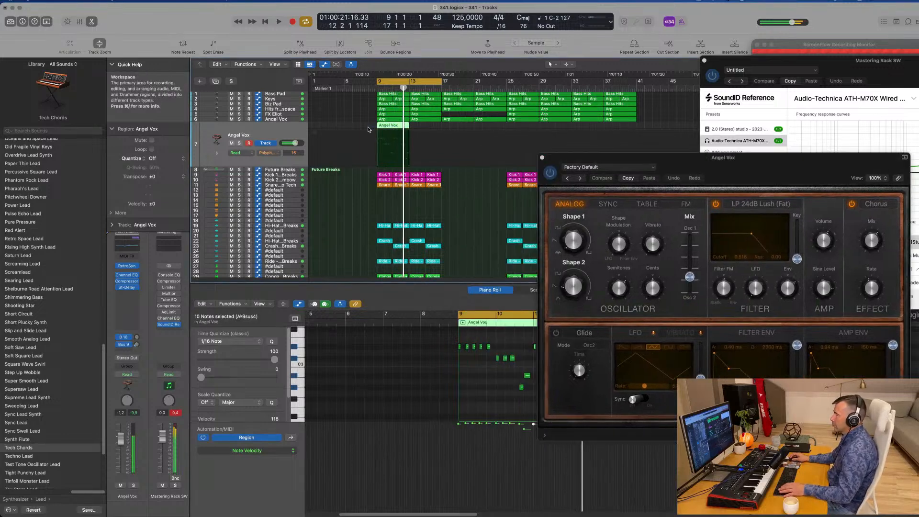
{"action": "key", "text": "Return"}
{"action": "key", "text": "super+r"}
{"action": "key", "text": "Return"}
Play the loop, raise the Angel Vox track volume to 0.7 dB and reposition the Retro Synth window
{"action": "left_click_drag", "start_coordinate": [714, 159], "coordinate": [634, 135]}
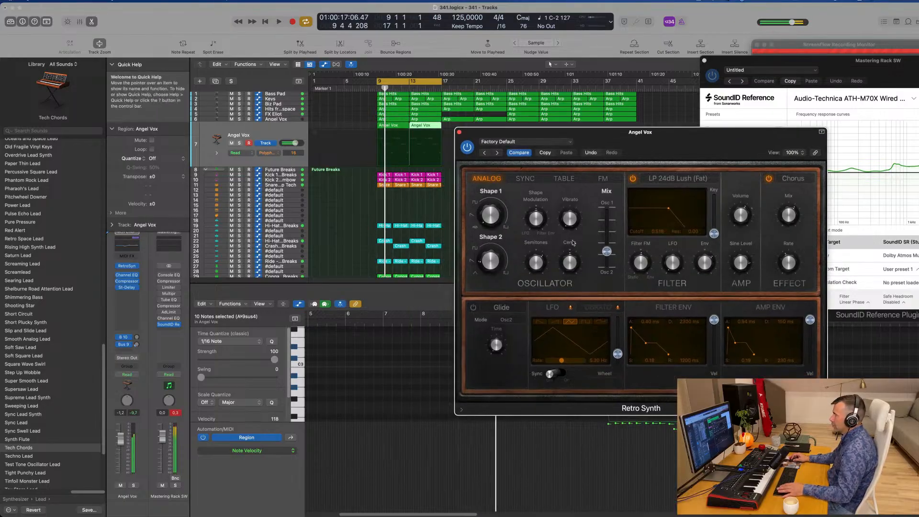
{"action": "key", "text": "Return"}
{"action": "key", "text": "space"}
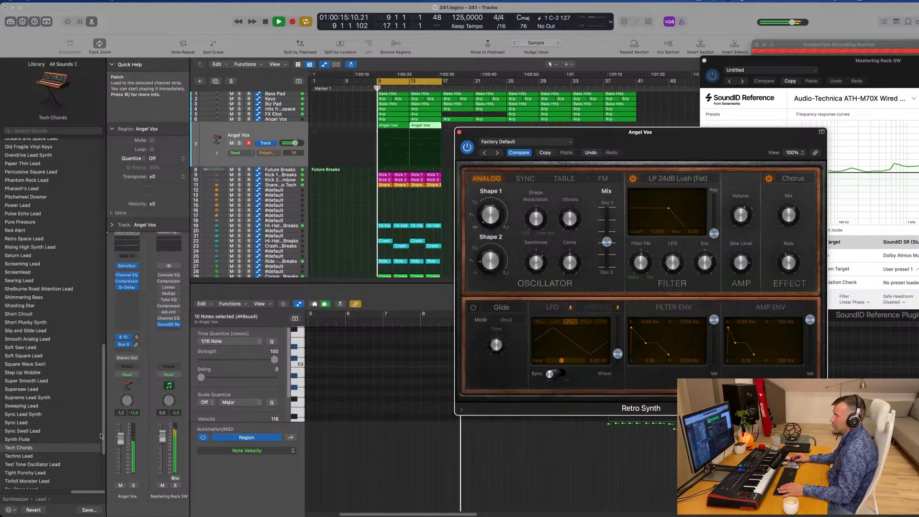
{"action": "left_click", "coordinate": [687, 181]}
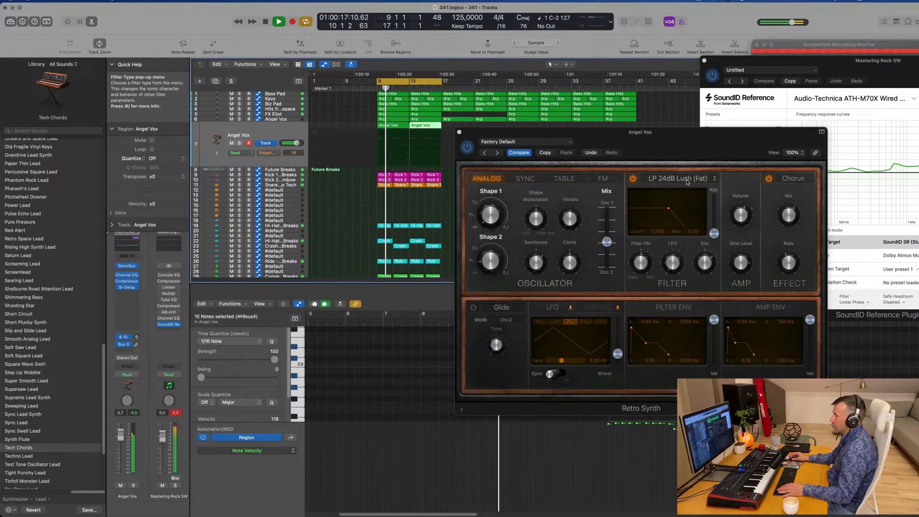
{"action": "left_click_drag", "start_coordinate": [640, 147], "coordinate": [496, 157]}
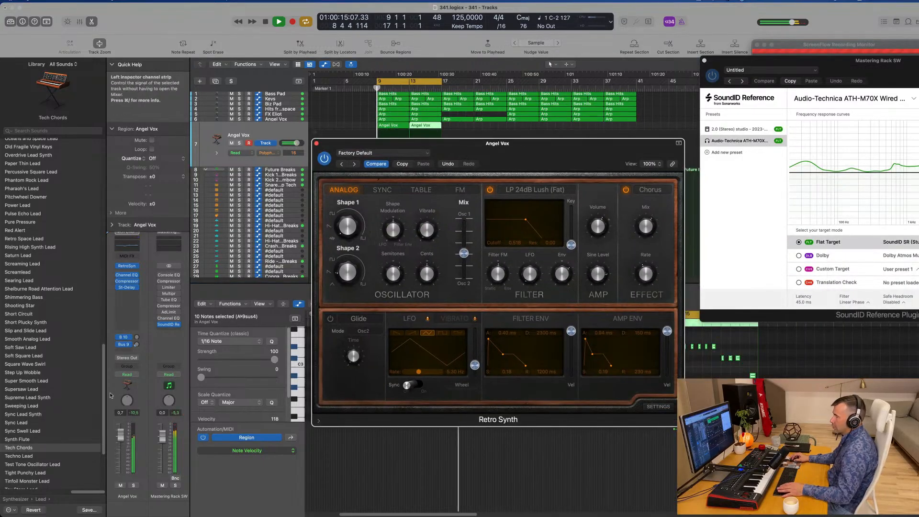
Adjust the Retro Synth low-pass filter to a cutoff of about 0.576 and a resonance of about 0.07 during playback
{"action": "key", "text": "space"}
{"action": "key", "text": "space"}
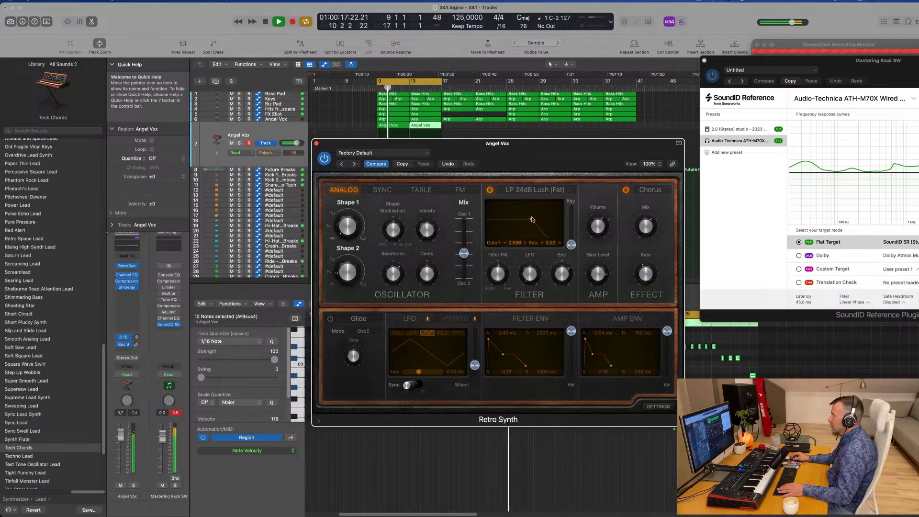
{"action": "left_click_drag", "start_coordinate": [542, 185], "coordinate": [598, 158]}
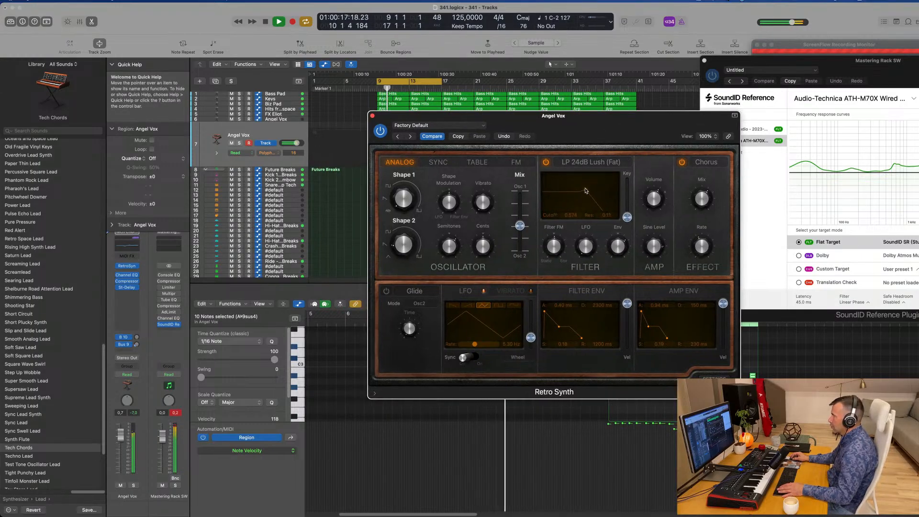
{"action": "left_click_drag", "start_coordinate": [586, 139], "coordinate": [751, 128]}
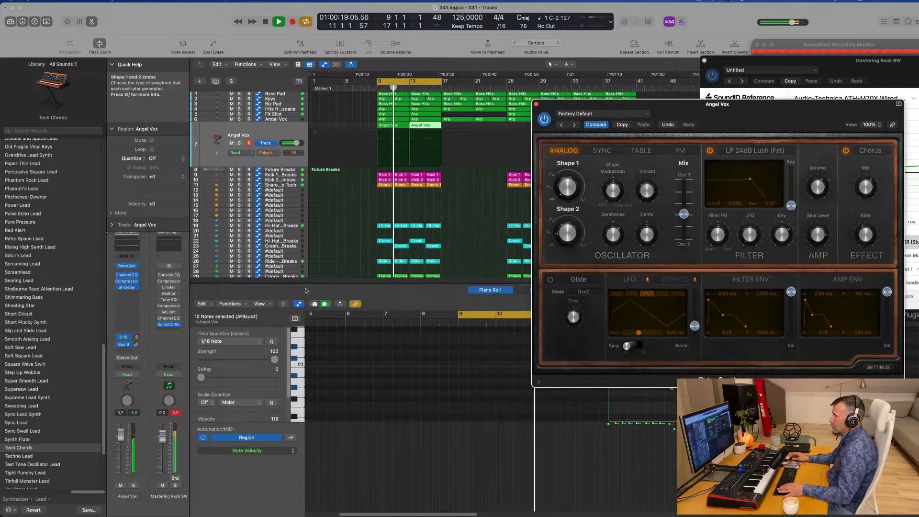
Adjust the Bus 9 and Bus 10 plate reverb send levels on the Angel Vox channel
{"action": "left_click", "coordinate": [136, 337]}
{"action": "left_click", "coordinate": [137, 344]}
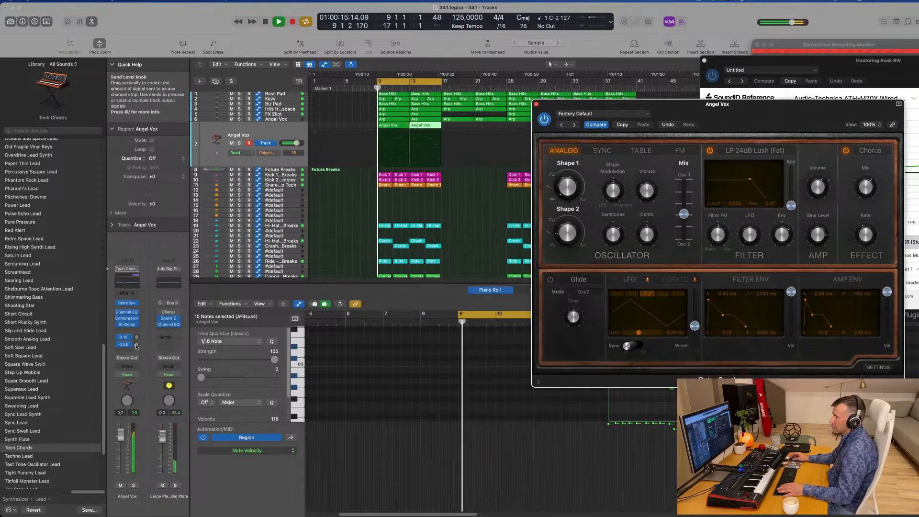
{"action": "left_click", "coordinate": [137, 337]}
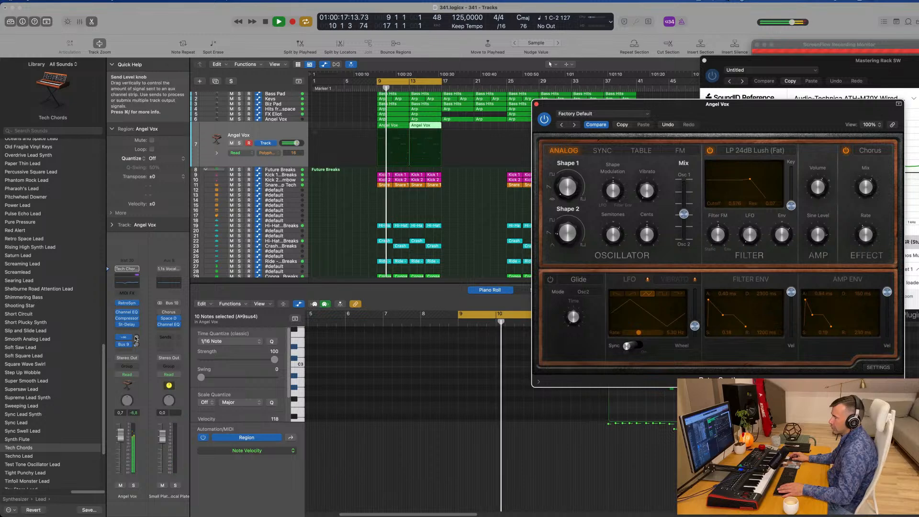
Add a Bus 8 send to the delay aux on the Angel Vox channel and set its level to about -7 dB
{"action": "left_click", "coordinate": [127, 350]}
{"action": "mouse_move", "coordinate": [144, 362]}
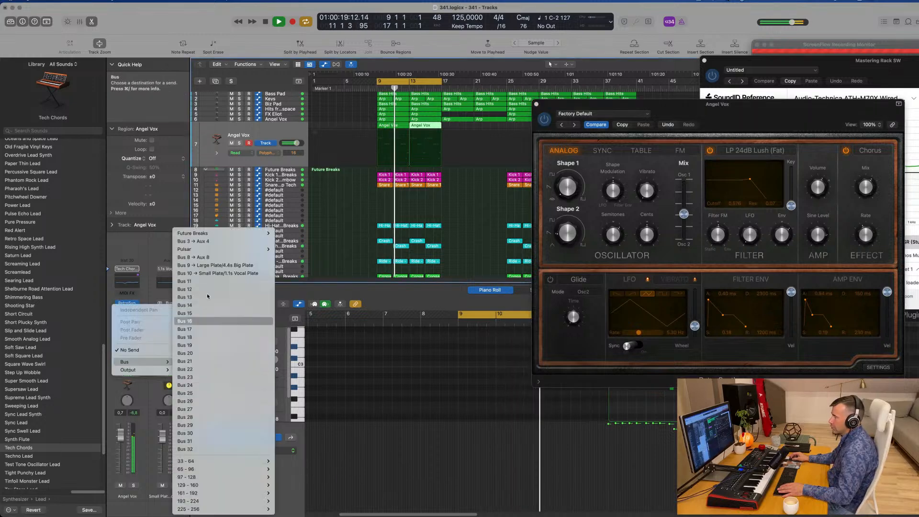
{"action": "left_click", "coordinate": [218, 266]}
{"action": "left_click", "coordinate": [137, 344]}
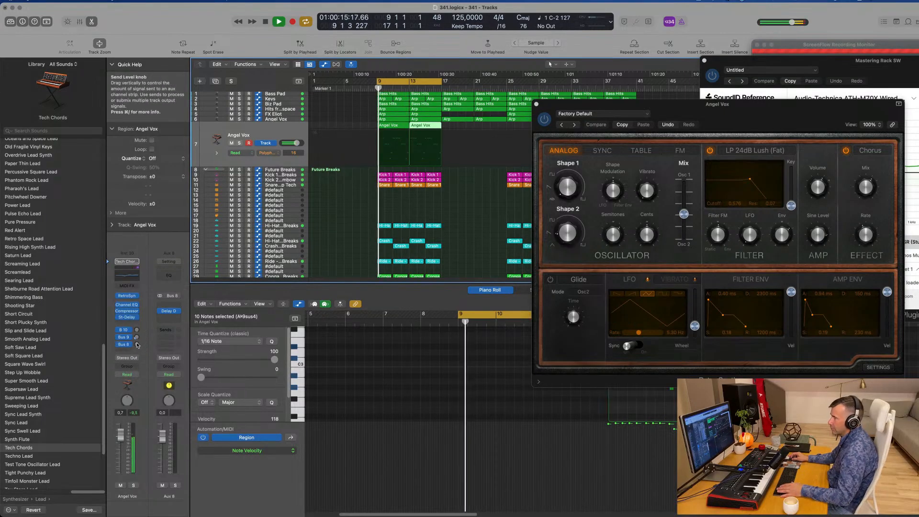
{"action": "left_click_drag", "start_coordinate": [137, 345], "coordinate": [137, 347]}
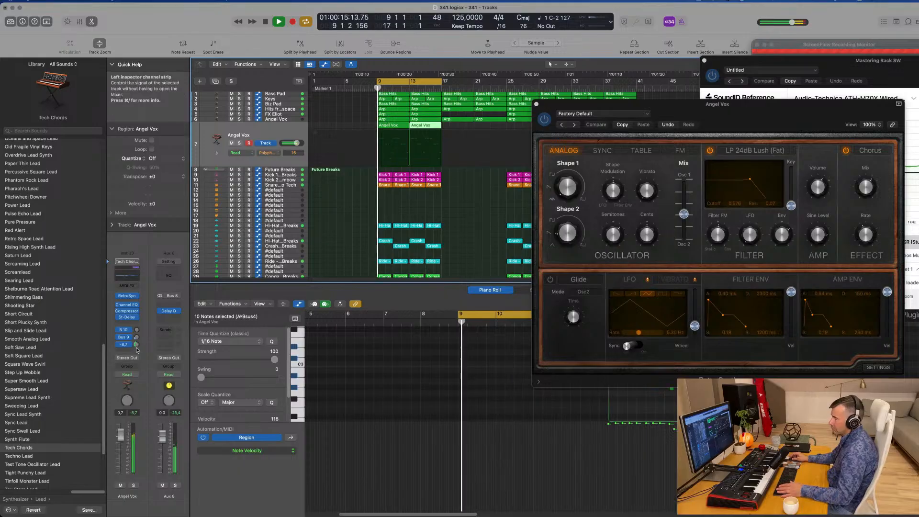
{"action": "double_click", "coordinate": [137, 346]}
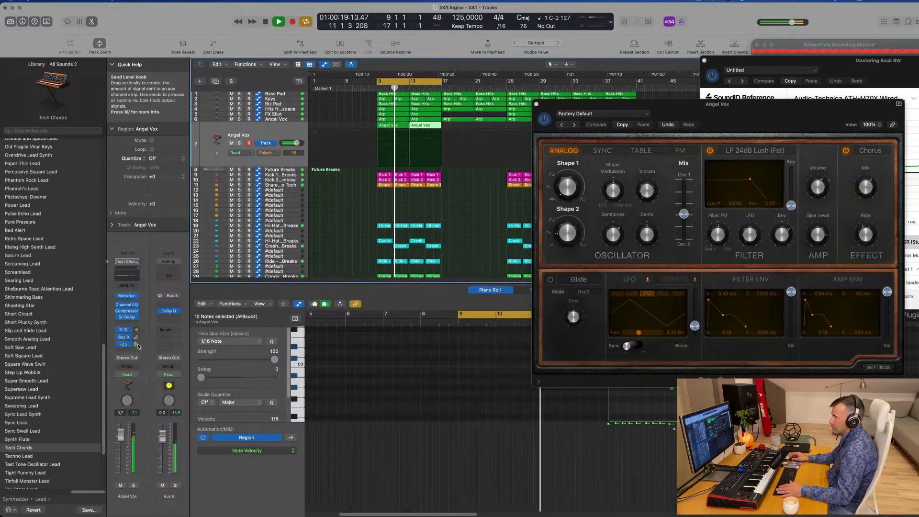
Close the Retro Synth window and swap the pitches of the last two notes in the first Angel Vox region
{"action": "left_click_drag", "start_coordinate": [751, 107], "coordinate": [508, 233]}
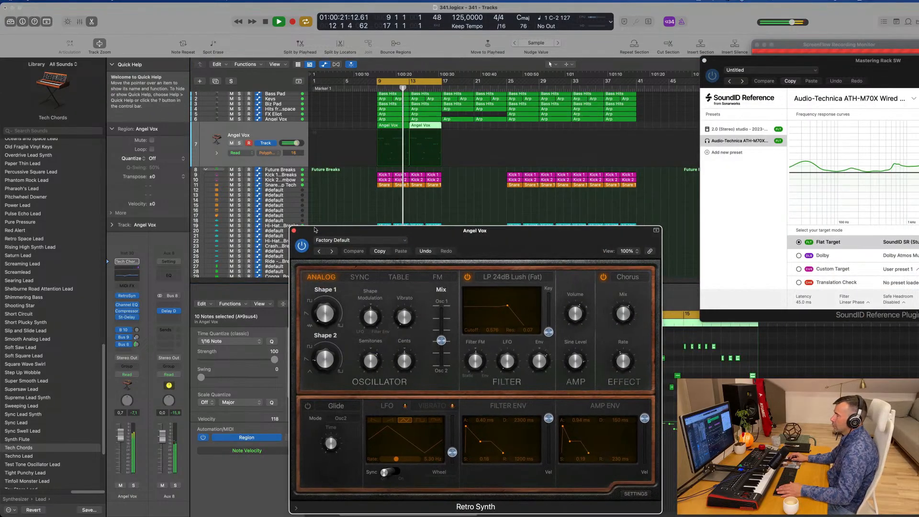
{"action": "left_click", "coordinate": [294, 230]}
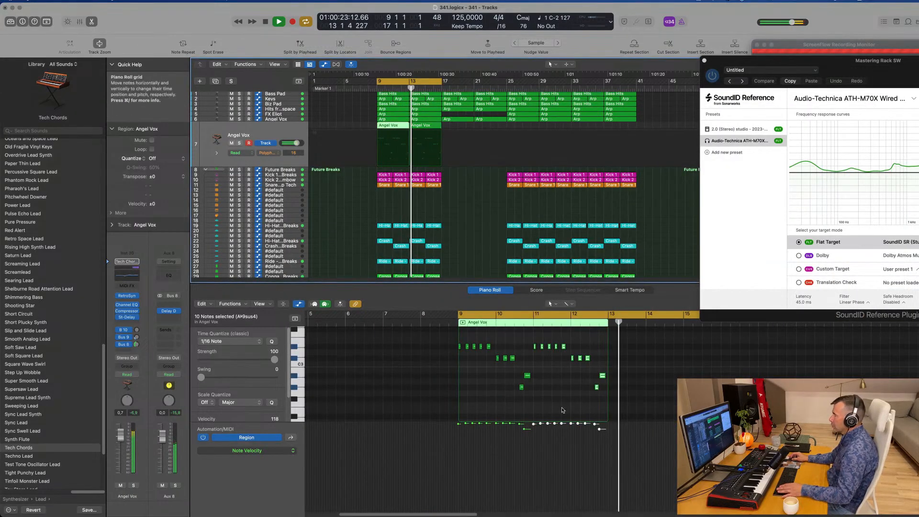
{"action": "scroll", "coordinate": [578, 401], "scroll_direction": "right", "scroll_amount": 3}
{"action": "left_click", "coordinate": [576, 399]}
{"action": "key", "text": "super+Right"}
{"action": "key", "text": "super+Right"}
{"action": "key", "text": "super+Right"}
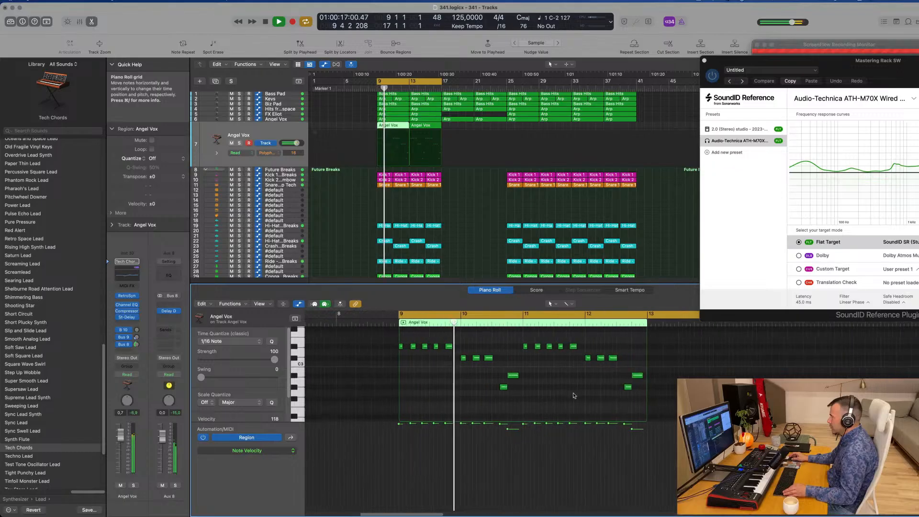
{"action": "scroll", "coordinate": [640, 371], "scroll_direction": "right", "scroll_amount": 1}
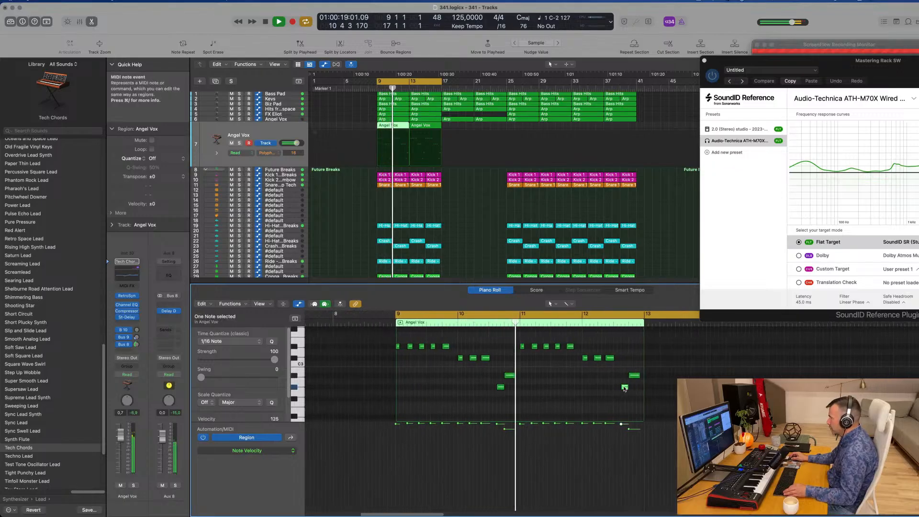
{"action": "mouse_move", "coordinate": [624, 389]}
{"action": "left_mouse_down"}
{"action": "mouse_move", "coordinate": [625, 377]}
{"action": "mouse_move", "coordinate": [634, 388]}
{"action": "left_mouse_up"}
{"action": "left_click", "coordinate": [635, 376]}
Play the edited pattern from bar 9 and check its notes against the rest of the arrangement
{"action": "key", "text": "space"}
{"action": "key", "text": "space"}
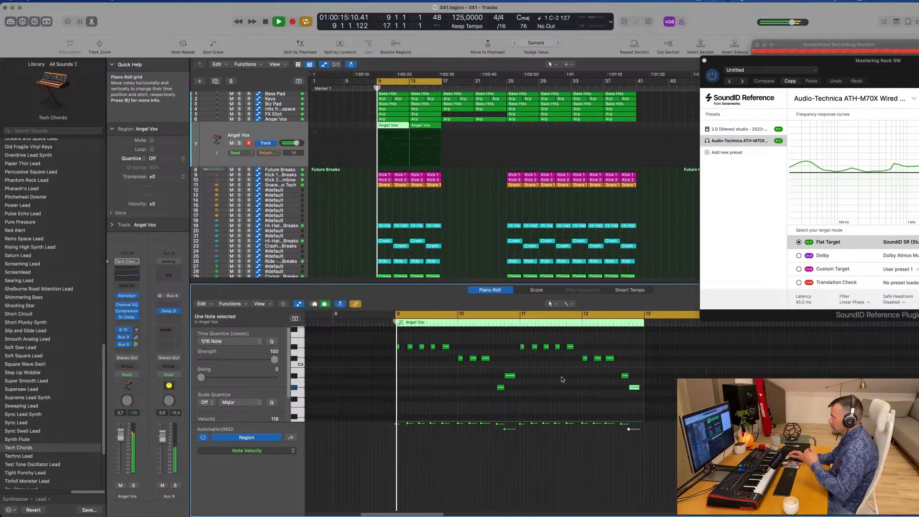
{"action": "scroll", "coordinate": [556, 378], "scroll_direction": "down", "scroll_amount": 5}
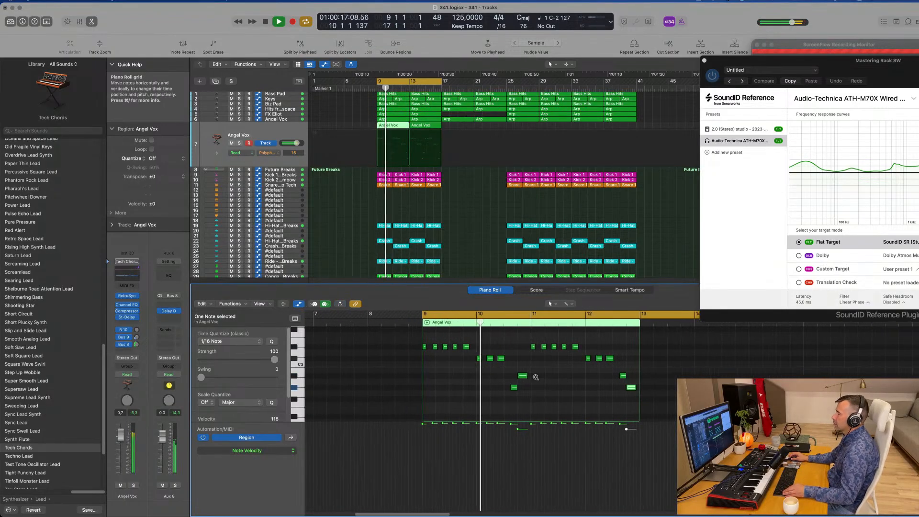
{"action": "scroll", "coordinate": [525, 366], "scroll_direction": "right", "scroll_amount": 3}
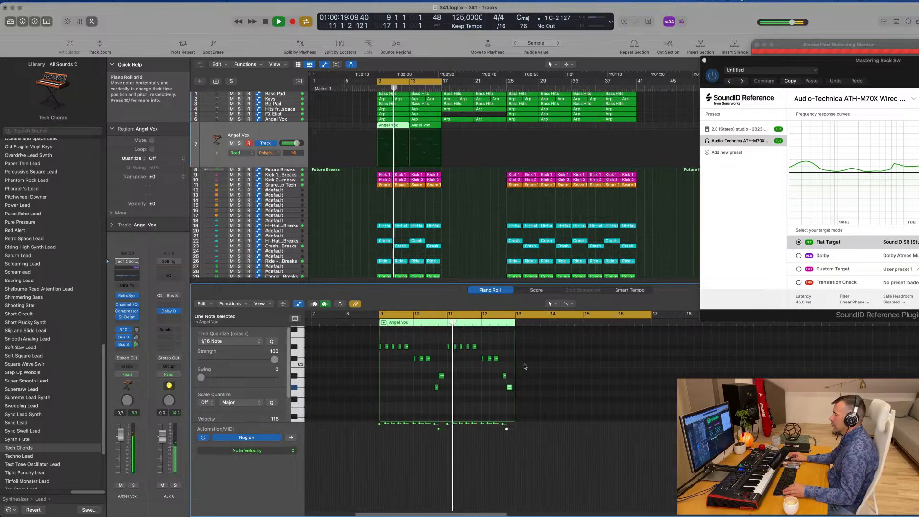
{"action": "scroll", "coordinate": [525, 368], "scroll_direction": "left", "scroll_amount": 3}
{"action": "scroll", "coordinate": [462, 216], "scroll_direction": "up", "scroll_amount": 3}
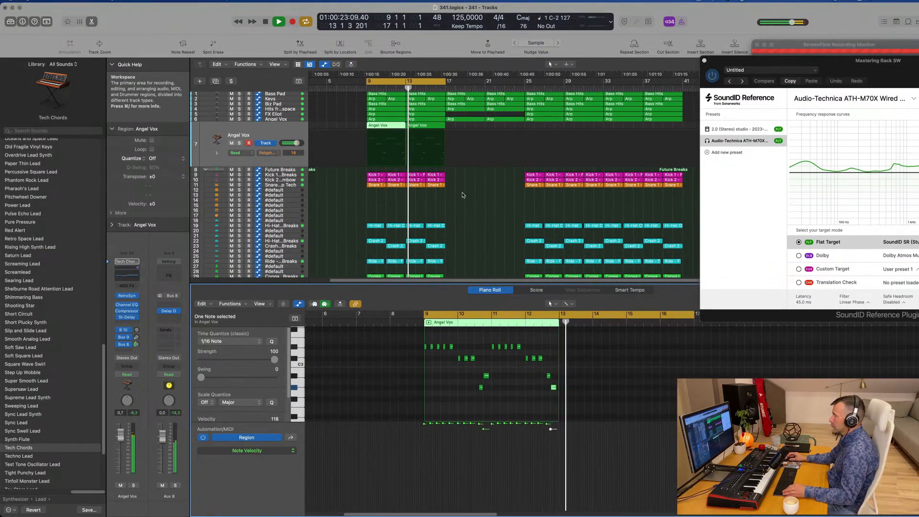
Replace the second Angel Vox region with a repeat of the edited first region, starting at bar 13
{"action": "left_click", "coordinate": [421, 127]}
{"action": "key", "text": "Delete"}
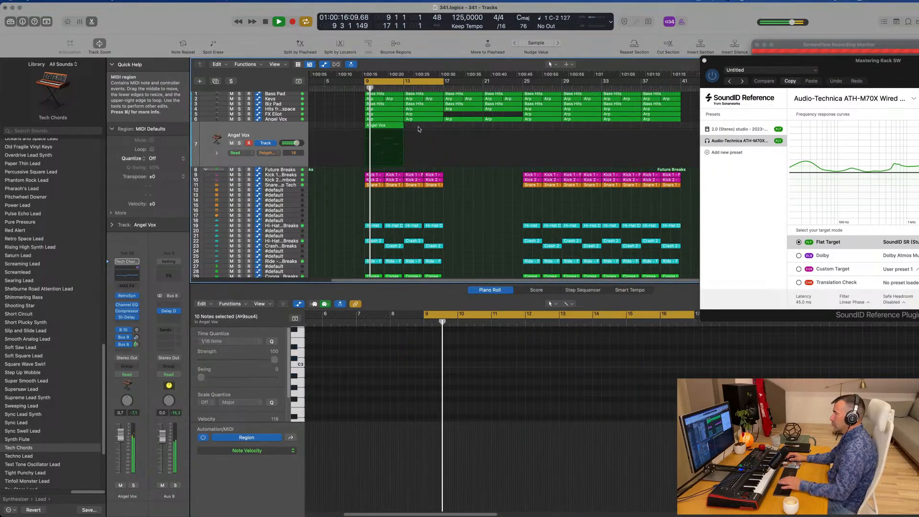
{"action": "left_click", "coordinate": [381, 128]}
{"action": "key", "text": "super+r"}
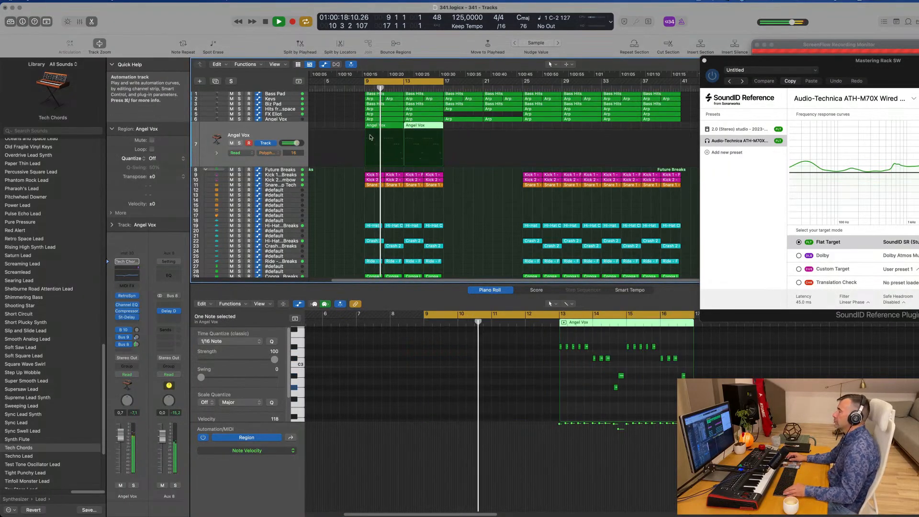
{"action": "scroll", "coordinate": [424, 215], "scroll_direction": "down", "scroll_amount": 3}
{"action": "scroll", "coordinate": [431, 218], "scroll_direction": "up", "scroll_amount": 3}
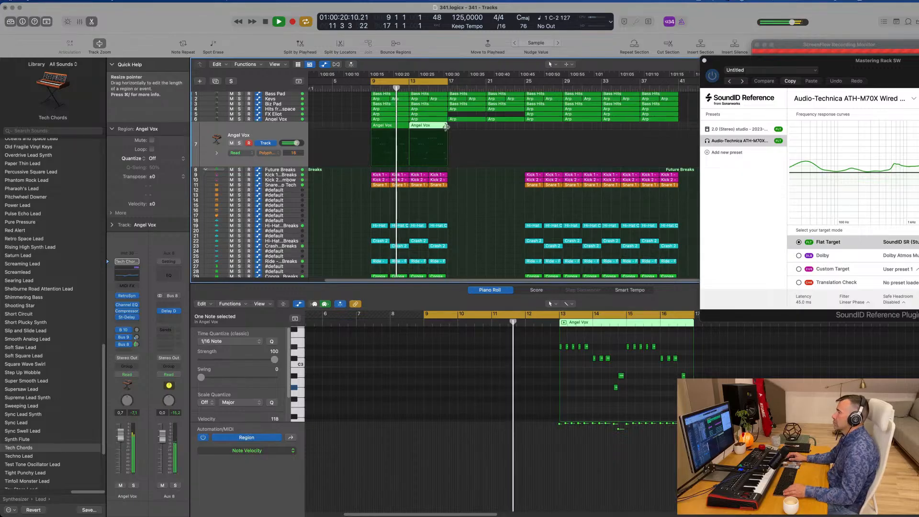
Adjust the Alchemy filter cutoff on the Bass Pad track and raise the track's volume to about -9 dB
{"action": "left_click", "coordinate": [294, 95]}
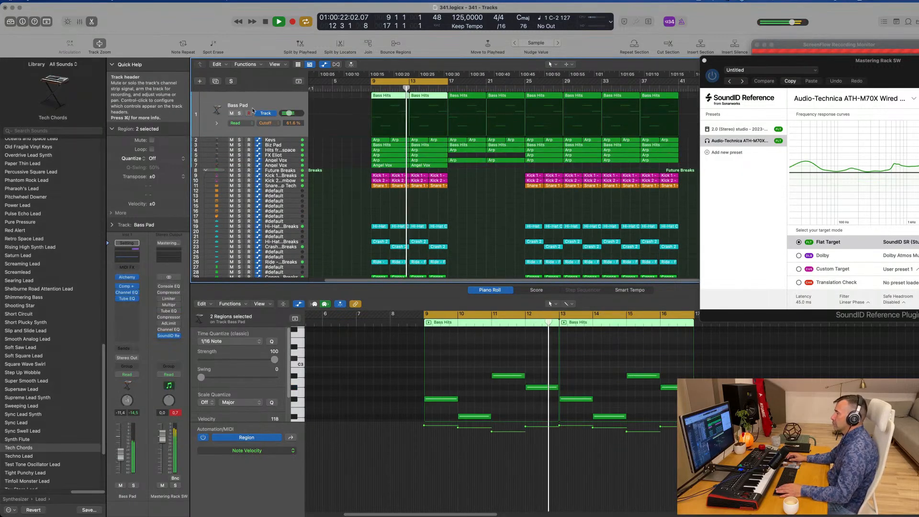
{"action": "left_click", "coordinate": [127, 277]}
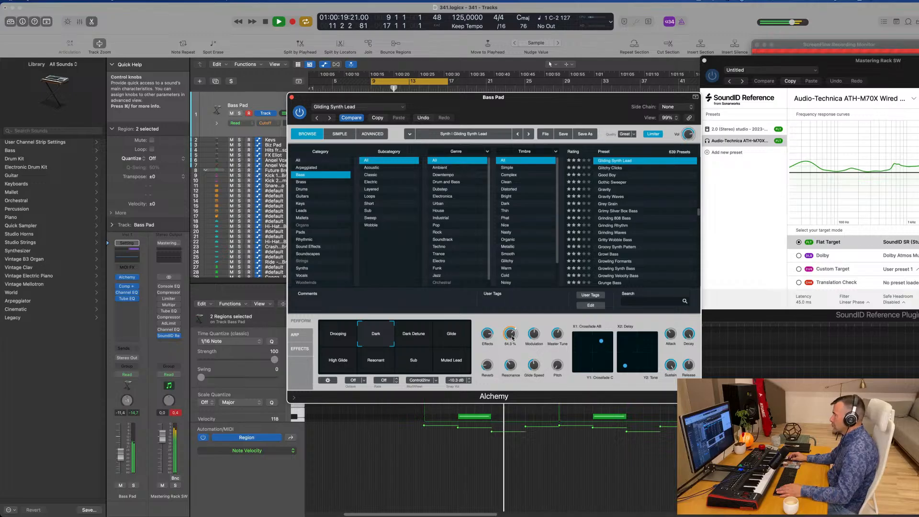
{"action": "left_click_drag", "start_coordinate": [517, 100], "coordinate": [566, 97]}
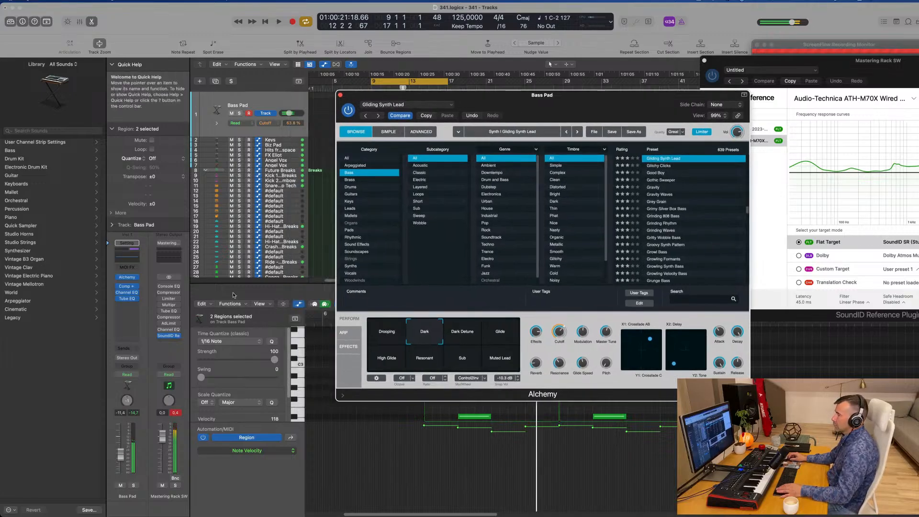
{"action": "left_click_drag", "start_coordinate": [288, 114], "coordinate": [289, 113]}
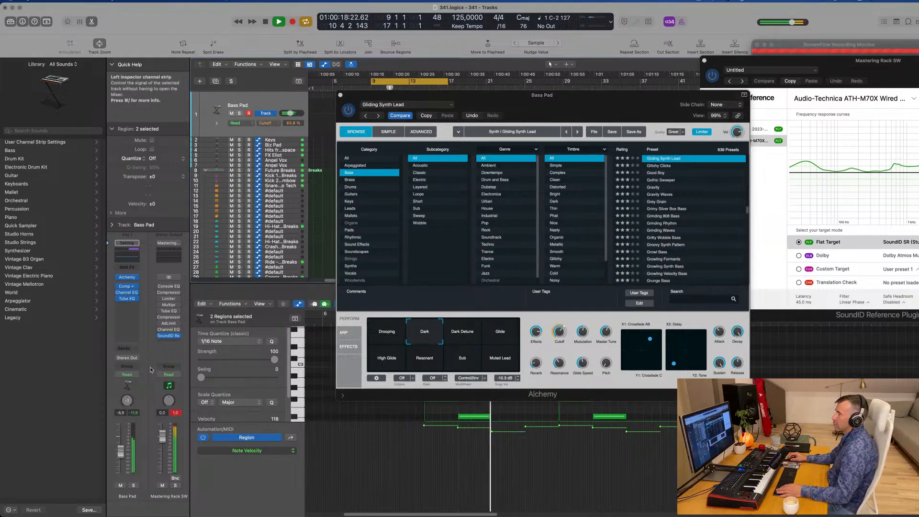
Boost the low shelf in the Bass Pad Channel EQ by about 2.3 dB at 68.5 Hz and close the EQ
{"action": "left_click", "coordinate": [127, 292]}
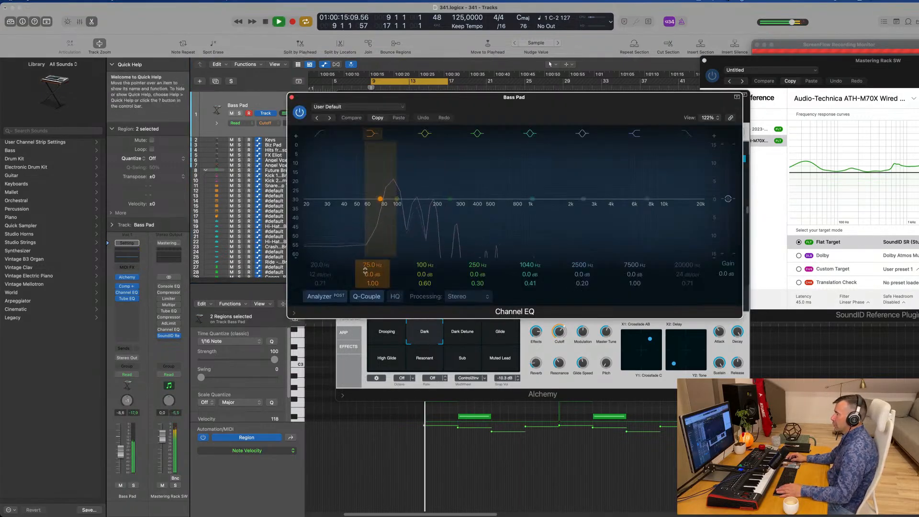
{"action": "left_click_drag", "start_coordinate": [372, 274], "coordinate": [373, 270]}
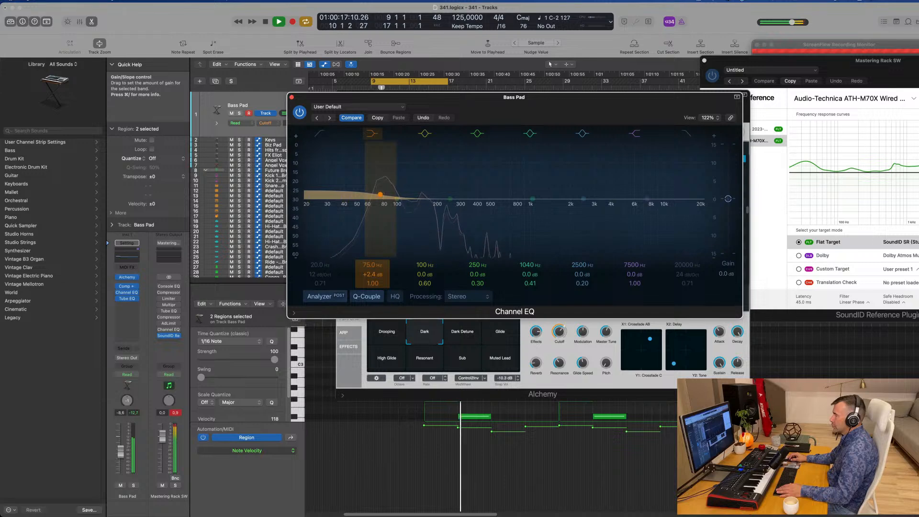
{"action": "left_click_drag", "start_coordinate": [373, 274], "coordinate": [373, 268]}
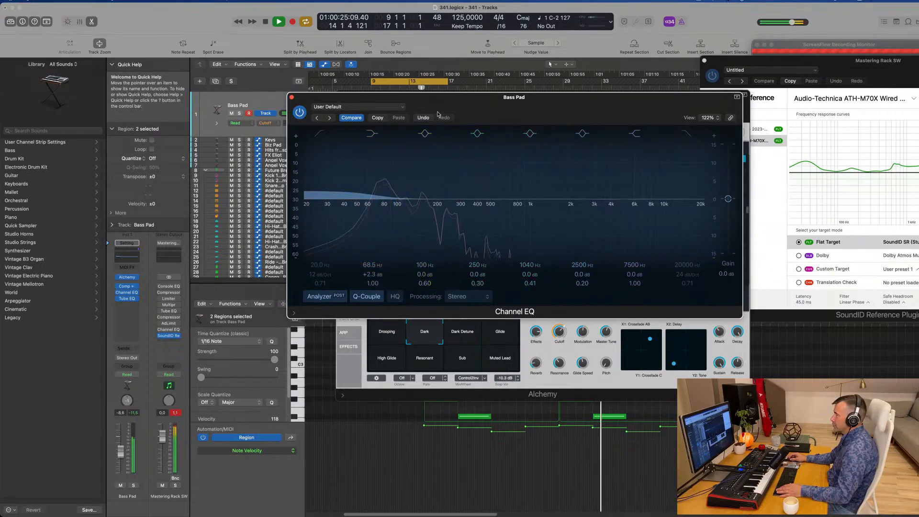
{"action": "left_click_drag", "start_coordinate": [328, 109], "coordinate": [372, 112]}
{"action": "left_click", "coordinate": [334, 101]}
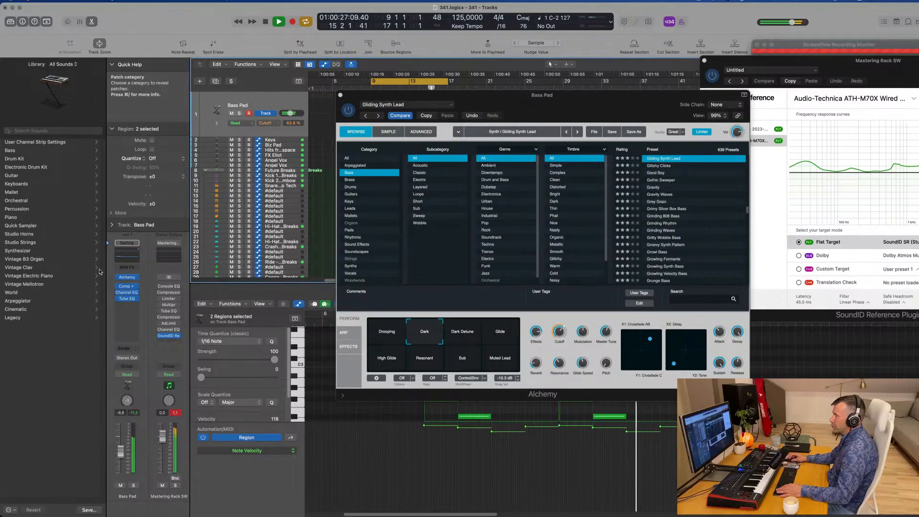
Set the Bass Pad Compressor's side chain to Bus 1, check it in playback, and close the Compressor and Alchemy windows
{"action": "left_click", "coordinate": [128, 287]}
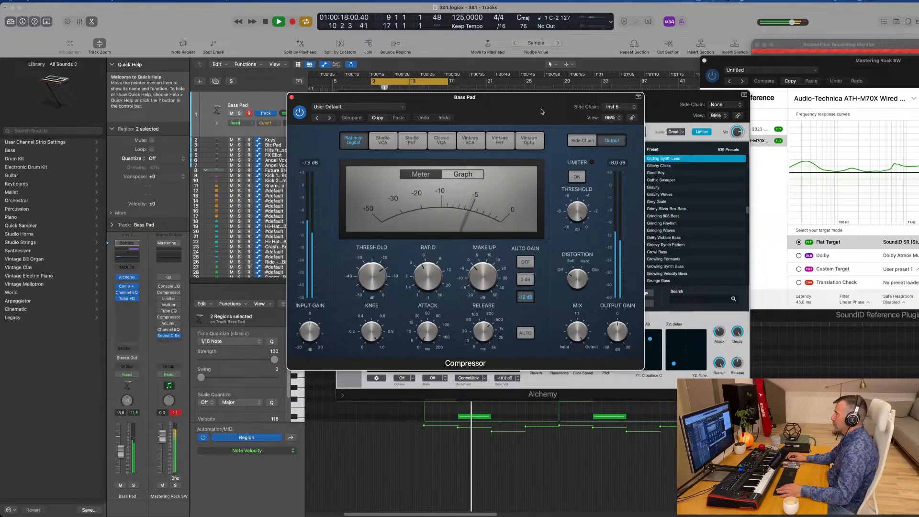
{"action": "left_click_drag", "start_coordinate": [542, 111], "coordinate": [525, 163]}
{"action": "left_click", "coordinate": [605, 160]}
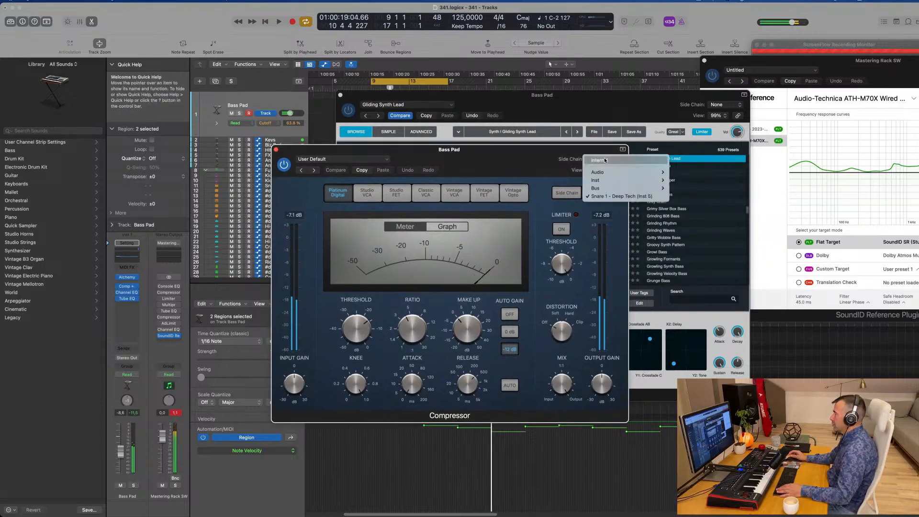
{"action": "mouse_move", "coordinate": [614, 187]}
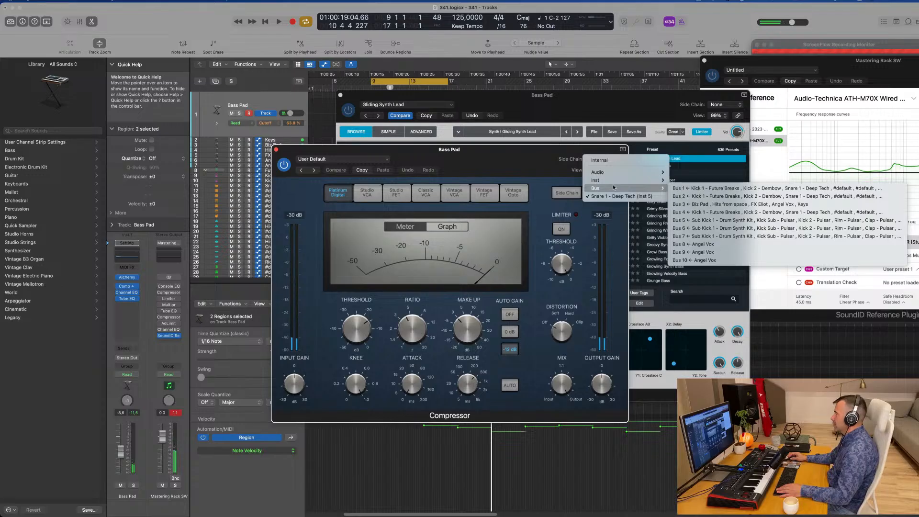
{"action": "left_click", "coordinate": [689, 188]}
{"action": "left_click_drag", "start_coordinate": [513, 156], "coordinate": [597, 153]}
{"action": "key", "text": "space"}
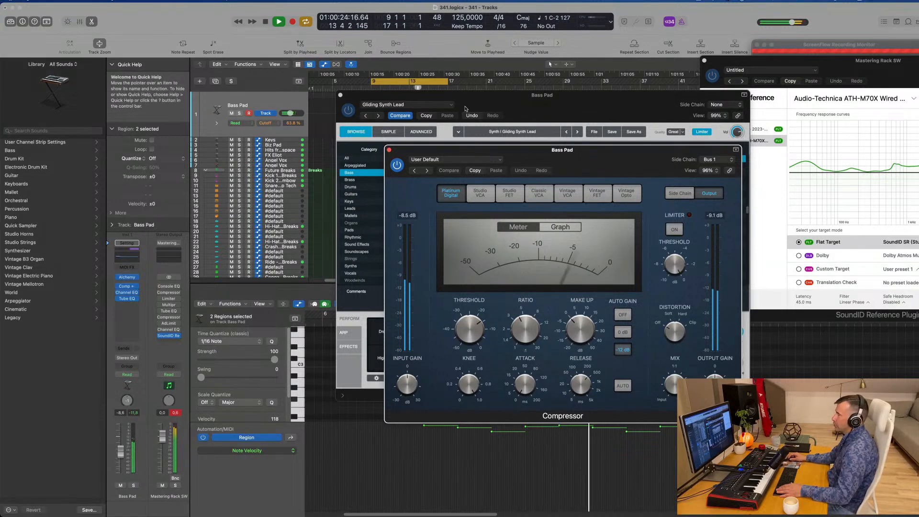
{"action": "left_click", "coordinate": [389, 149]}
{"action": "left_click_drag", "start_coordinate": [511, 104], "coordinate": [471, 123]}
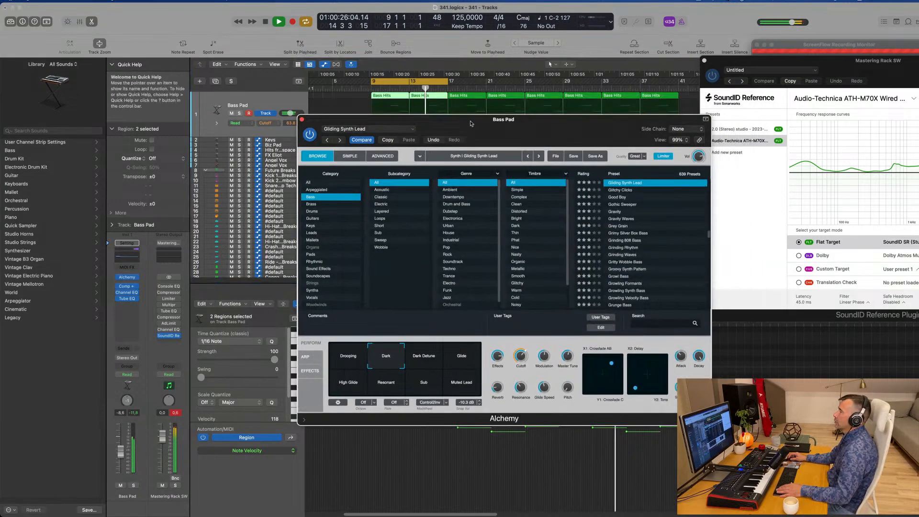
{"action": "left_click", "coordinate": [302, 119]}
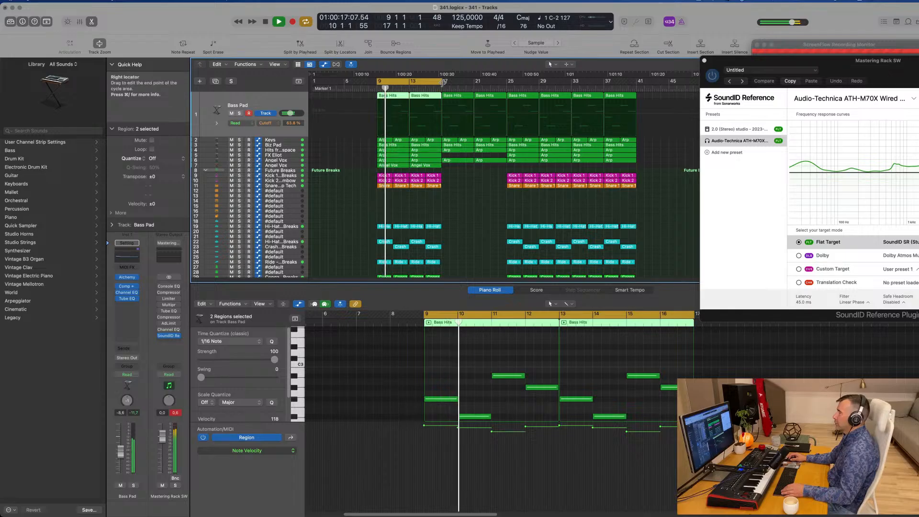
Extend the cycle range to cover bars 9 to 25 and play the section without drums from bar 17
{"action": "left_click_drag", "start_coordinate": [441, 82], "coordinate": [506, 89]}
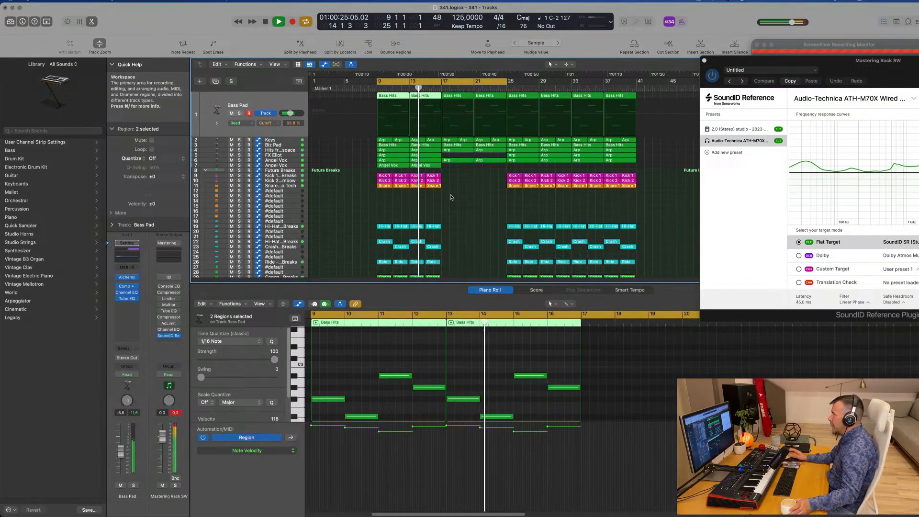
{"action": "left_click", "coordinate": [346, 192]}
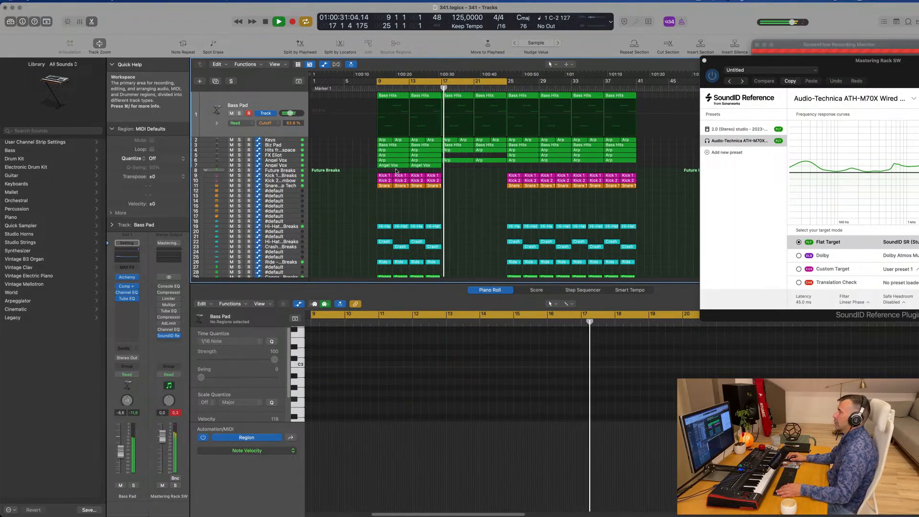
{"action": "key", "text": "super+Right"}
{"action": "key", "text": "super+Right"}
{"action": "key", "text": "super+Left"}
{"action": "key", "text": "super+Left"}
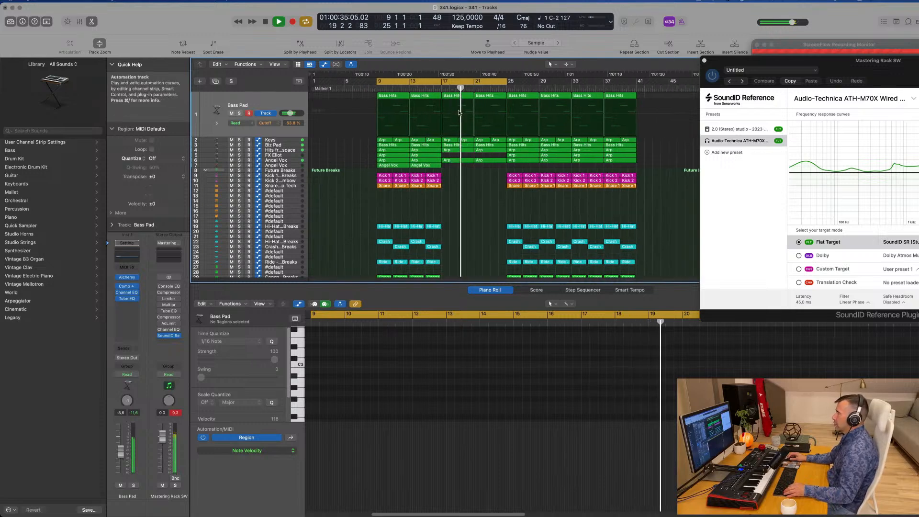
{"action": "left_click", "coordinate": [441, 89]}
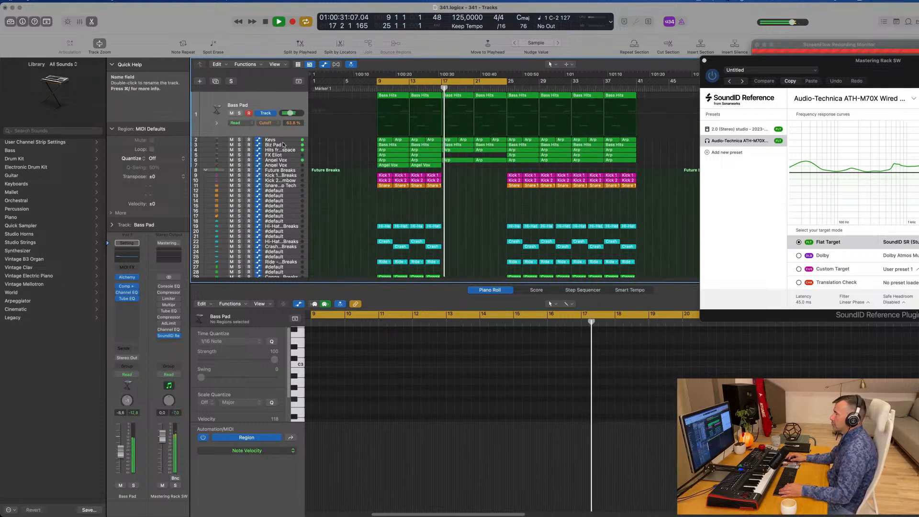
Listen to Hits from space in solo, check the FX Eliot, upper Angel Vox and Keys tracks, and replay from bar 17
{"action": "left_click", "coordinate": [287, 157]}
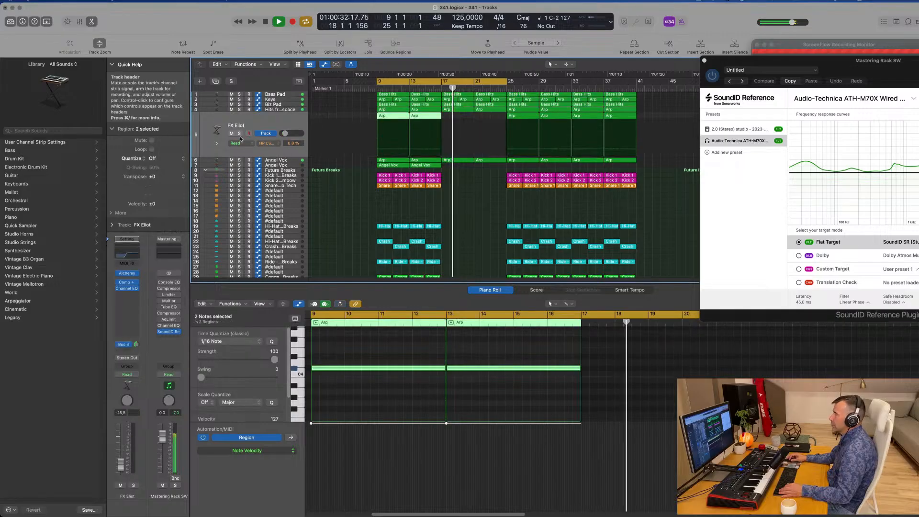
{"action": "left_click", "coordinate": [238, 110]}
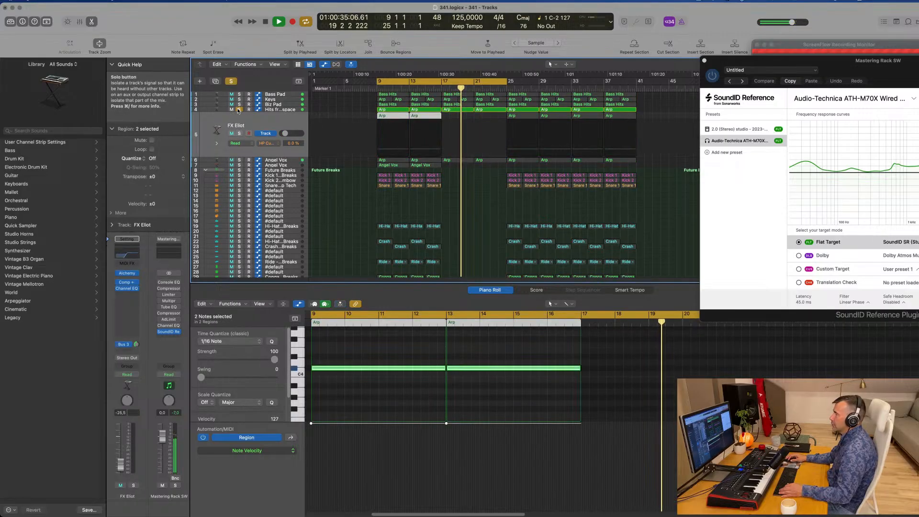
{"action": "left_click", "coordinate": [239, 110]}
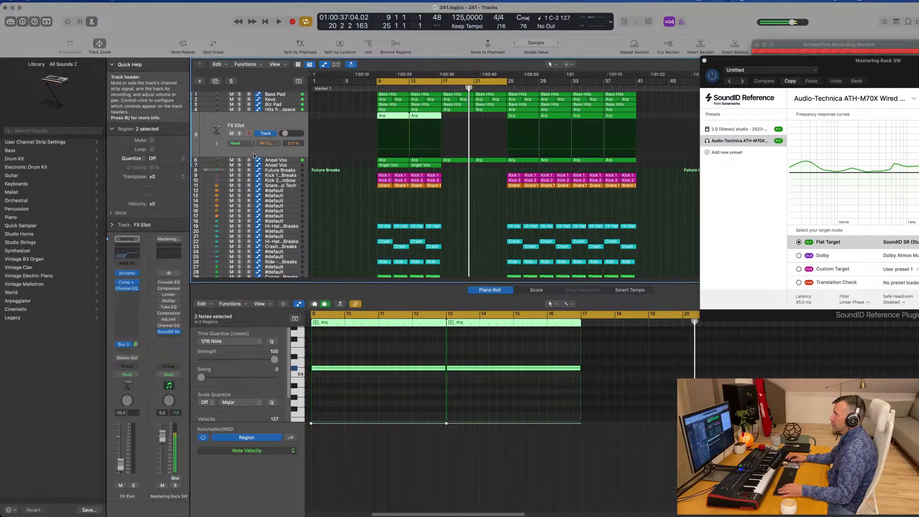
{"action": "key", "text": "space"}
{"action": "left_click", "coordinate": [289, 160]}
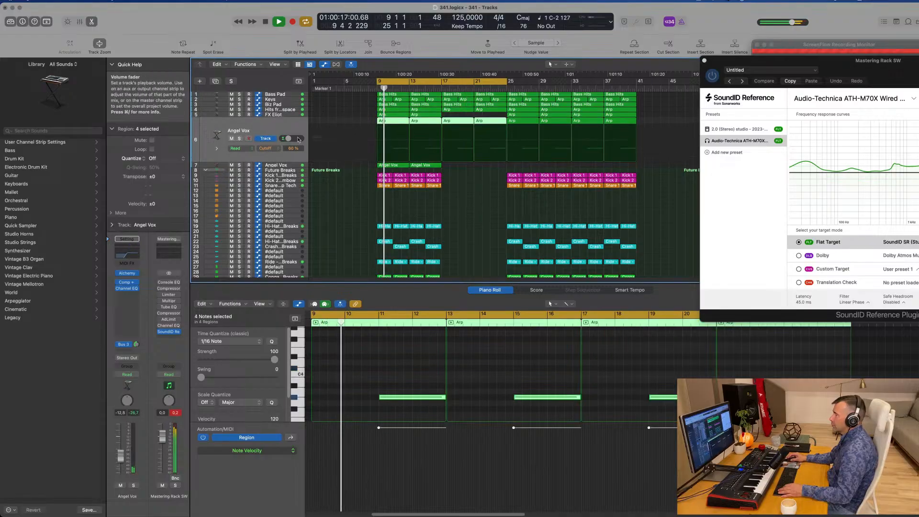
{"action": "left_click", "coordinate": [271, 99]}
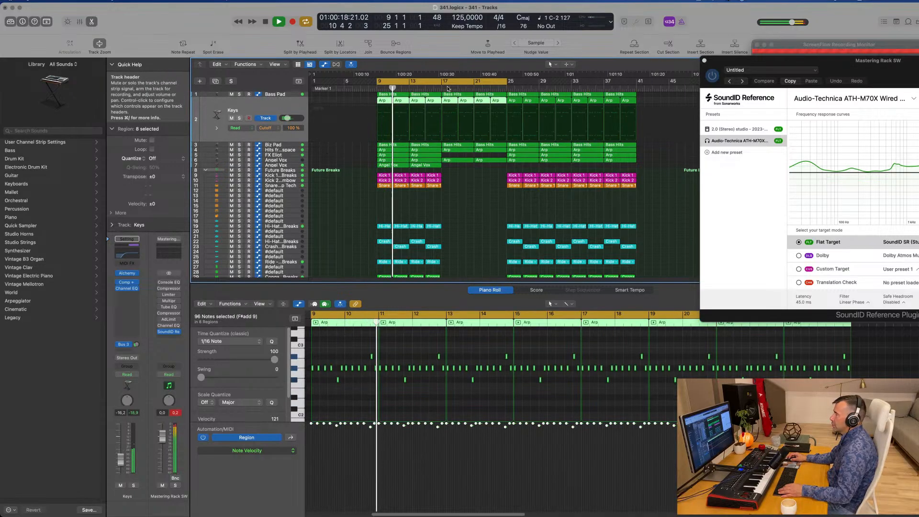
{"action": "left_click", "coordinate": [447, 88]}
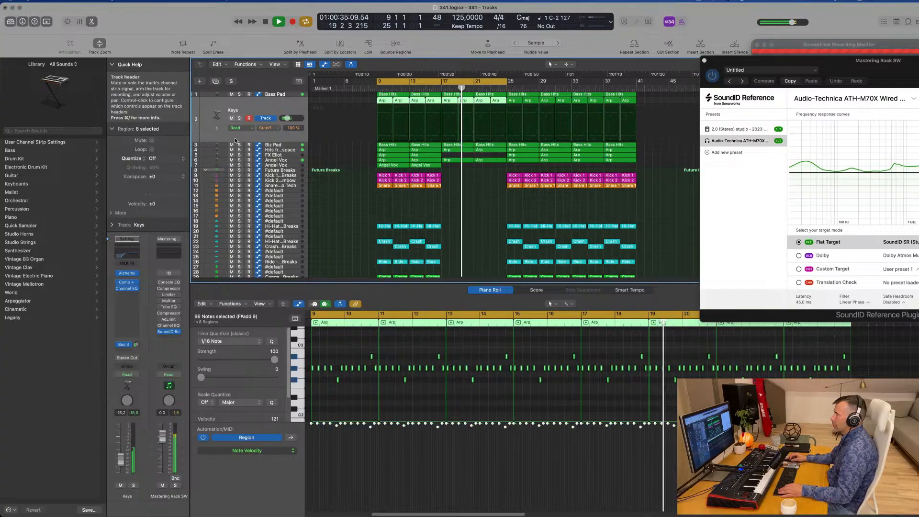
Compare the upper Angel Vox and Hits from space tracks in solo from bar 9, and clear all solos
{"action": "left_click", "coordinate": [239, 161]}
{"action": "left_click", "coordinate": [240, 161]}
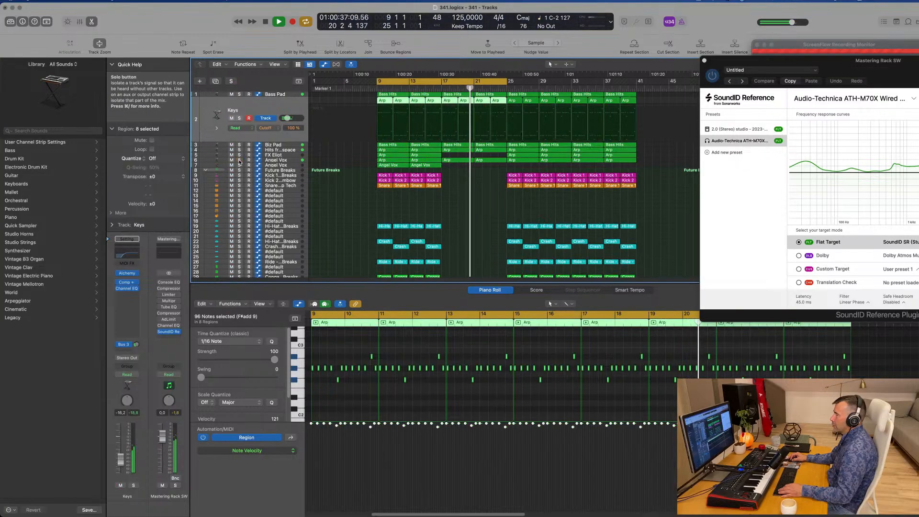
{"action": "left_click", "coordinate": [239, 150]}
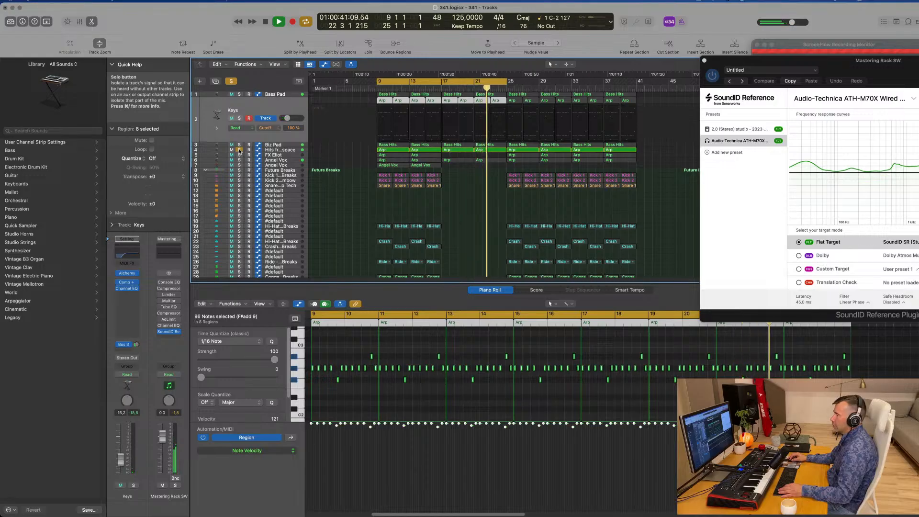
{"action": "left_click", "coordinate": [276, 149]}
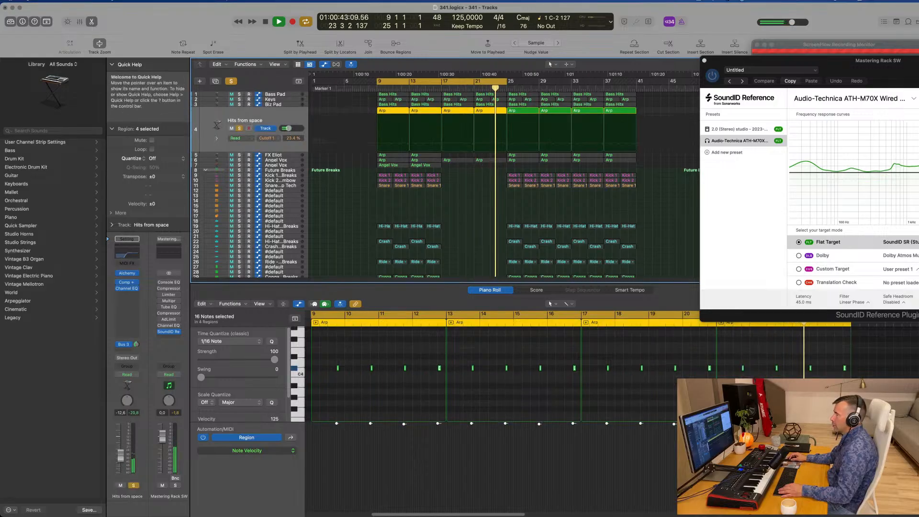
{"action": "left_click", "coordinate": [379, 88]}
{"action": "left_click", "coordinate": [408, 88]}
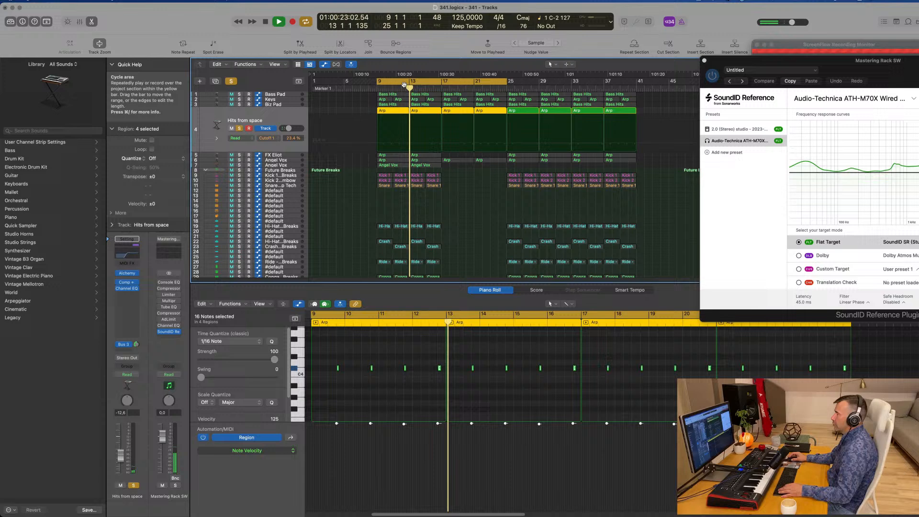
{"action": "key", "text": "Return"}
{"action": "left_click", "coordinate": [231, 82]}
{"action": "key", "text": "Return"}
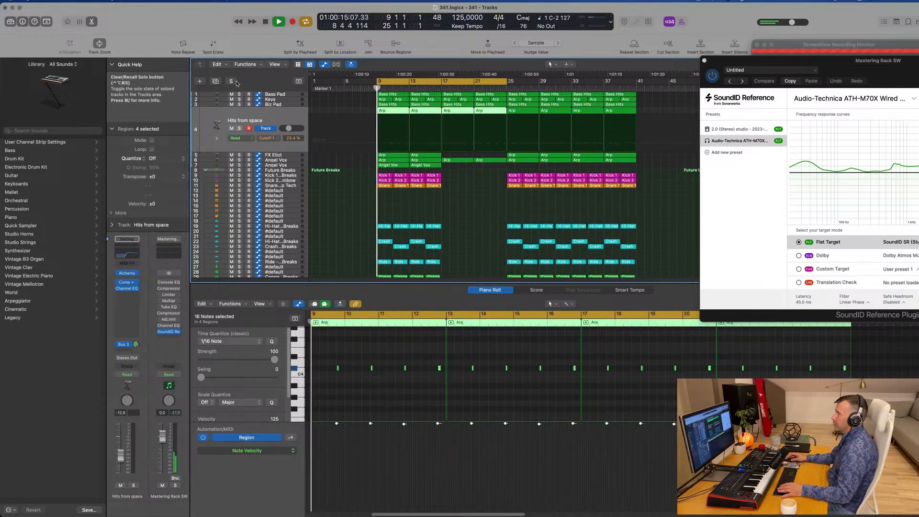
Play the full mix from bar 17 to check the section without drums in the arrangement
{"action": "left_click", "coordinate": [443, 88]}
{"action": "scroll", "coordinate": [475, 202], "scroll_direction": "up", "scroll_amount": 3}
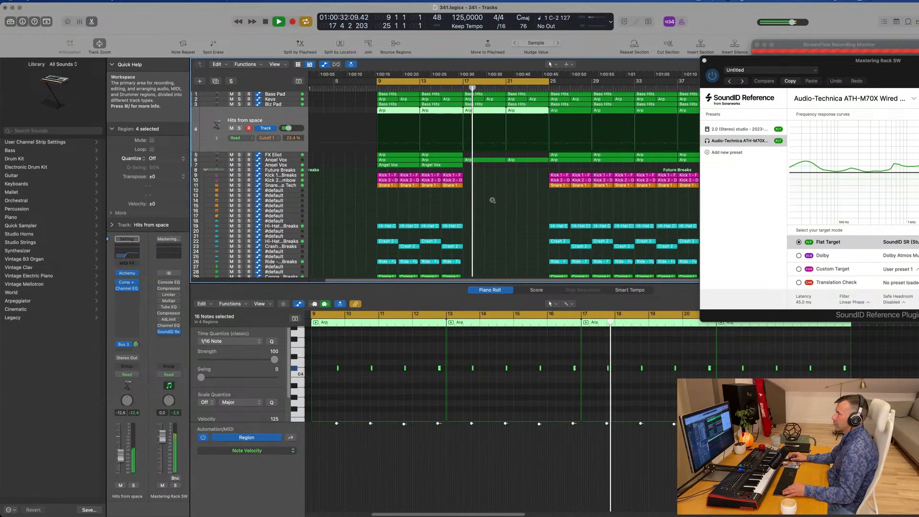
{"action": "scroll", "coordinate": [530, 202], "scroll_direction": "up", "scroll_amount": 2}
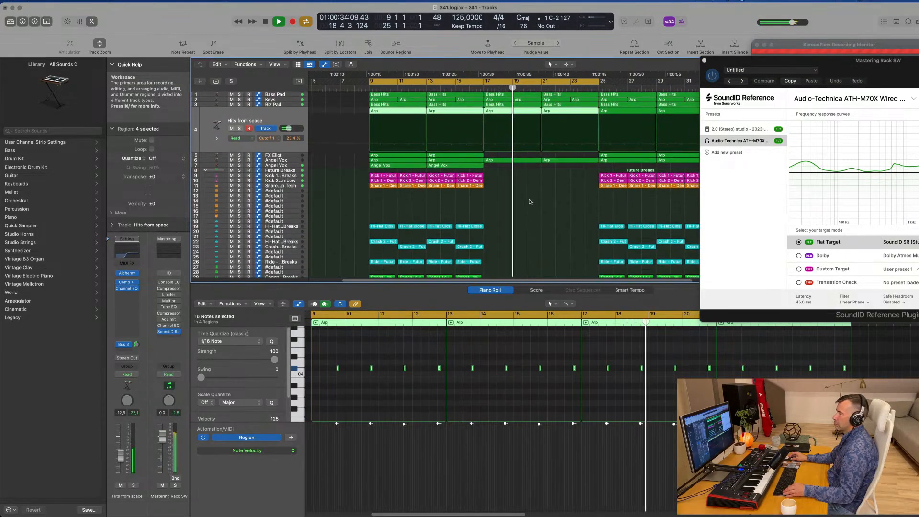
{"action": "scroll", "coordinate": [530, 202], "scroll_direction": "down", "scroll_amount": 2}
{"action": "scroll", "coordinate": [493, 201], "scroll_direction": "up", "scroll_amount": 1}
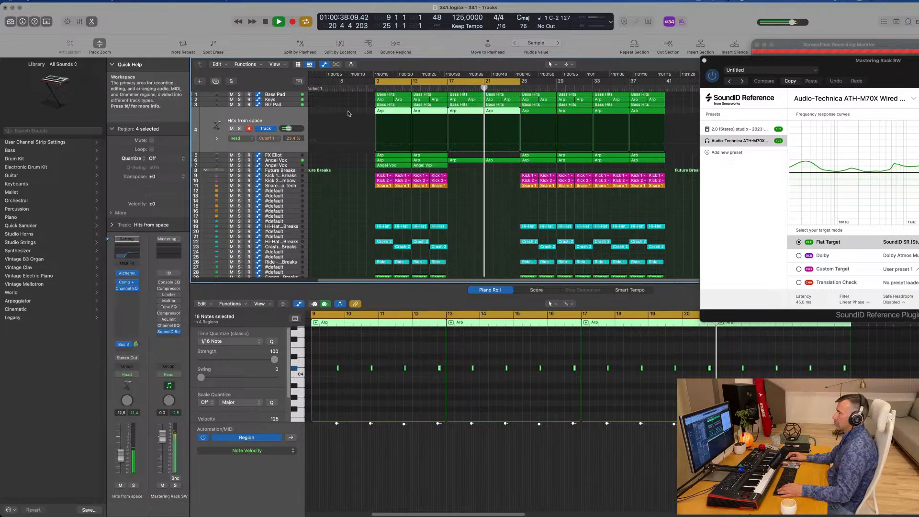
Delete the Biz Pad region at bars 17 to 21 and replay the transition from just before bar 17
{"action": "left_click", "coordinate": [285, 105]}
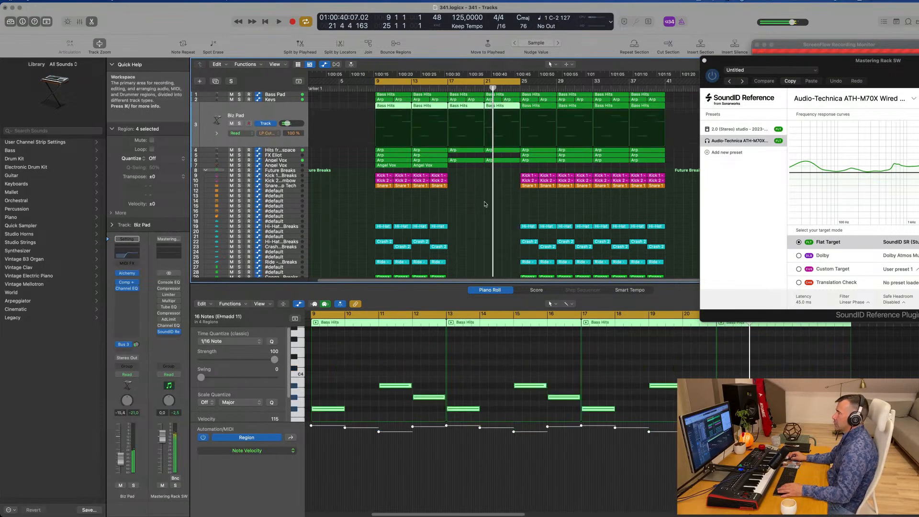
{"action": "left_click", "coordinate": [487, 125]}
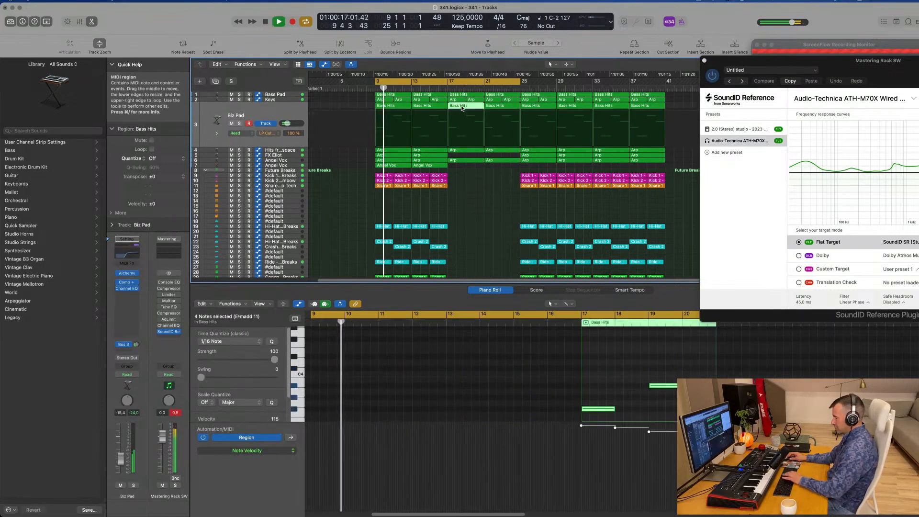
{"action": "left_click", "coordinate": [446, 88]}
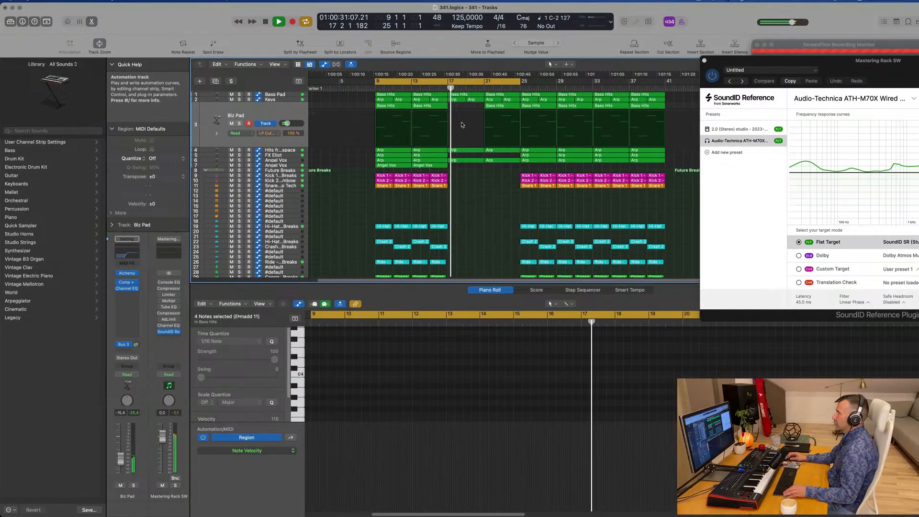
{"action": "scroll", "coordinate": [460, 124], "scroll_direction": "down", "scroll_amount": 1}
{"action": "scroll", "coordinate": [456, 125], "scroll_direction": "up", "scroll_amount": 3}
{"action": "scroll", "coordinate": [457, 126], "scroll_direction": "down", "scroll_amount": 1}
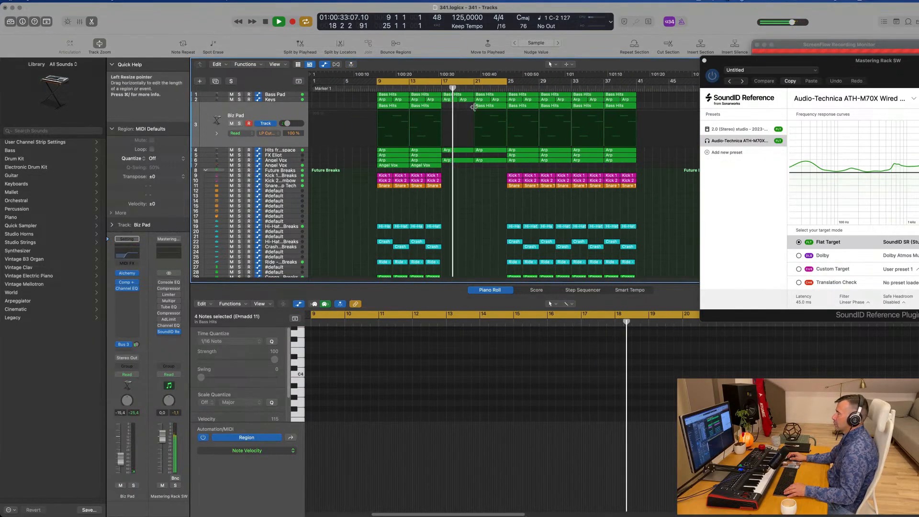
{"action": "left_click", "coordinate": [436, 88]}
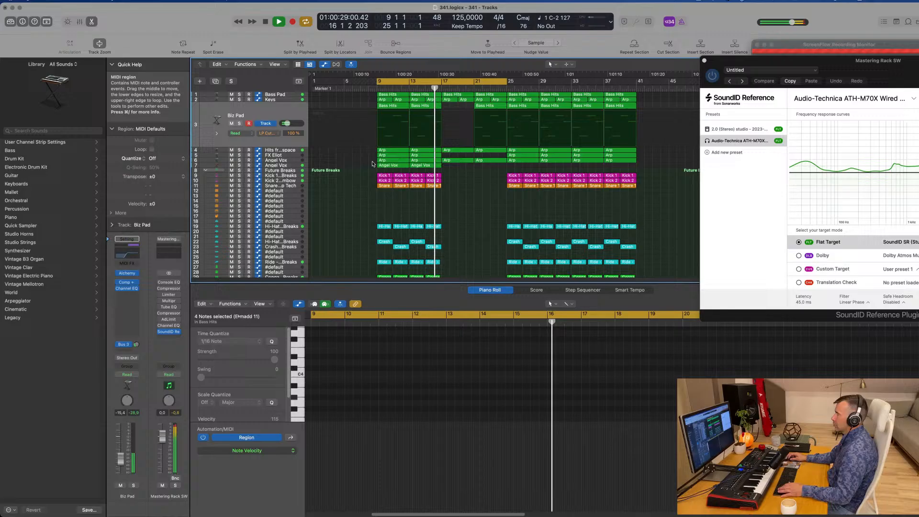
Check the upper Angel Vox, Hits from space and Keys tracks while the arrangement plays
{"action": "left_click", "coordinate": [296, 160]}
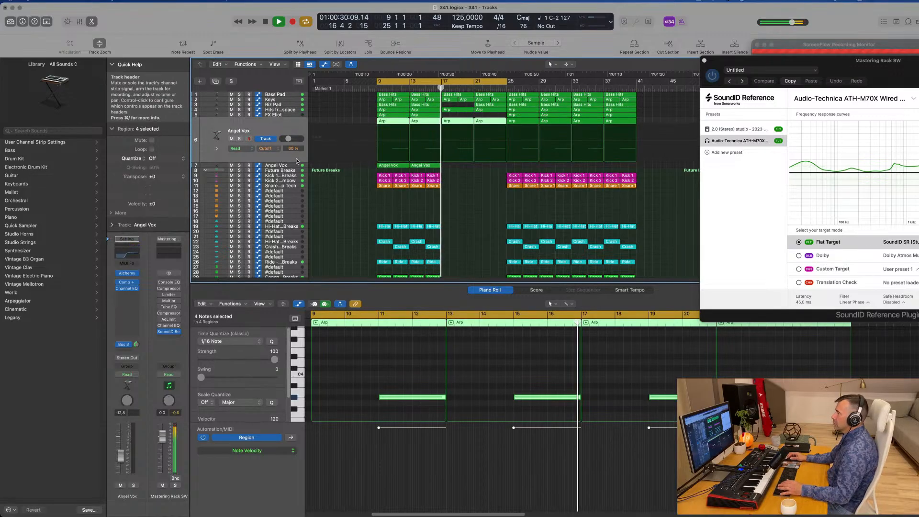
{"action": "left_click", "coordinate": [296, 111]}
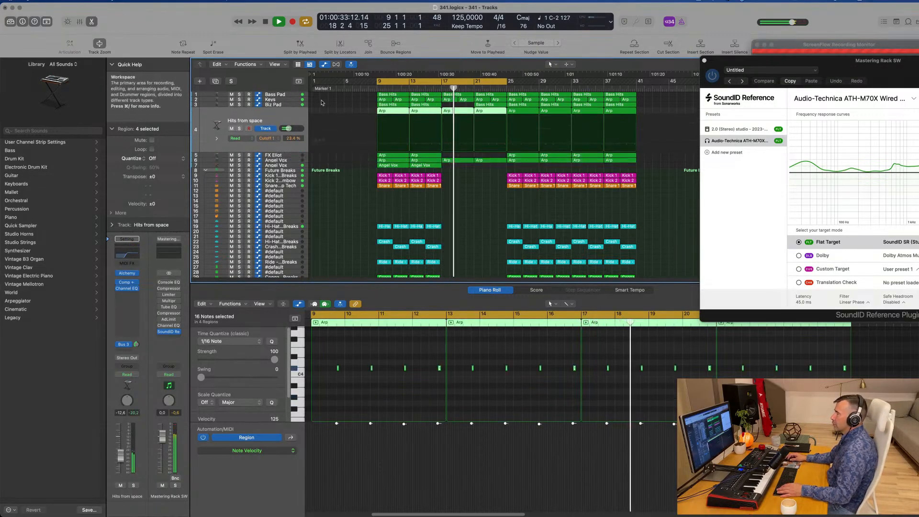
{"action": "left_click", "coordinate": [292, 100]}
{"action": "key", "text": "Return"}
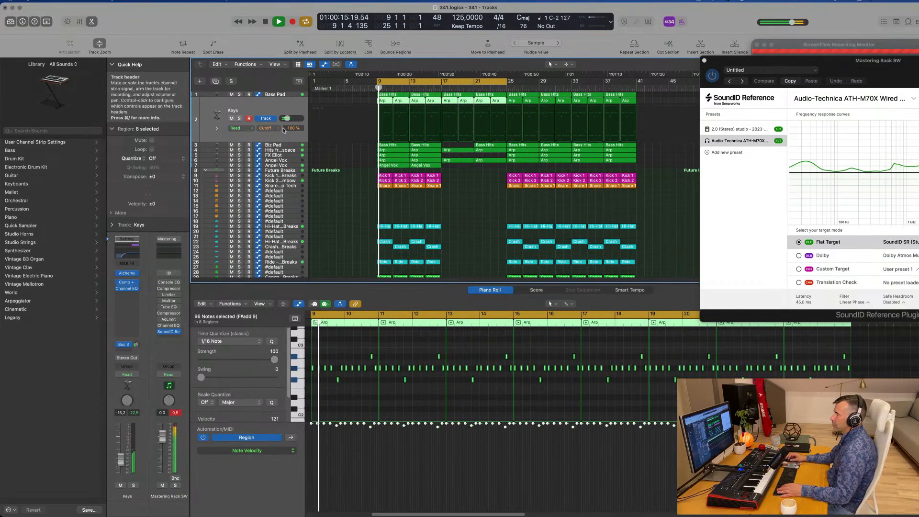
Automate the Keys track's Cutoff to drop from 100% to 42.5% at bar 17 and rise to 60.4% at bar 21
{"action": "left_click", "coordinate": [456, 119]}
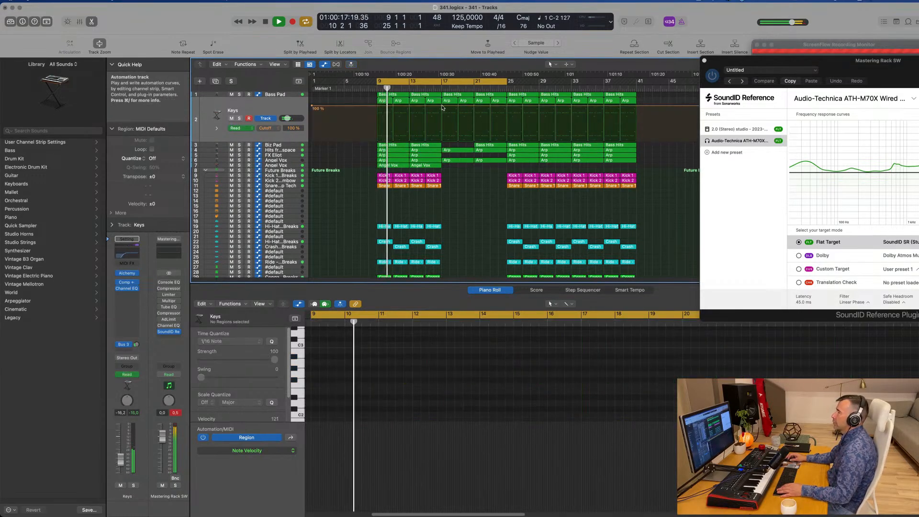
{"action": "key", "text": "Return"}
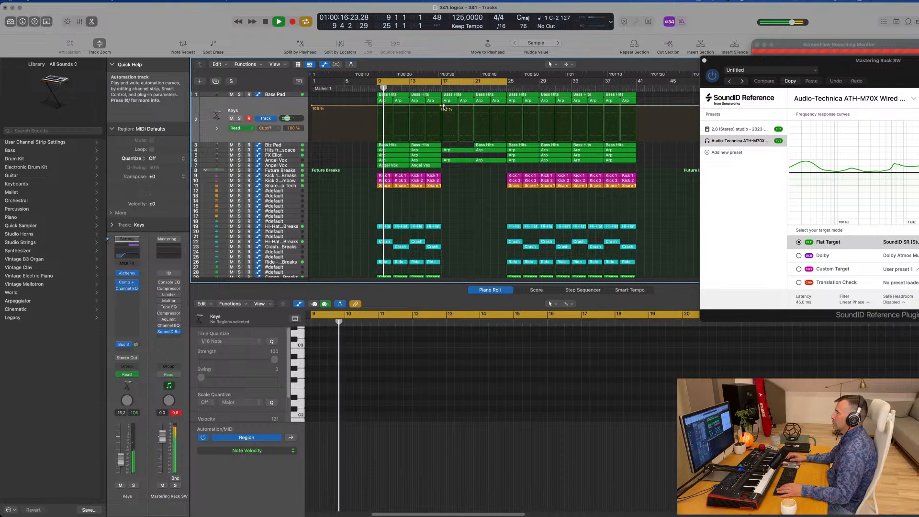
{"action": "left_click_drag", "start_coordinate": [443, 106], "coordinate": [444, 129]}
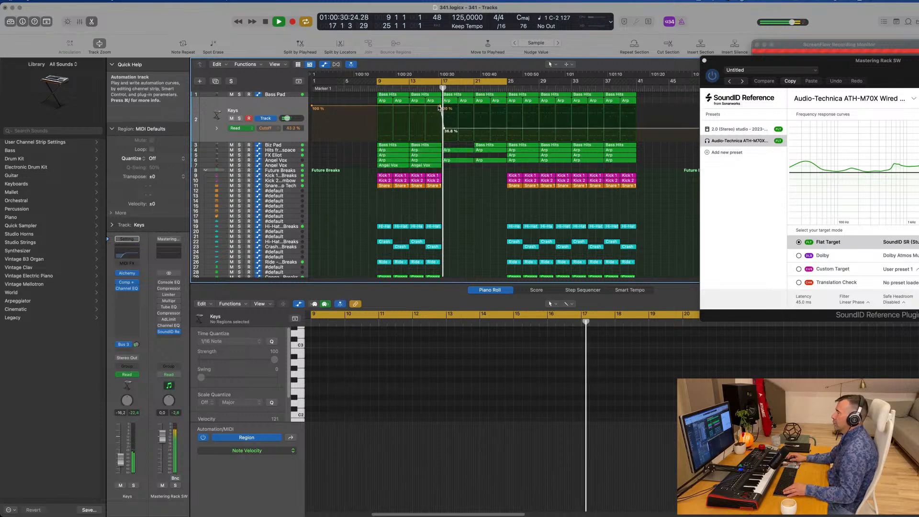
{"action": "left_click_drag", "start_coordinate": [444, 128], "coordinate": [475, 120]}
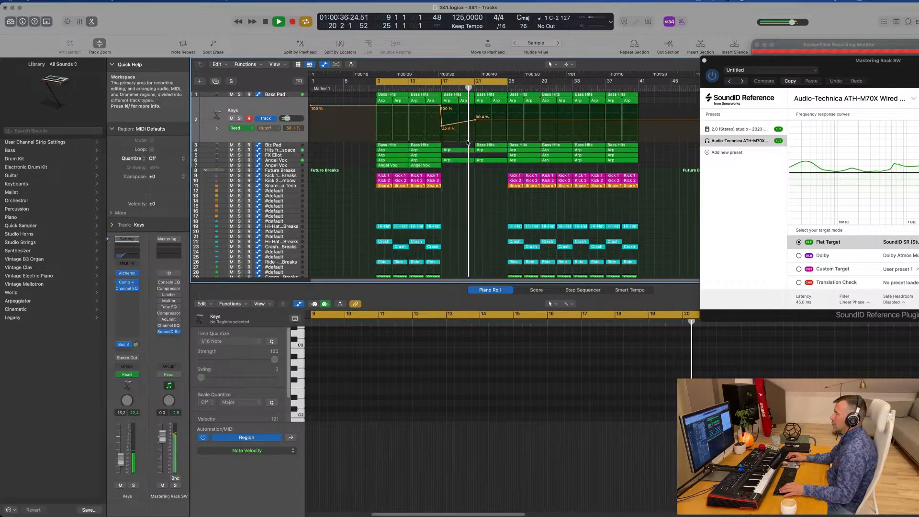
Set the cycle range to bars 17 to 25 and play the drumless section from bar 17
{"action": "left_click", "coordinate": [445, 82]}
{"action": "left_click_drag", "start_coordinate": [444, 82], "coordinate": [508, 82]}
{"action": "key", "text": "space"}
{"action": "key", "text": "space"}
{"action": "key", "text": "super+Right"}
{"action": "key", "text": "super+Right"}
{"action": "key", "text": "super+Right"}
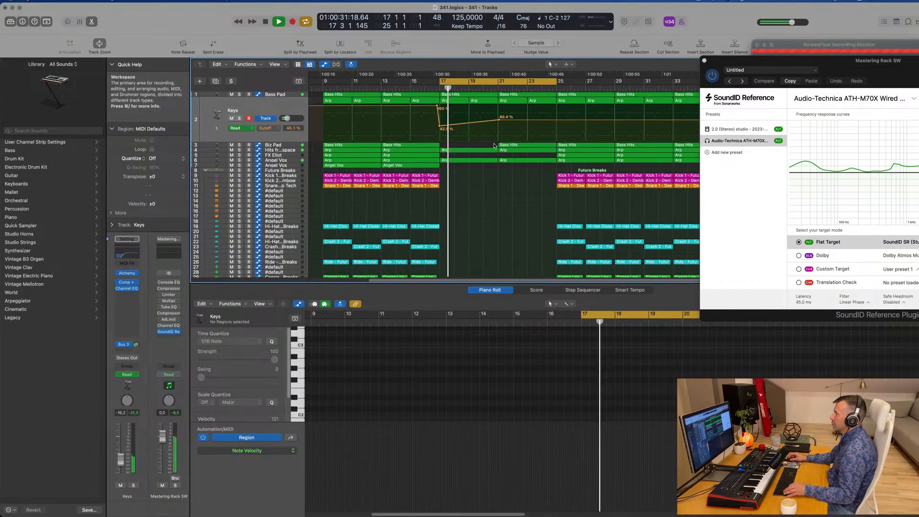
Delete the Biz Pad region at bars 21 to 25
{"action": "left_click", "coordinate": [509, 145]}
{"action": "left_click", "coordinate": [500, 180]}
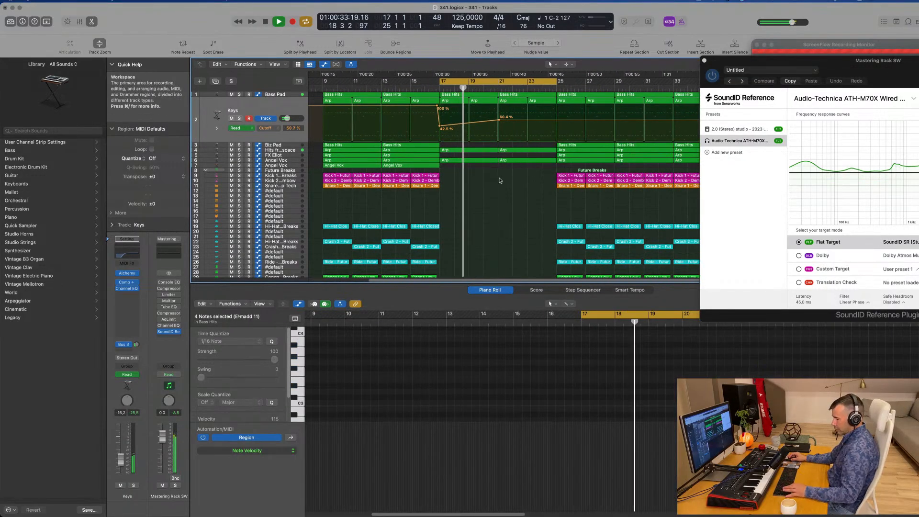
{"action": "key", "text": "super+space"}
{"action": "key", "text": "Escape"}
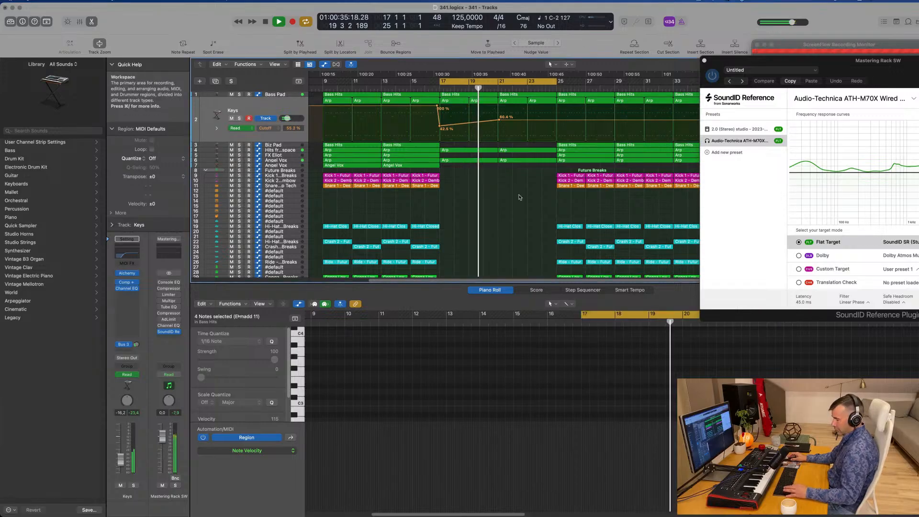
Select all regions in the arrangement and name them by their tracks
{"action": "key", "text": "super+a"}
{"action": "right_click", "coordinate": [533, 150]}
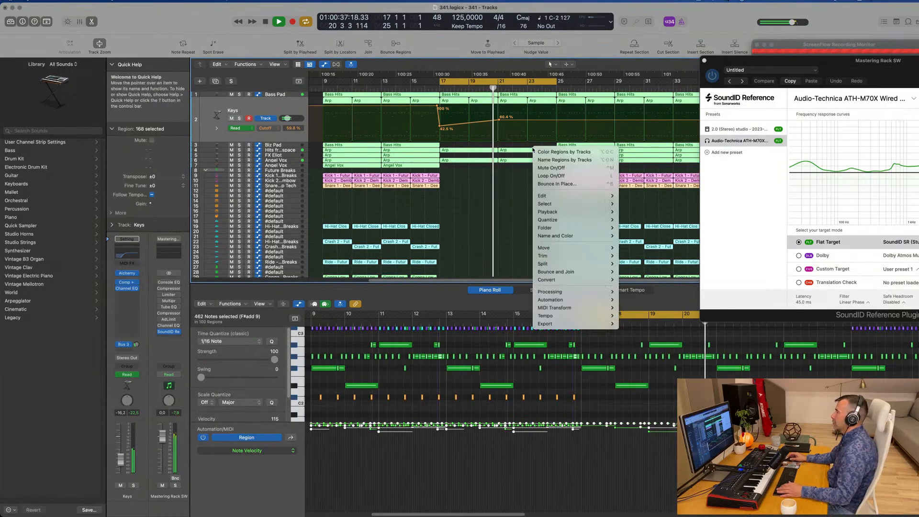
{"action": "left_click", "coordinate": [536, 152]}
{"action": "right_click", "coordinate": [532, 152]}
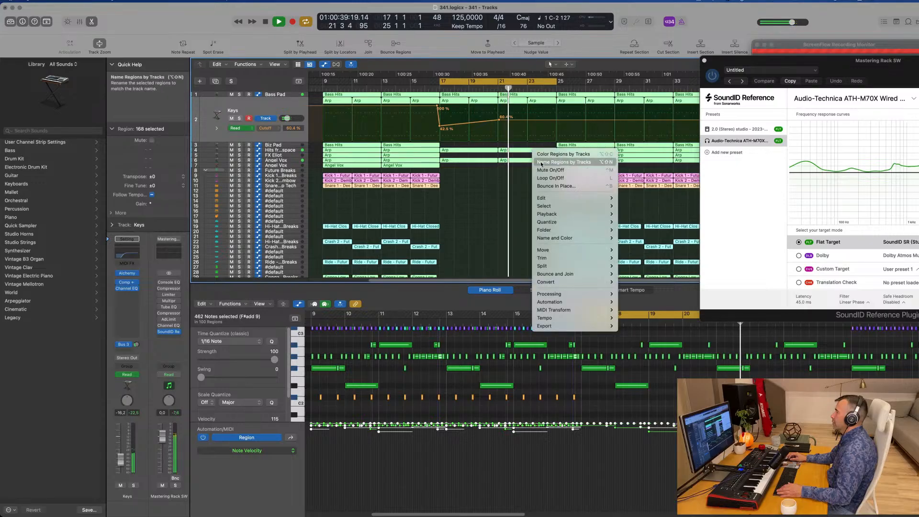
{"action": "left_click", "coordinate": [502, 186]}
{"action": "left_click", "coordinate": [503, 187]}
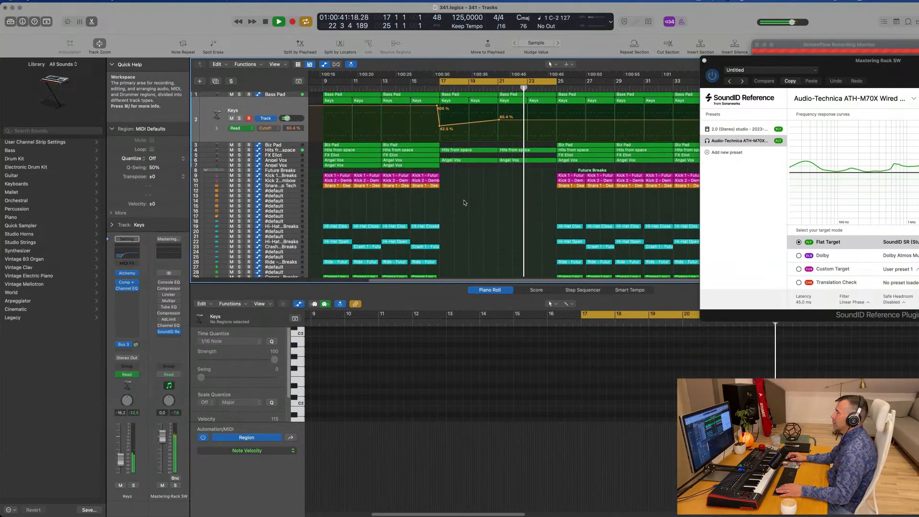
Delete the upper Angel Vox region at bars 17 to 21 and check the Hits from space region there
{"action": "left_click", "coordinate": [474, 161]}
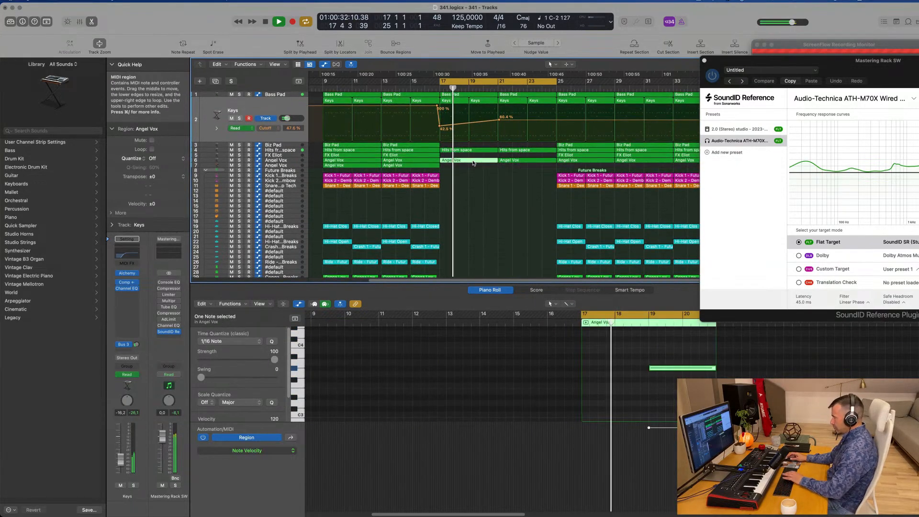
{"action": "key", "text": "Delete"}
{"action": "left_click", "coordinate": [473, 150]}
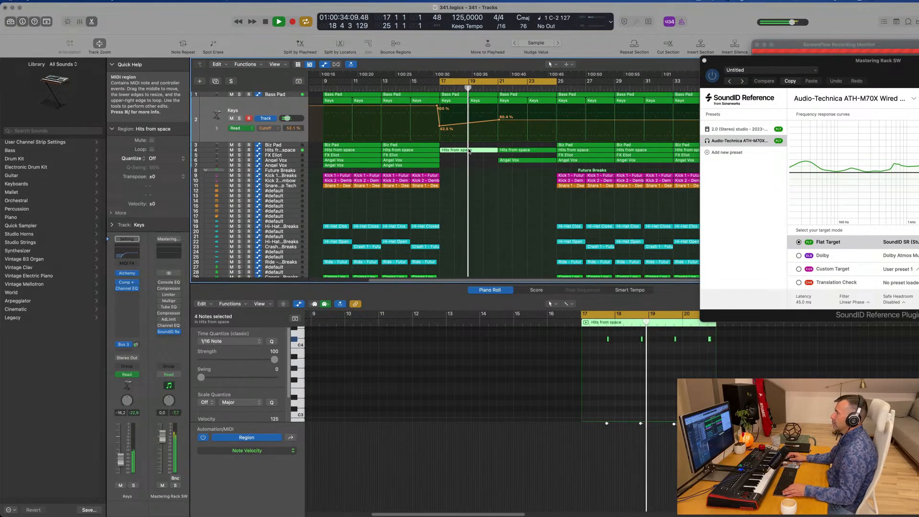
{"action": "scroll", "coordinate": [477, 173], "scroll_direction": "down", "scroll_amount": 3}
{"action": "scroll", "coordinate": [477, 174], "scroll_direction": "up", "scroll_amount": 2}
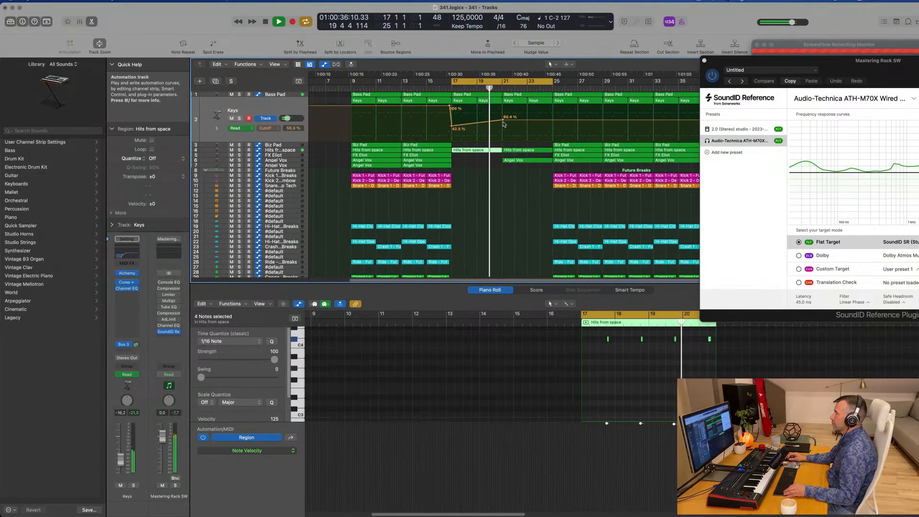
Drop the Keys Cutoff automation from 63.2% to 46.2% at bar 21, and delete the Bass Pad region at bars 21 to 25
{"action": "left_click_drag", "start_coordinate": [503, 121], "coordinate": [502, 125]}
{"action": "key", "text": "space"}
{"action": "key", "text": "space"}
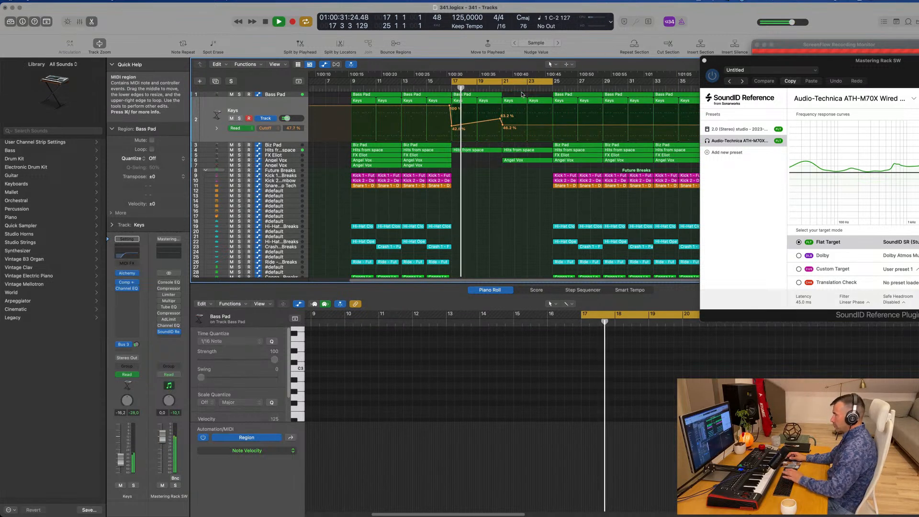
{"action": "left_click", "coordinate": [522, 95]}
{"action": "scroll", "coordinate": [504, 136], "scroll_direction": "down", "scroll_amount": 3}
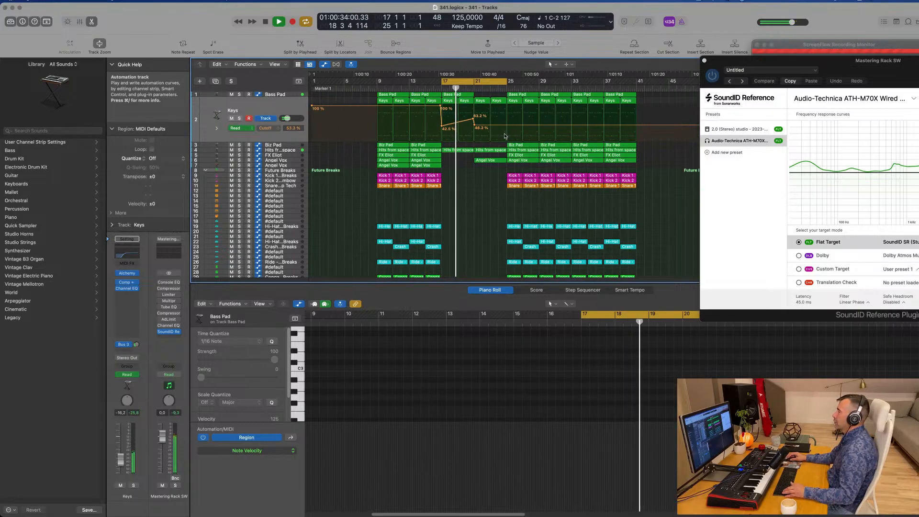
{"action": "scroll", "coordinate": [494, 184], "scroll_direction": "up", "scroll_amount": 6}
{"action": "scroll", "coordinate": [494, 184], "scroll_direction": "down", "scroll_amount": 3}
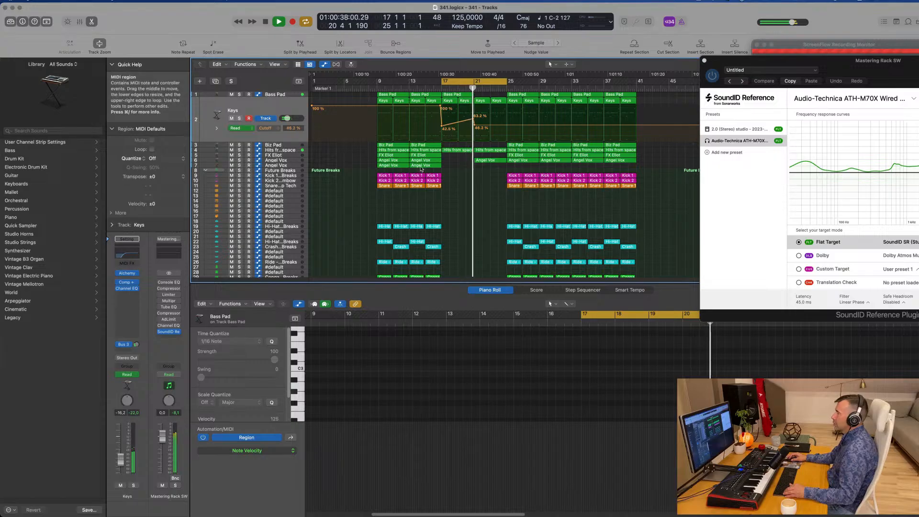
Copy the lower Angel Vox region from bar 13 to bar 21 and listen to it in the mix
{"action": "left_click_drag", "start_coordinate": [422, 169], "coordinate": [487, 168]}
{"action": "key", "text": "space"}
{"action": "key", "text": "space"}
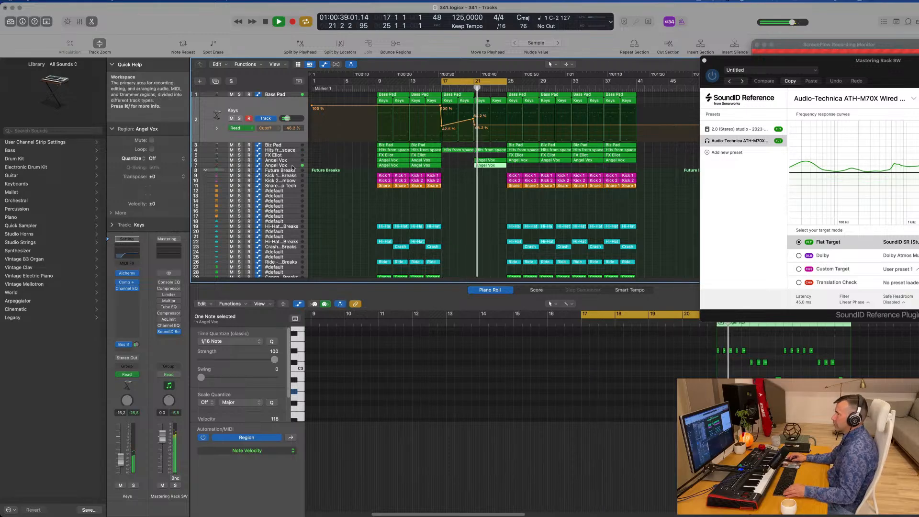
{"action": "key", "text": "space"}
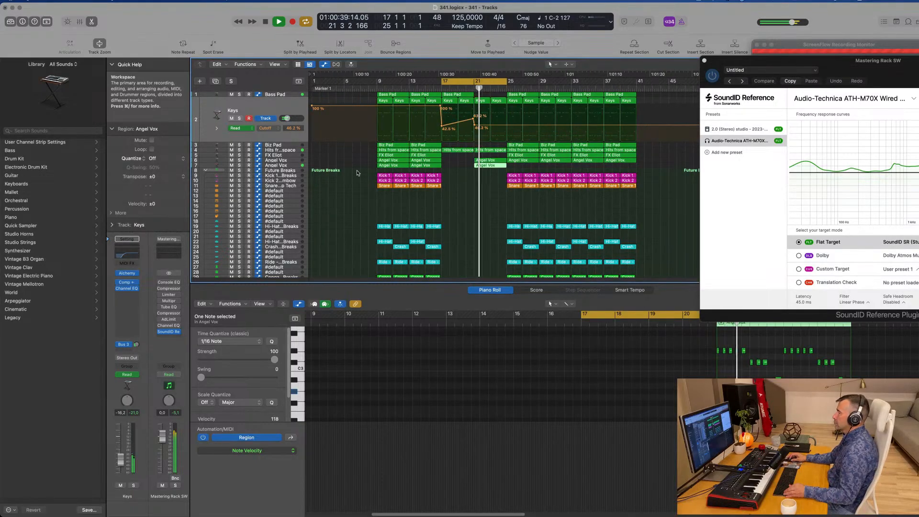
{"action": "left_click", "coordinate": [295, 165]}
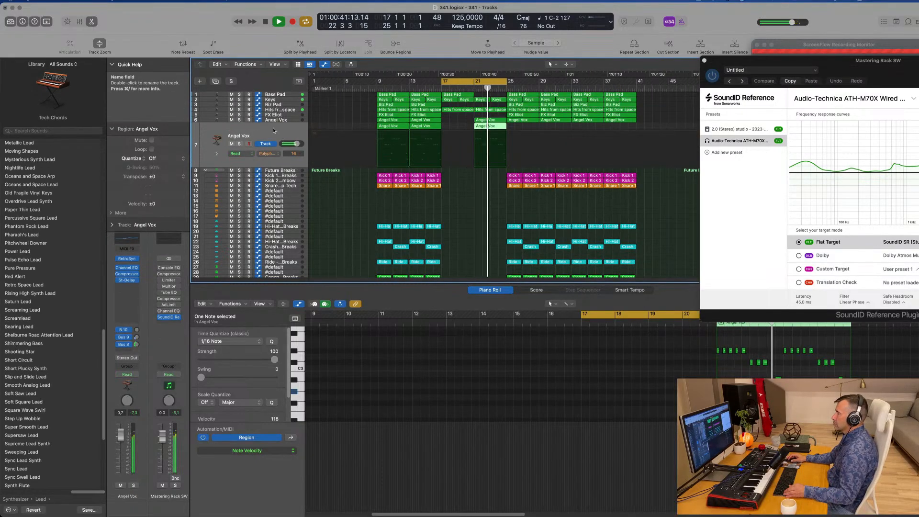
{"action": "key", "text": "super+Right"}
{"action": "key", "text": "super+Left"}
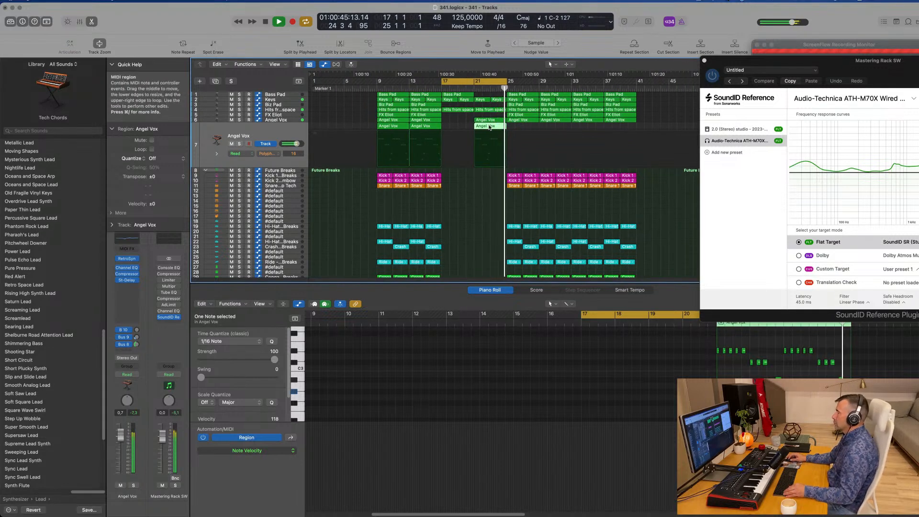
Copy the lower Angel Vox region from bar 21 to bar 25 and extend the cycle range to bar 33
{"action": "left_click_drag", "start_coordinate": [490, 128], "coordinate": [522, 128]}
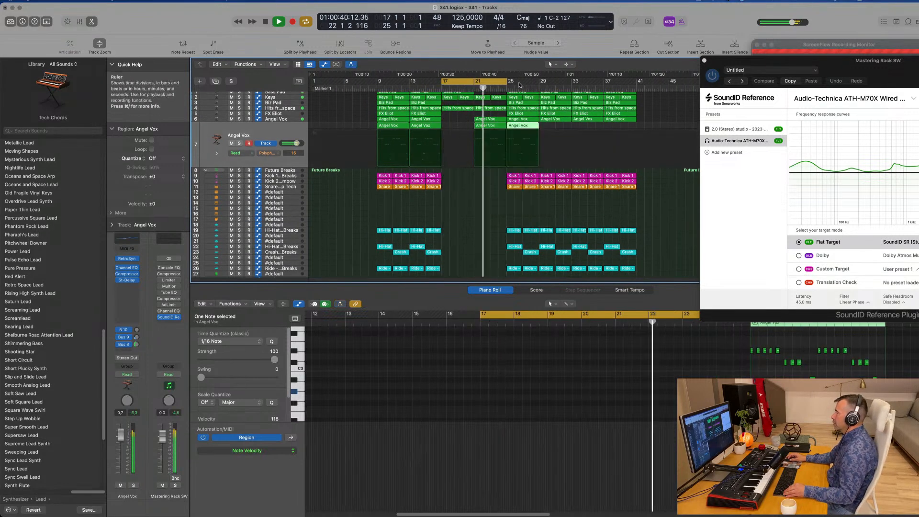
{"action": "left_click_drag", "start_coordinate": [506, 81], "coordinate": [579, 81]}
{"action": "scroll", "coordinate": [550, 119], "scroll_direction": "up", "scroll_amount": 1}
{"action": "key", "text": "space"}
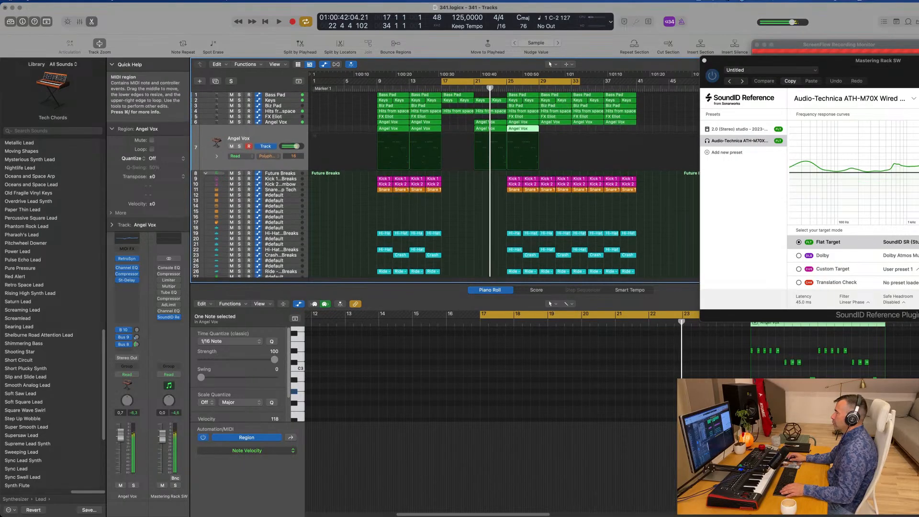
Delete the Keys, Biz Pad, Hits from space, FX Eliot and upper Angel Vox regions at bars 25 to 29, and play the passage
{"action": "key", "text": "Delete"}
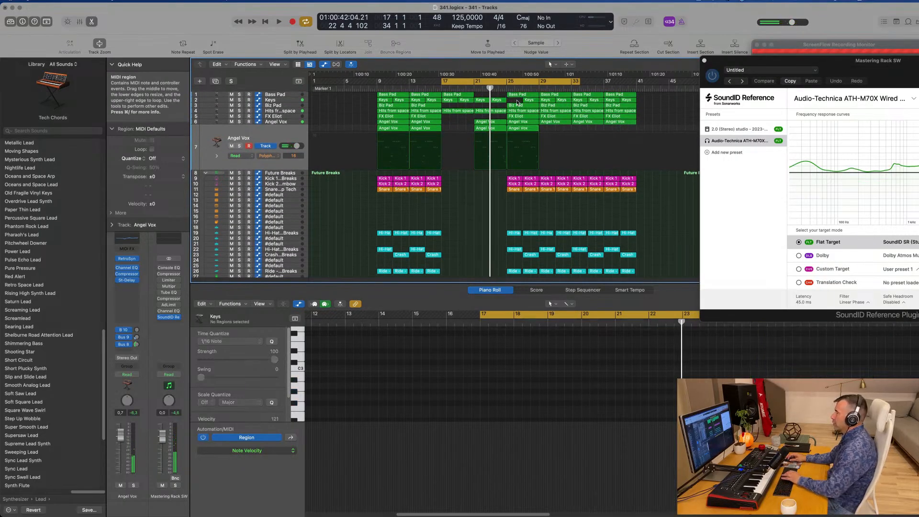
{"action": "key", "text": "Delete"}
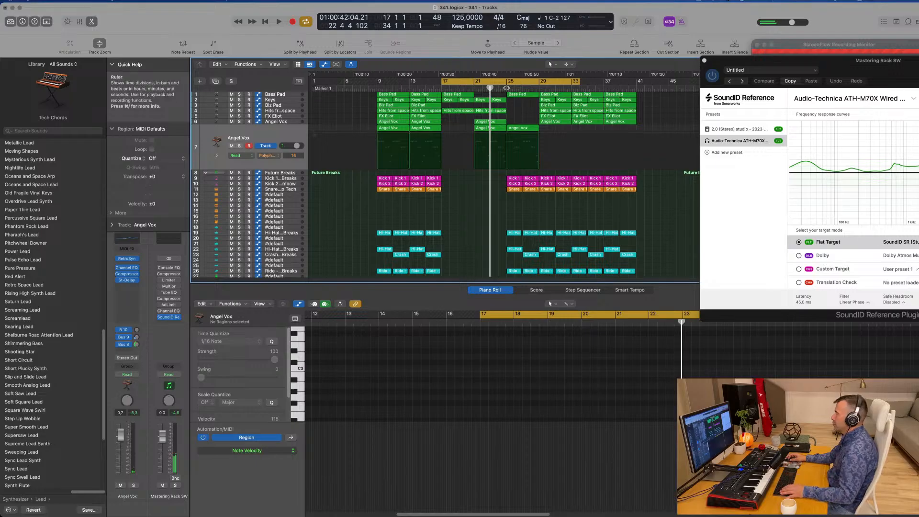
{"action": "key", "text": "space"}
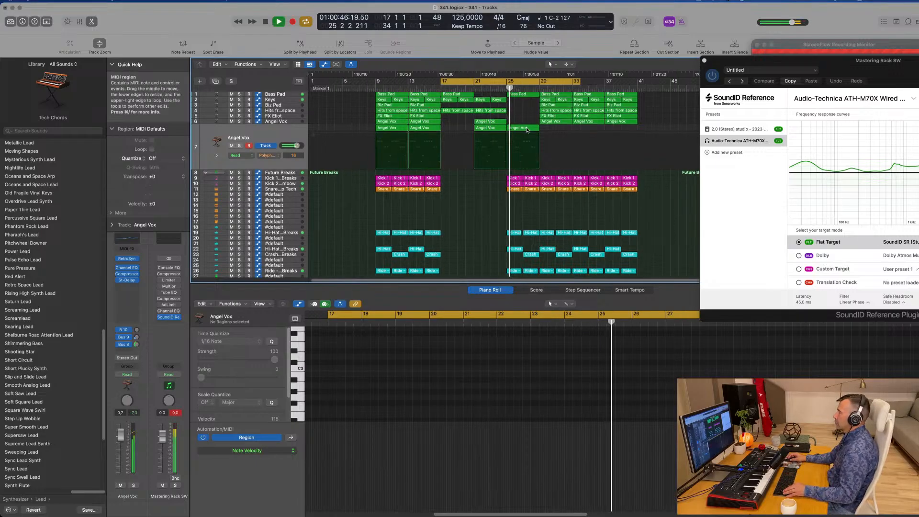
{"action": "scroll", "coordinate": [537, 130], "scroll_direction": "down", "scroll_amount": 3}
{"action": "scroll", "coordinate": [535, 119], "scroll_direction": "up", "scroll_amount": 3}
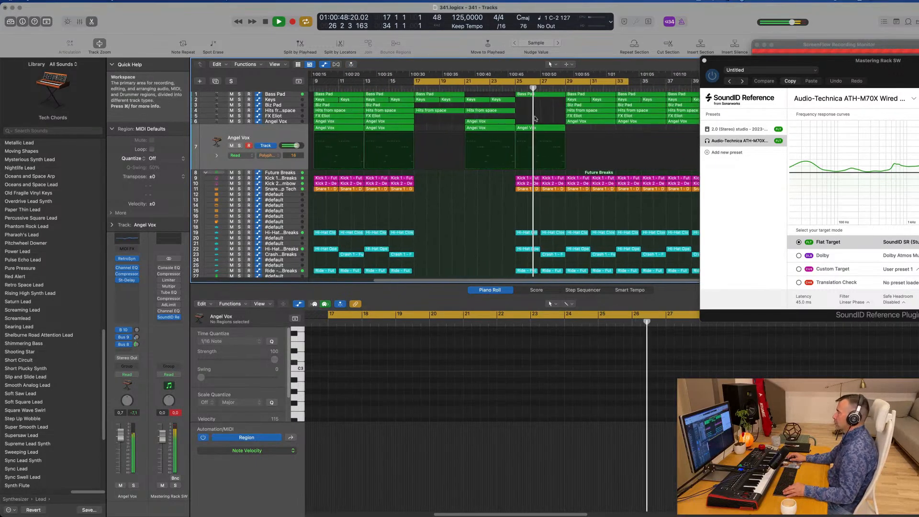
{"action": "scroll", "coordinate": [535, 116], "scroll_direction": "down", "scroll_amount": 3}
{"action": "scroll", "coordinate": [532, 115], "scroll_direction": "down", "scroll_amount": 2}
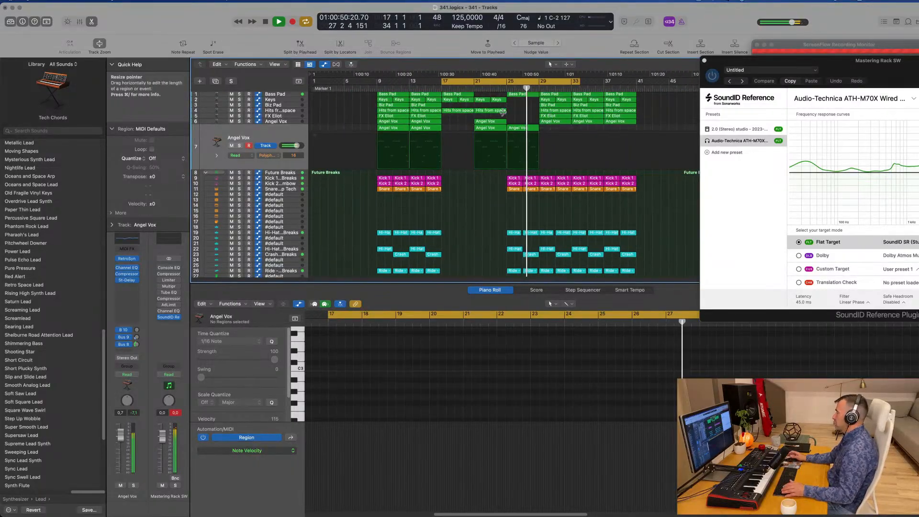
Delete the Keys, Biz Pad, Hits from space, FX Eliot and upper Angel Vox regions at bars 29 to 33
{"action": "key", "text": "space"}
{"action": "key", "text": "space"}
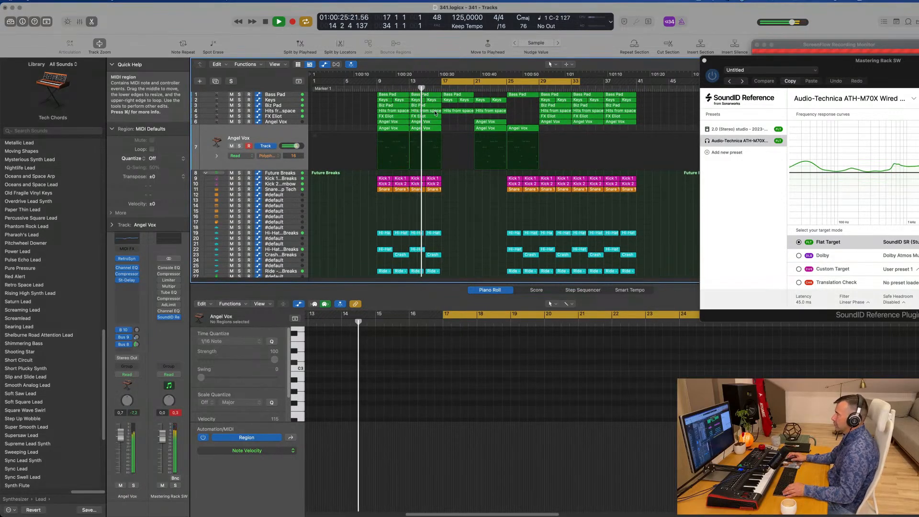
{"action": "left_click", "coordinate": [500, 88]}
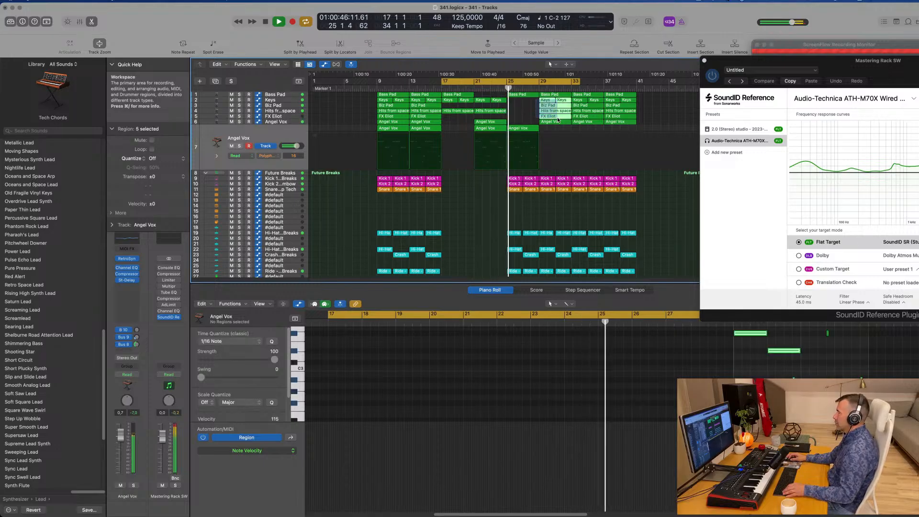
{"action": "key", "text": "Delete"}
Copy the lower Angel Vox region from bar 25 to bar 29 and play from bar 17
{"action": "left_click", "coordinate": [520, 129]}
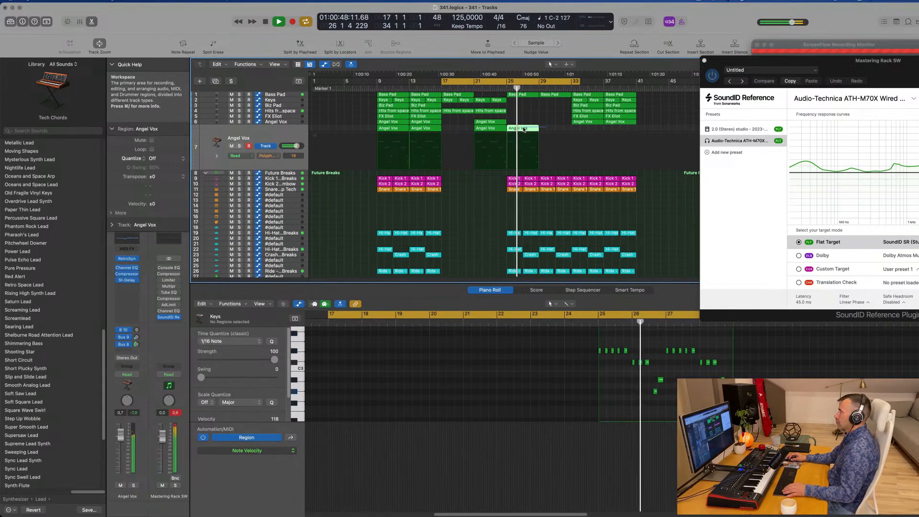
{"action": "left_click_drag", "start_coordinate": [522, 129], "coordinate": [554, 129]}
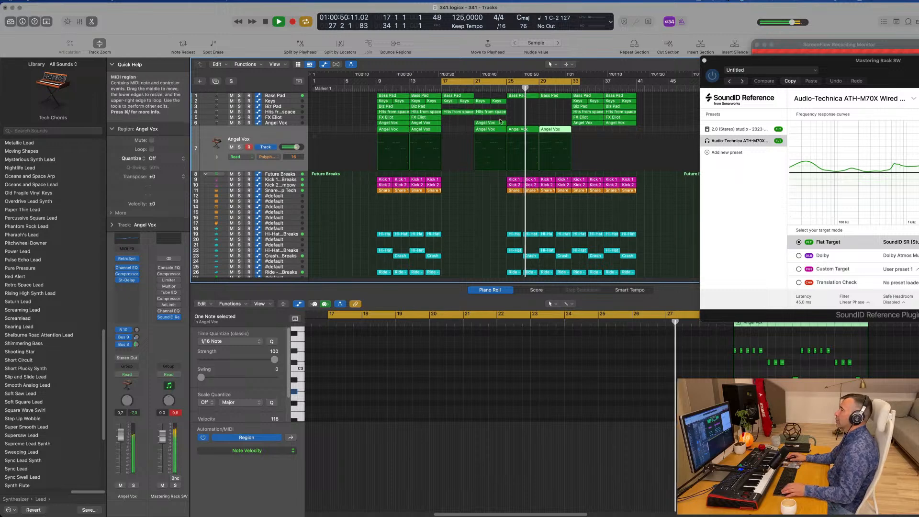
{"action": "left_click", "coordinate": [437, 85]}
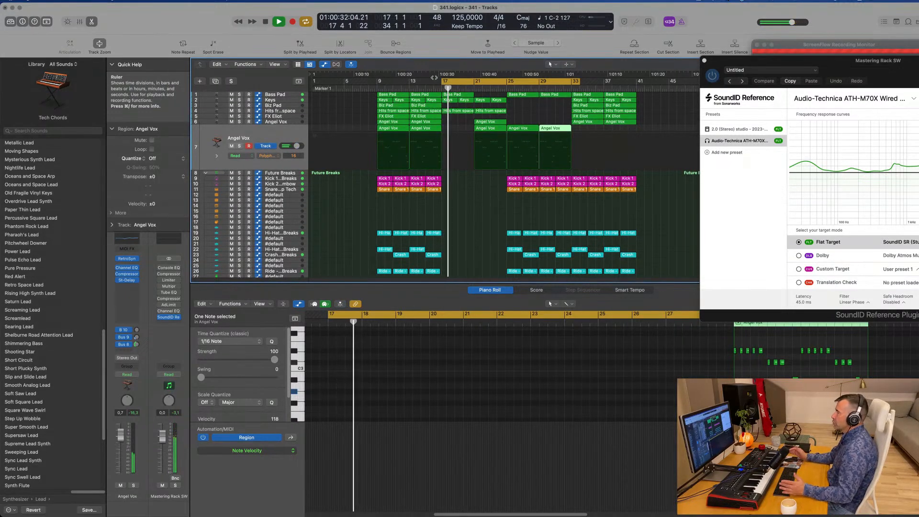
Listen to the breakdown and the drum re-entry while examining the drum tracks, and stop playback at bar 29
{"action": "scroll", "coordinate": [499, 183], "scroll_direction": "down", "scroll_amount": 3}
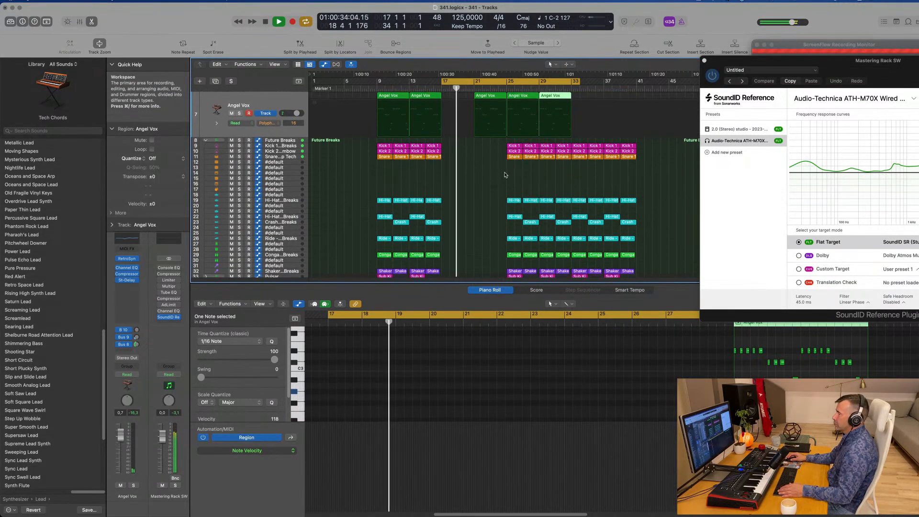
{"action": "left_click", "coordinate": [291, 164]}
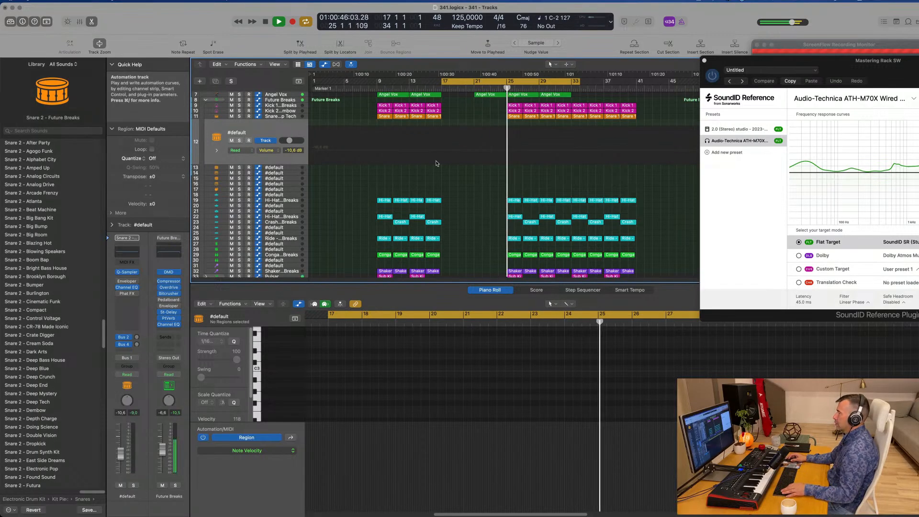
{"action": "scroll", "coordinate": [436, 164], "scroll_direction": "up", "scroll_amount": 4}
{"action": "scroll", "coordinate": [437, 164], "scroll_direction": "down", "scroll_amount": 4}
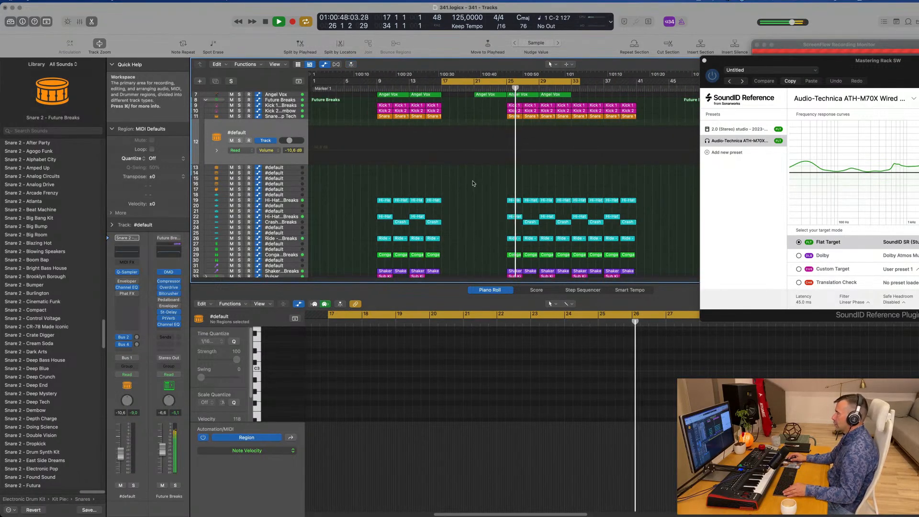
{"action": "scroll", "coordinate": [472, 184], "scroll_direction": "up", "scroll_amount": 1}
{"action": "scroll", "coordinate": [473, 182], "scroll_direction": "up", "scroll_amount": 1}
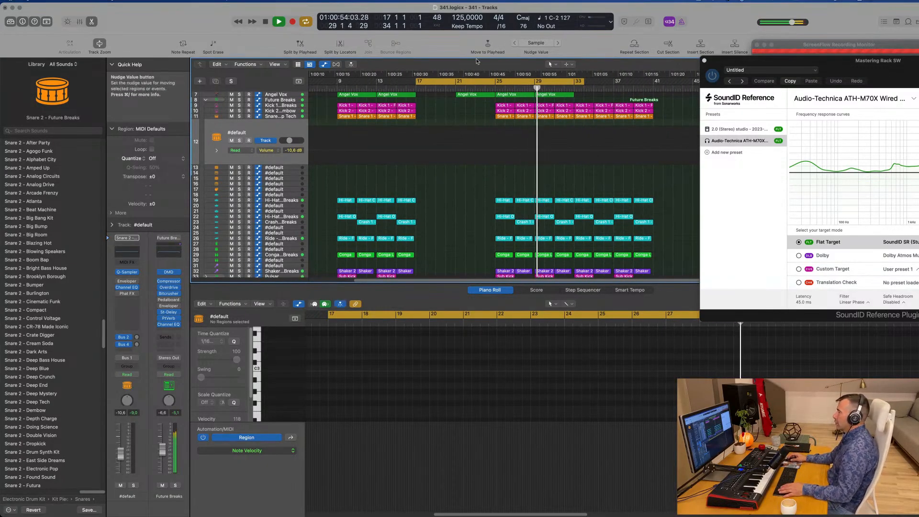
{"action": "key", "text": "space"}
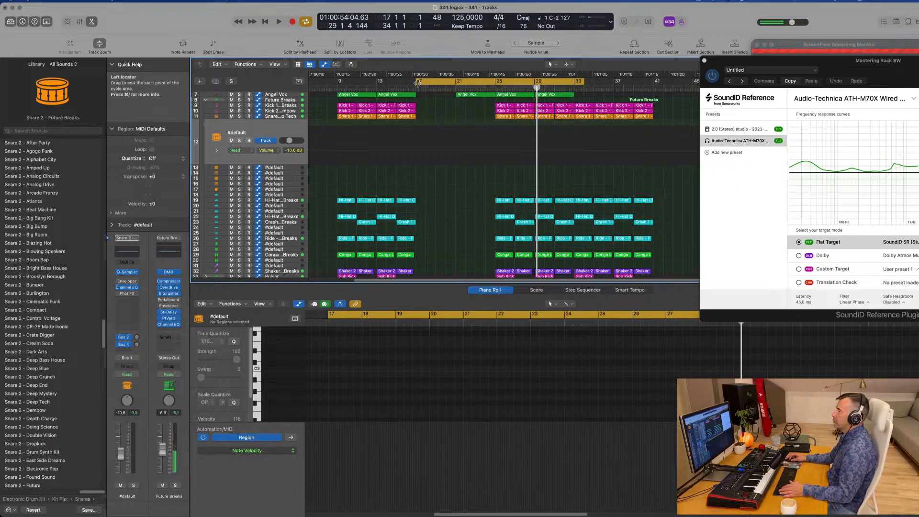
Set the cycle range to bars 9 to 17 and move the playhead to bar 9
{"action": "left_click_drag", "start_coordinate": [418, 83], "coordinate": [339, 83]}
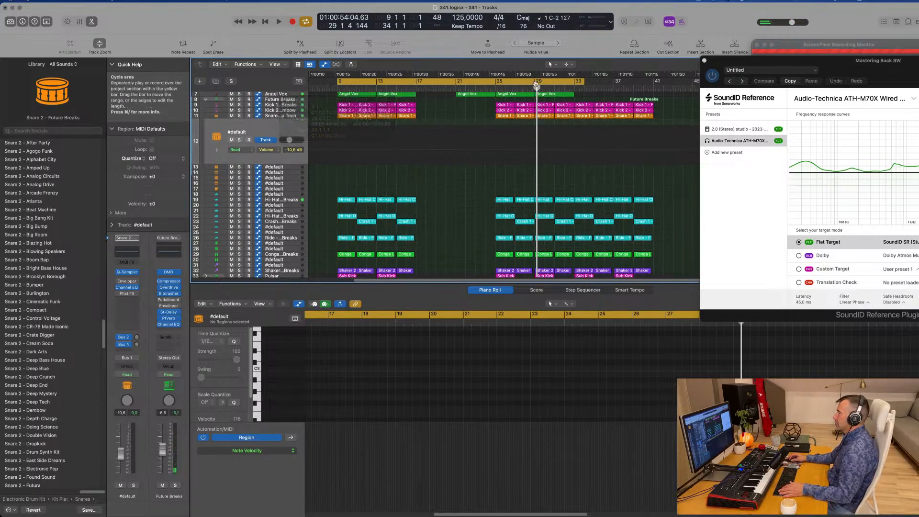
{"action": "left_click_drag", "start_coordinate": [583, 83], "coordinate": [418, 103]}
{"action": "scroll", "coordinate": [426, 107], "scroll_direction": "up", "scroll_amount": 5}
{"action": "key", "text": "space"}
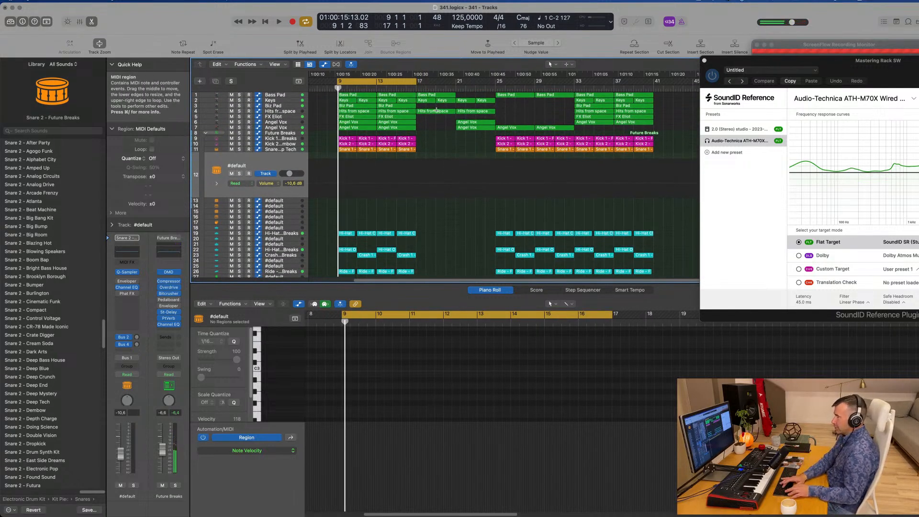
Repeat the section between bars 9 and 17 three times, then clear the region selection
{"action": "key", "text": "ctrl+super+r"}
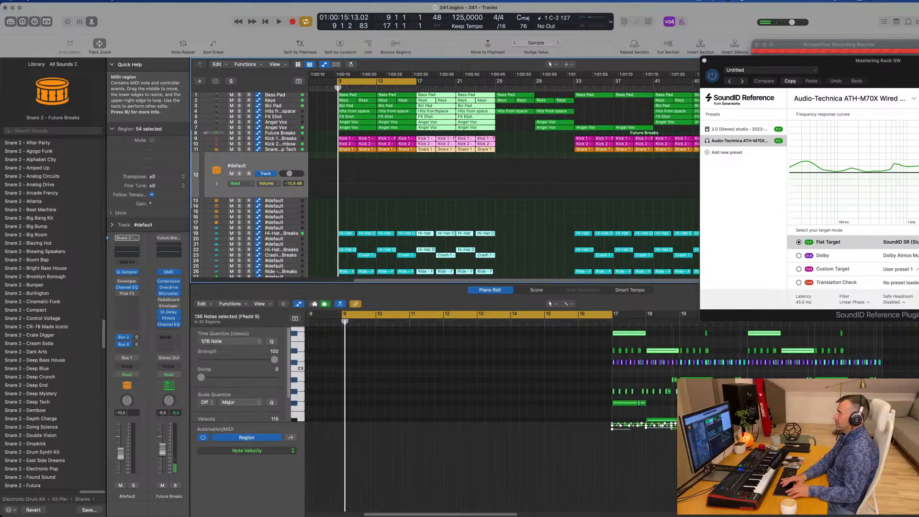
{"action": "key", "text": "ctrl+super+r"}
{"action": "key", "text": "ctrl+super+r"}
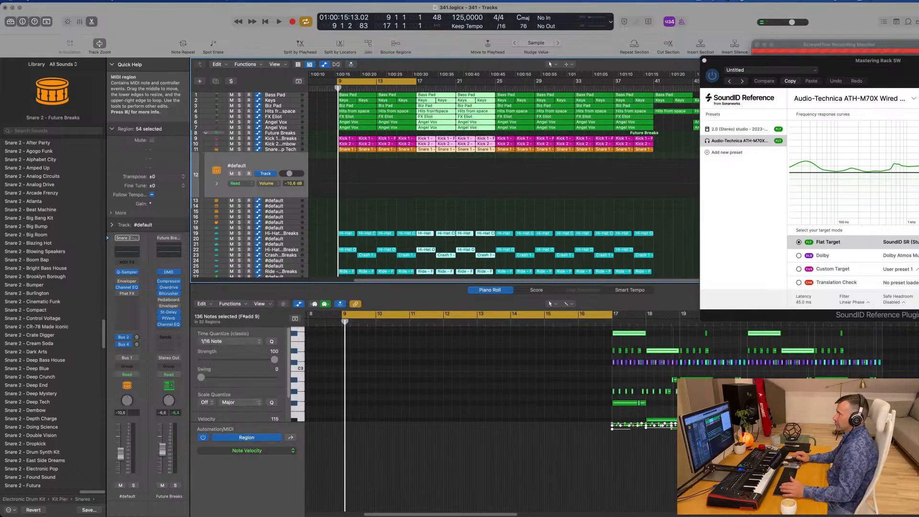
{"action": "key", "text": "super+Left"}
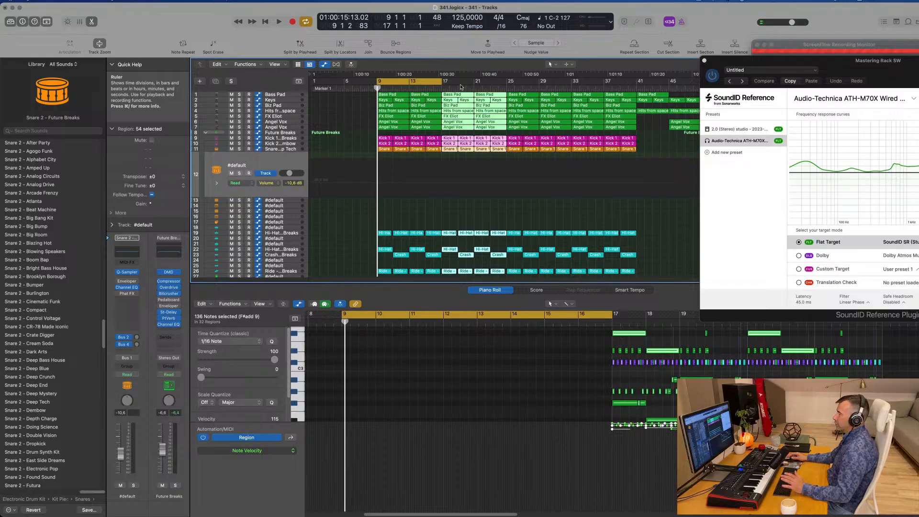
{"action": "key", "text": "space"}
{"action": "left_click", "coordinate": [346, 111]}
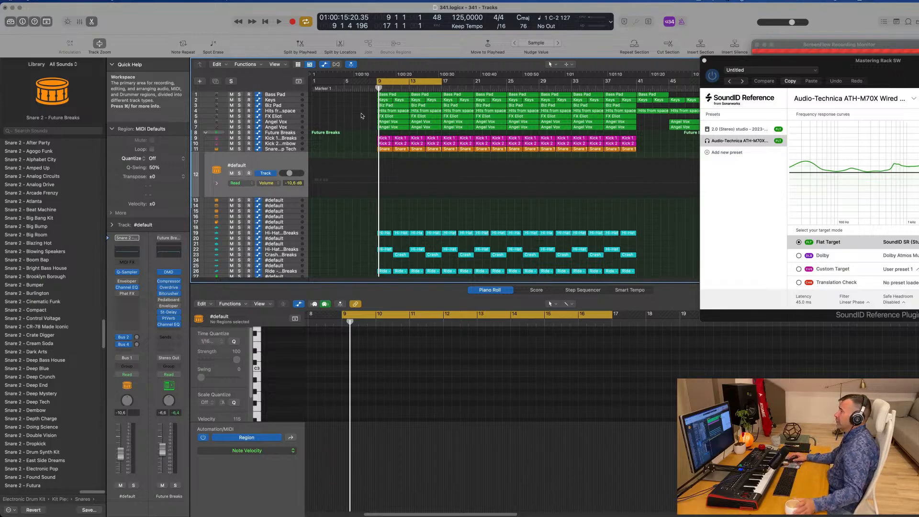
Delete the Kick, Snare, Hi-Hat, Crash, Ride and Conga regions at bars 9 to 17
{"action": "scroll", "coordinate": [354, 125], "scroll_direction": "down", "scroll_amount": 2}
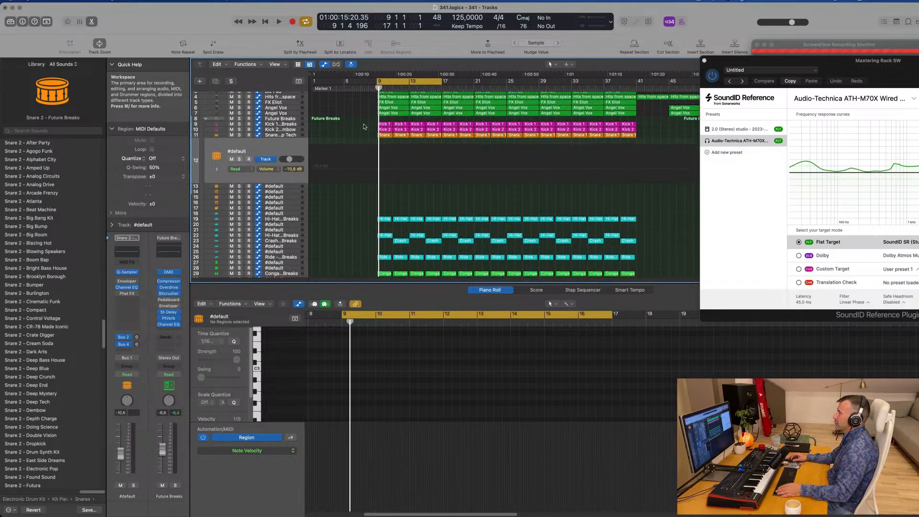
{"action": "left_click_drag", "start_coordinate": [364, 126], "coordinate": [438, 275]}
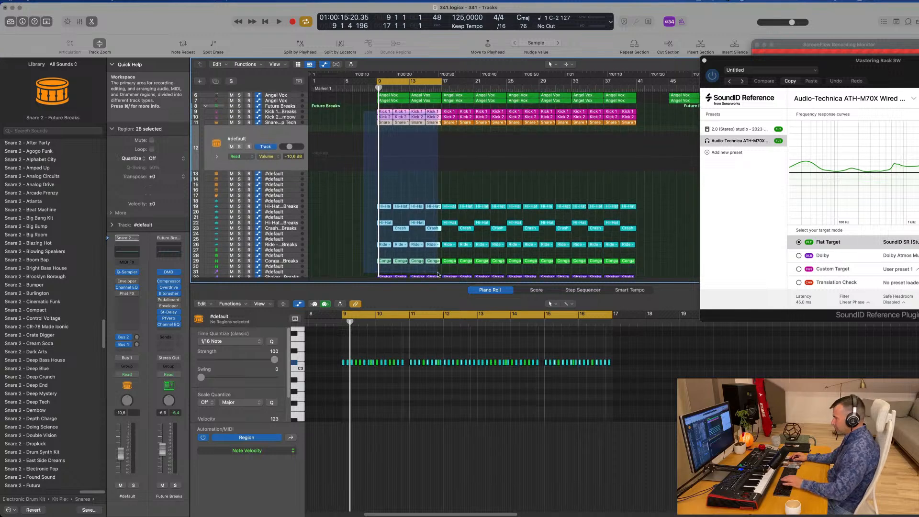
{"action": "key", "text": "Delete"}
Delete the Keys, Biz Pad, Hits from space, FX Eliot and both Angel Vox tracks' regions at bars 9 to 17, and play the Bass Pad
{"action": "scroll", "coordinate": [366, 104], "scroll_direction": "up", "scroll_amount": 4}
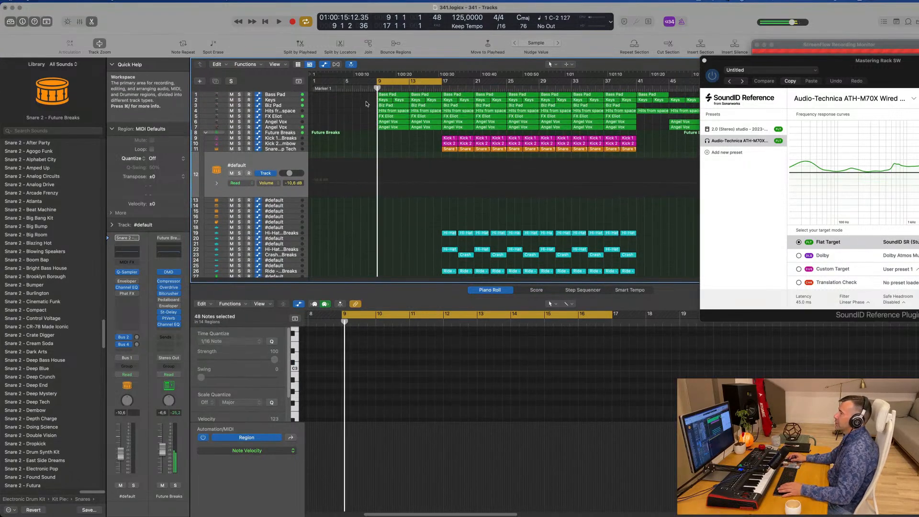
{"action": "left_click_drag", "start_coordinate": [367, 104], "coordinate": [431, 132]}
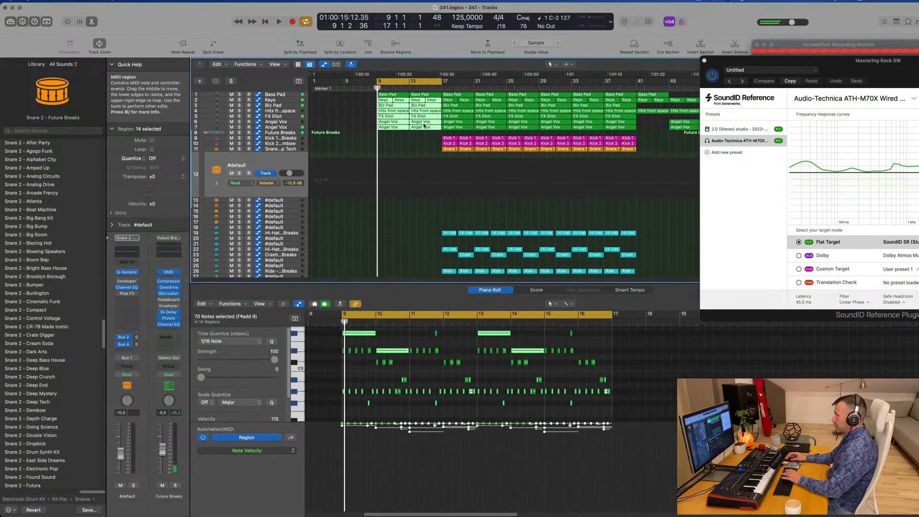
{"action": "key", "text": "Delete"}
{"action": "key", "text": "space"}
{"action": "left_click", "coordinate": [286, 94]}
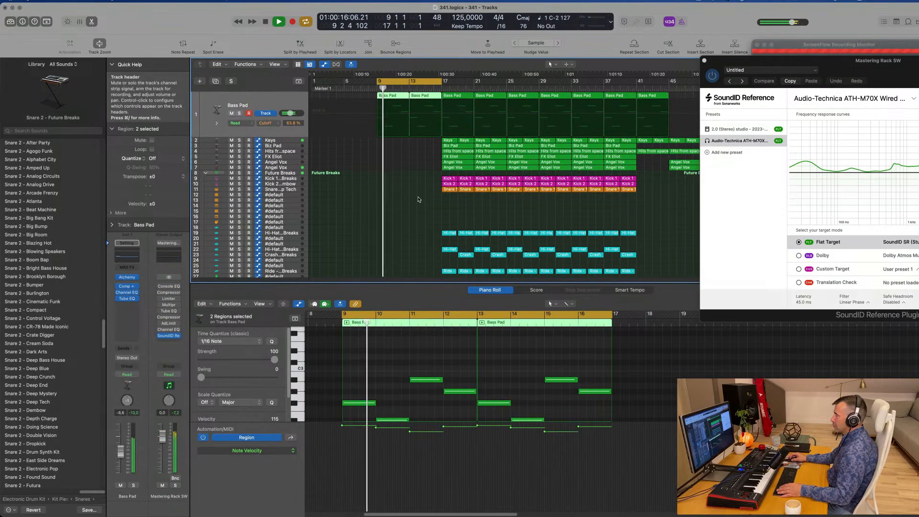
Delete the Shaker, Pulsar and Break Loop regions at bars 9 to 17 and replay the passage
{"action": "scroll", "coordinate": [368, 200], "scroll_direction": "down", "scroll_amount": 5}
{"action": "left_click_drag", "start_coordinate": [369, 200], "coordinate": [436, 238]}
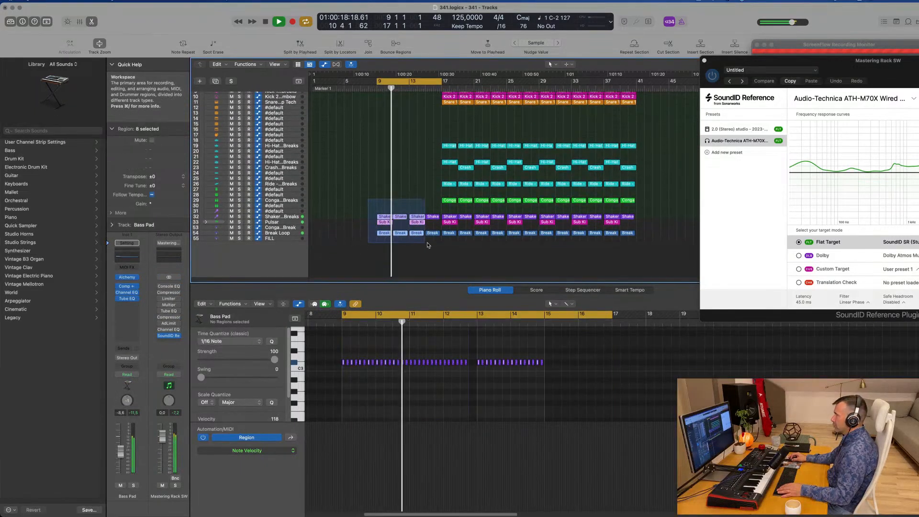
{"action": "key", "text": "Delete"}
{"action": "key", "text": "space"}
{"action": "key", "text": "space"}
{"action": "scroll", "coordinate": [383, 163], "scroll_direction": "up", "scroll_amount": 6}
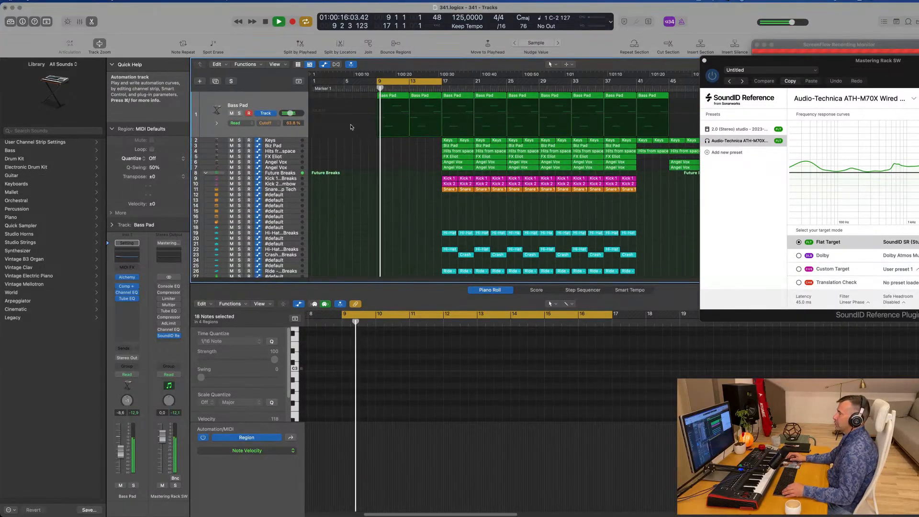
Enable the low-cut band in the Bass Pad's Channel EQ with a 24 dB/Oct slope at 414 Hz while it plays
{"action": "left_click", "coordinate": [249, 105]}
{"action": "key", "text": "space"}
{"action": "key", "text": "space"}
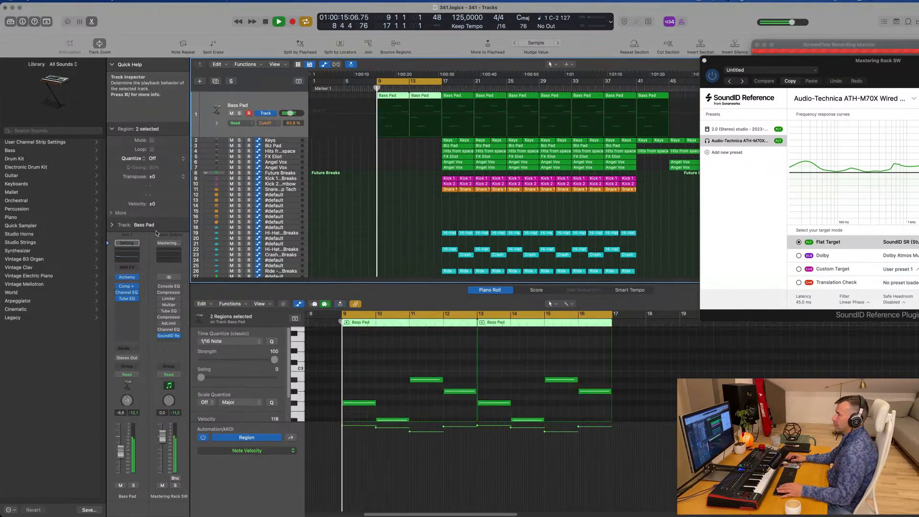
{"action": "left_click", "coordinate": [120, 261]}
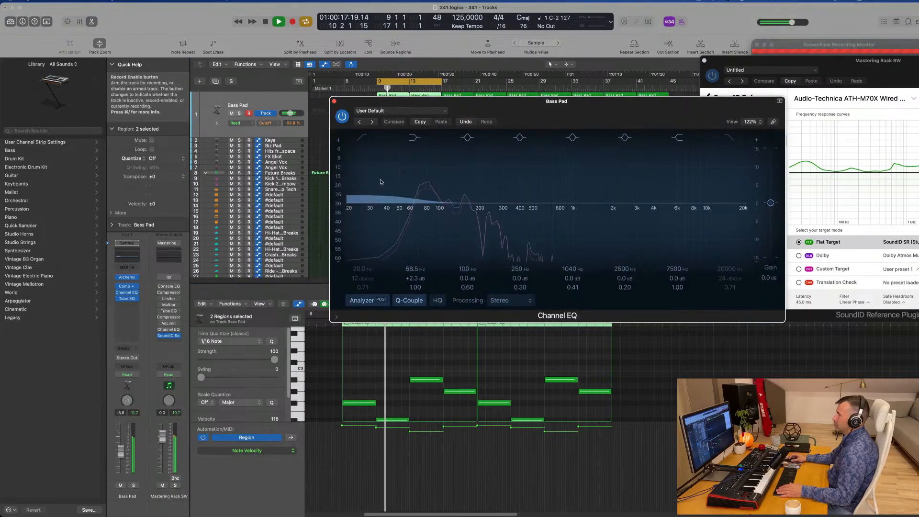
{"action": "left_click", "coordinate": [362, 138]}
{"action": "left_click_drag", "start_coordinate": [362, 278], "coordinate": [362, 273]}
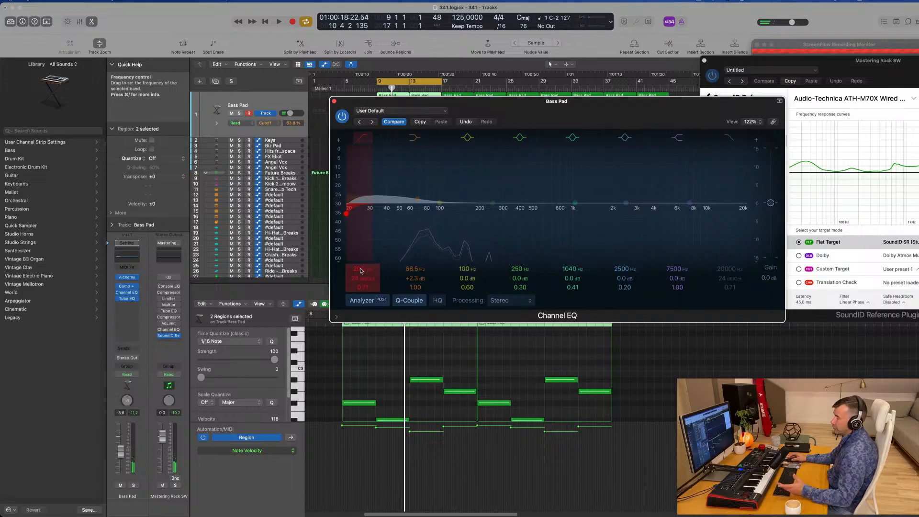
{"action": "left_click_drag", "start_coordinate": [375, 213], "coordinate": [537, 213]}
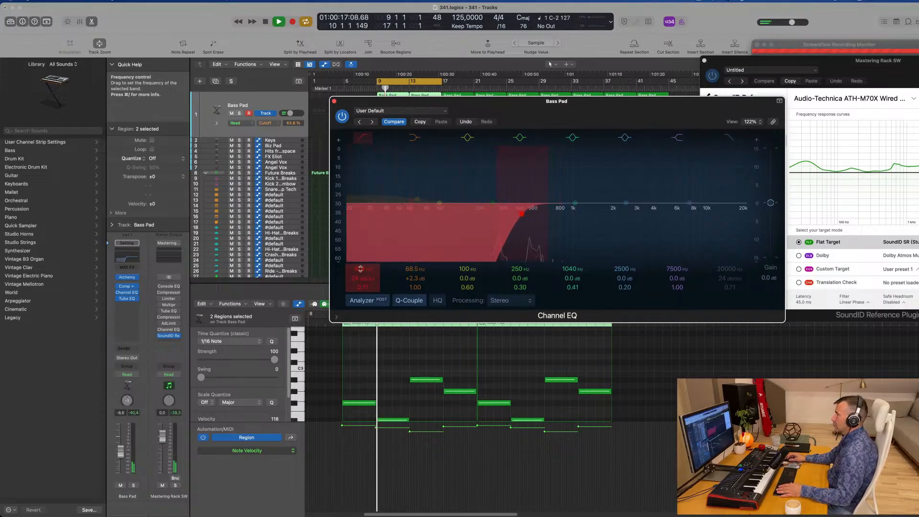
Stop playback and set the Bass Pad track's automation mode to Touch
{"action": "left_click_drag", "start_coordinate": [622, 117], "coordinate": [740, 142]}
{"action": "key", "text": "space"}
{"action": "left_click", "coordinate": [273, 107]}
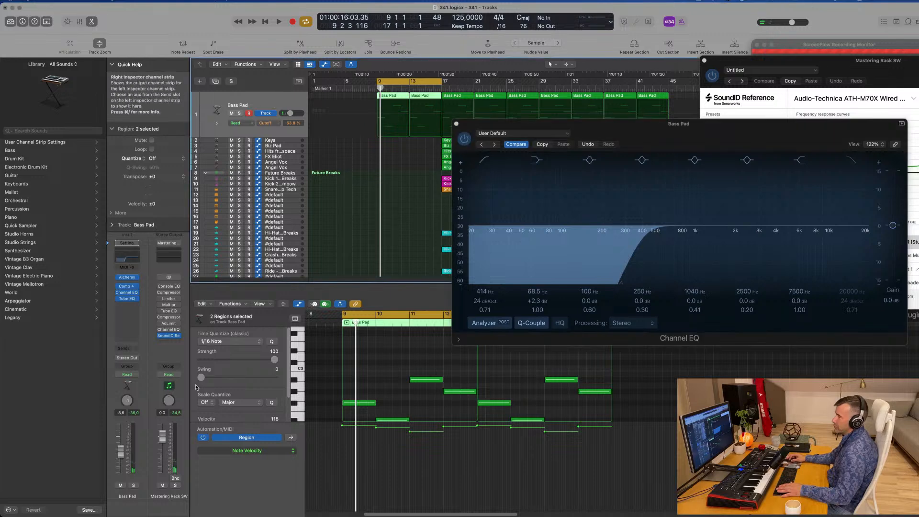
{"action": "left_click", "coordinate": [132, 376]}
{"action": "left_click", "coordinate": [133, 383]}
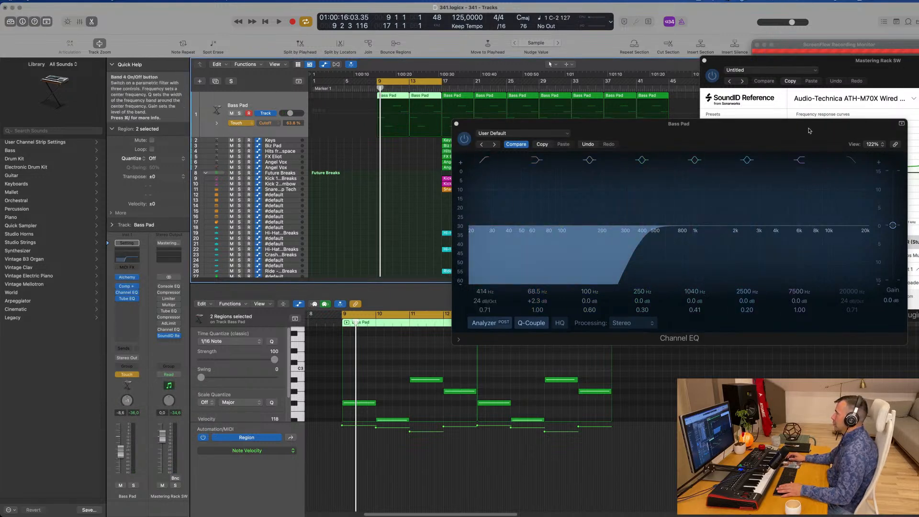
Record the Bass Pad Channel EQ's low-cut band being switched off as automation during playback, and close the EQ
{"action": "left_click_drag", "start_coordinate": [739, 128], "coordinate": [715, 128]}
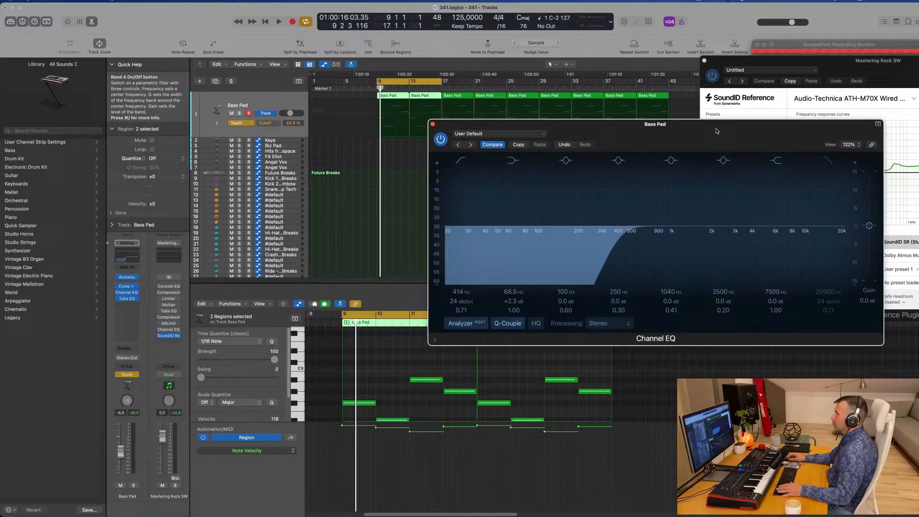
{"action": "left_click", "coordinate": [457, 164]}
{"action": "left_click", "coordinate": [432, 125]}
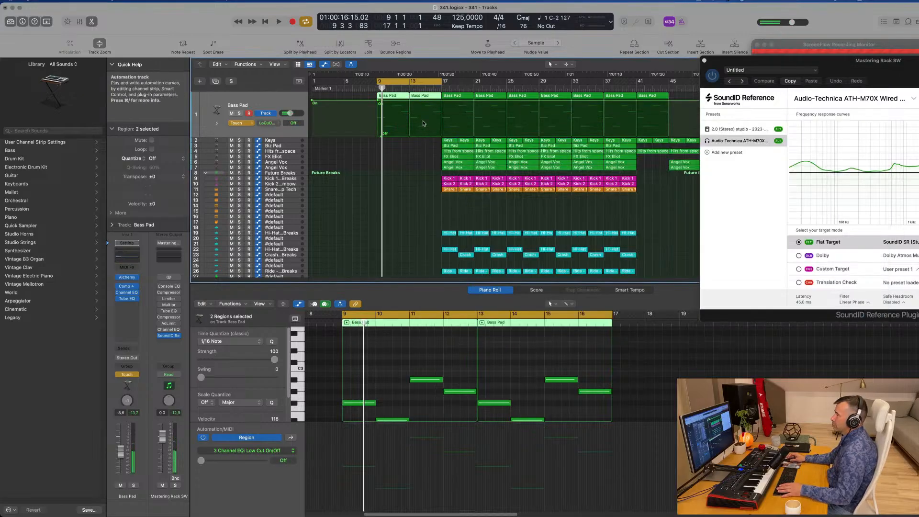
Set the Bass Pad's Low Cut On/Off automation to On at bar 9 and add an On point at bar 13
{"action": "left_click", "coordinate": [383, 101]}
{"action": "key", "text": "space"}
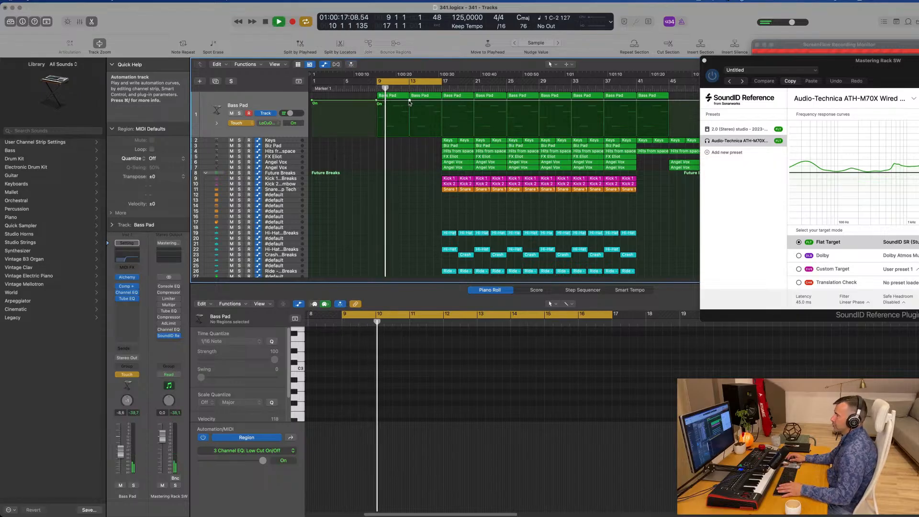
{"action": "left_click", "coordinate": [407, 111]}
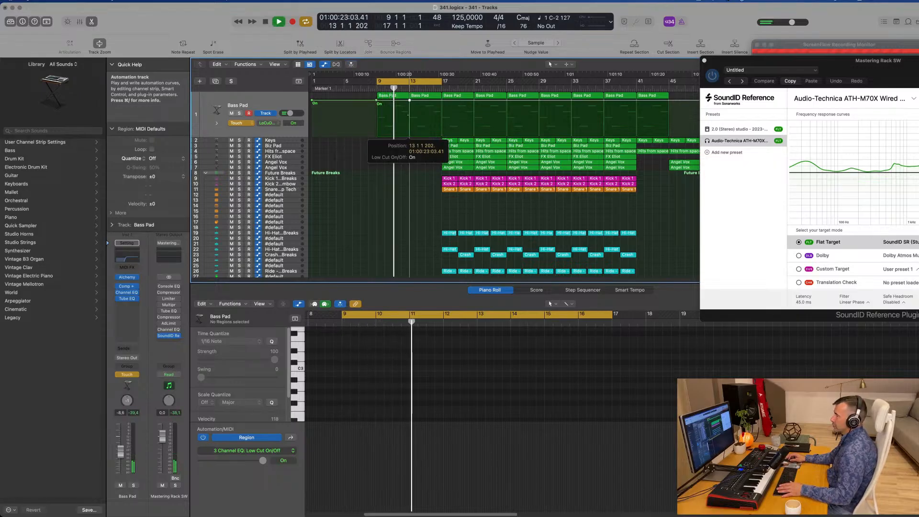
{"action": "mouse_move", "coordinate": [410, 101]}
{"action": "left_mouse_down"}
{"action": "mouse_move", "coordinate": [410, 134]}
{"action": "mouse_move", "coordinate": [410, 100]}
{"action": "left_mouse_up"}
Stop playback and delete the Bass Pad track's Low Cut On/Off automation points
{"action": "key", "text": "space"}
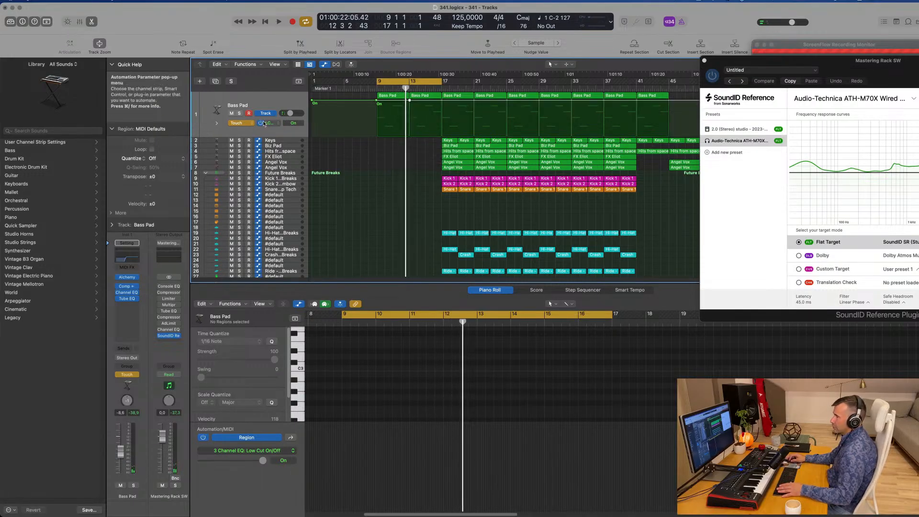
{"action": "left_click", "coordinate": [263, 123]}
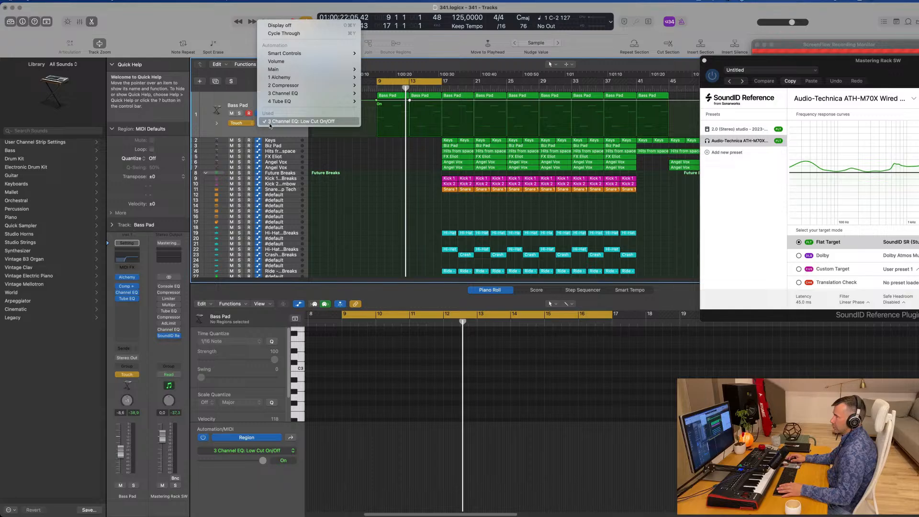
{"action": "left_click", "coordinate": [269, 123]}
{"action": "left_click_drag", "start_coordinate": [377, 100], "coordinate": [310, 102]}
{"action": "double_click", "coordinate": [311, 101]}
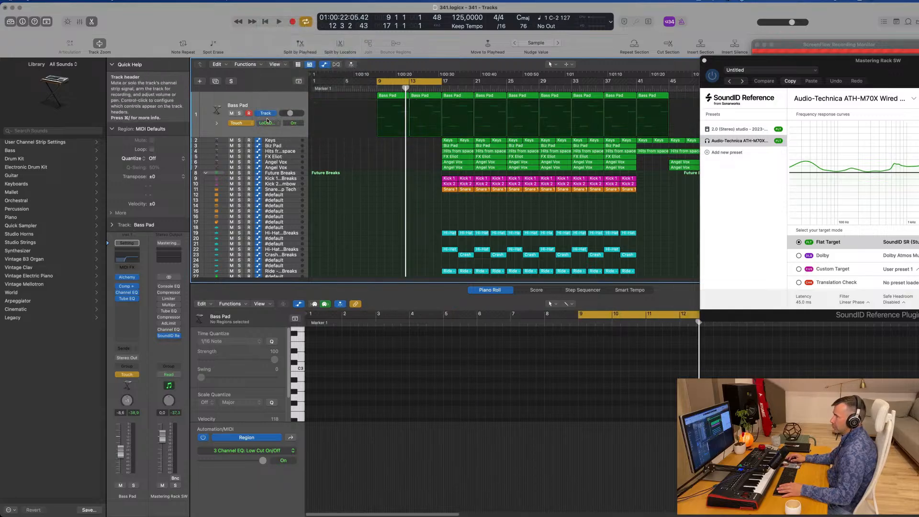
Record an upward sweep of the Bass Pad Channel EQ's low-cut frequency as automation near bar 13 during playback
{"action": "scroll", "coordinate": [274, 123], "scroll_direction": "down", "scroll_amount": 1}
{"action": "key", "text": "space"}
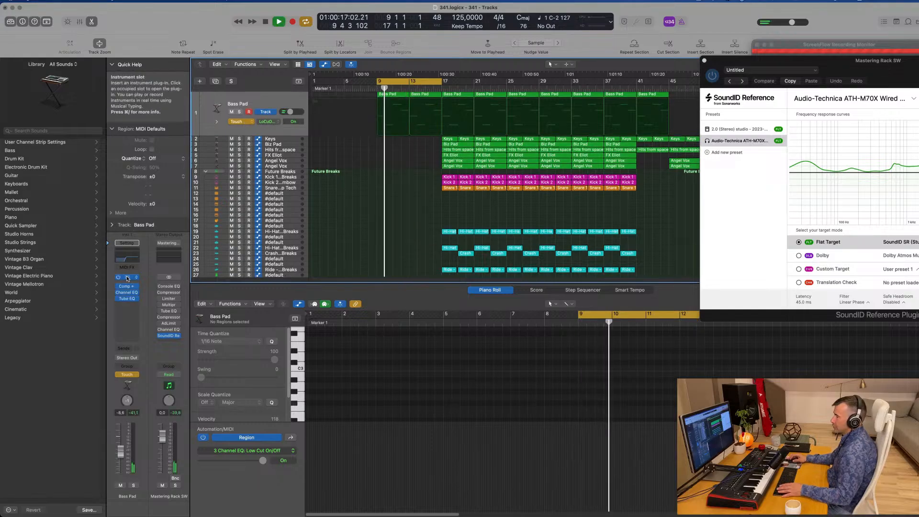
{"action": "left_click", "coordinate": [127, 258]}
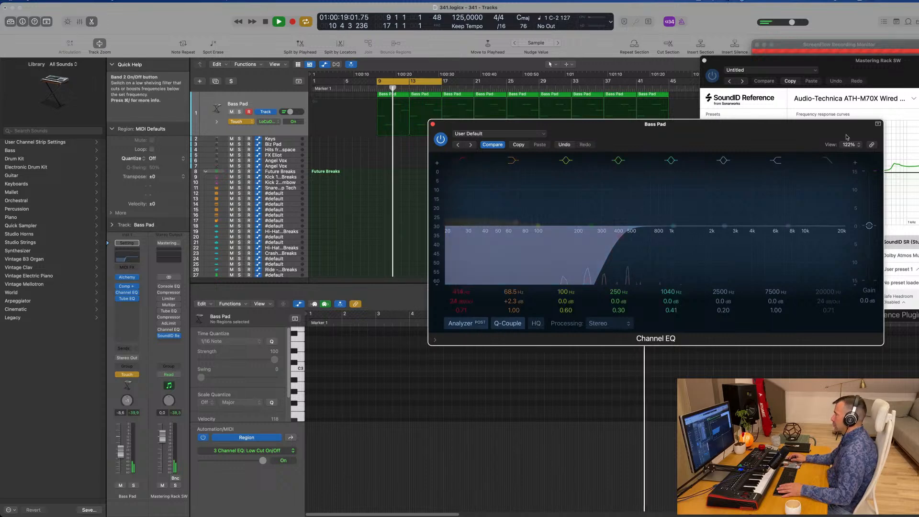
{"action": "left_click_drag", "start_coordinate": [598, 124], "coordinate": [439, 111]}
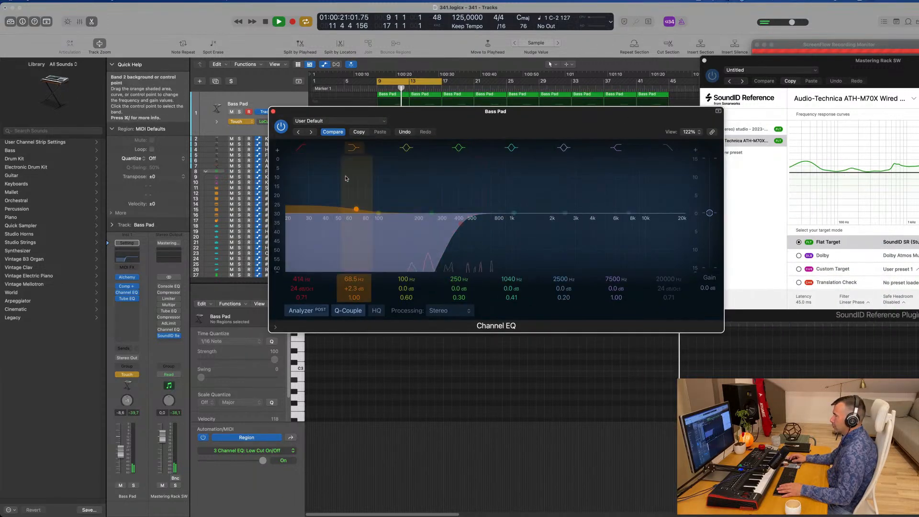
{"action": "left_click_drag", "start_coordinate": [460, 224], "coordinate": [490, 224]}
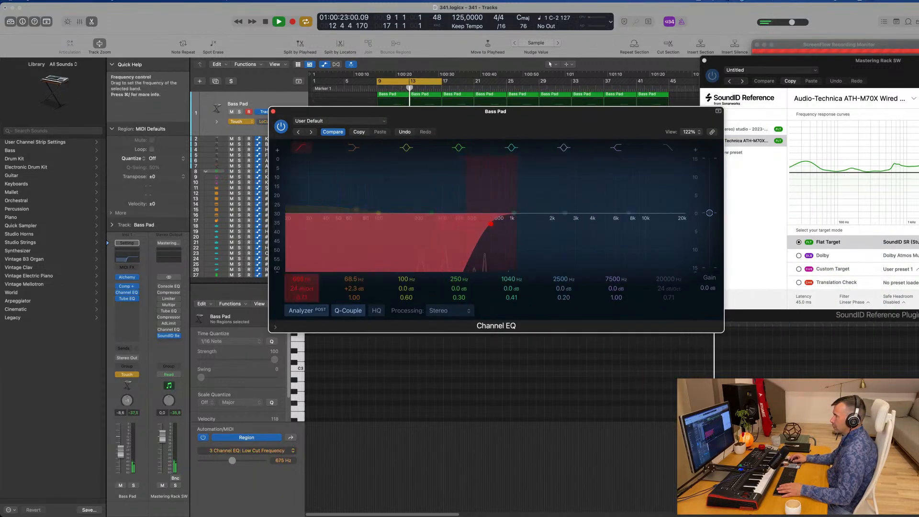
{"action": "left_click_drag", "start_coordinate": [472, 113], "coordinate": [676, 188]}
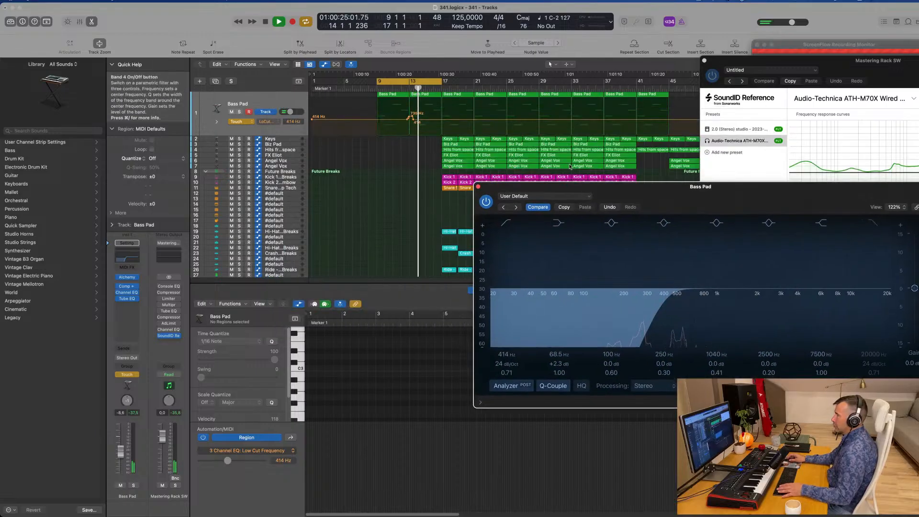
Shape the Bass Pad's low-cut frequency automation to fall from 414 Hz at bar 9 to 20 Hz just before bar 13, and audition it
{"action": "key", "text": "space"}
{"action": "key", "text": "space"}
{"action": "left_click_drag", "start_coordinate": [411, 118], "coordinate": [408, 138]}
{"action": "key", "text": "space"}
{"action": "key", "text": "space"}
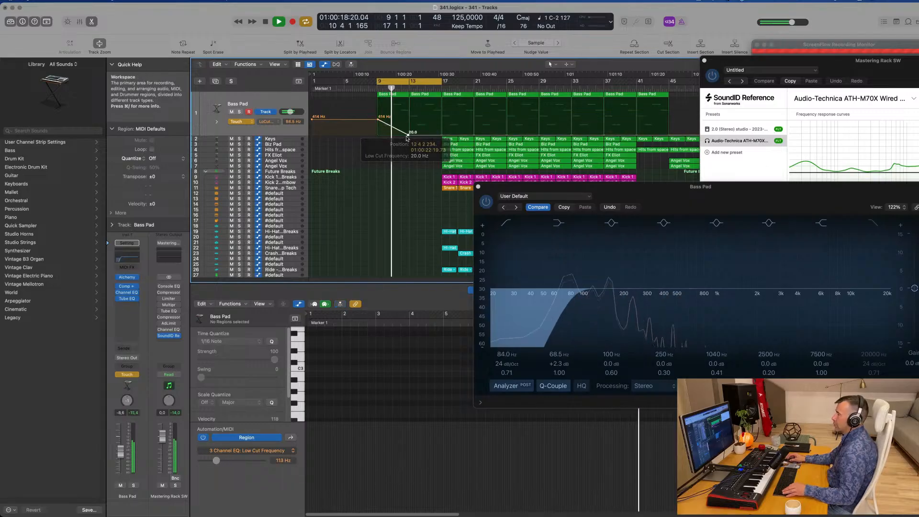
{"action": "key", "text": "super+Right"}
{"action": "key", "text": "space"}
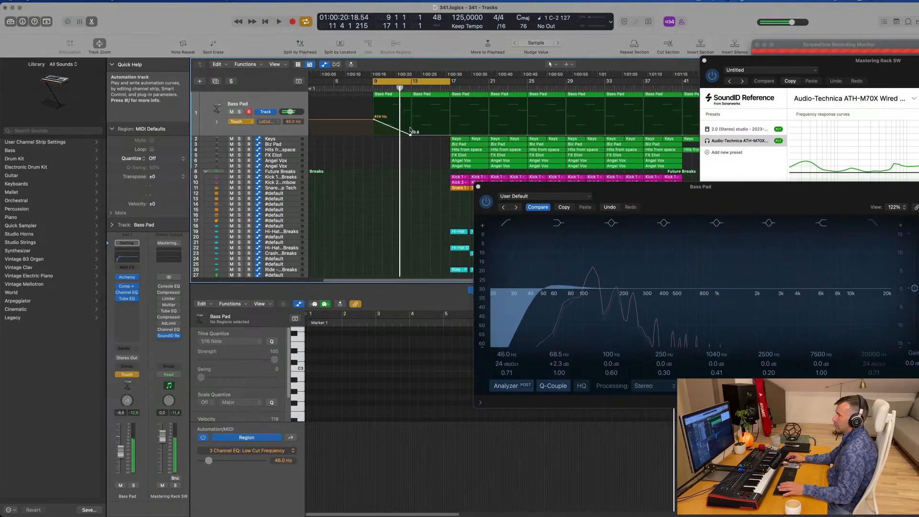
{"action": "key", "text": "space"}
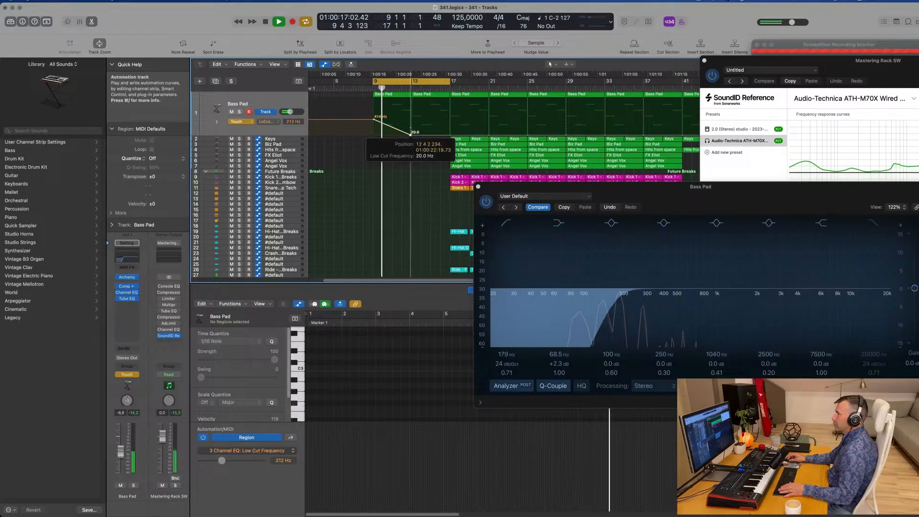
Raise the Bass Pad's low-cut frequency automation point just before bar 13 to 402 Hz and close the Channel EQ
{"action": "left_click_drag", "start_coordinate": [410, 134], "coordinate": [411, 116]}
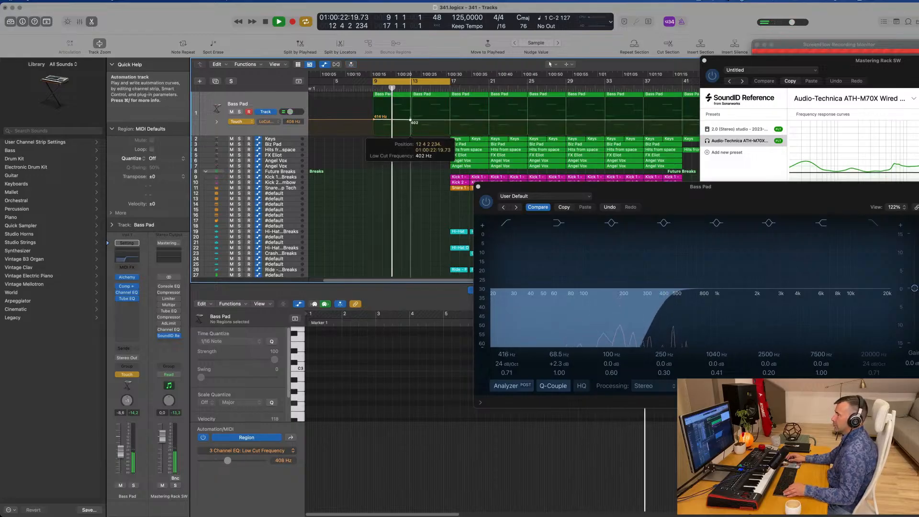
{"action": "key", "text": "super+Left"}
{"action": "left_click_drag", "start_coordinate": [523, 191], "coordinate": [556, 191]}
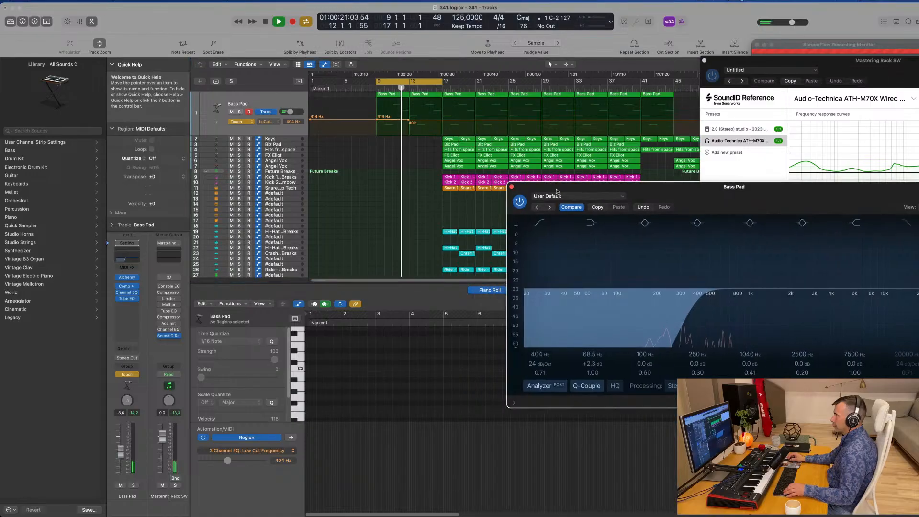
{"action": "left_click", "coordinate": [511, 187]}
Set the Bass Pad track's automation mode to Read
{"action": "key", "text": "super+Right"}
{"action": "key", "text": "super+Right"}
{"action": "key", "text": "super+Right"}
{"action": "key", "text": "super+Right"}
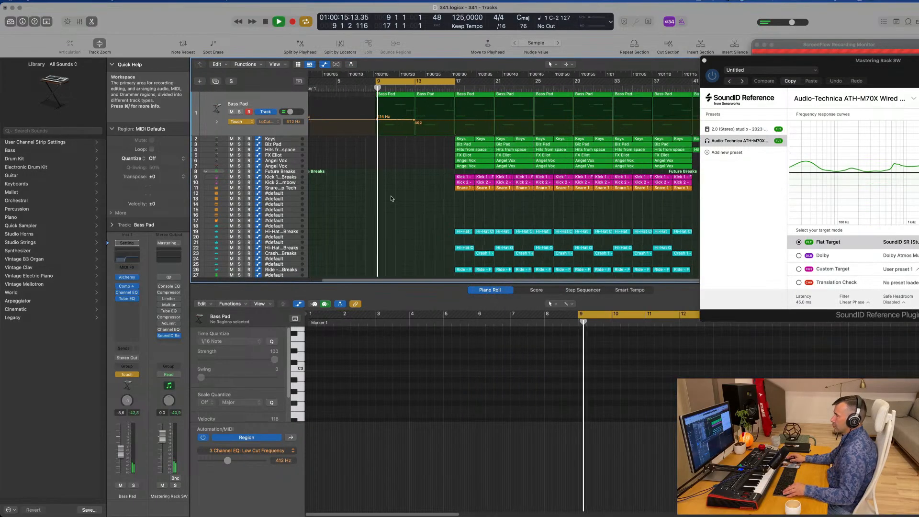
{"action": "left_click", "coordinate": [247, 124]}
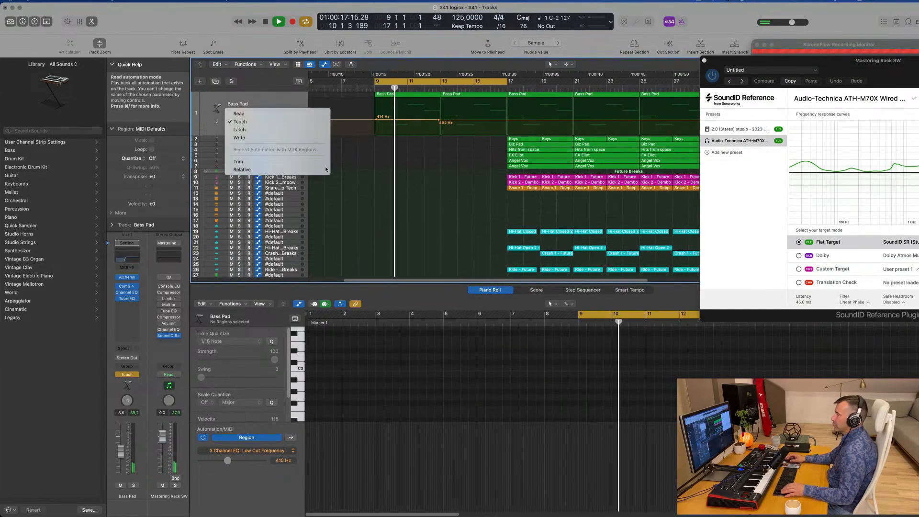
{"action": "left_click", "coordinate": [241, 116]}
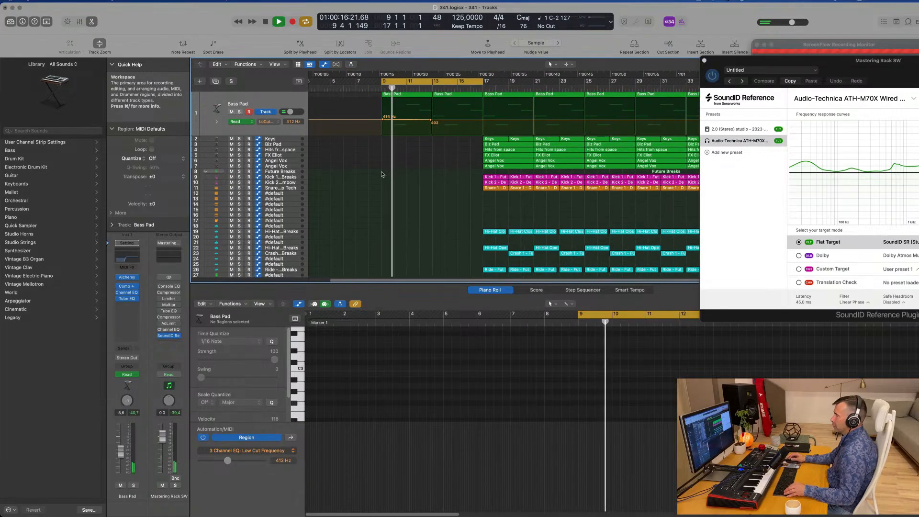
{"action": "key", "text": "super+Left"}
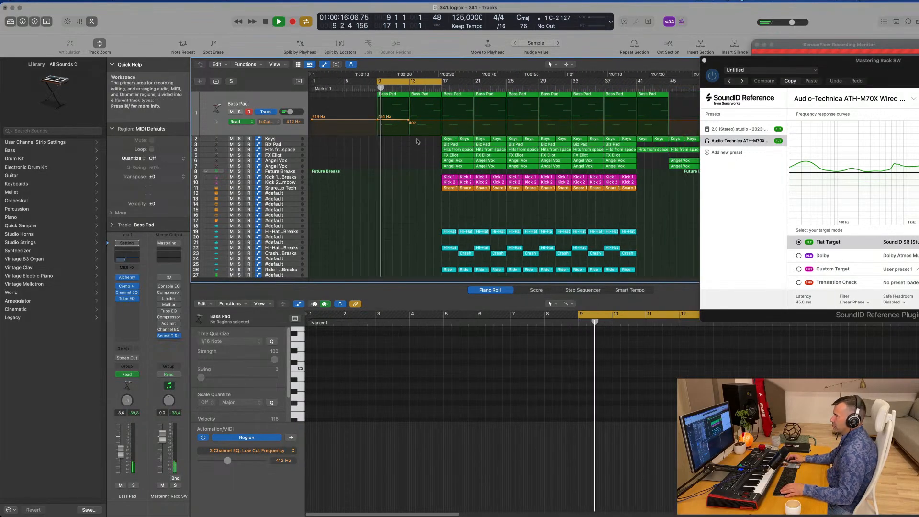
Copy the Biz Pad region from bar 17 to bar 9 and review its notes during playback
{"action": "left_click", "coordinate": [457, 146]}
{"action": "left_click_drag", "start_coordinate": [457, 146], "coordinate": [378, 163]}
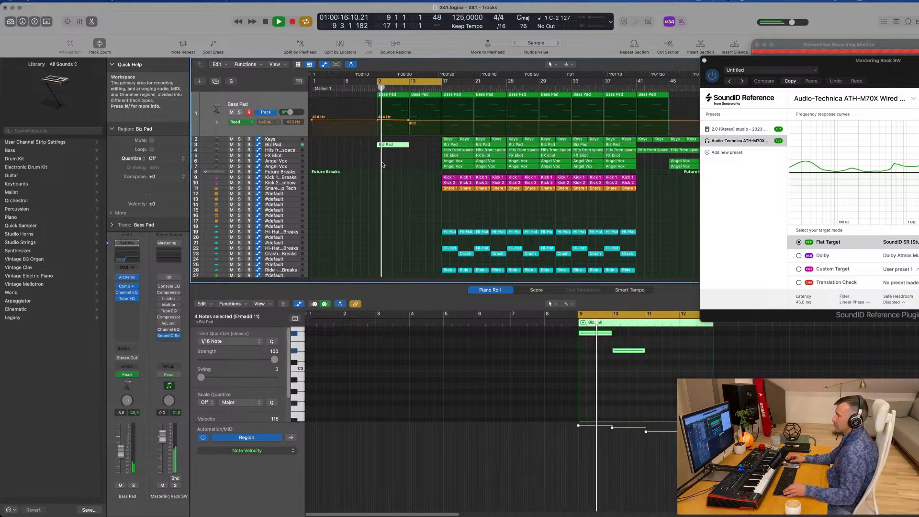
{"action": "scroll", "coordinate": [383, 164], "scroll_direction": "up", "scroll_amount": 2}
{"action": "scroll", "coordinate": [632, 396], "scroll_direction": "up", "scroll_amount": 5}
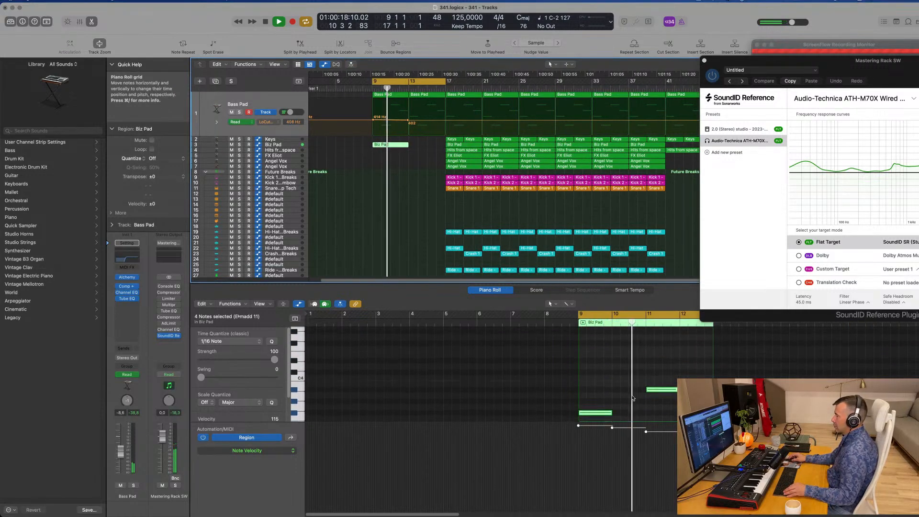
{"action": "scroll", "coordinate": [566, 344], "scroll_direction": "down", "scroll_amount": 2}
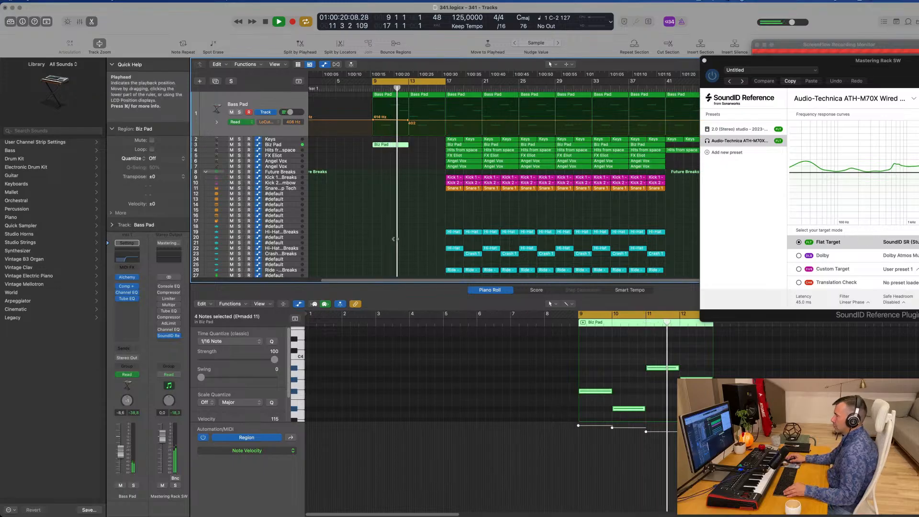
{"action": "scroll", "coordinate": [390, 215], "scroll_direction": "down", "scroll_amount": 2}
{"action": "key", "text": "space"}
{"action": "key", "text": "space"}
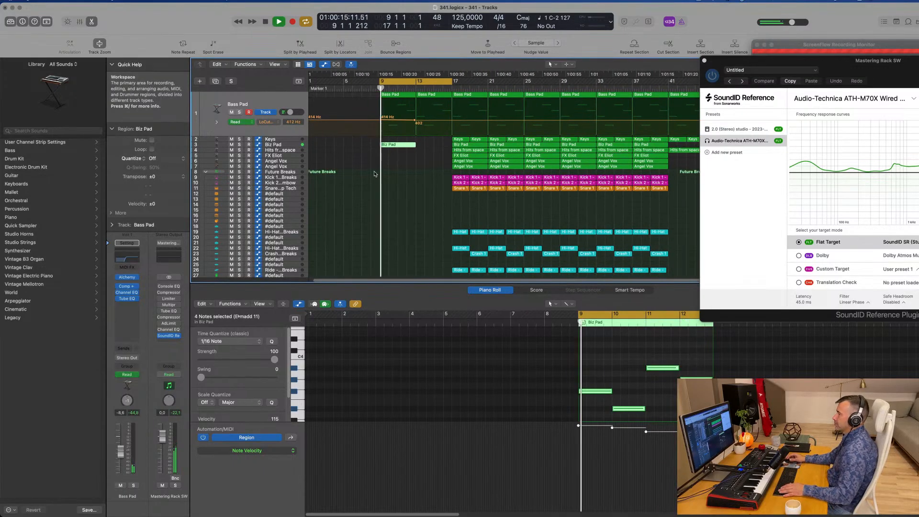
Duplicate the Biz Pad track and move the bar 9 region onto the duplicate
{"action": "left_click", "coordinate": [206, 144]}
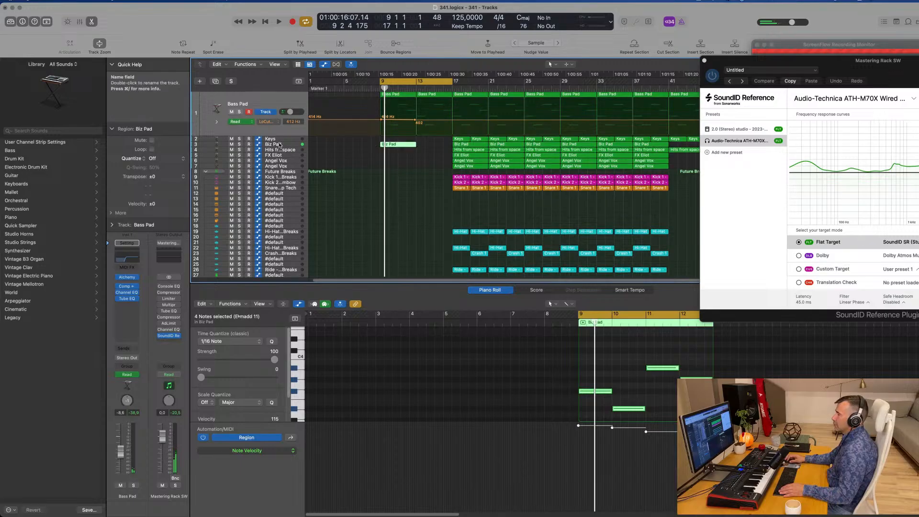
{"action": "key", "text": "space"}
{"action": "key", "text": "space"}
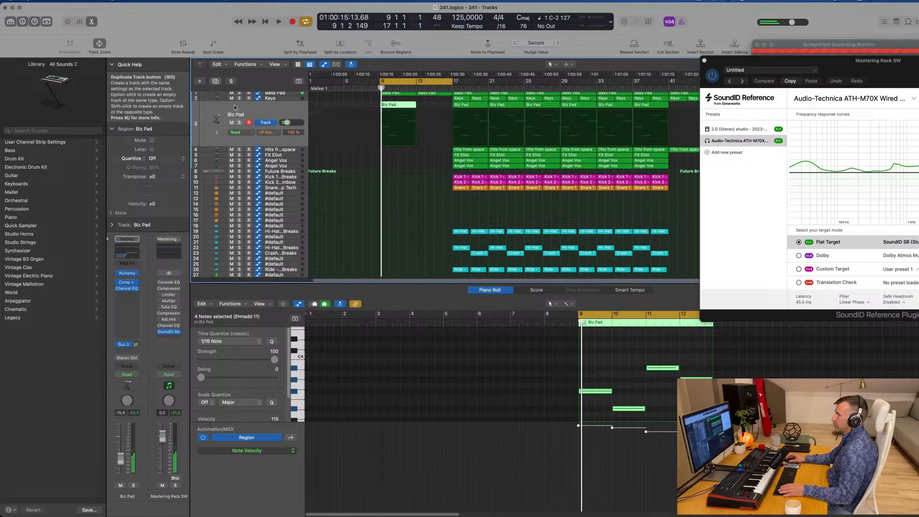
{"action": "key", "text": "super+d"}
{"action": "left_click_drag", "start_coordinate": [402, 105], "coordinate": [400, 116]}
{"action": "key", "text": "space"}
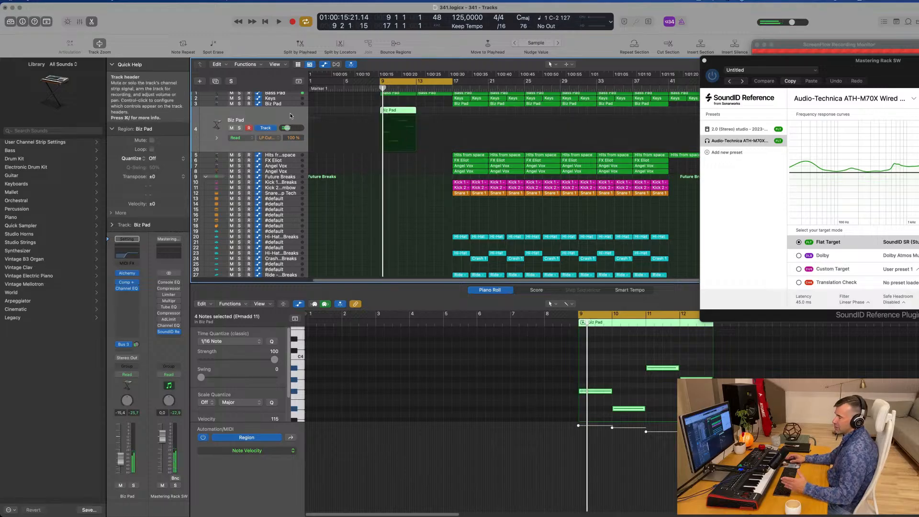
Load the Pads preset Perfect Pad 02 in the duplicated Biz Pad track's Alchemy and play it with the Channel EQ in view
{"action": "left_click", "coordinate": [124, 254]}
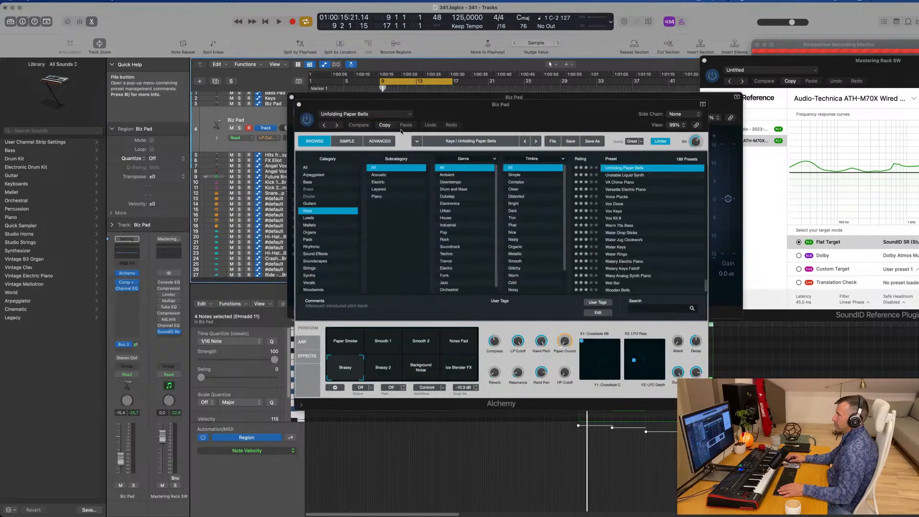
{"action": "left_click", "coordinate": [307, 239]}
{"action": "scroll", "coordinate": [607, 199], "scroll_direction": "up", "scroll_amount": 15}
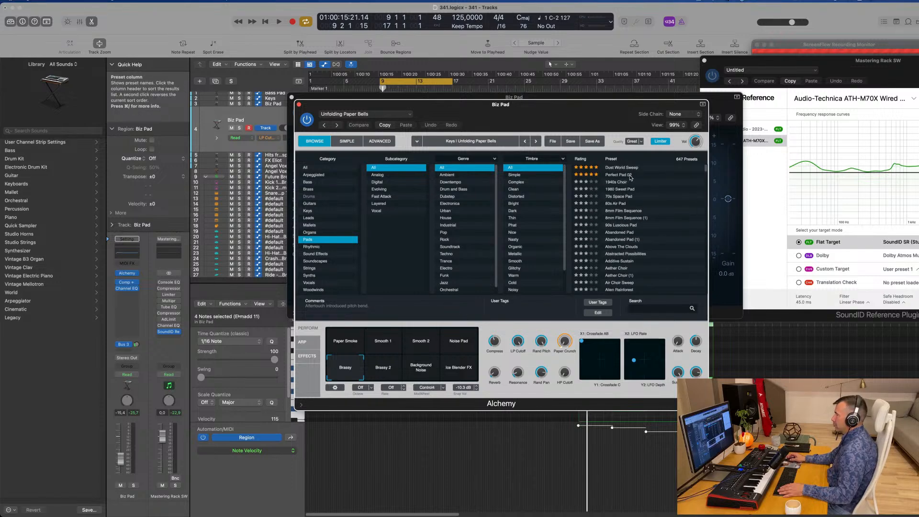
{"action": "left_click", "coordinate": [630, 175]}
{"action": "scroll", "coordinate": [718, 220], "scroll_direction": "down", "scroll_amount": 10}
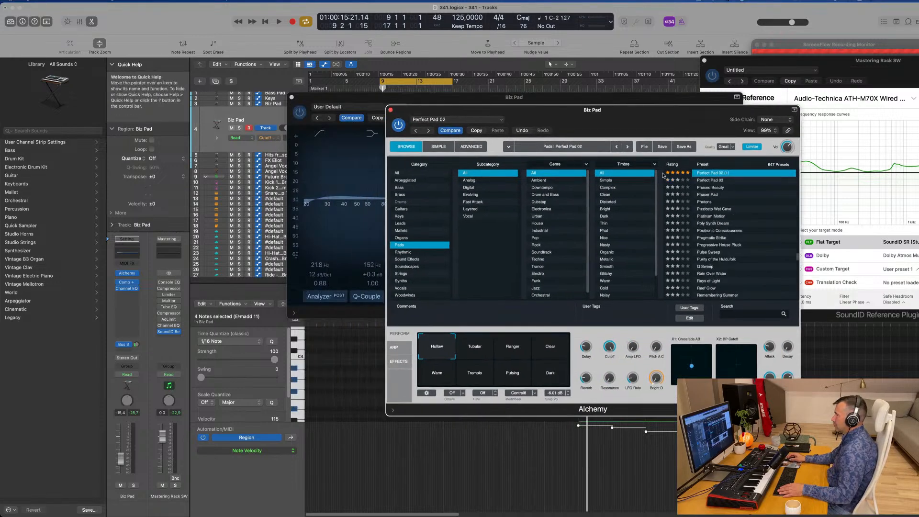
{"action": "left_click", "coordinate": [718, 223]}
{"action": "left_click_drag", "start_coordinate": [640, 118], "coordinate": [767, 118]}
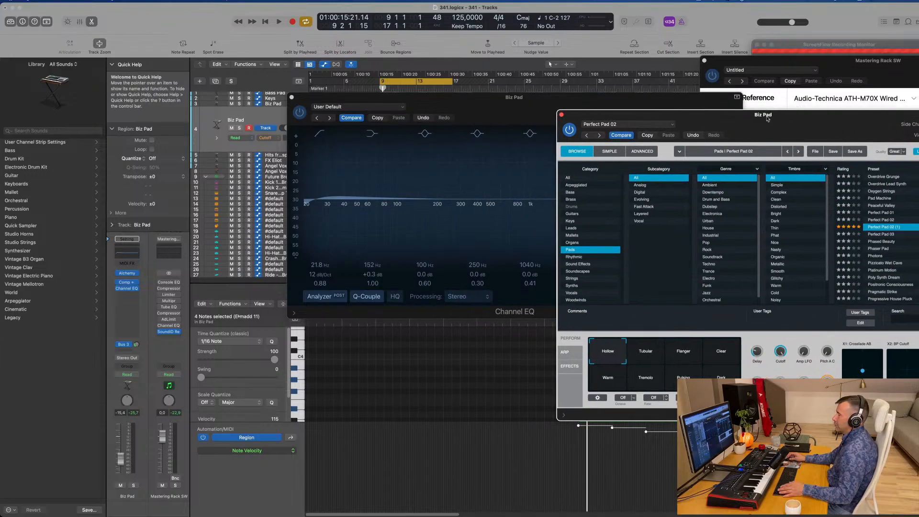
{"action": "left_click_drag", "start_coordinate": [445, 103], "coordinate": [639, 225]}
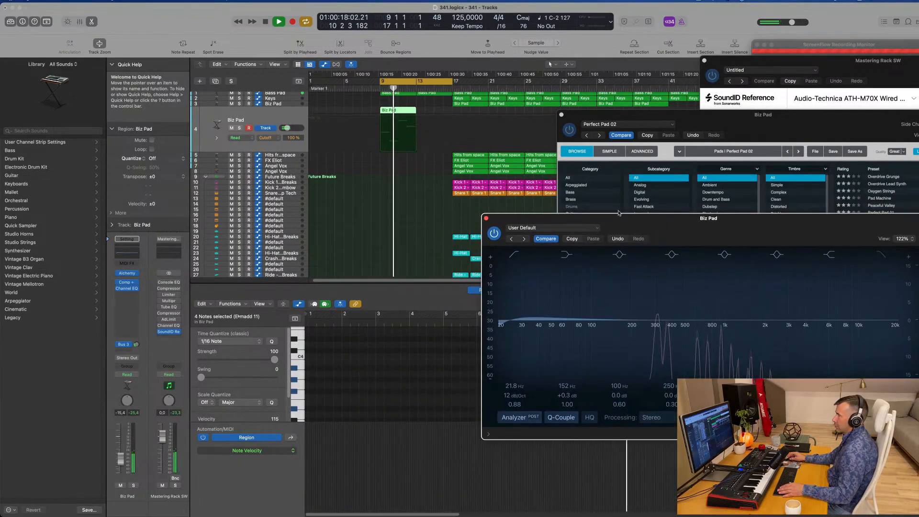
Transpose the four notes of the duplicated track's bar 9 Biz Pad region down one octave
{"action": "double_click", "coordinate": [402, 112]}
{"action": "double_click", "coordinate": [402, 112]}
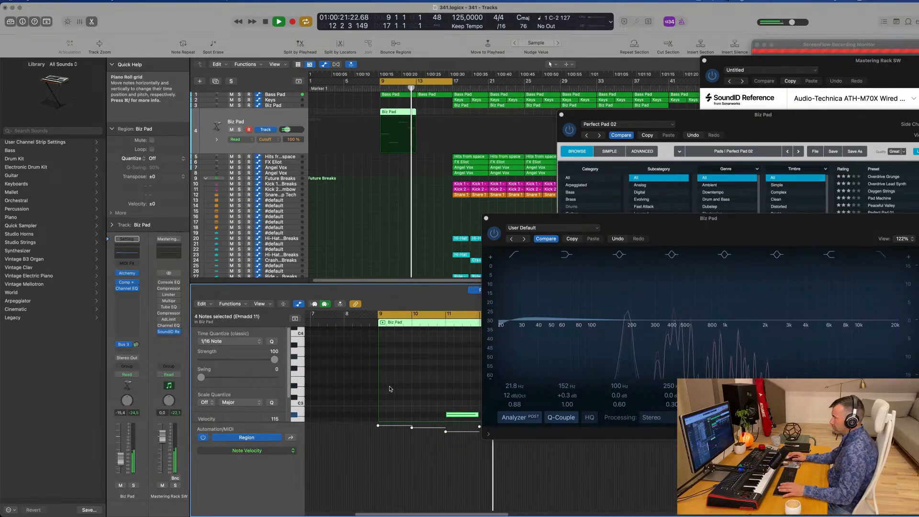
{"action": "left_click_drag", "start_coordinate": [723, 221], "coordinate": [510, 286]}
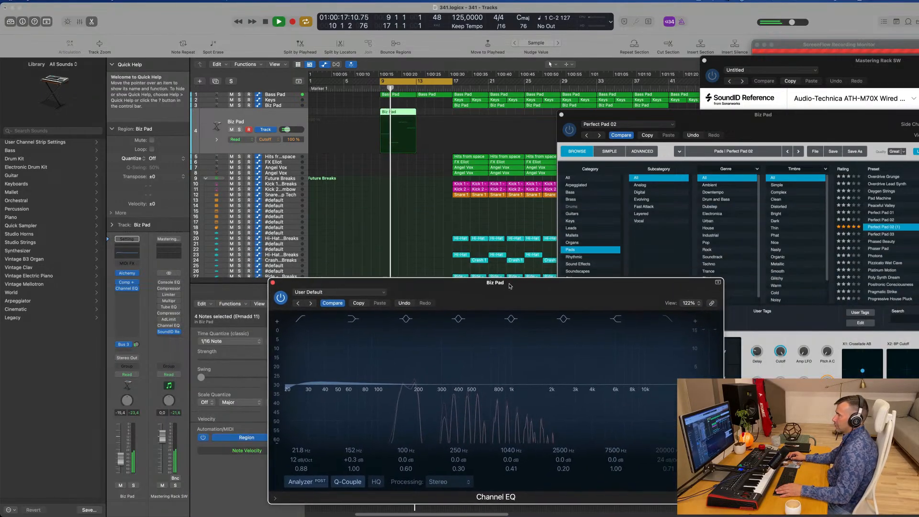
Set the duplicated Biz Pad track's Bus 3 send level to about -8.9 dB
{"action": "left_click", "coordinate": [136, 345]}
{"action": "key", "text": "space"}
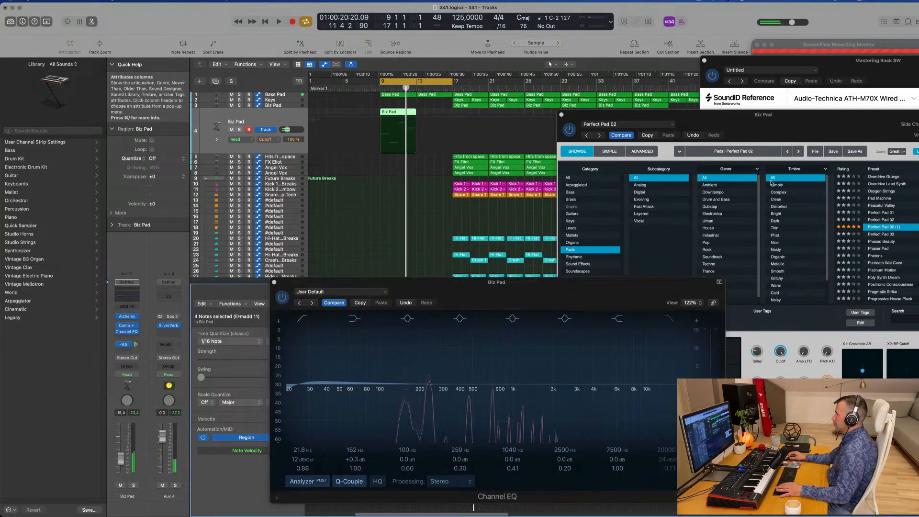
{"action": "key", "text": "space"}
Audition Alchemy's Clear snapshot, load the Perfect Pad 01 preset, and play the Biz Pad region from bar 9
{"action": "left_click_drag", "start_coordinate": [827, 124], "coordinate": [637, 105]}
{"action": "key", "text": "space"}
{"action": "key", "text": "space"}
{"action": "left_click", "coordinate": [533, 335]}
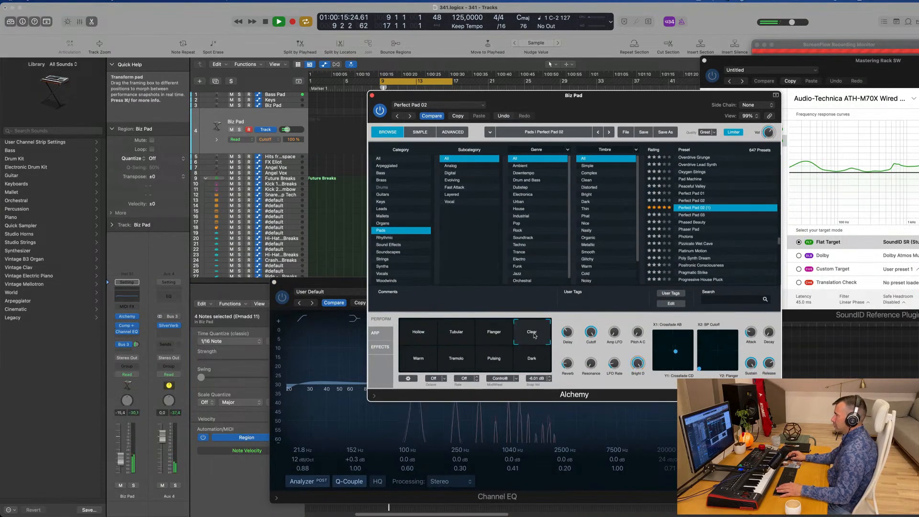
{"action": "left_click", "coordinate": [656, 194]}
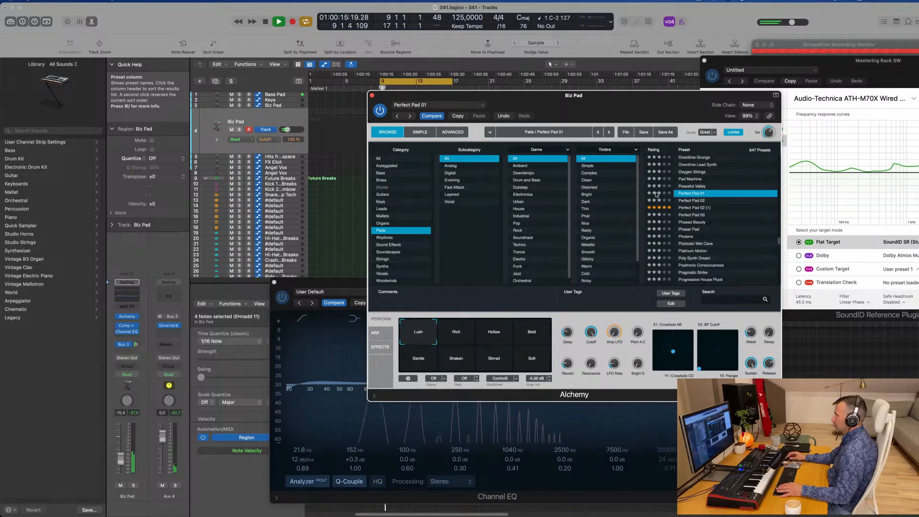
{"action": "left_click_drag", "start_coordinate": [595, 106], "coordinate": [798, 121]}
{"action": "key", "text": "space"}
{"action": "key", "text": "space"}
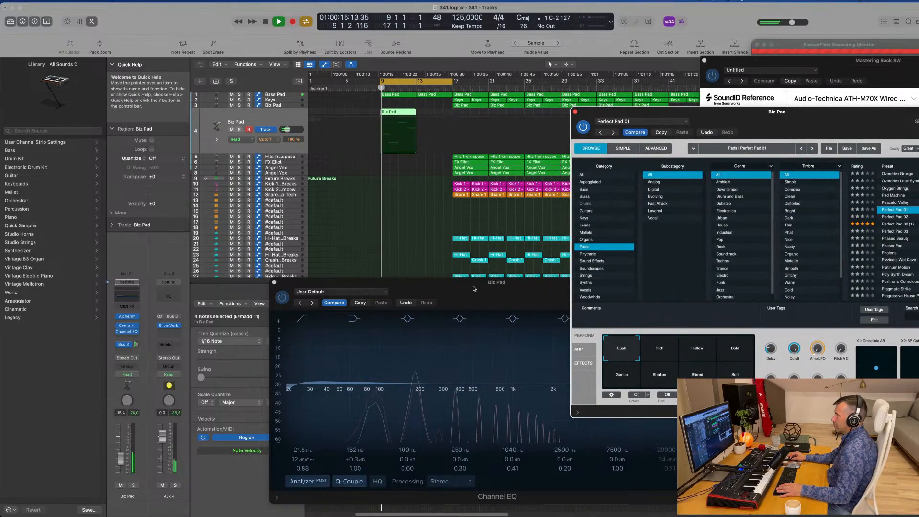
Lower the Cutoff of the duplicated Biz Pad track's Perfect Pad 01 sound to 15.4 % while replaying from bar 9, and close Alchemy
{"action": "left_click_drag", "start_coordinate": [474, 288], "coordinate": [713, 252]}
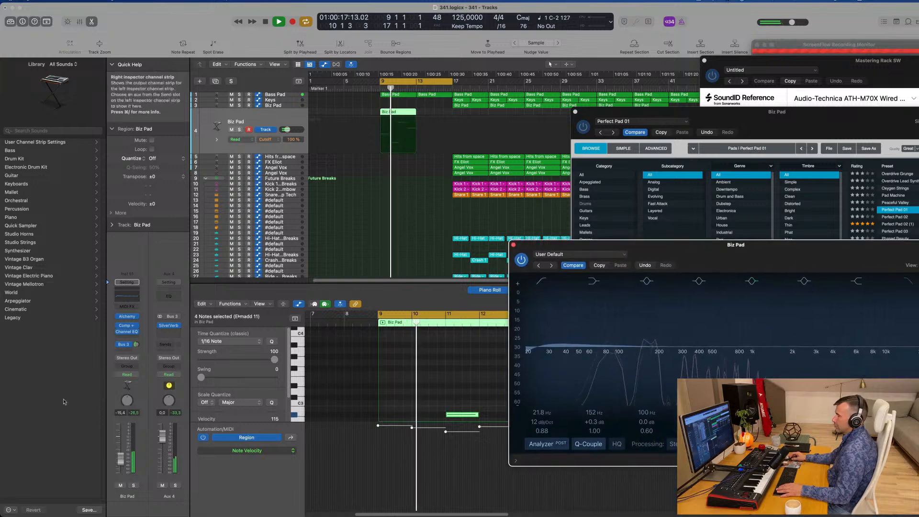
{"action": "left_click", "coordinate": [268, 478]}
{"action": "key", "text": "space"}
{"action": "key", "text": "space"}
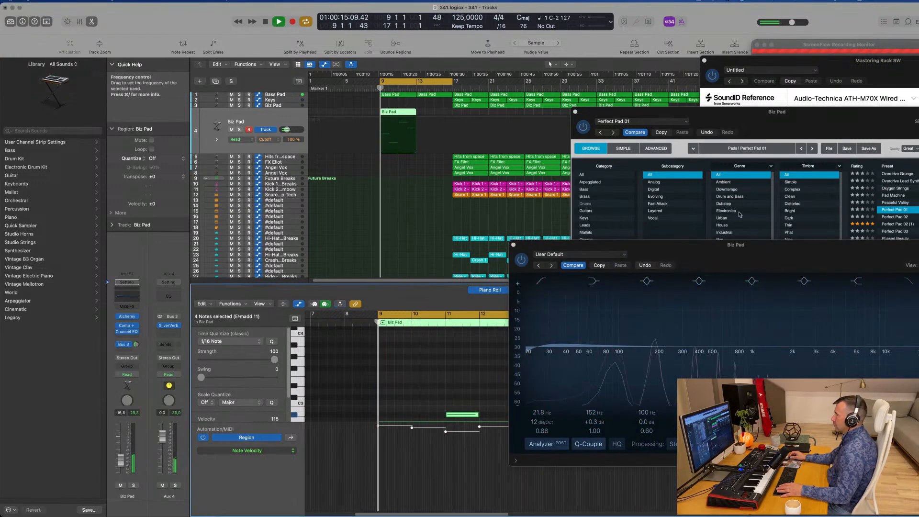
{"action": "left_click_drag", "start_coordinate": [740, 111], "coordinate": [556, 96]}
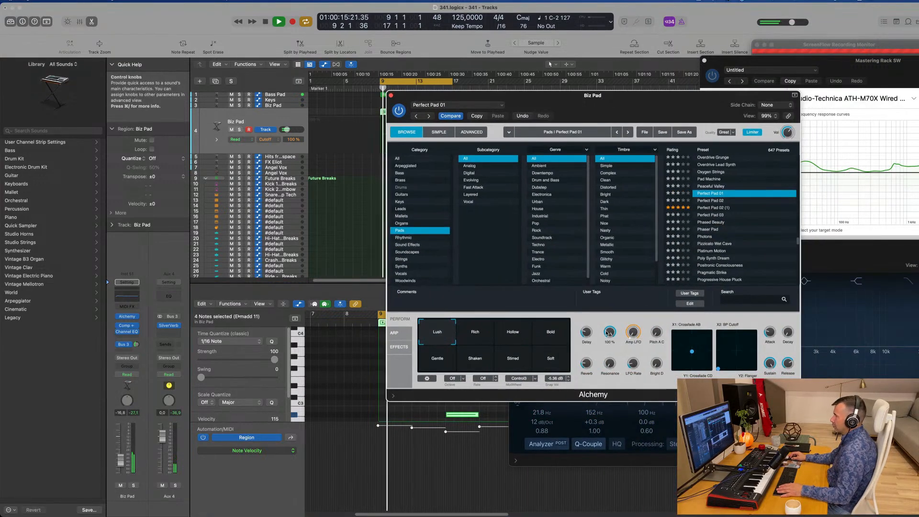
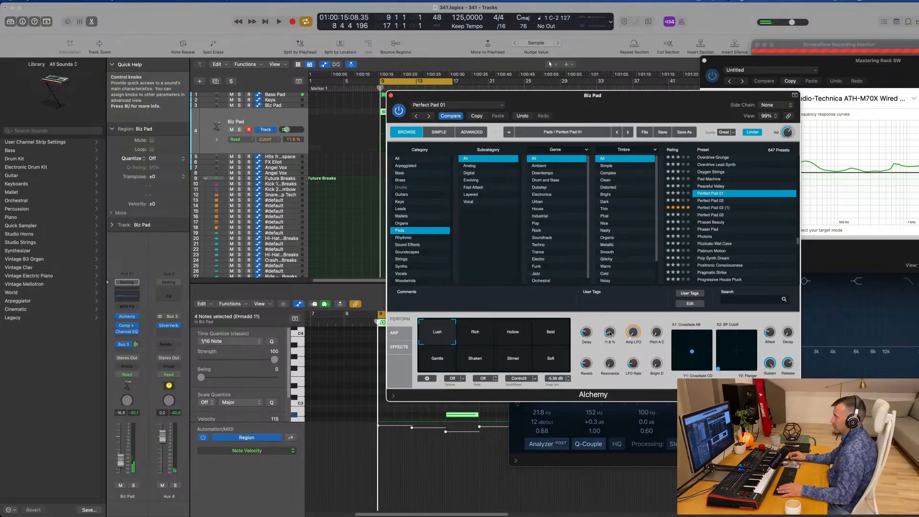
{"action": "key", "text": "space"}
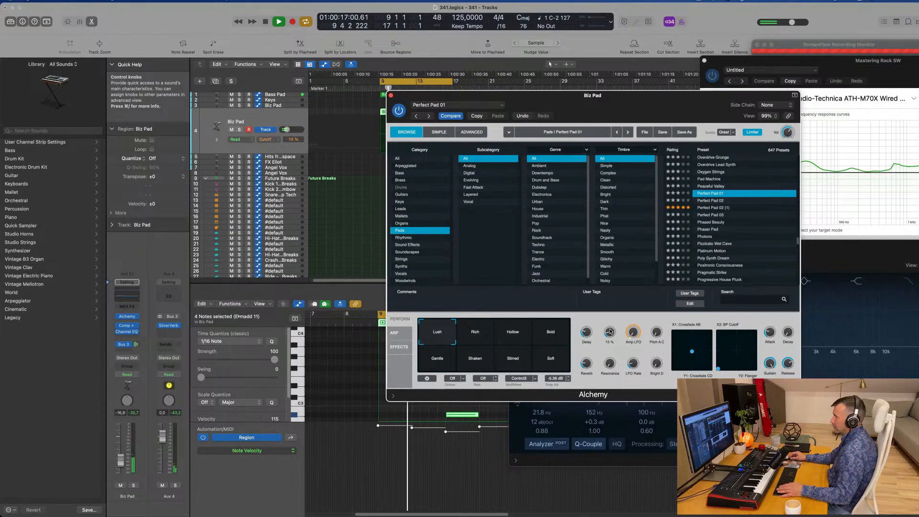
{"action": "key", "text": "space"}
{"action": "key", "text": "space"}
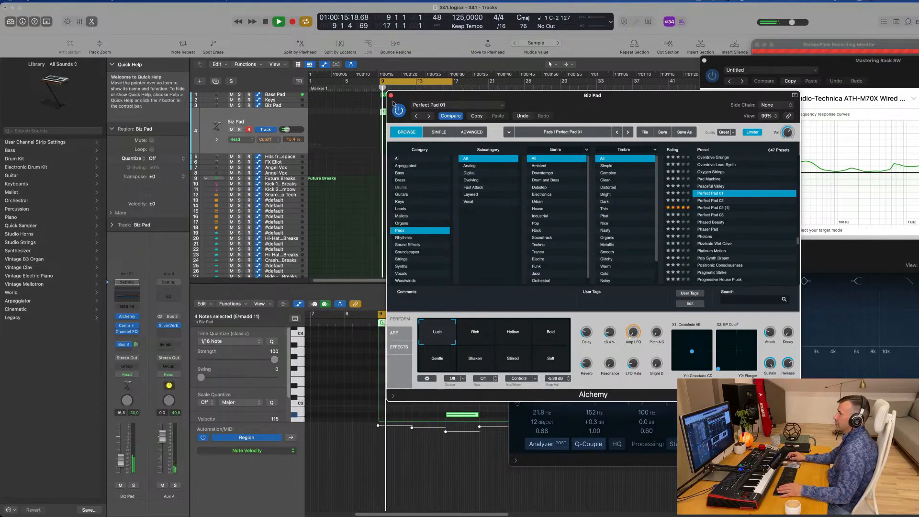
{"action": "left_click", "coordinate": [391, 95]}
Repeat the duplicated track's bar 9 Biz Pad region at bar 13 and clear the stray Cutoff automation point from its lane
{"action": "scroll", "coordinate": [348, 183], "scroll_direction": "down", "scroll_amount": 2}
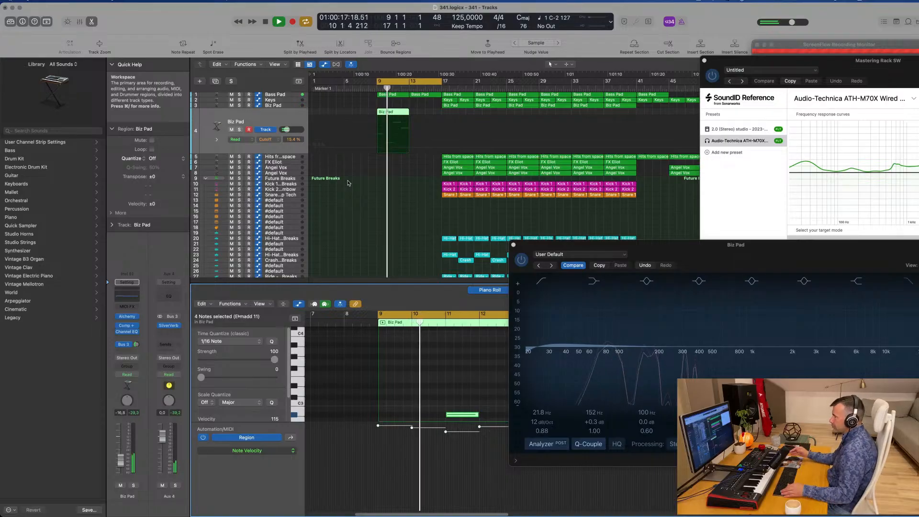
{"action": "scroll", "coordinate": [351, 184], "scroll_direction": "up", "scroll_amount": 3}
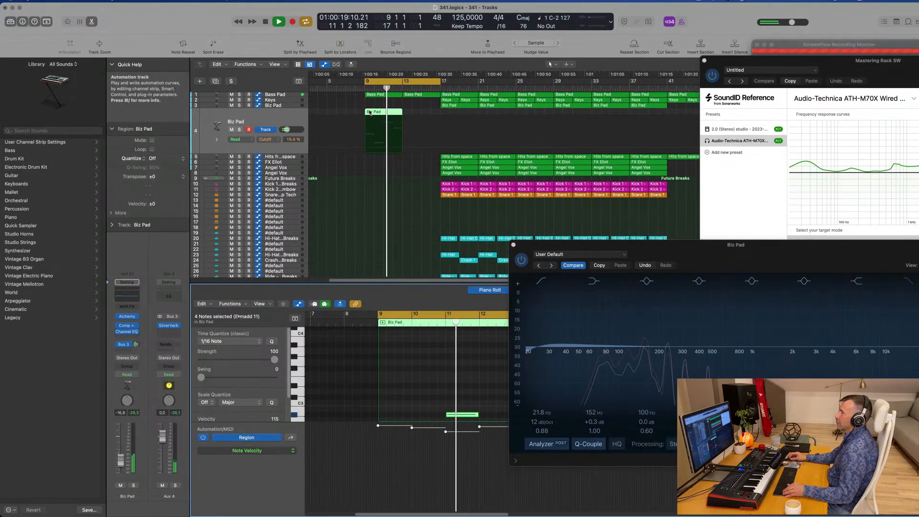
{"action": "left_click", "coordinate": [335, 140]}
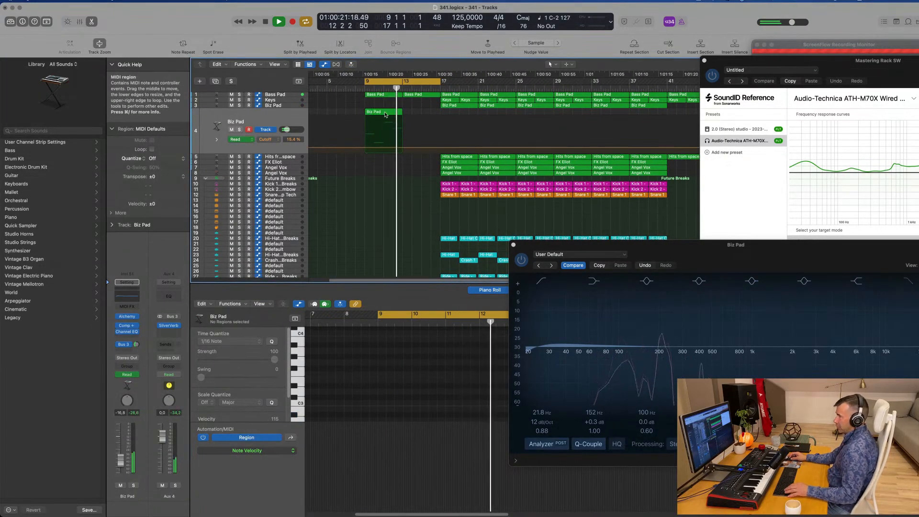
{"action": "left_click", "coordinate": [385, 115]}
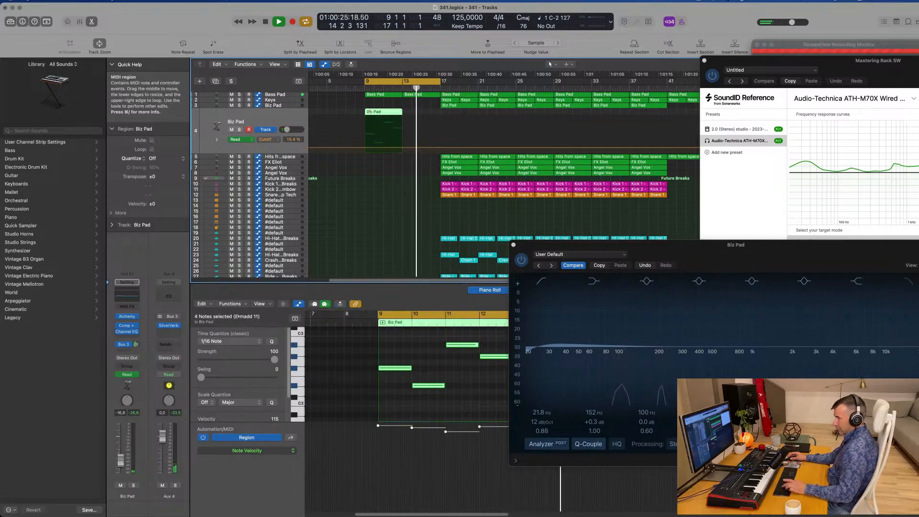
{"action": "key", "text": "super+r"}
{"action": "scroll", "coordinate": [345, 154], "scroll_direction": "left", "scroll_amount": 3}
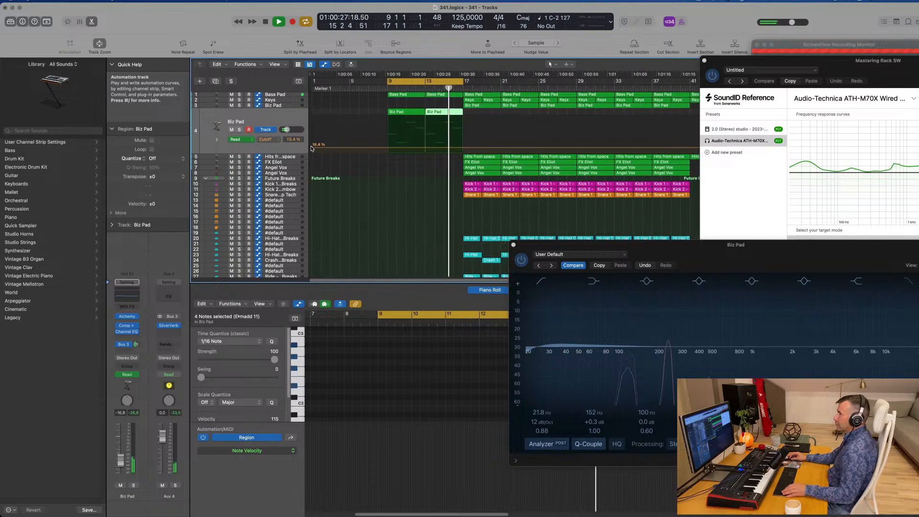
{"action": "left_click", "coordinate": [311, 149]}
Try a copy of the bar 17 Angel Vox region at bar 9 and delete it
{"action": "scroll", "coordinate": [325, 150], "scroll_direction": "down", "scroll_amount": 2}
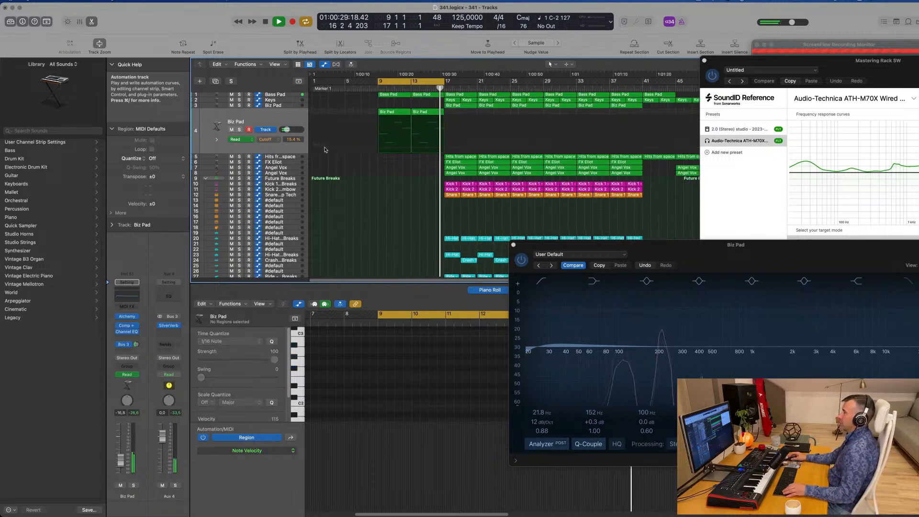
{"action": "scroll", "coordinate": [413, 146], "scroll_direction": "up", "scroll_amount": 3}
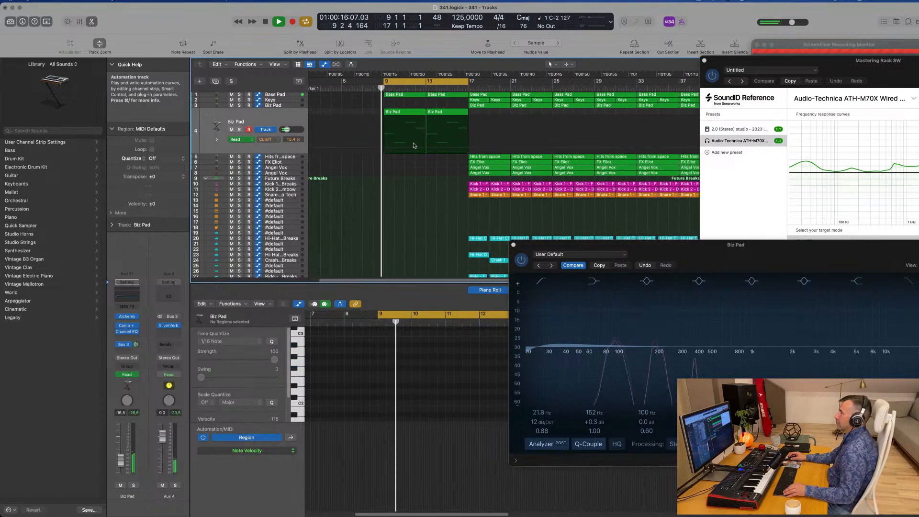
{"action": "scroll", "coordinate": [415, 145], "scroll_direction": "down", "scroll_amount": 3}
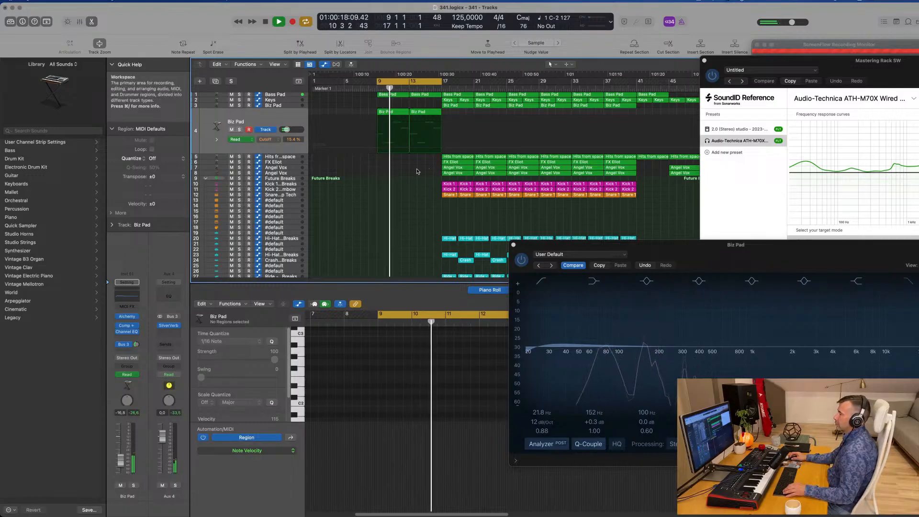
{"action": "scroll", "coordinate": [417, 171], "scroll_direction": "down", "scroll_amount": 2}
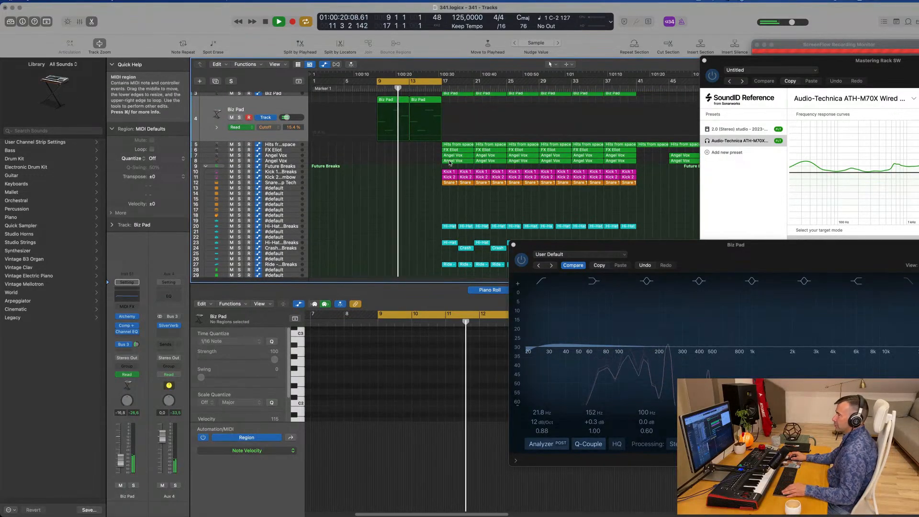
{"action": "left_click", "coordinate": [458, 155]}
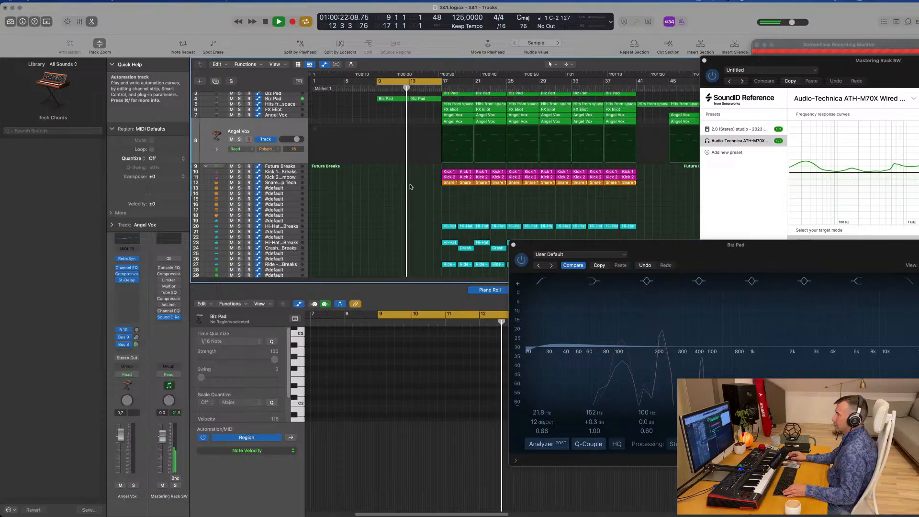
{"action": "left_click_drag", "start_coordinate": [459, 116], "coordinate": [392, 116]}
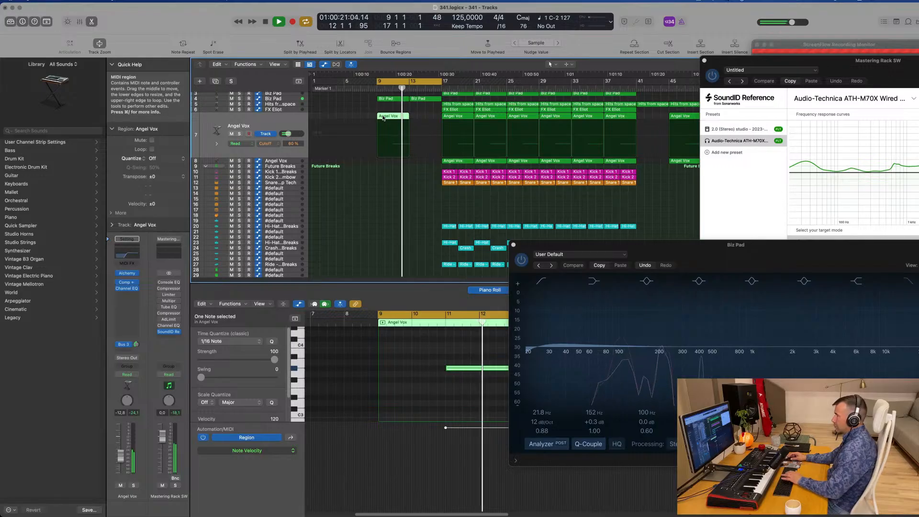
{"action": "key", "text": "Delete"}
Try a copy of the bar 17 FX Eliot region at bar 9 and delete it
{"action": "left_click", "coordinate": [462, 110]}
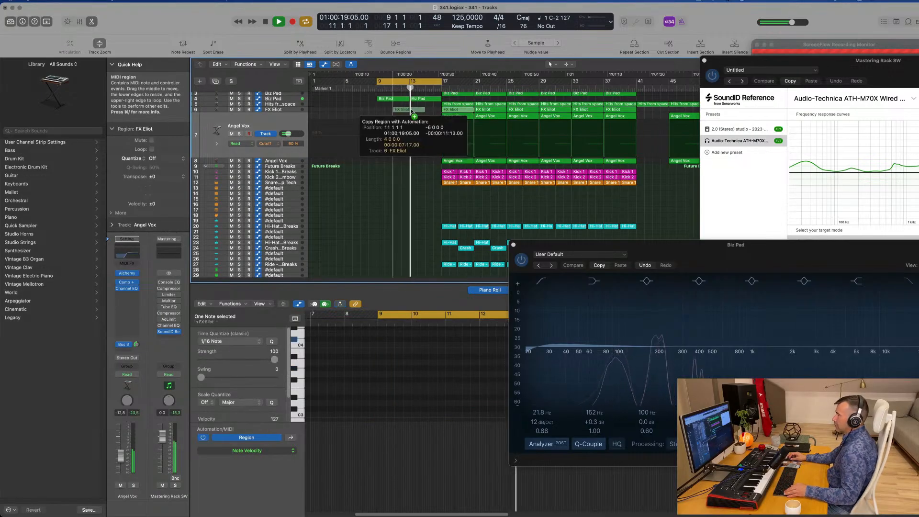
{"action": "left_click_drag", "start_coordinate": [393, 111], "coordinate": [393, 110]}
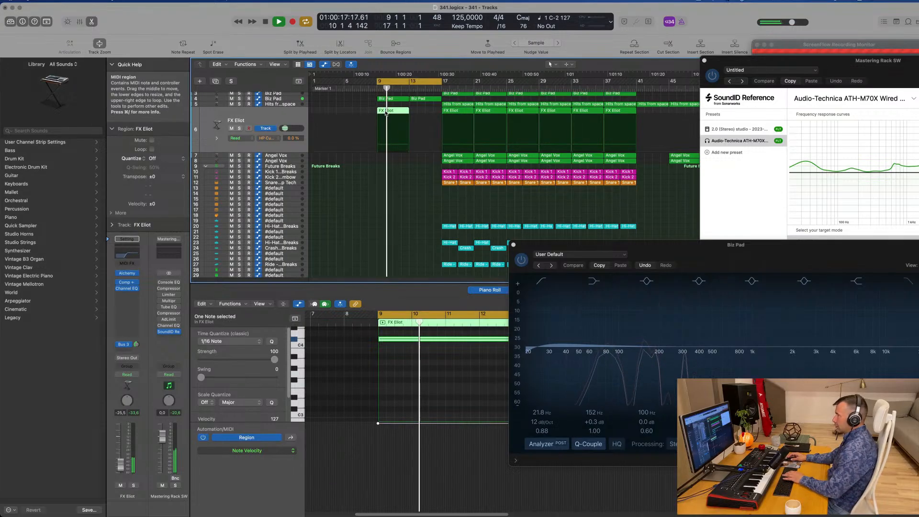
{"action": "left_click_drag", "start_coordinate": [386, 113], "coordinate": [423, 115]}
{"action": "key", "text": "BackSpace"}
Move the first Hits from space region from bar 17 to bar 13, select its track and replay from bar 9
{"action": "scroll", "coordinate": [448, 121], "scroll_direction": "up", "scroll_amount": 2}
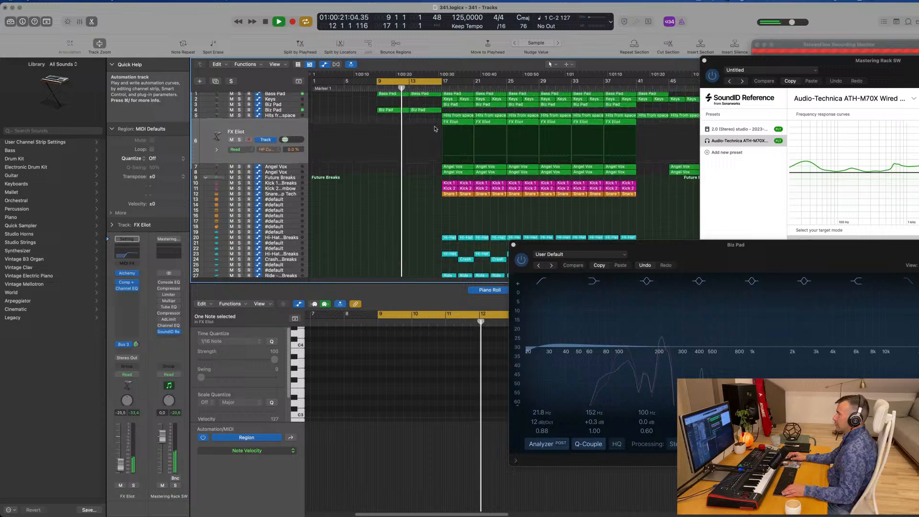
{"action": "left_click", "coordinate": [460, 118]}
{"action": "left_click_drag", "start_coordinate": [457, 119], "coordinate": [424, 119]}
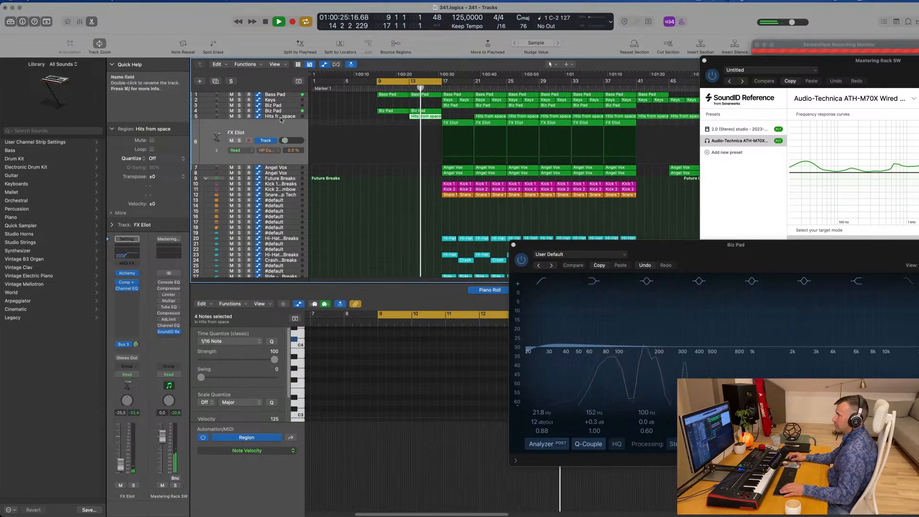
{"action": "left_click", "coordinate": [281, 118]}
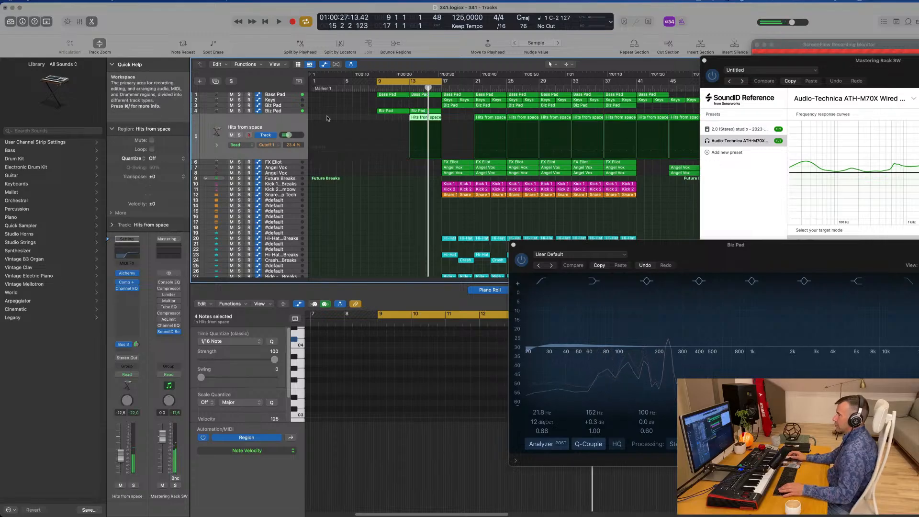
{"action": "key", "text": "space"}
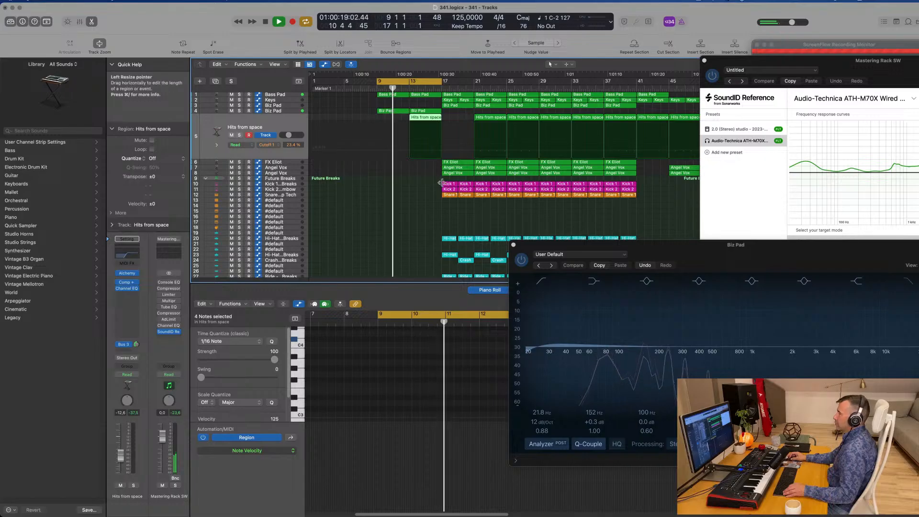
Delete the kick, snare, hi-hat, crash and ride regions between bars 17 and 25
{"action": "scroll", "coordinate": [436, 200], "scroll_direction": "down", "scroll_amount": 1}
{"action": "scroll", "coordinate": [436, 203], "scroll_direction": "down", "scroll_amount": 1}
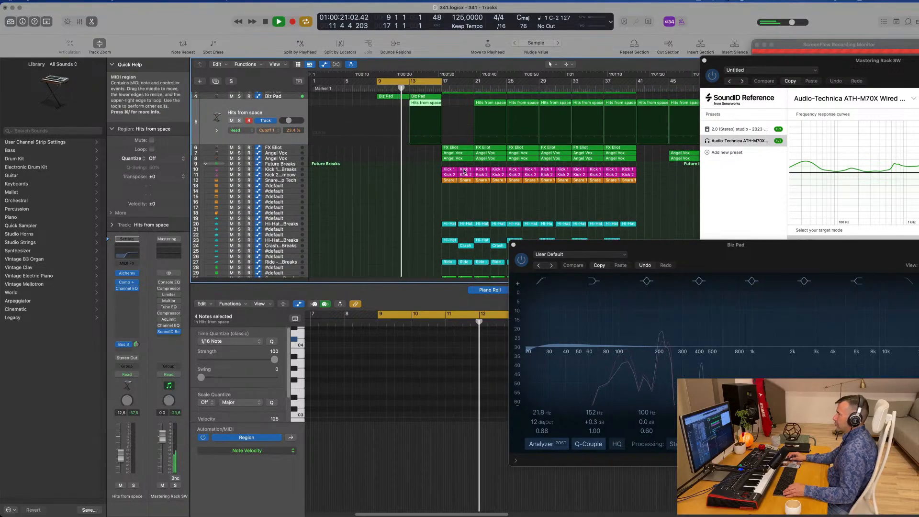
{"action": "left_click_drag", "start_coordinate": [460, 262], "coordinate": [501, 260]}
{"action": "key", "text": "Delete"}
{"action": "scroll", "coordinate": [493, 226], "scroll_direction": "up", "scroll_amount": 5}
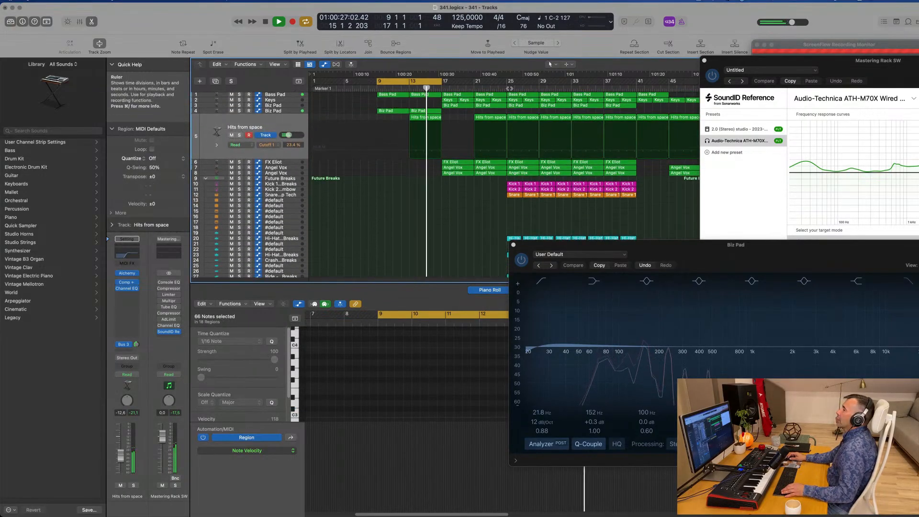
Extend the cycle range to bar 25 and delete the Angel Vox regions on both tracks between bars 17 and 25
{"action": "scroll", "coordinate": [501, 109], "scroll_direction": "up", "scroll_amount": 1}
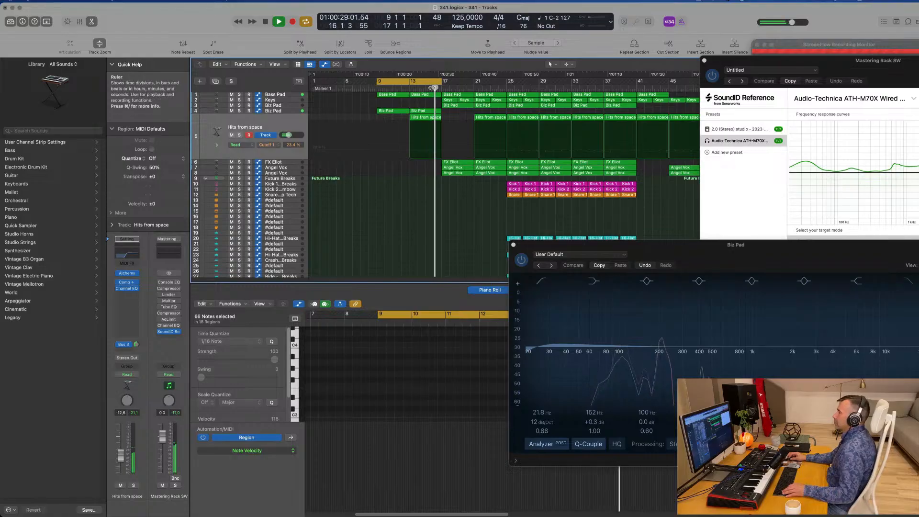
{"action": "left_click_drag", "start_coordinate": [445, 82], "coordinate": [507, 91]}
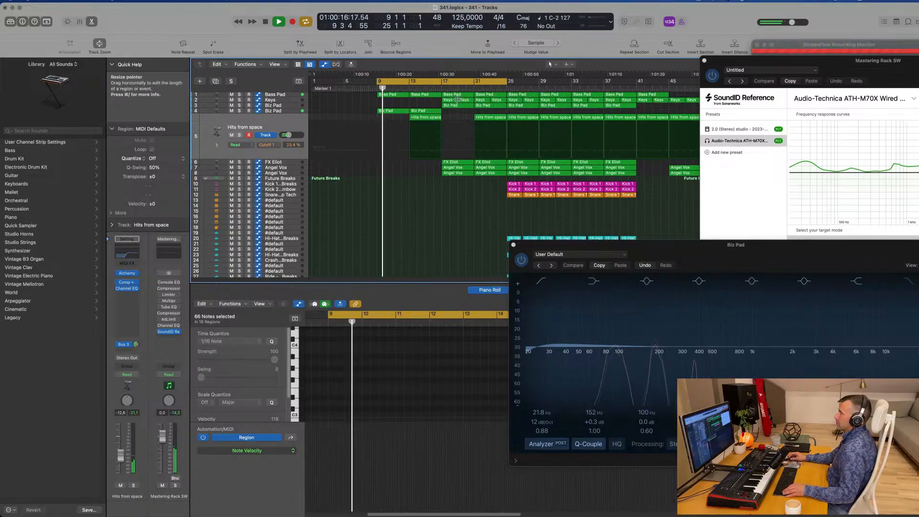
{"action": "left_click_drag", "start_coordinate": [432, 165], "coordinate": [488, 166]}
{"action": "left_click", "coordinate": [435, 172]}
{"action": "key", "text": "Delete"}
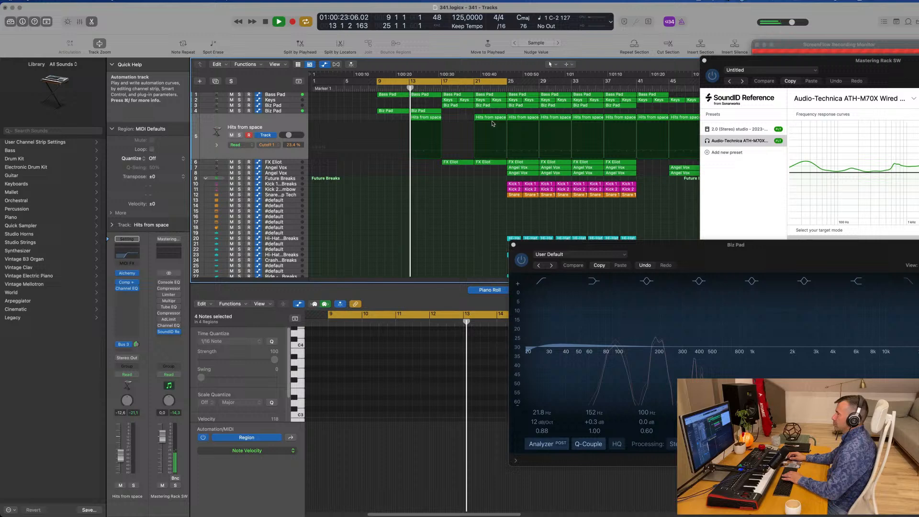
Copy the bar 13 Hits from space region to bar 17 and repeat the bar 13 Biz Pad region on track 4 up to bar 25
{"action": "left_click", "coordinate": [420, 119]}
{"action": "left_click", "coordinate": [436, 112]}
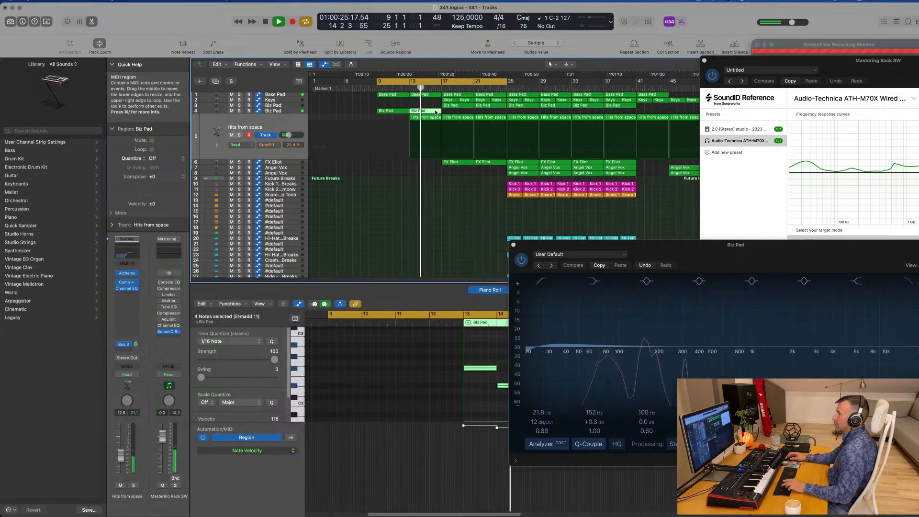
{"action": "key", "text": "super+r"}
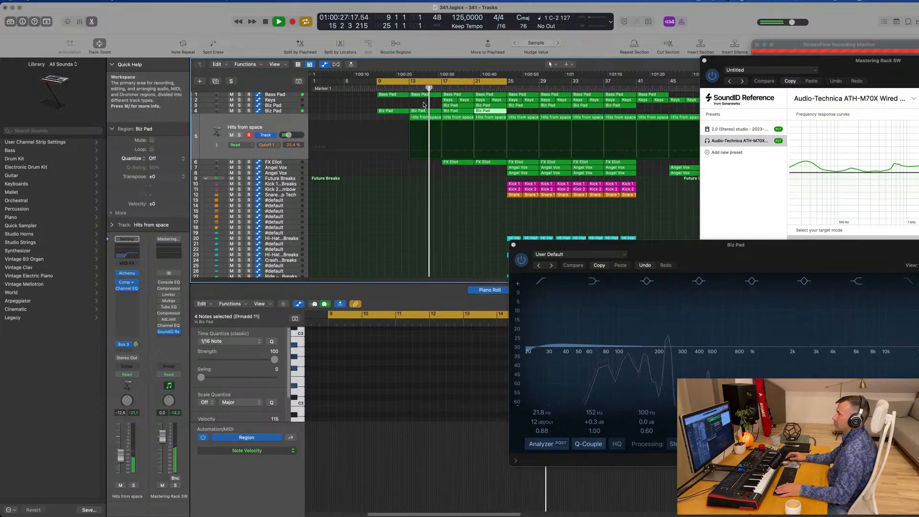
Delete the Keys regions and the track 3 Biz Pad regions between bars 17 and 25
{"action": "left_click_drag", "start_coordinate": [434, 102], "coordinate": [472, 104]}
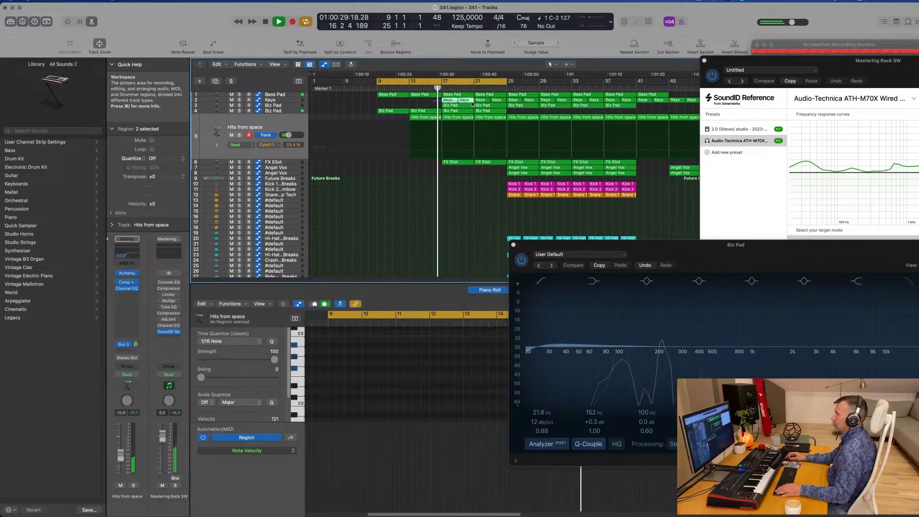
{"action": "key", "text": "Delete"}
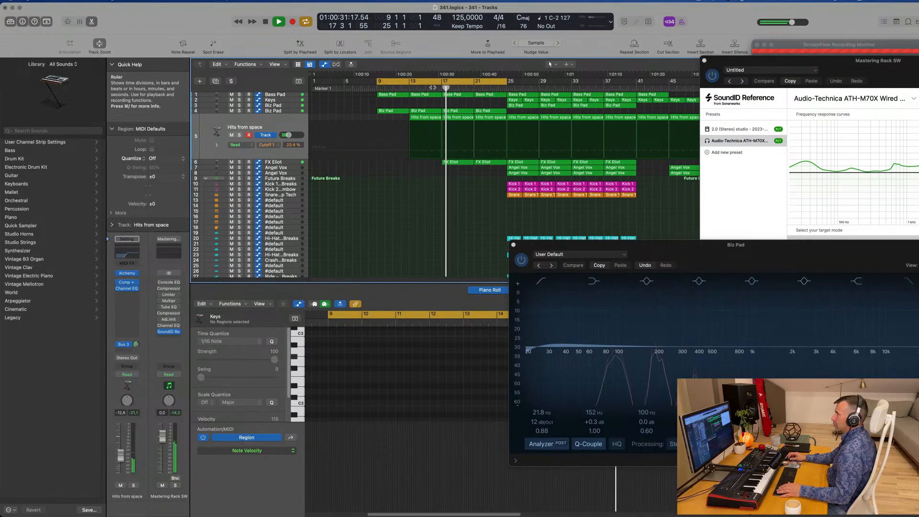
Add a drop to 20.0 Hz in the Bass Pad track's Low Cut Frequency automation just before bar 17
{"action": "left_click", "coordinate": [282, 95]}
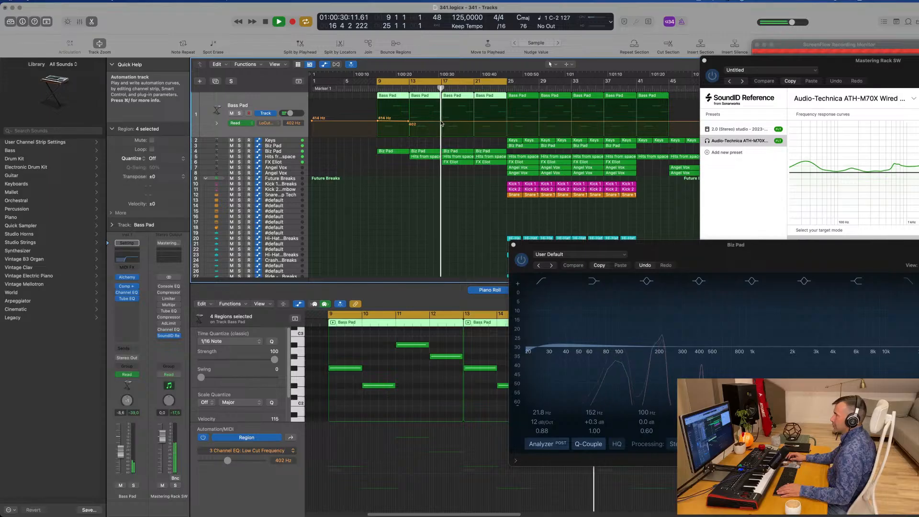
{"action": "left_click", "coordinate": [441, 123]}
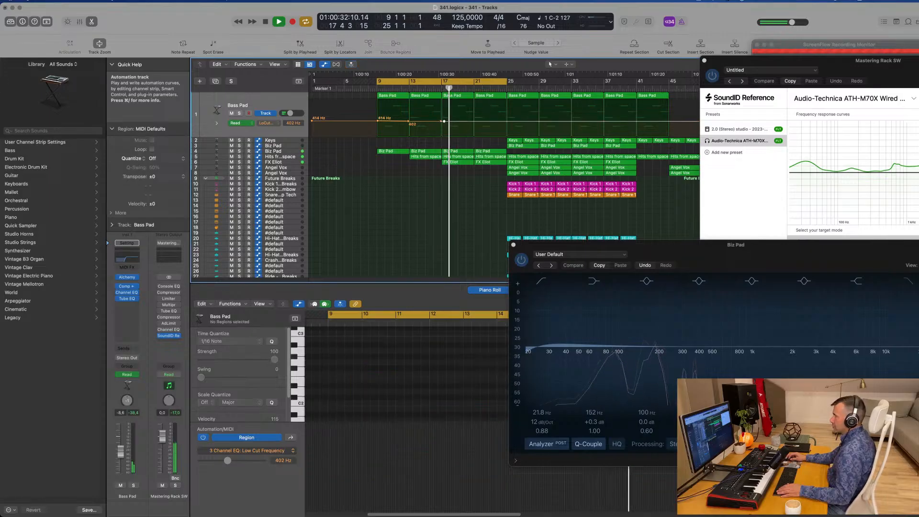
{"action": "left_click_drag", "start_coordinate": [444, 122], "coordinate": [445, 138]}
{"action": "key", "text": "space"}
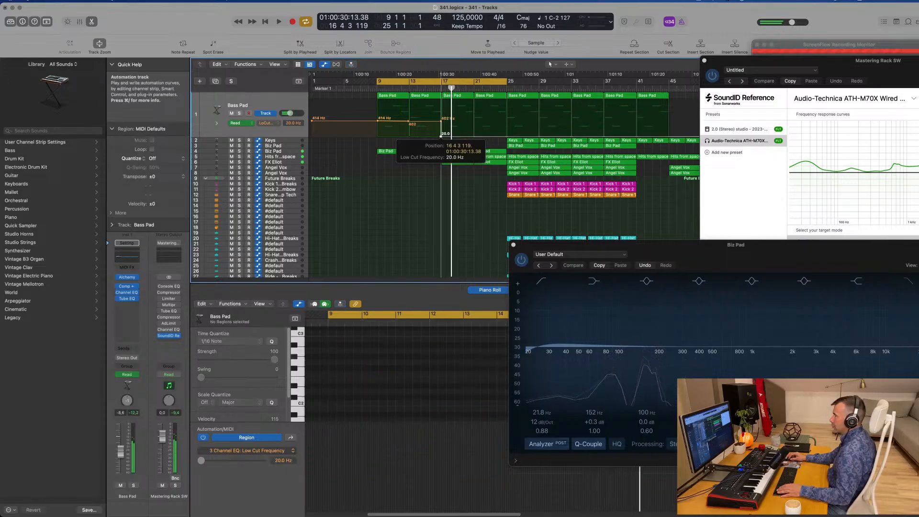
{"action": "key", "text": "space"}
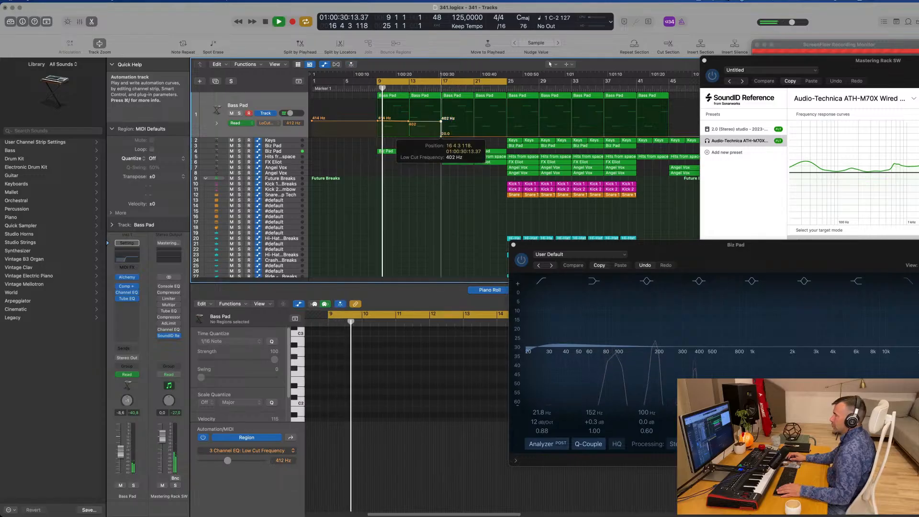
{"action": "left_click", "coordinate": [441, 136]}
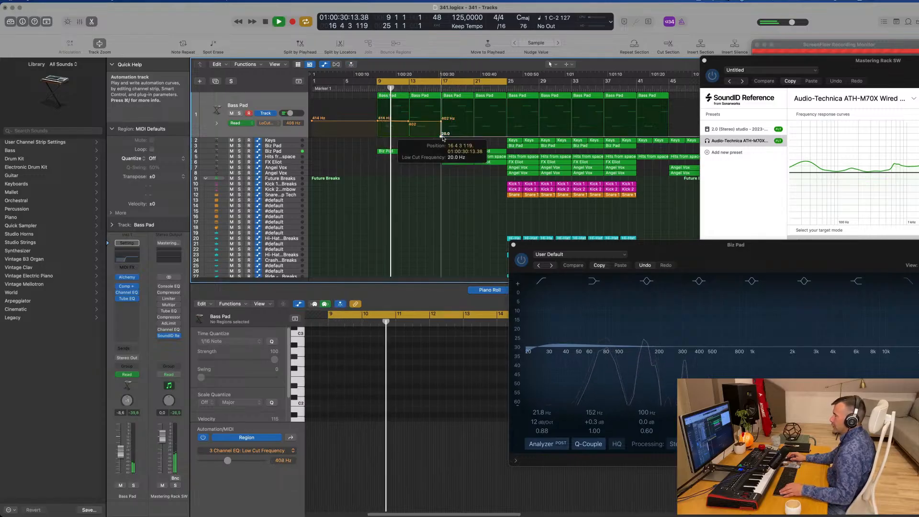
Move the Bass Pad low-cut drop closer to the start of bar 17 and remove the automation point near bar 13
{"action": "key", "text": "super+Right"}
{"action": "key", "text": "super+Right"}
{"action": "key", "text": "super+Right"}
{"action": "key", "text": "super+Right"}
{"action": "key", "text": "super+Right"}
{"action": "key", "text": "super+Right"}
{"action": "key", "text": "super+Right"}
{"action": "key", "text": "super+Right"}
{"action": "scroll", "coordinate": [671, 140], "scroll_direction": "right", "scroll_amount": 3}
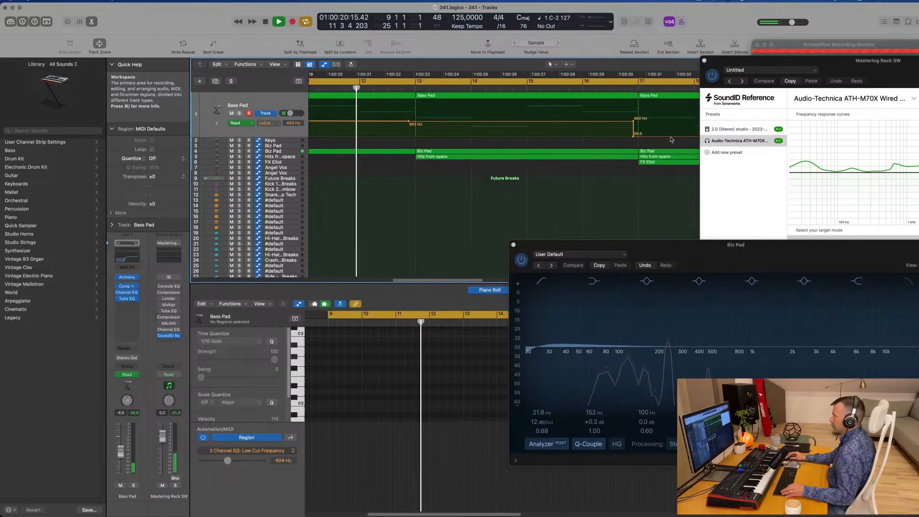
{"action": "left_click_drag", "start_coordinate": [633, 135], "coordinate": [636, 119]}
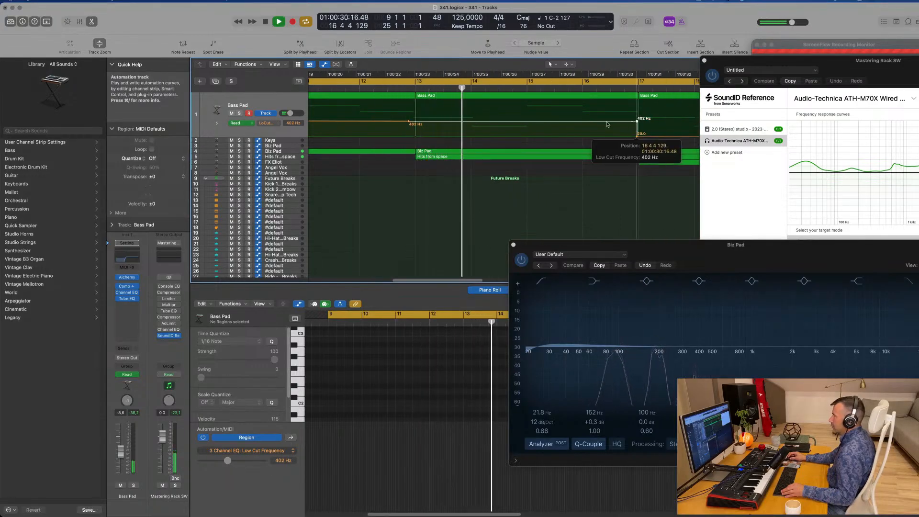
{"action": "left_click", "coordinate": [408, 122]}
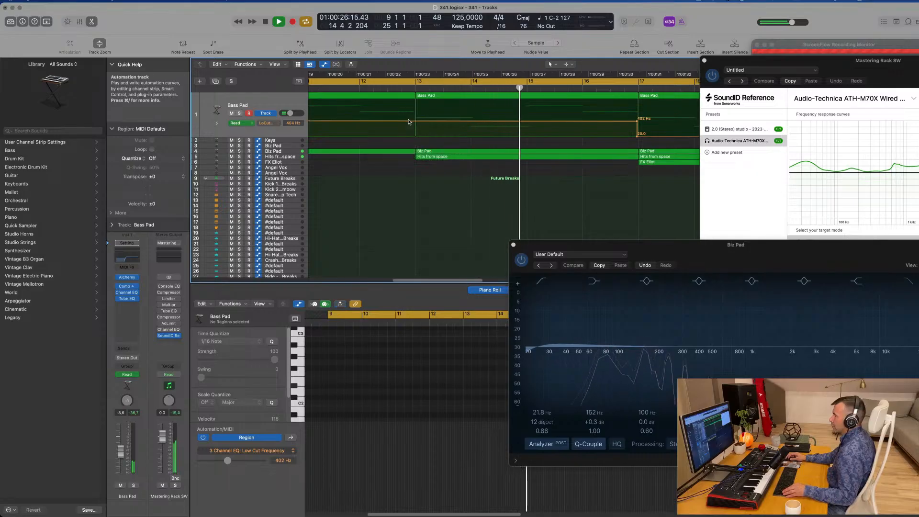
Delete the Keys, track 3 Biz Pad and both Angel Vox regions between bars 25 and 29
{"action": "scroll", "coordinate": [473, 173], "scroll_direction": "down", "scroll_amount": 5}
{"action": "scroll", "coordinate": [472, 173], "scroll_direction": "down", "scroll_amount": 3}
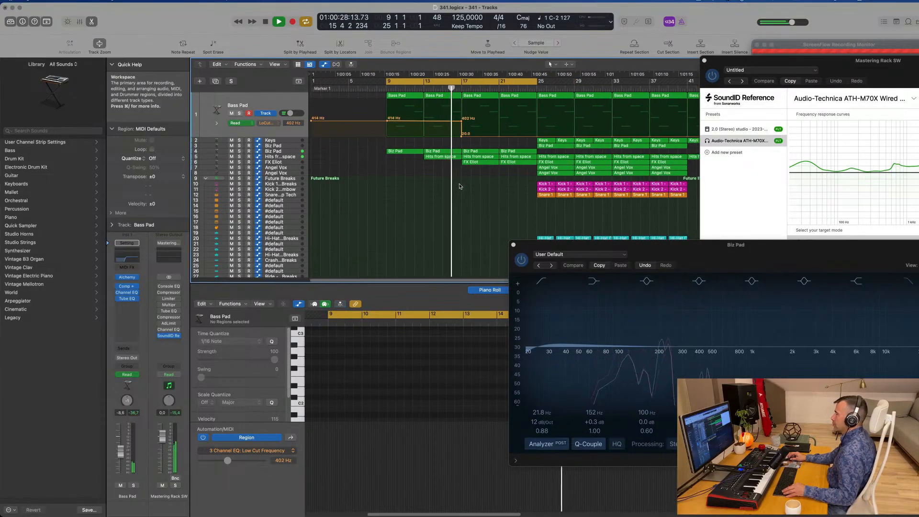
{"action": "scroll", "coordinate": [477, 185], "scroll_direction": "up", "scroll_amount": 4}
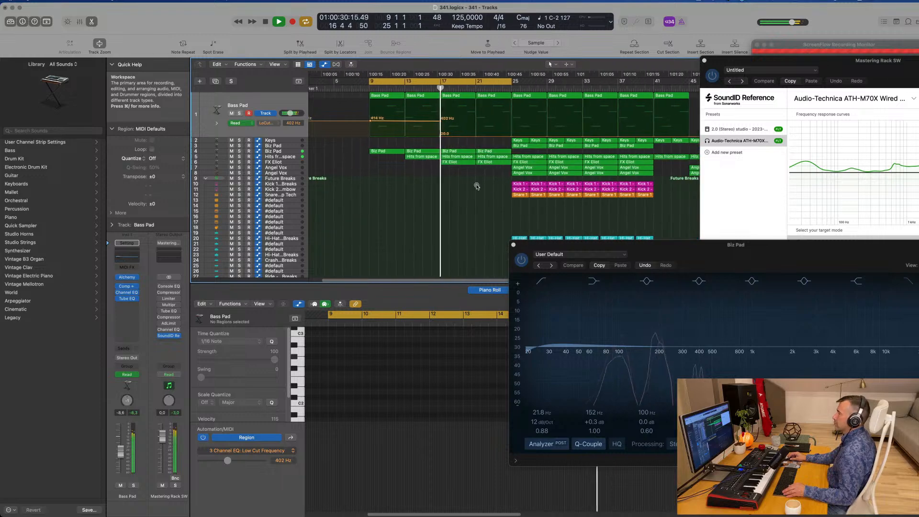
{"action": "scroll", "coordinate": [473, 186], "scroll_direction": "down", "scroll_amount": 4}
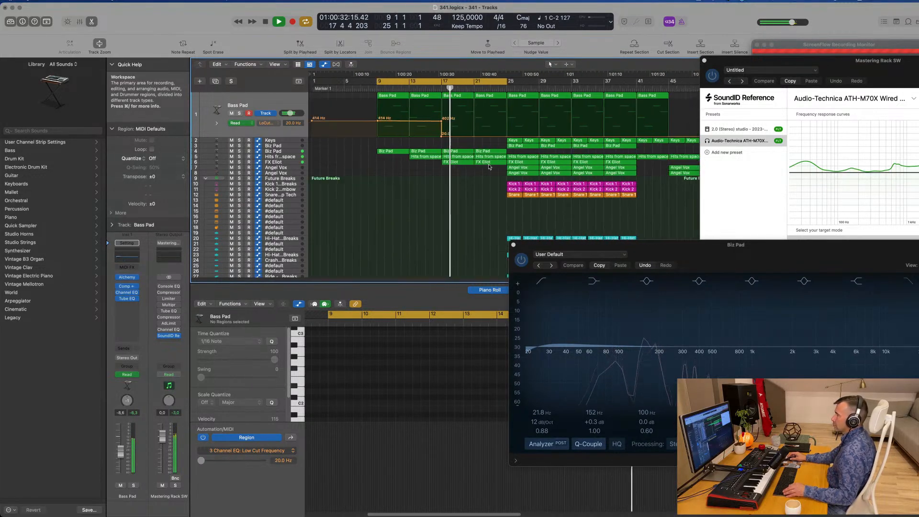
{"action": "left_click", "coordinate": [450, 162]}
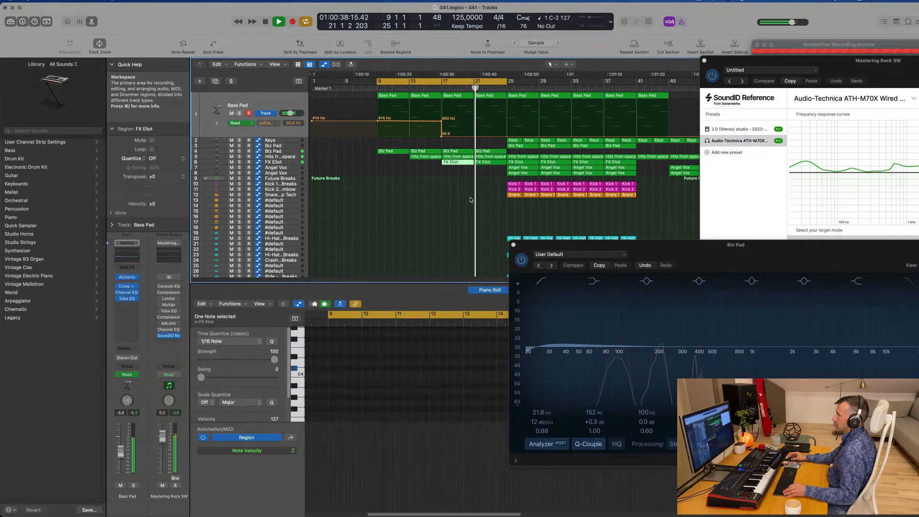
{"action": "scroll", "coordinate": [470, 199], "scroll_direction": "down", "scroll_amount": 4}
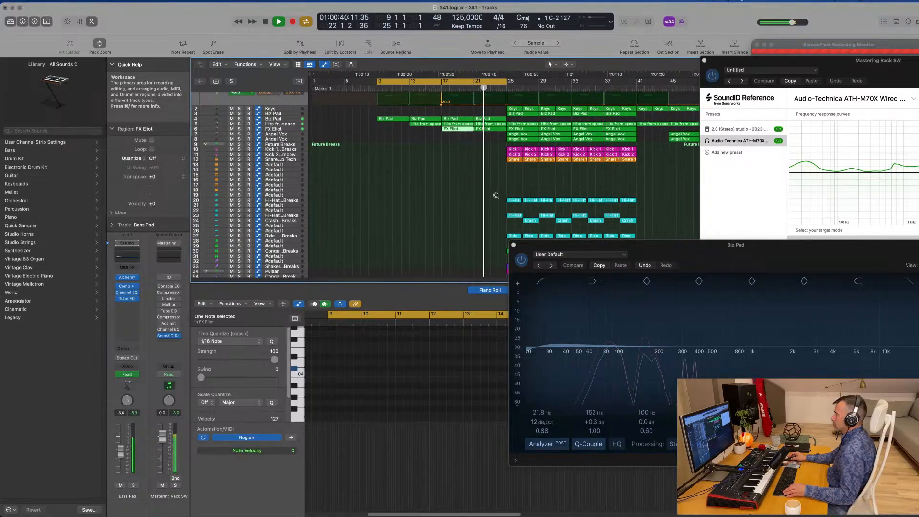
{"action": "scroll", "coordinate": [496, 182], "scroll_direction": "up", "scroll_amount": 5}
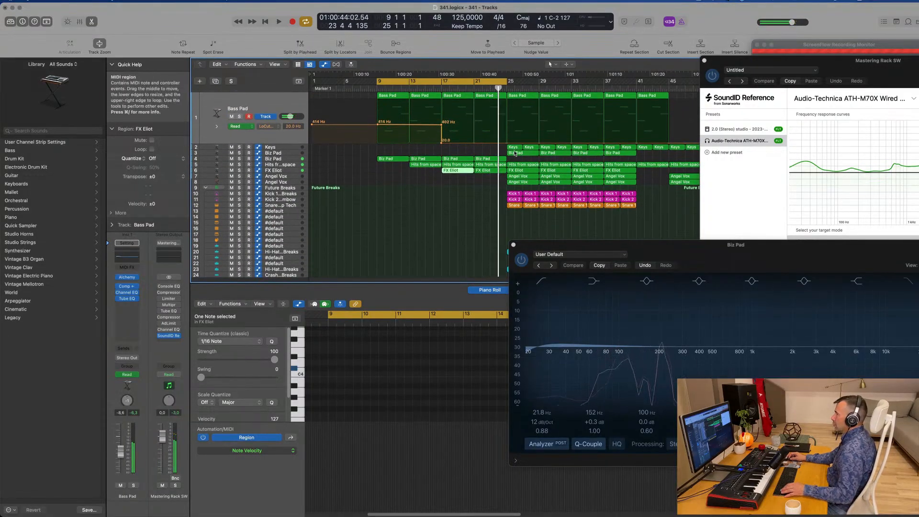
{"action": "left_click", "coordinate": [533, 152]}
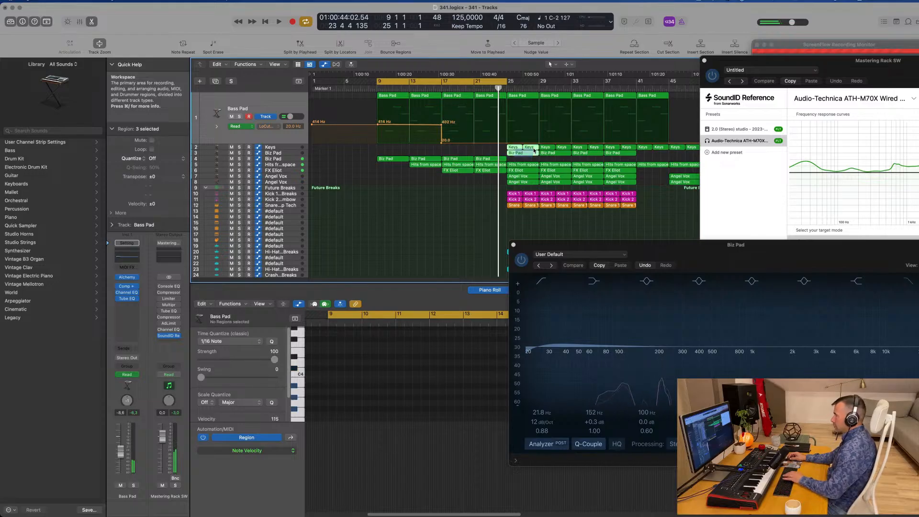
{"action": "key", "text": "Delete"}
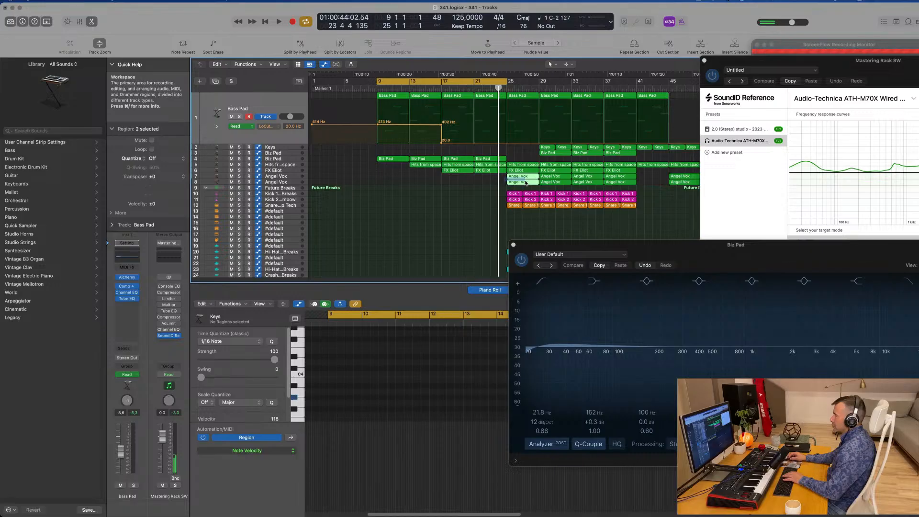
{"action": "key", "text": "Delete"}
Extend the cycle range to bar 29 and play the arrangement from about bar 24
{"action": "key", "text": "space"}
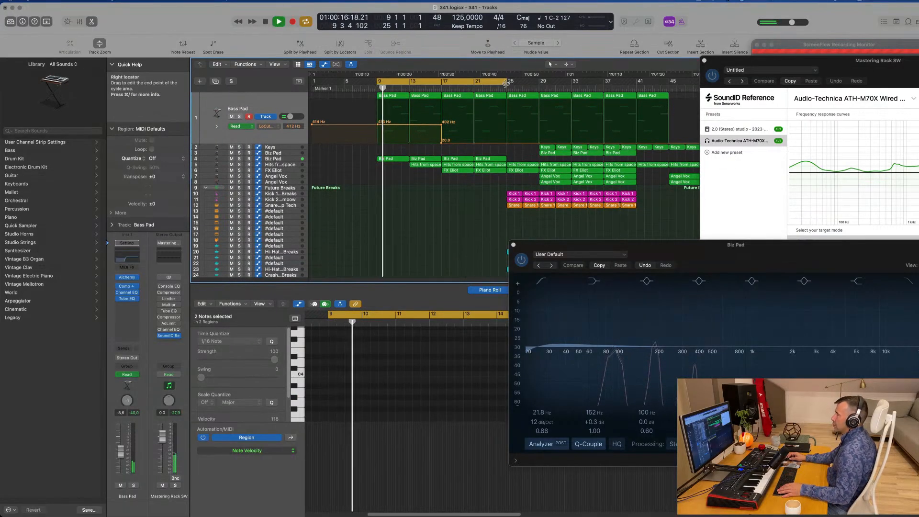
{"action": "left_click_drag", "start_coordinate": [505, 84], "coordinate": [540, 84]}
{"action": "left_click", "coordinate": [499, 86]}
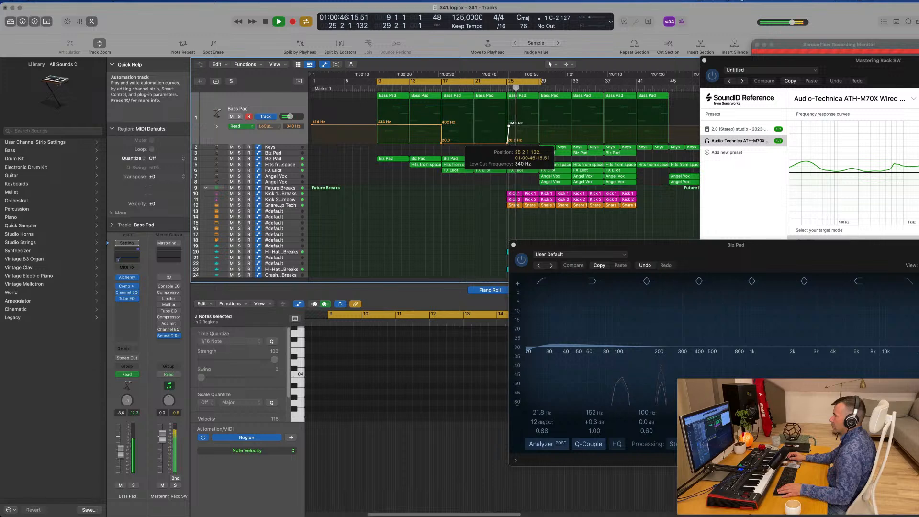
{"action": "key", "text": "space"}
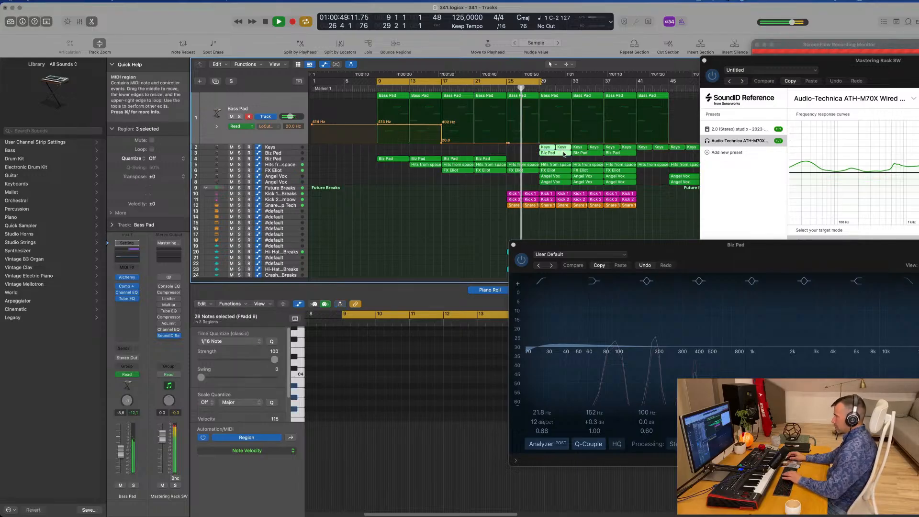
Delete the Keys and track 3 Biz Pad regions between bars 29 and 33, plus the Hits from space region at bar 25
{"action": "key", "text": "Delete"}
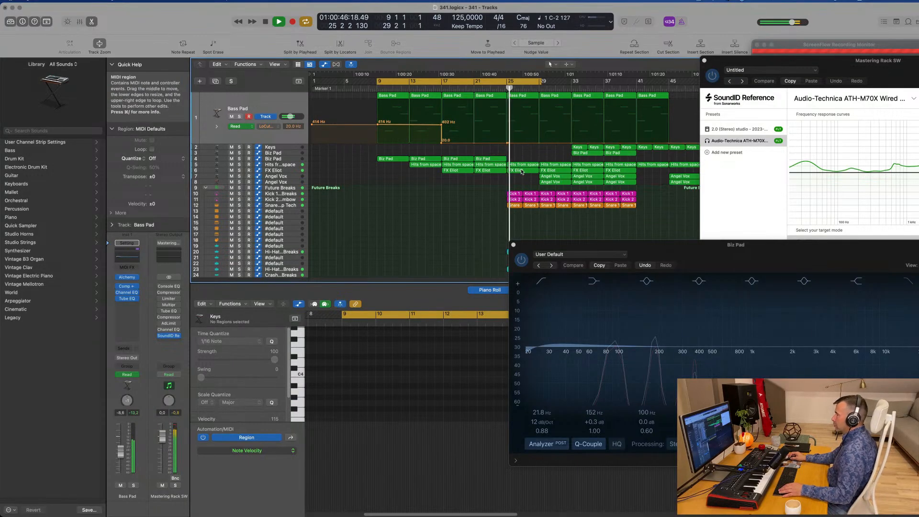
{"action": "key", "text": "Delete"}
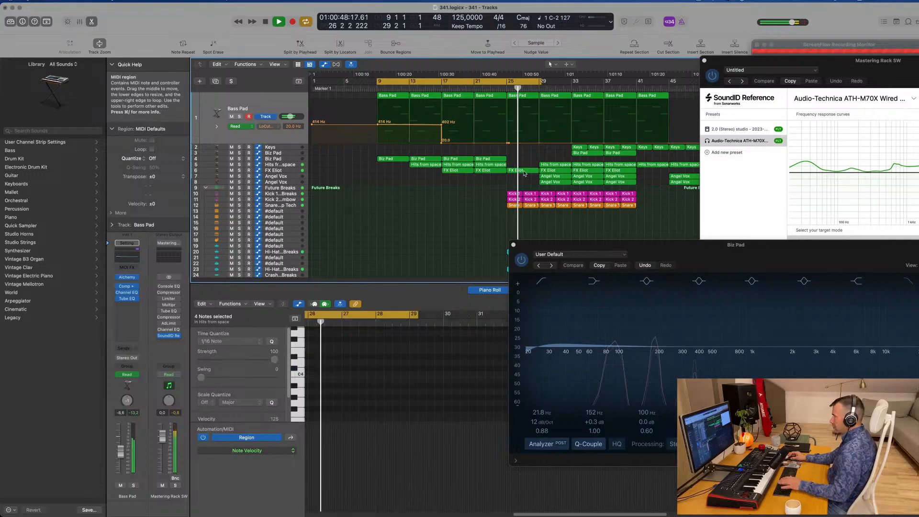
Replay the passage from about bar 24 and delete the Angel Vox and Hits from space regions at bar 29
{"action": "left_click", "coordinate": [499, 88]}
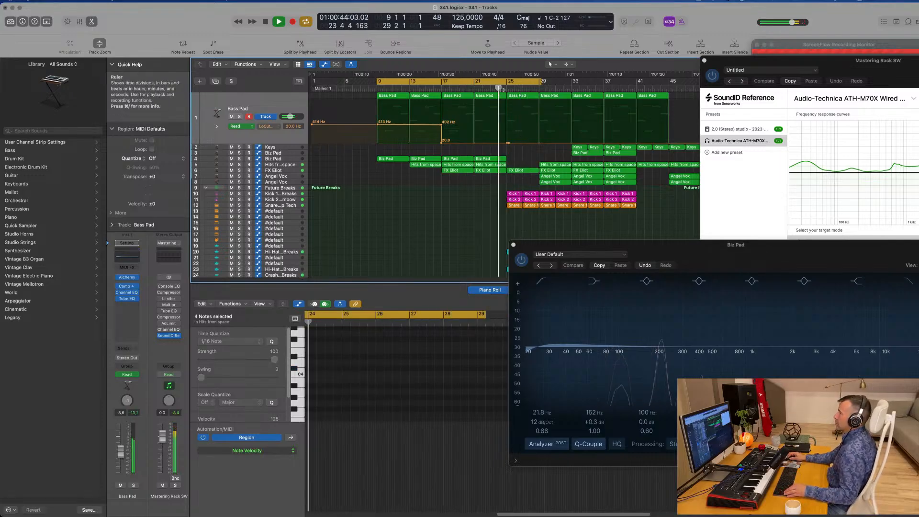
{"action": "scroll", "coordinate": [482, 195], "scroll_direction": "right", "scroll_amount": 3}
{"action": "scroll", "coordinate": [482, 194], "scroll_direction": "left", "scroll_amount": 3}
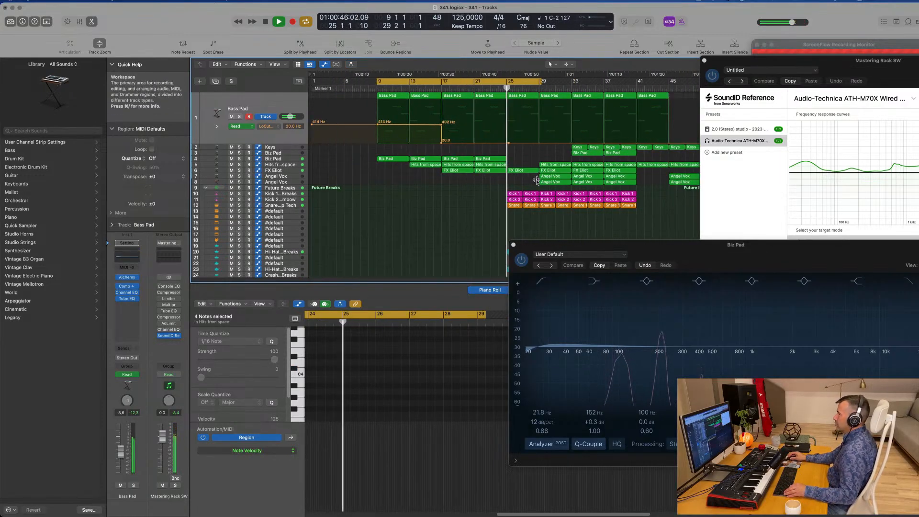
{"action": "left_click", "coordinate": [551, 165]}
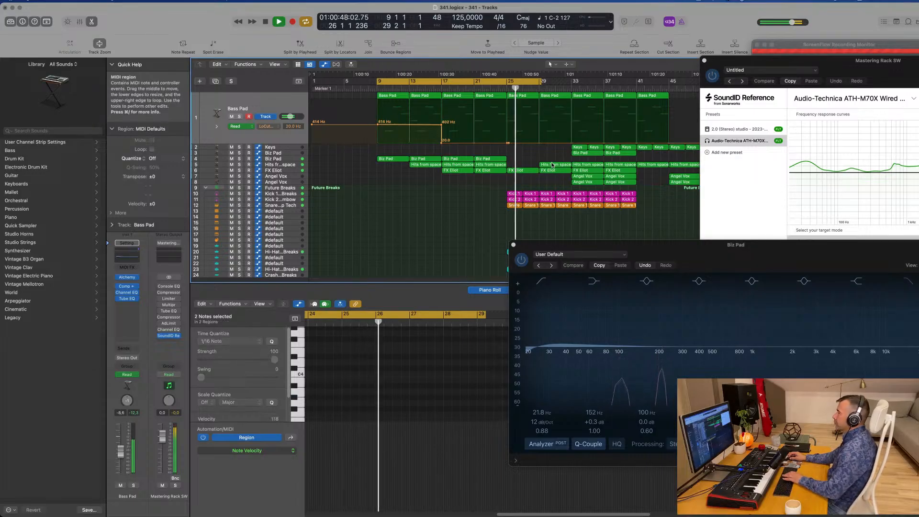
{"action": "key", "text": "Delete"}
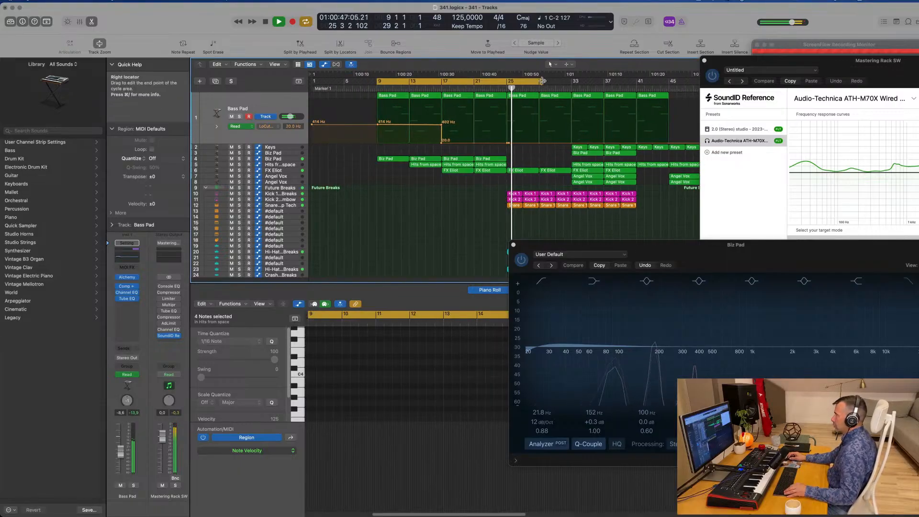
Extend the cycle range to bar 33 and briefly audition the FX Eliot track in solo
{"action": "left_click_drag", "start_coordinate": [543, 81], "coordinate": [571, 81]}
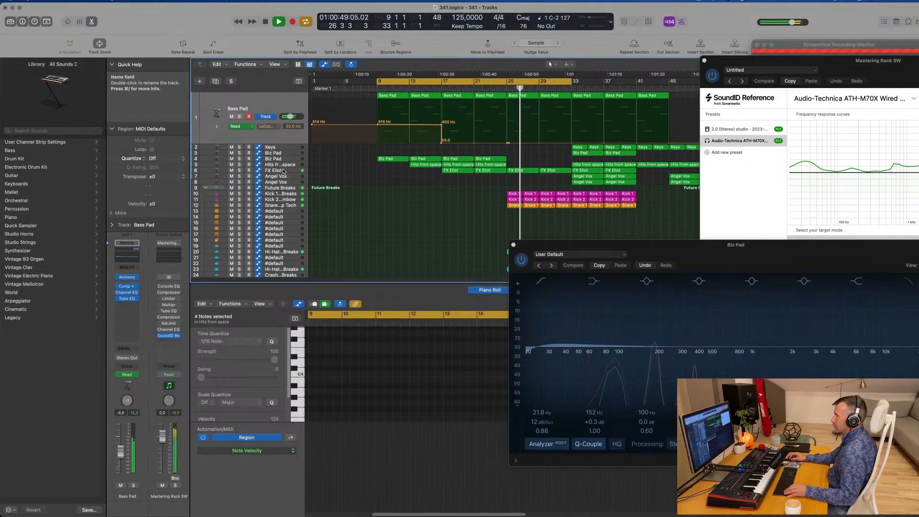
{"action": "left_click", "coordinate": [265, 171]}
{"action": "left_click", "coordinate": [240, 146]}
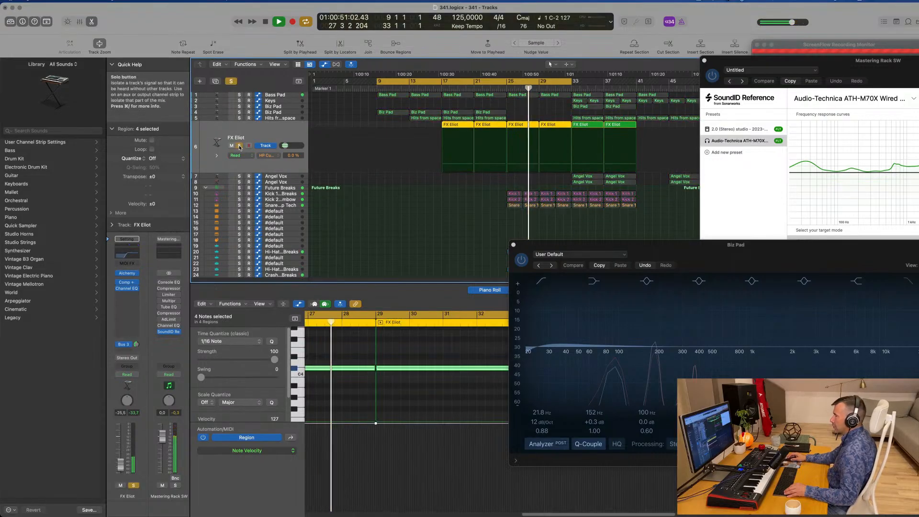
{"action": "left_click", "coordinate": [240, 146]}
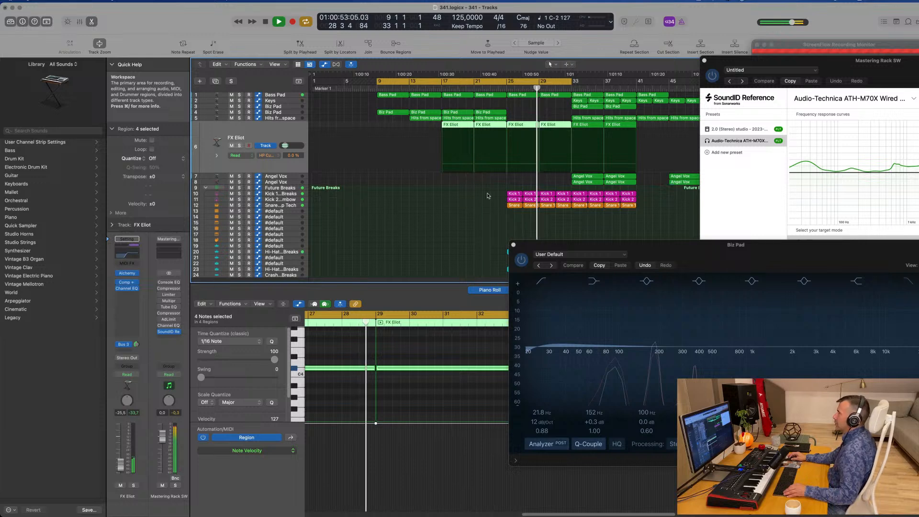
Close the Biz Pad EQ window and replay the arrangement from about bar 25
{"action": "left_click_drag", "start_coordinate": [514, 244], "coordinate": [558, 232]}
{"action": "left_click", "coordinate": [558, 231]}
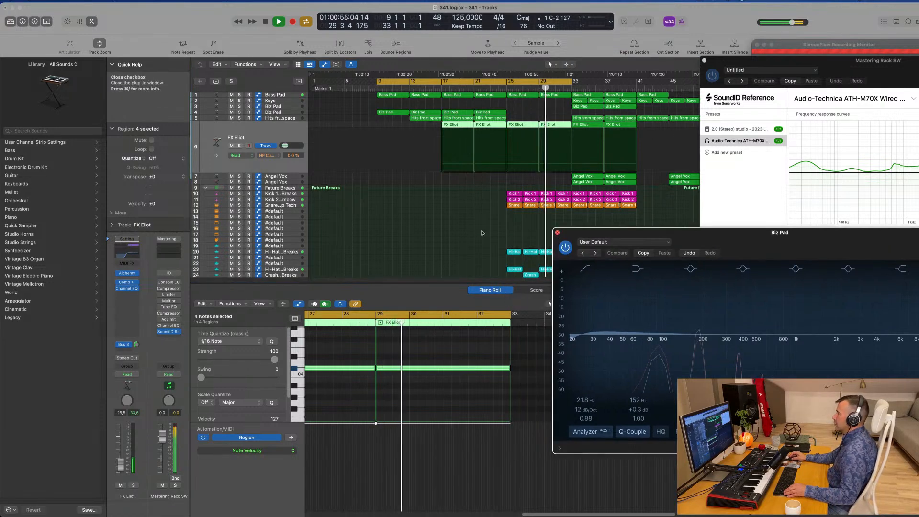
{"action": "scroll", "coordinate": [473, 231], "scroll_direction": "down", "scroll_amount": 3}
{"action": "scroll", "coordinate": [471, 230], "scroll_direction": "up", "scroll_amount": 4}
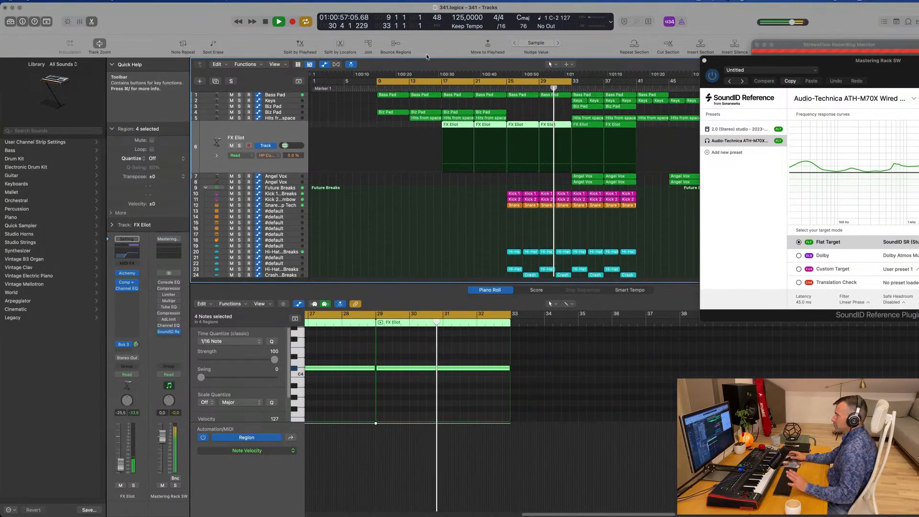
{"action": "left_click", "coordinate": [506, 88]}
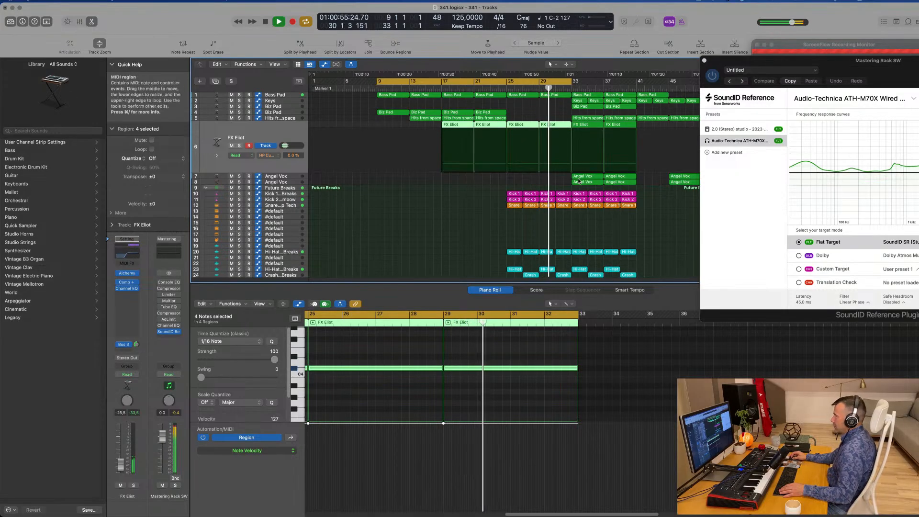
Delete the regions on both Angel Vox tracks between bars 33 and 41, and extend the cycle range to bar 41
{"action": "left_click_drag", "start_coordinate": [566, 177], "coordinate": [646, 185]}
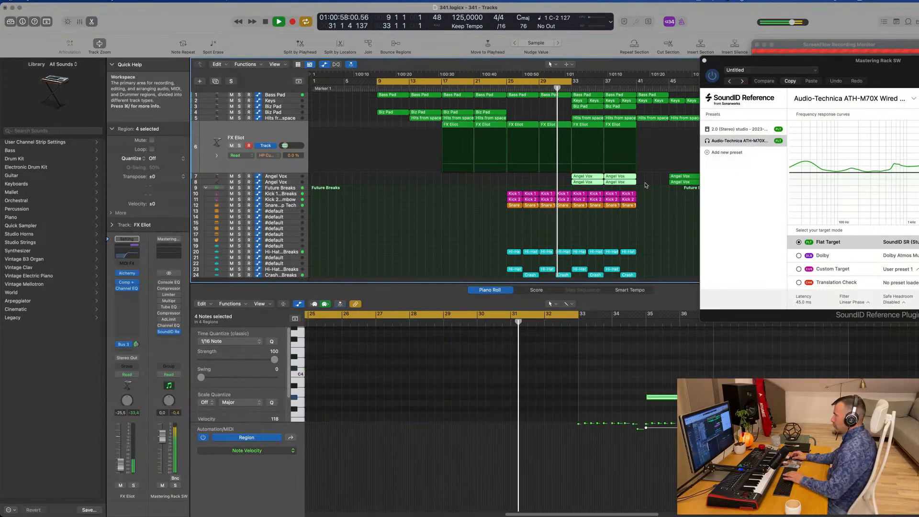
{"action": "key", "text": "Delete"}
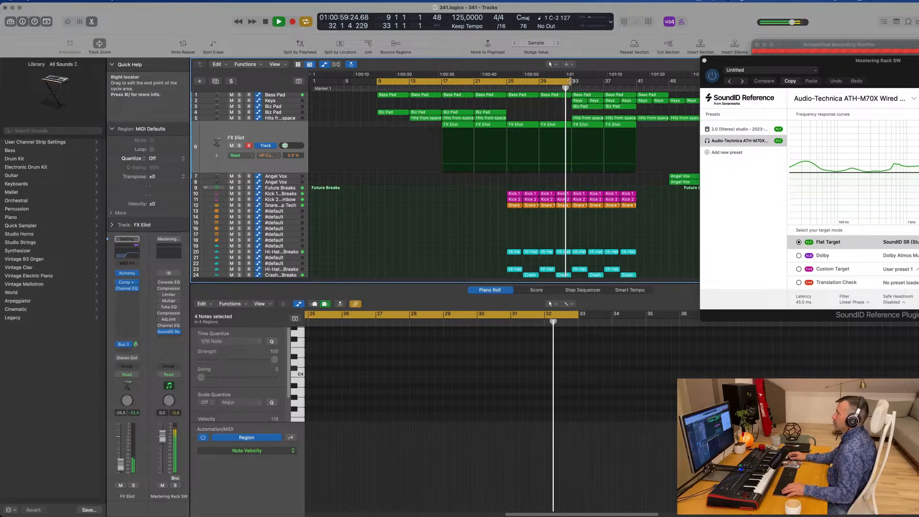
{"action": "left_click_drag", "start_coordinate": [572, 81], "coordinate": [637, 82]}
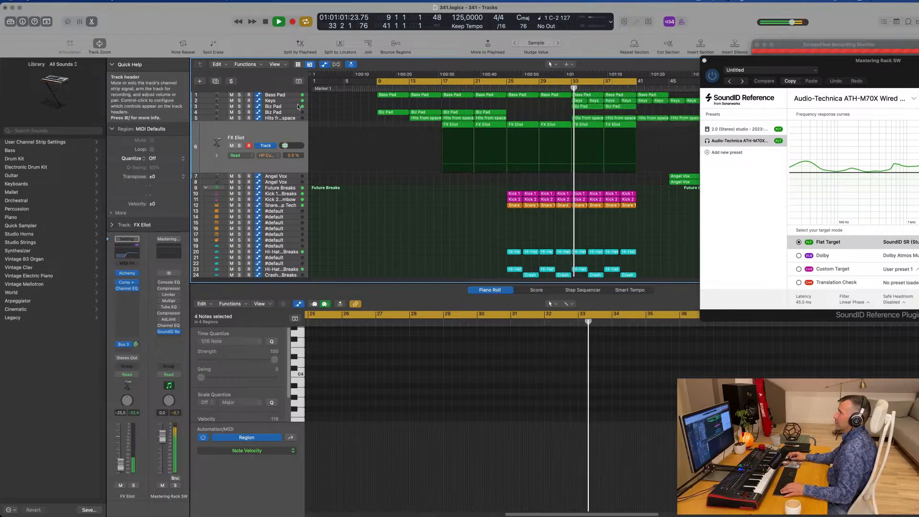
Lower the Keys track's Cutoff automation point at bar 33 to about 53 % and replay from about bar 33
{"action": "left_click", "coordinate": [295, 100]}
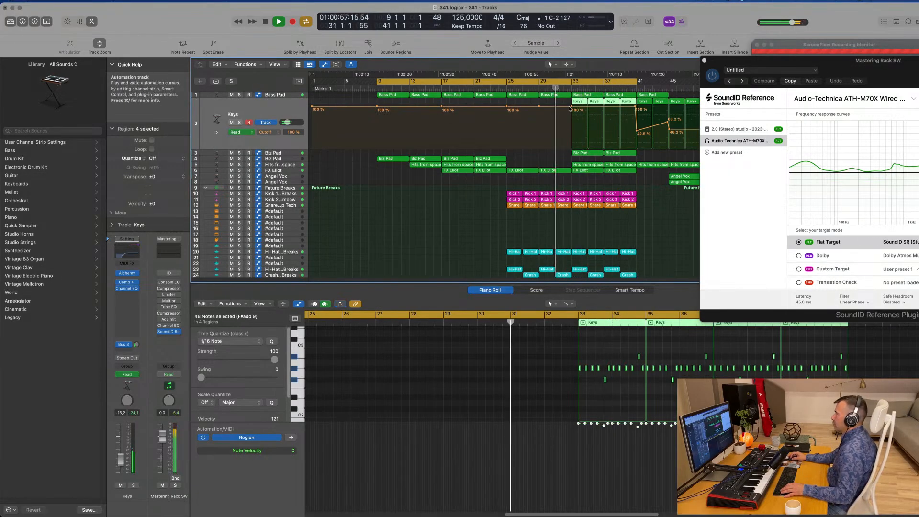
{"action": "left_click_drag", "start_coordinate": [571, 107], "coordinate": [572, 125]}
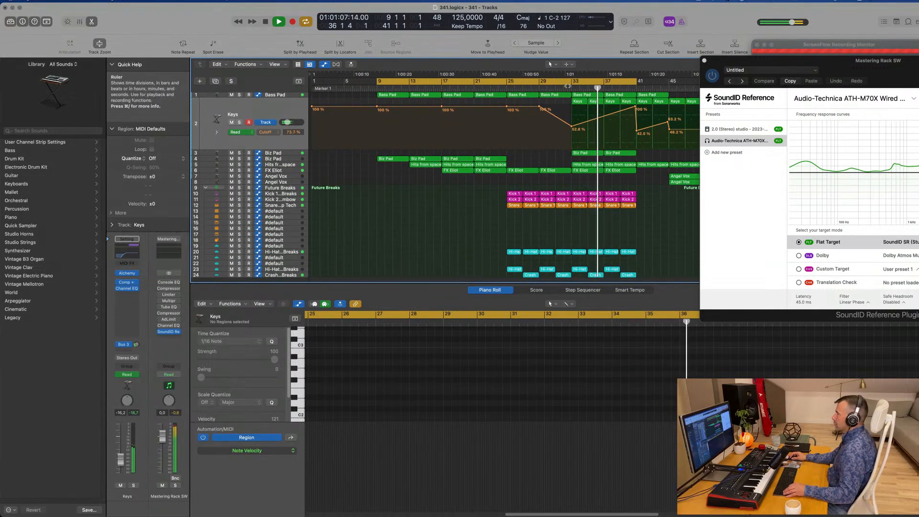
{"action": "left_click", "coordinate": [568, 86]}
Delete both track 3 Biz Pad regions between bars 33 and 41
{"action": "left_click", "coordinate": [591, 153]}
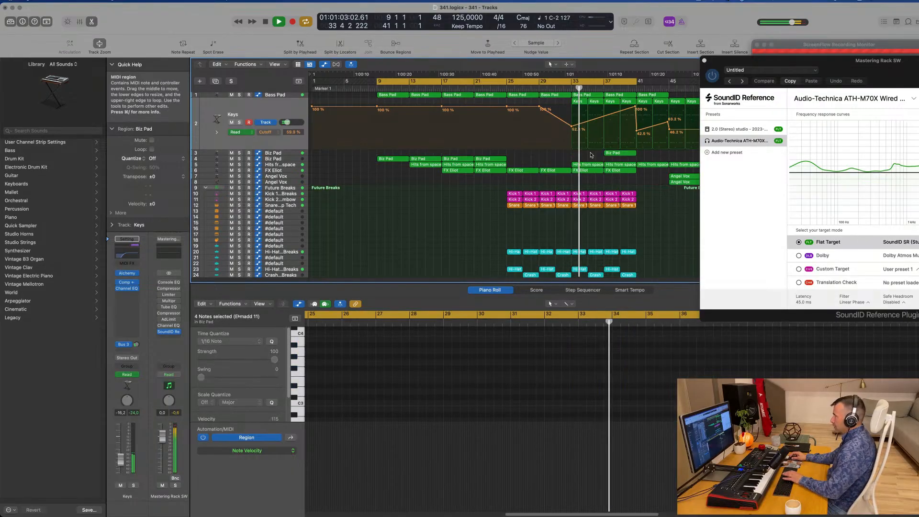
{"action": "left_click", "coordinate": [613, 154]}
{"action": "key", "text": "Delete"}
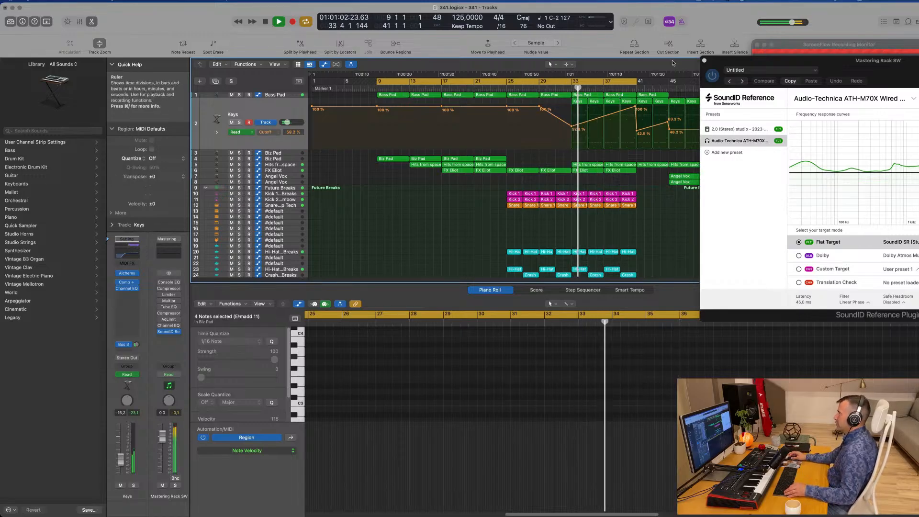
Close the SoundID Reference plug-in window and the ScreenFlow Recording Monitor window covering the arrangement
{"action": "left_click_drag", "start_coordinate": [723, 61], "coordinate": [338, 70]}
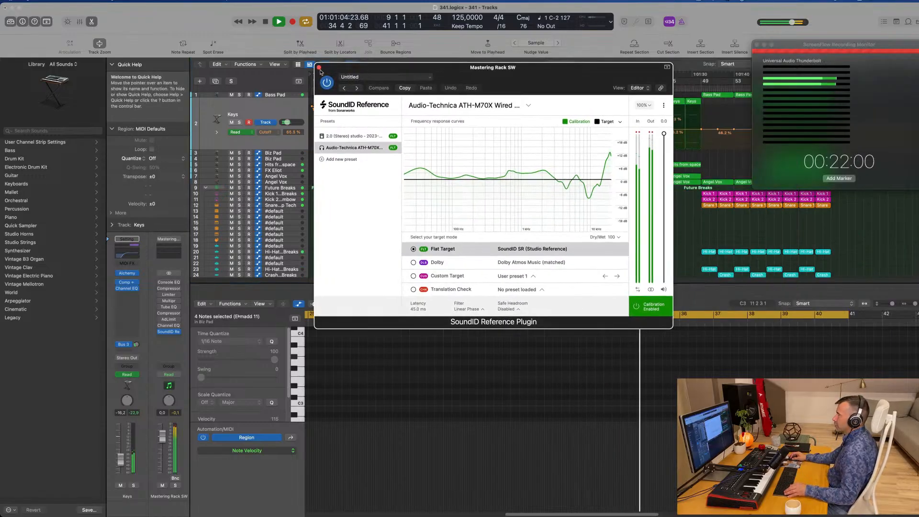
{"action": "left_click", "coordinate": [318, 67]}
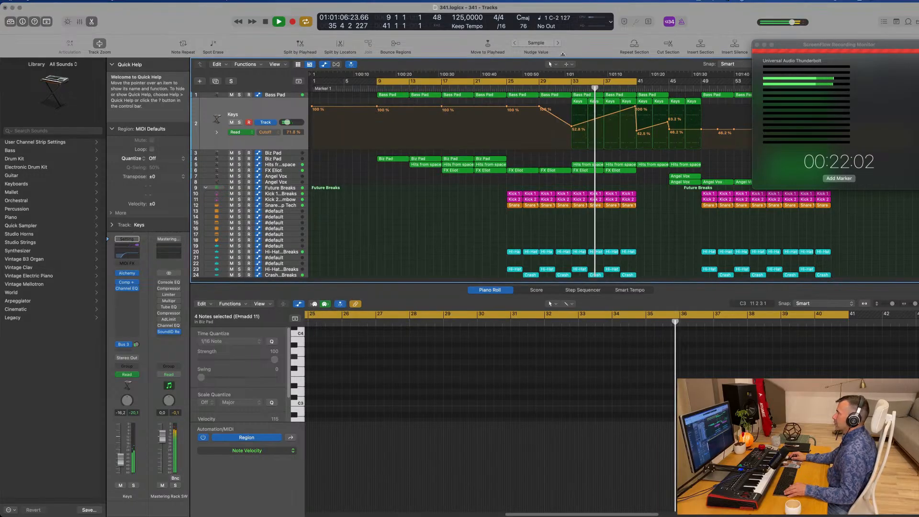
{"action": "left_click_drag", "start_coordinate": [765, 45], "coordinate": [741, 48]}
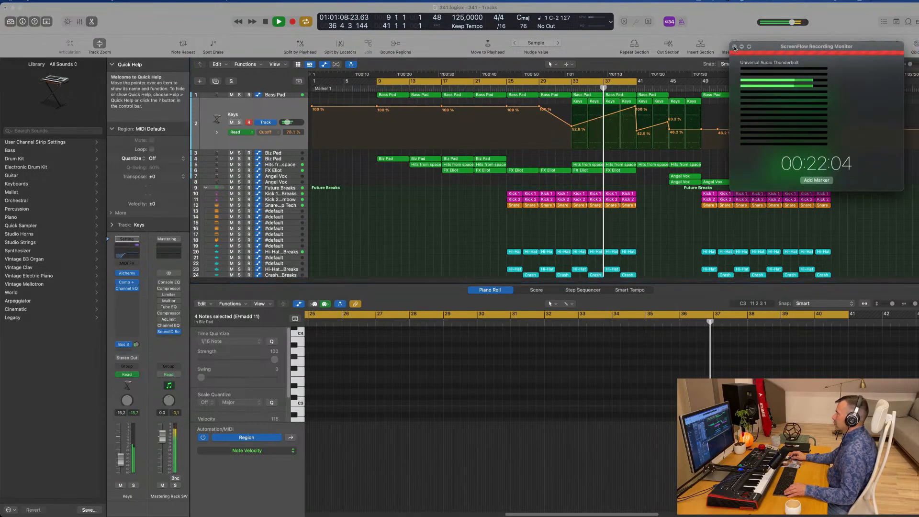
{"action": "left_click", "coordinate": [735, 47]}
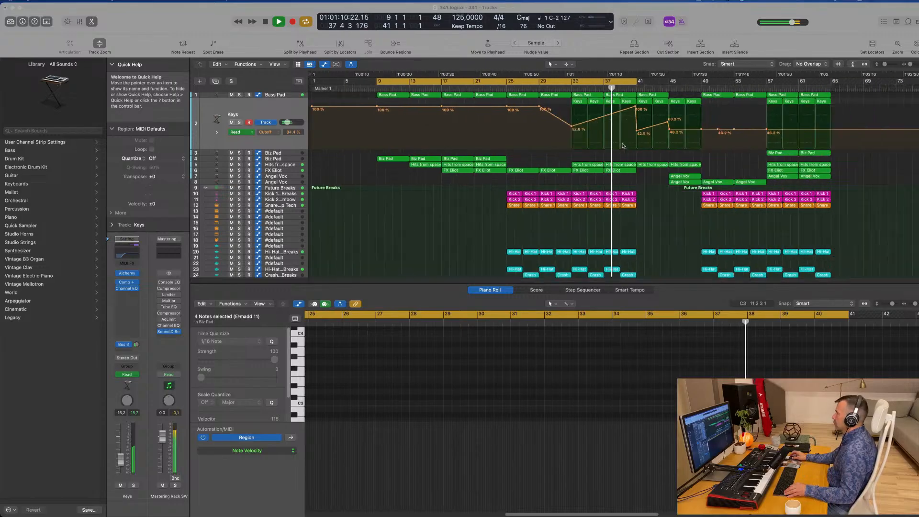
Extend the cycle range to bar 49 and lower the Hits from space track's volume to -15.2 dB
{"action": "left_click_drag", "start_coordinate": [638, 83], "coordinate": [701, 87]}
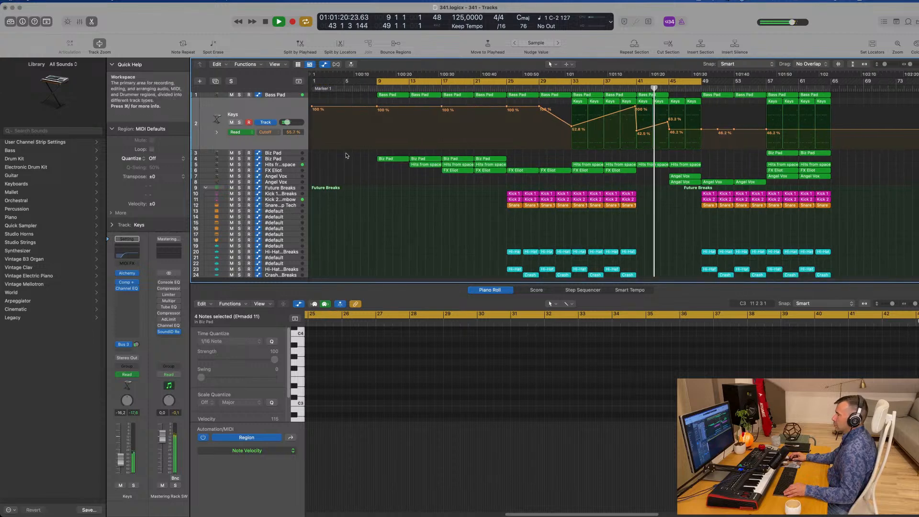
{"action": "left_click", "coordinate": [208, 165]}
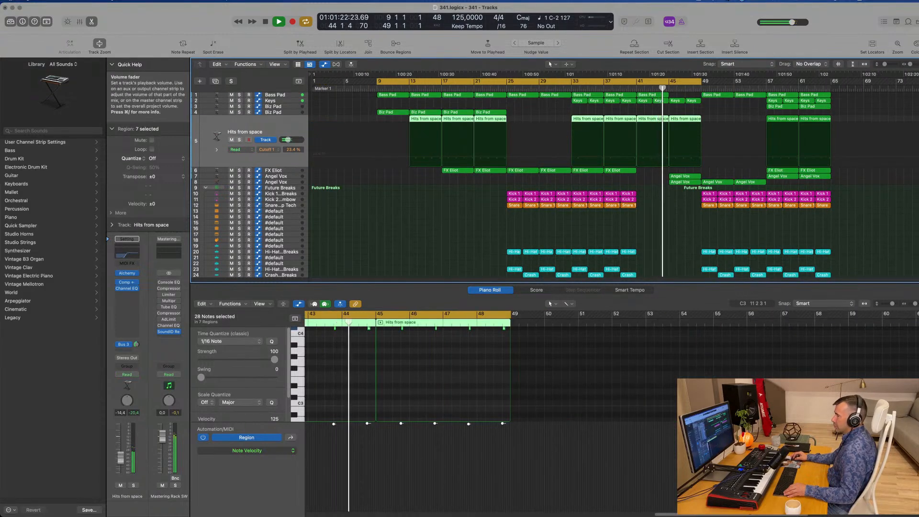
{"action": "left_click_drag", "start_coordinate": [121, 461], "coordinate": [120, 462]}
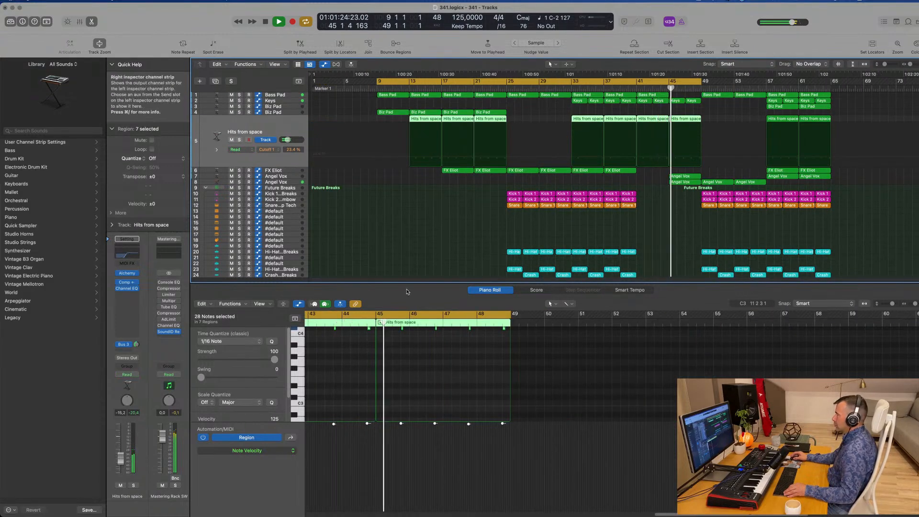
{"action": "scroll", "coordinate": [598, 215], "scroll_direction": "up", "scroll_amount": 2}
{"action": "scroll", "coordinate": [598, 215], "scroll_direction": "down", "scroll_amount": 2}
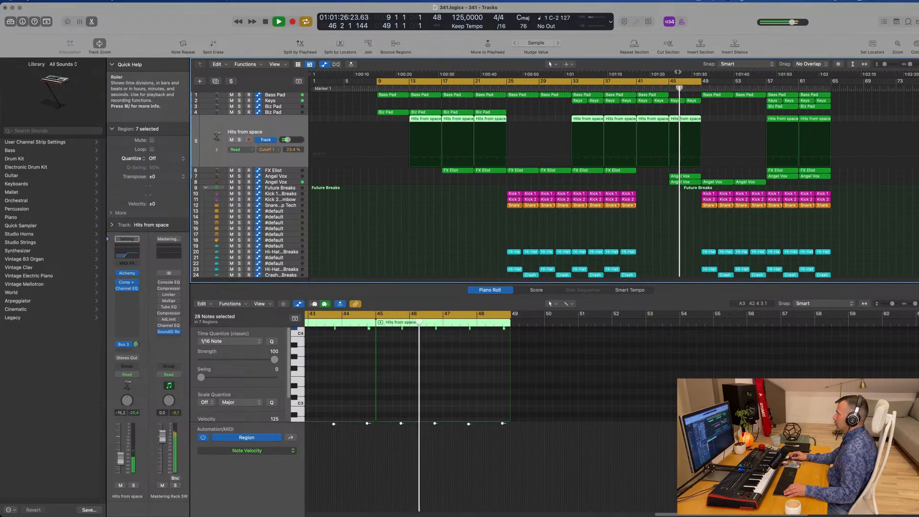
Extend the cycle range to bar 57, listen to the passage after bar 49, and clear the region selection
{"action": "left_click_drag", "start_coordinate": [705, 84], "coordinate": [770, 84]}
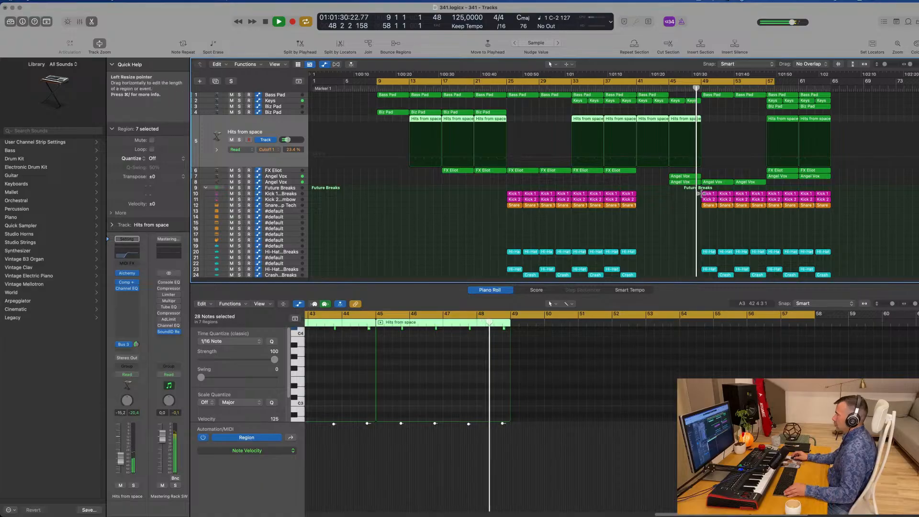
{"action": "scroll", "coordinate": [706, 196], "scroll_direction": "up", "scroll_amount": 2}
{"action": "scroll", "coordinate": [706, 196], "scroll_direction": "down", "scroll_amount": 2}
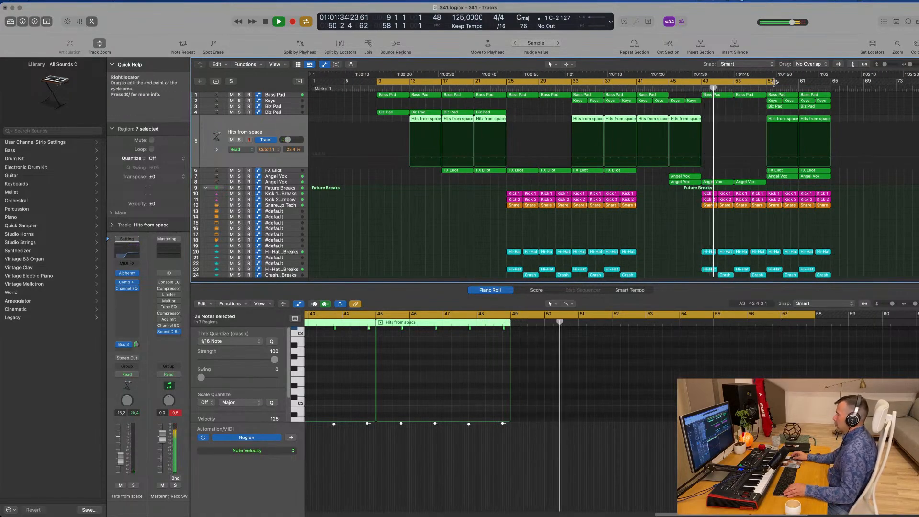
{"action": "left_click_drag", "start_coordinate": [775, 83], "coordinate": [768, 84]}
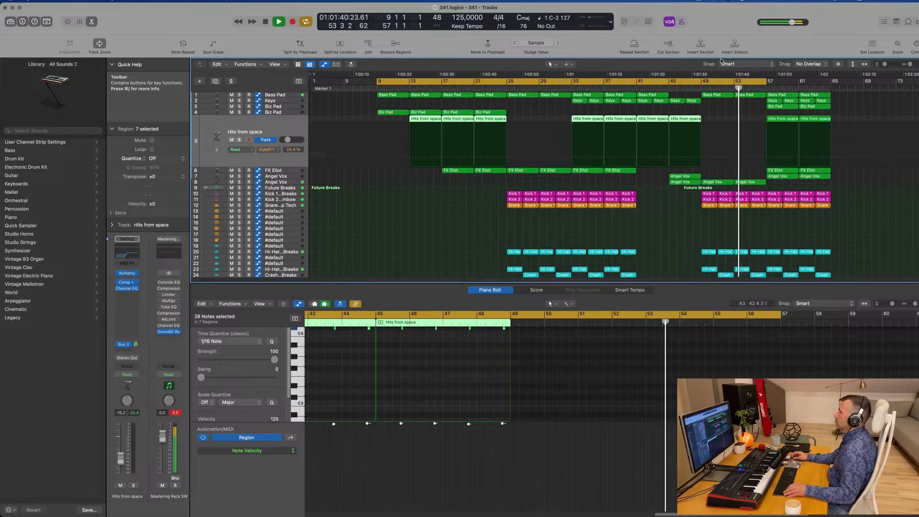
{"action": "left_click", "coordinate": [684, 242]}
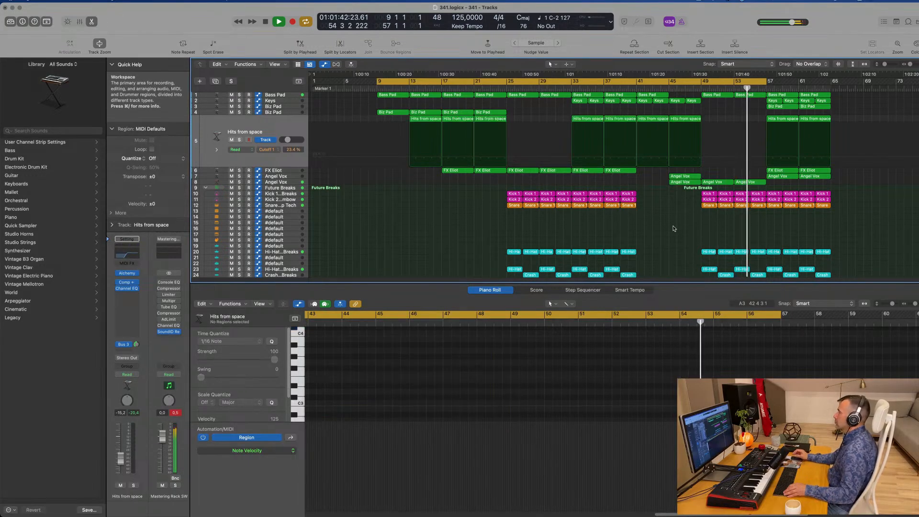
Replay the passage from bar 49, extend the cycle range to bar 65, and continue playback from about bar 56
{"action": "left_click", "coordinate": [755, 184]}
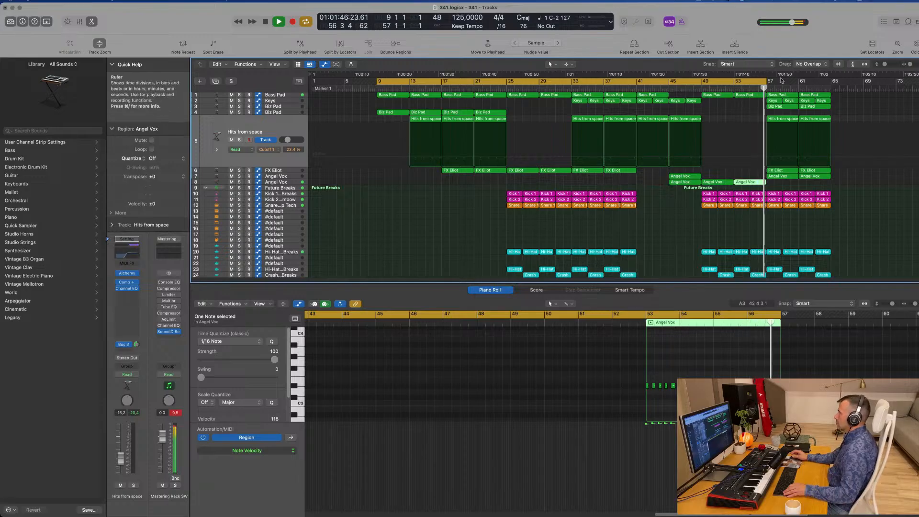
{"action": "left_click", "coordinate": [703, 88]}
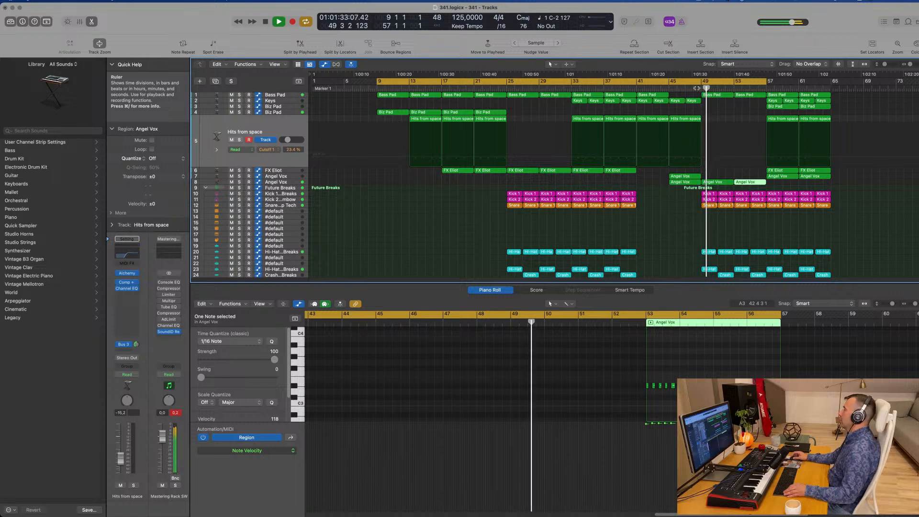
{"action": "left_click_drag", "start_coordinate": [765, 81], "coordinate": [832, 82]}
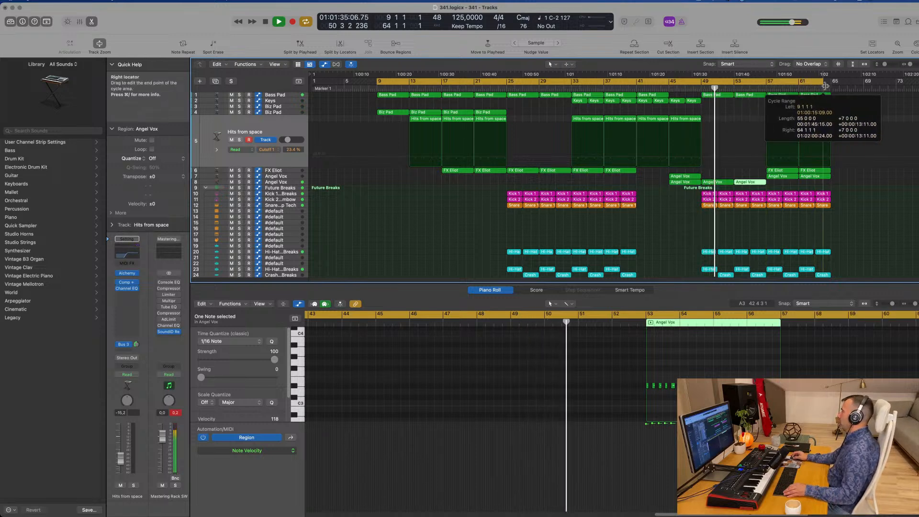
{"action": "left_click", "coordinate": [759, 89]}
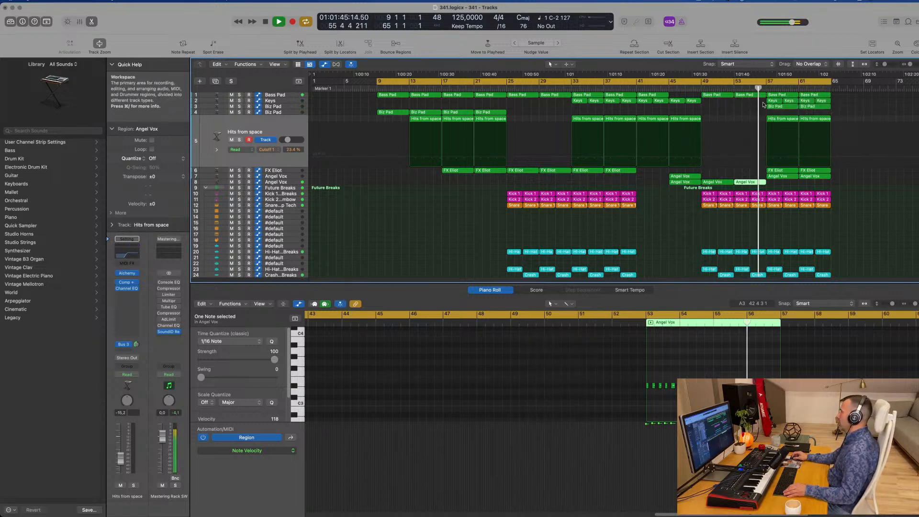
Delete the Keys regions between bars 57 and 65, and repeat track 8's two Angel Vox regions from bar 49 into bars 57–65
{"action": "left_click_drag", "start_coordinate": [844, 102], "coordinate": [773, 101]}
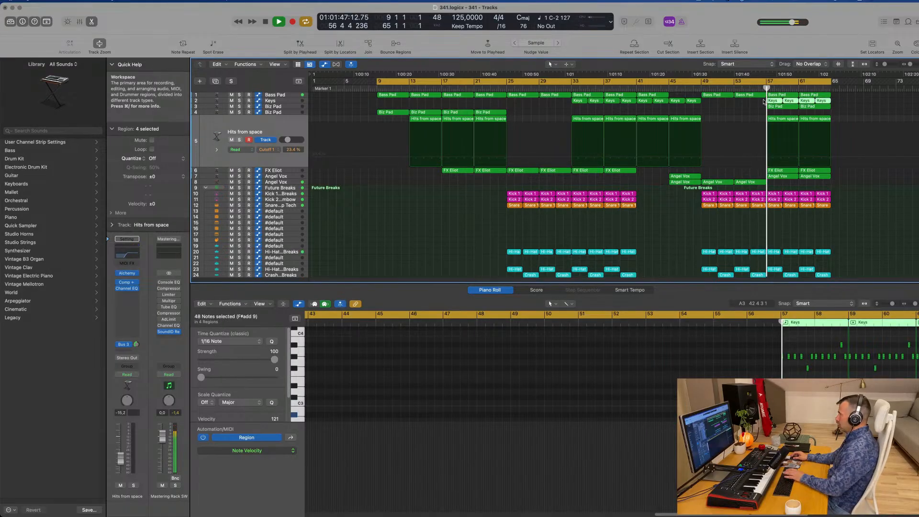
{"action": "key", "text": "Delete"}
{"action": "left_click_drag", "start_coordinate": [754, 187], "coordinate": [722, 184]}
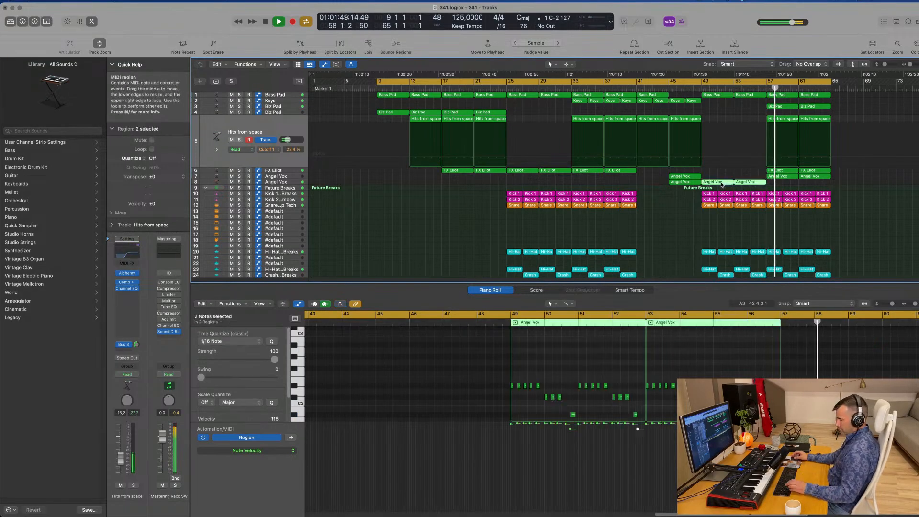
{"action": "key", "text": "super+r"}
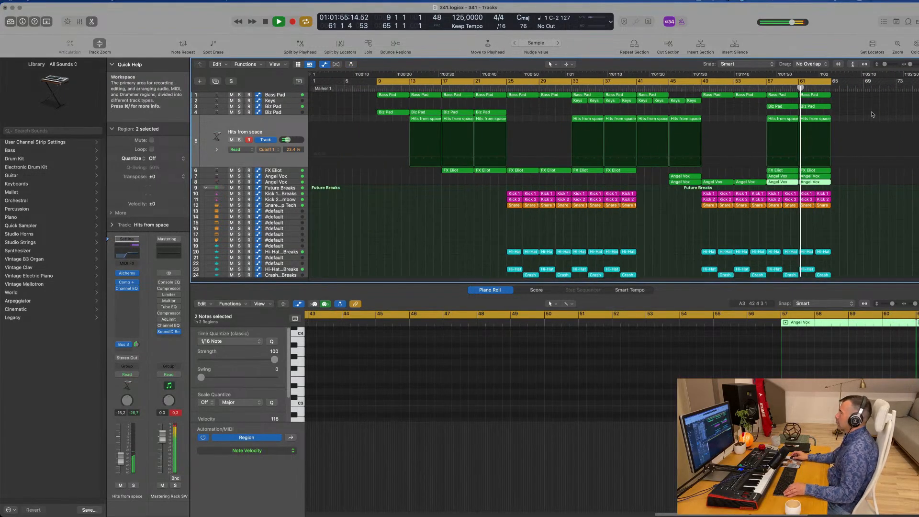
Set the cycle range to bars 57–65 and repeat that section across all tracks up to bar 97
{"action": "left_click", "coordinate": [766, 82]}
{"action": "left_click_drag", "start_coordinate": [767, 84], "coordinate": [831, 85]}
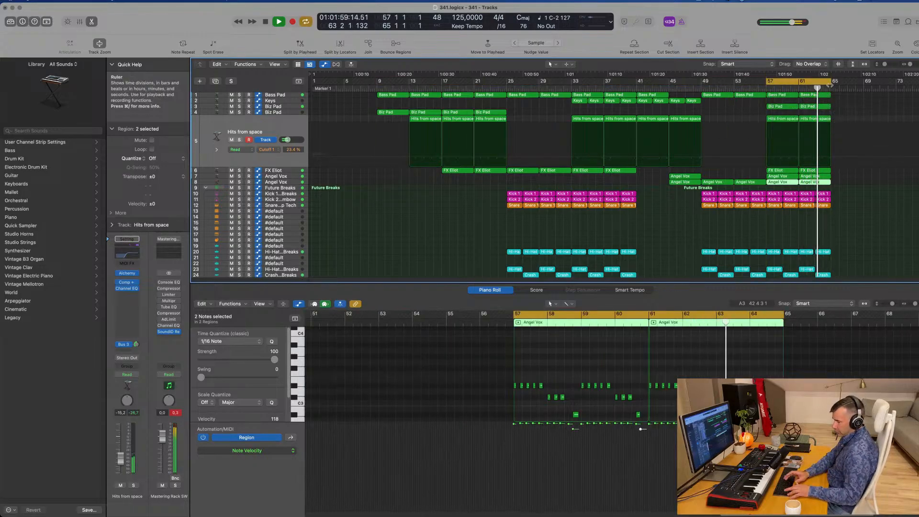
{"action": "key", "text": "ctrl+super+r"}
{"action": "key", "text": "ctrl+super+r"}
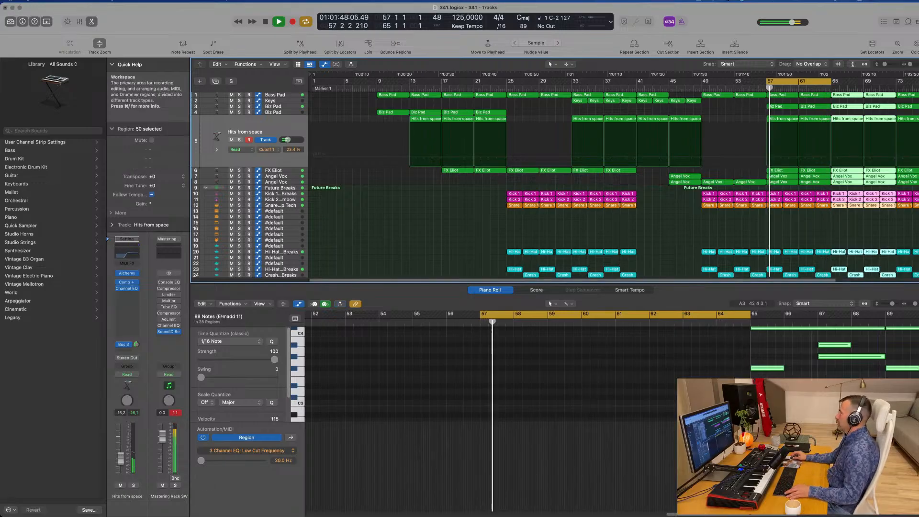
{"action": "scroll", "coordinate": [844, 115], "scroll_direction": "down", "scroll_amount": 2}
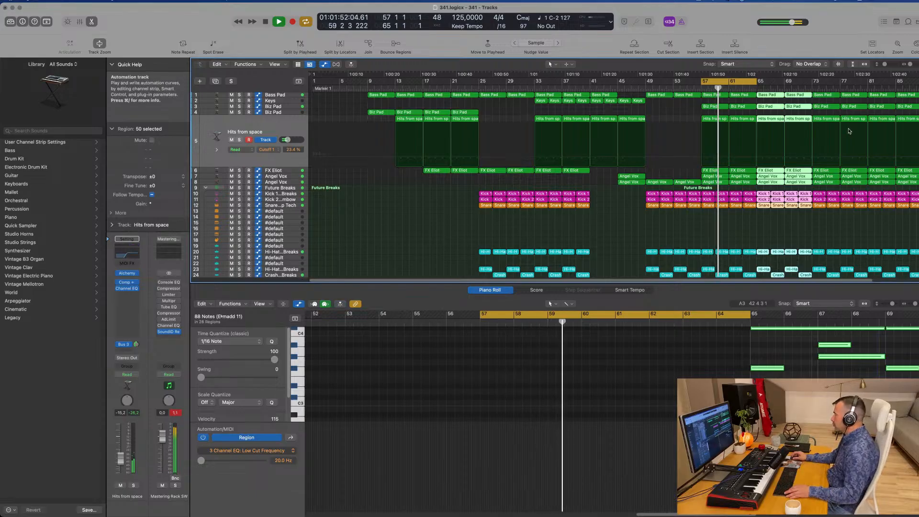
{"action": "scroll", "coordinate": [847, 122], "scroll_direction": "up", "scroll_amount": 3}
{"action": "scroll", "coordinate": [848, 130], "scroll_direction": "down", "scroll_amount": 5}
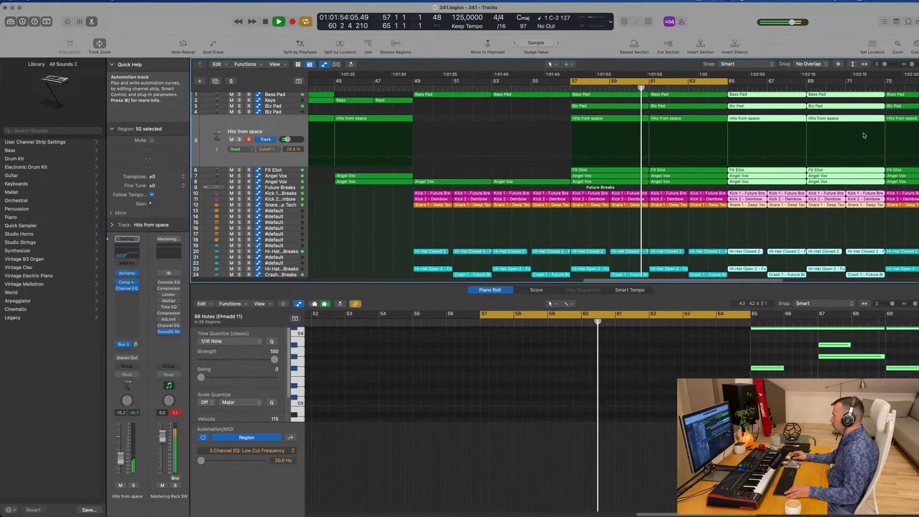
{"action": "left_click_drag", "start_coordinate": [916, 82], "coordinate": [918, 82]}
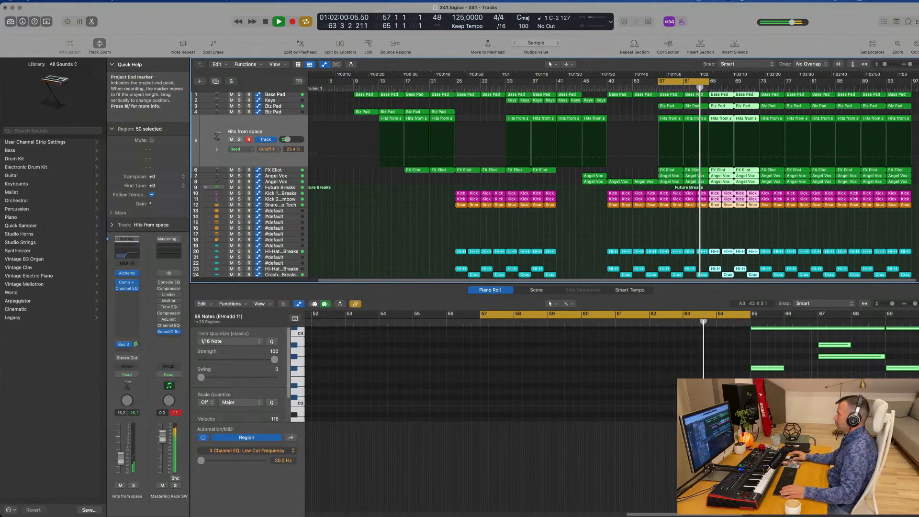
{"action": "left_click", "coordinate": [675, 233]}
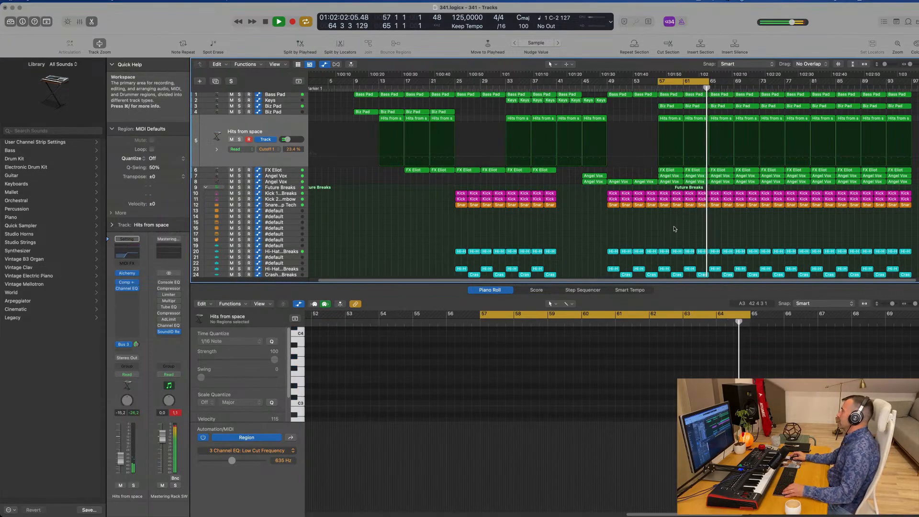
Set the cycle range to bars 81–97, repeat that section across all tracks up to bar 129, and clear the region selection
{"action": "key", "text": "z"}
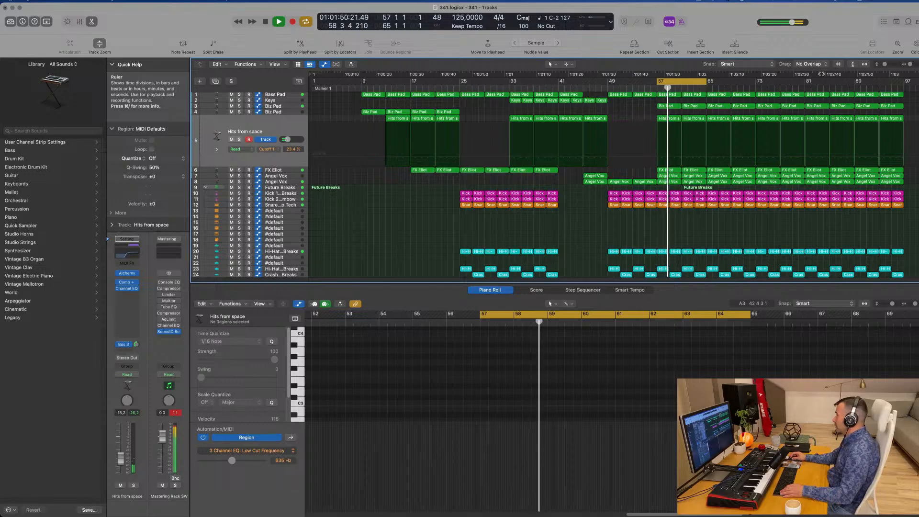
{"action": "left_click_drag", "start_coordinate": [806, 81], "coordinate": [904, 91]}
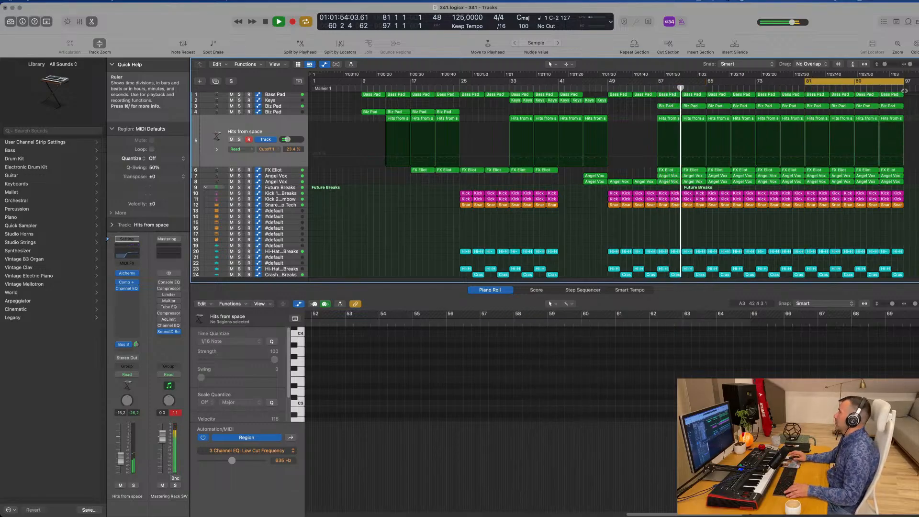
{"action": "key", "text": "shift+l"}
{"action": "key", "text": "super+r"}
{"action": "scroll", "coordinate": [843, 144], "scroll_direction": "down", "scroll_amount": 2}
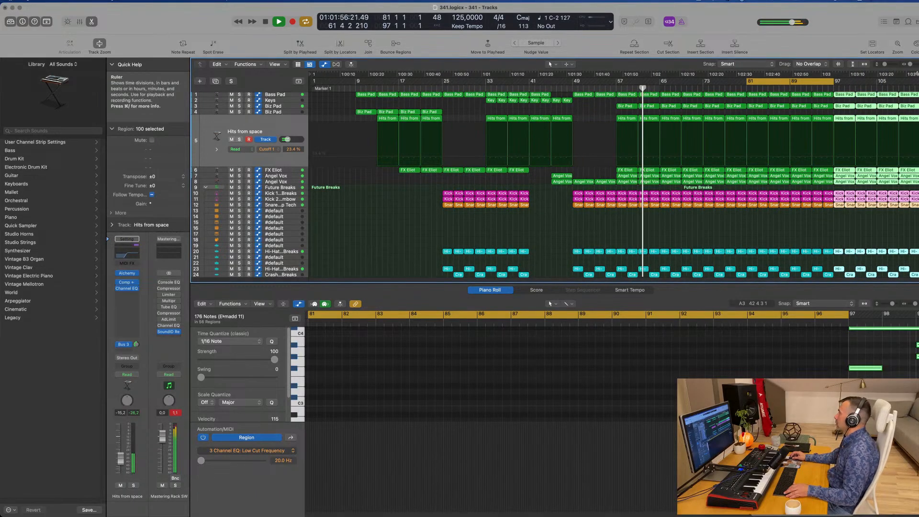
{"action": "mouse_move", "coordinate": [916, 82]}
{"action": "left_mouse_down"}
{"action": "mouse_move", "coordinate": [909, 64]}
{"action": "mouse_move", "coordinate": [918, 82]}
{"action": "left_mouse_up"}
{"action": "key", "text": "super+r"}
{"action": "left_click", "coordinate": [697, 219]}
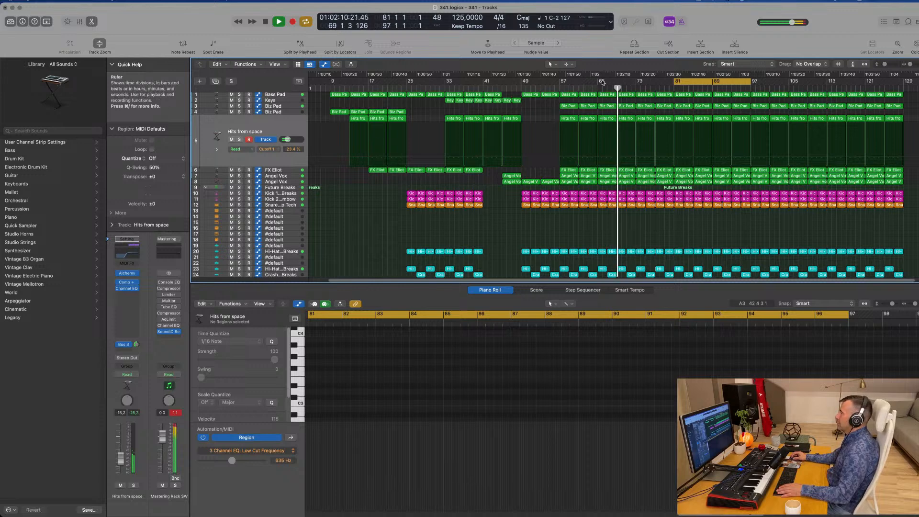
Replay from about bar 57 and copy the four Keys regions from bars 33–41 to bar 65
{"action": "left_click", "coordinate": [557, 86]}
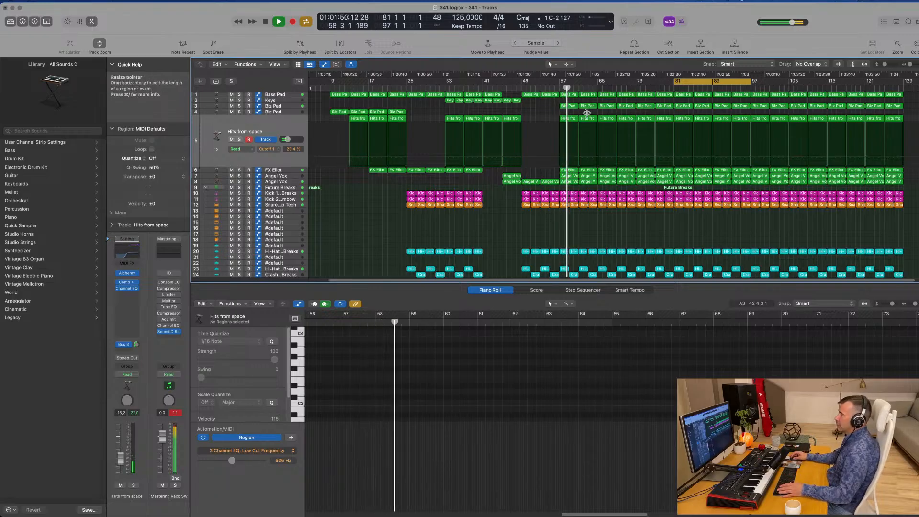
{"action": "scroll", "coordinate": [521, 112], "scroll_direction": "up", "scroll_amount": 3}
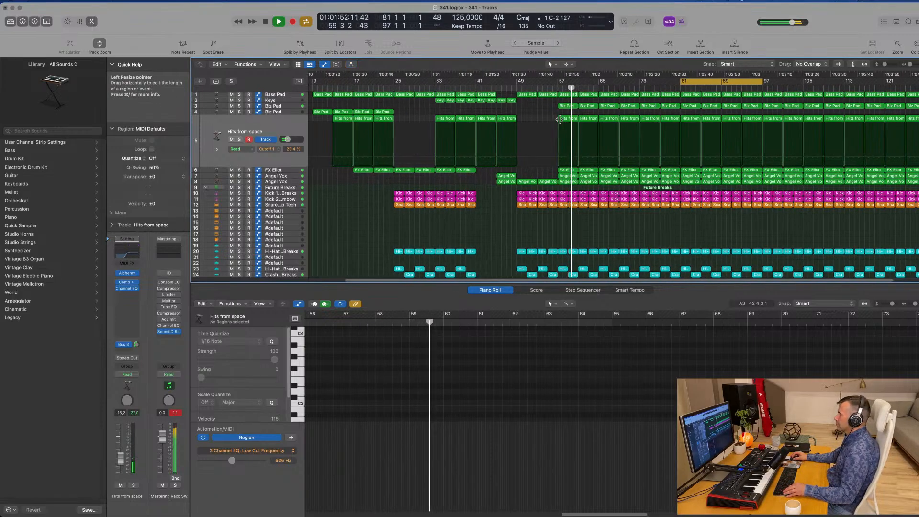
{"action": "scroll", "coordinate": [550, 115], "scroll_direction": "down", "scroll_amount": 3}
{"action": "left_click_drag", "start_coordinate": [529, 102], "coordinate": [471, 107]}
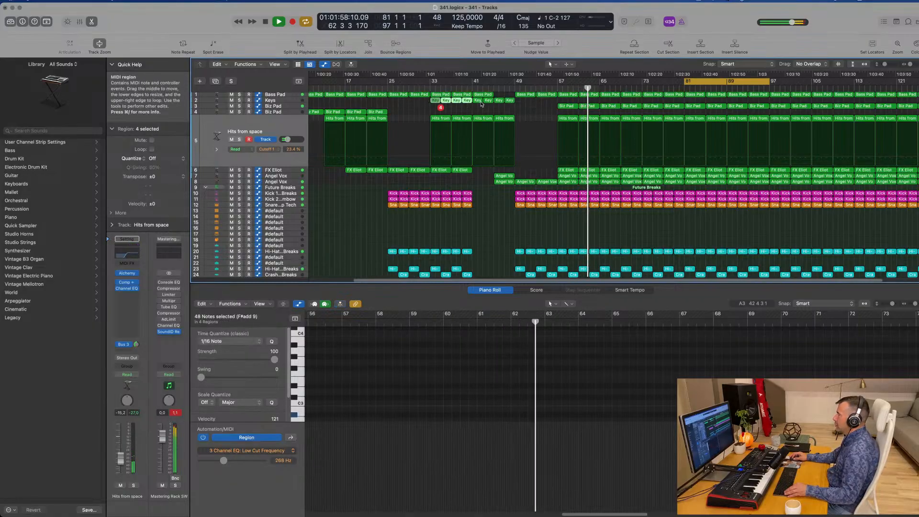
{"action": "left_click_drag", "start_coordinate": [451, 101], "coordinate": [604, 99]}
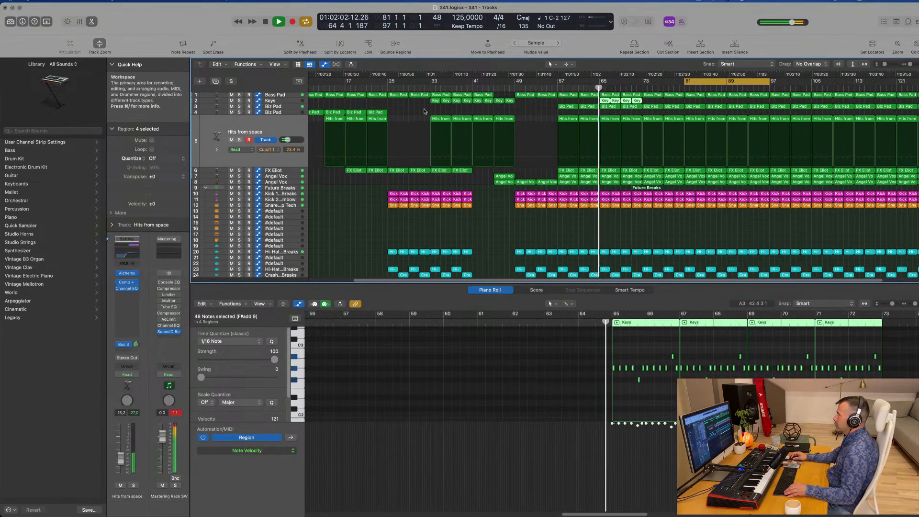
Show the Keys track's automation and repeat its four regions from bars 65–73 into bars 73–81
{"action": "left_click", "coordinate": [285, 101]}
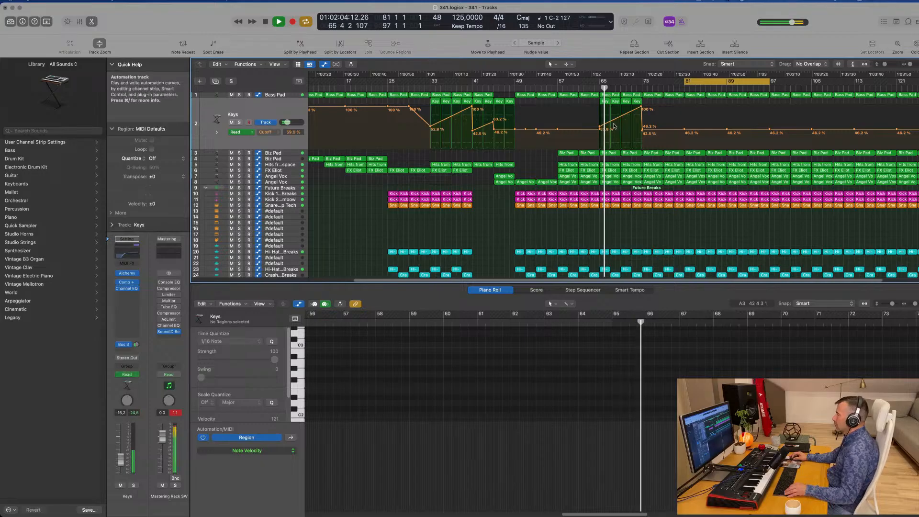
{"action": "scroll", "coordinate": [631, 144], "scroll_direction": "down", "scroll_amount": 3}
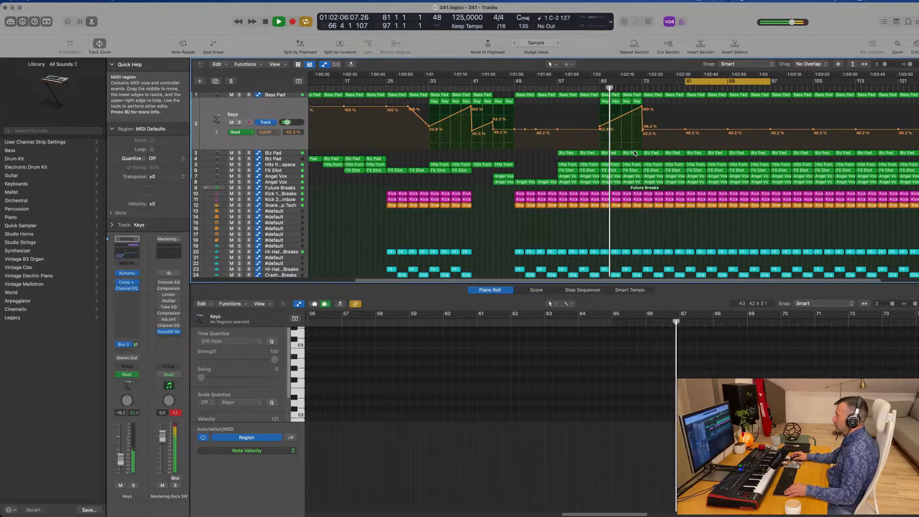
{"action": "scroll", "coordinate": [574, 143], "scroll_direction": "down", "scroll_amount": 2}
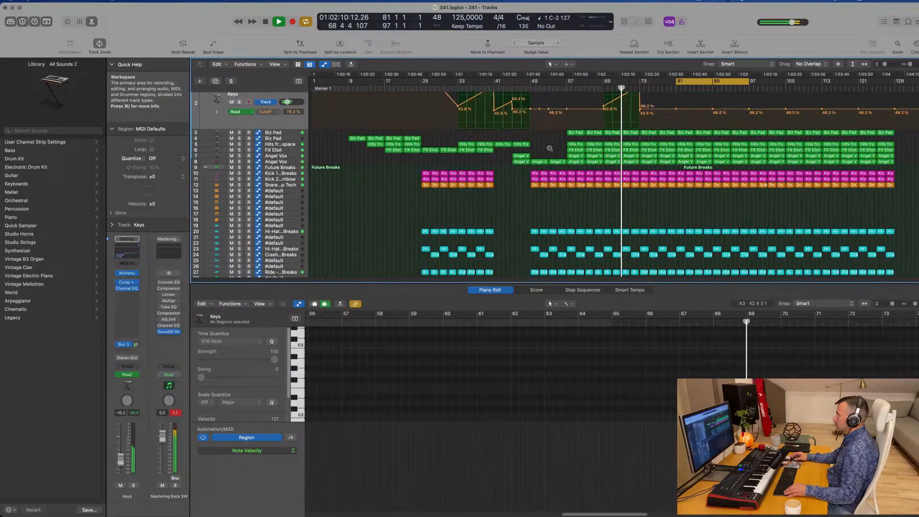
{"action": "scroll", "coordinate": [593, 129], "scroll_direction": "up", "scroll_amount": 2}
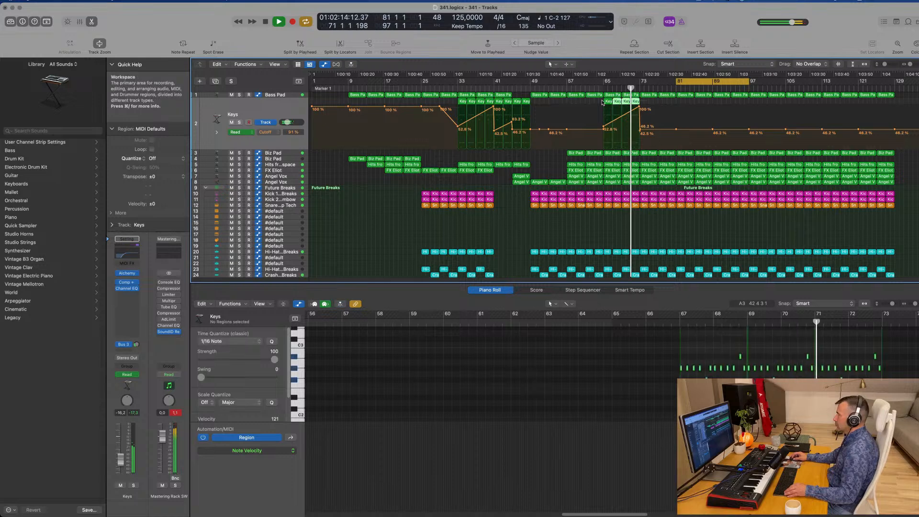
{"action": "left_click_drag", "start_coordinate": [647, 107], "coordinate": [602, 103]}
{"action": "key", "text": "super+r"}
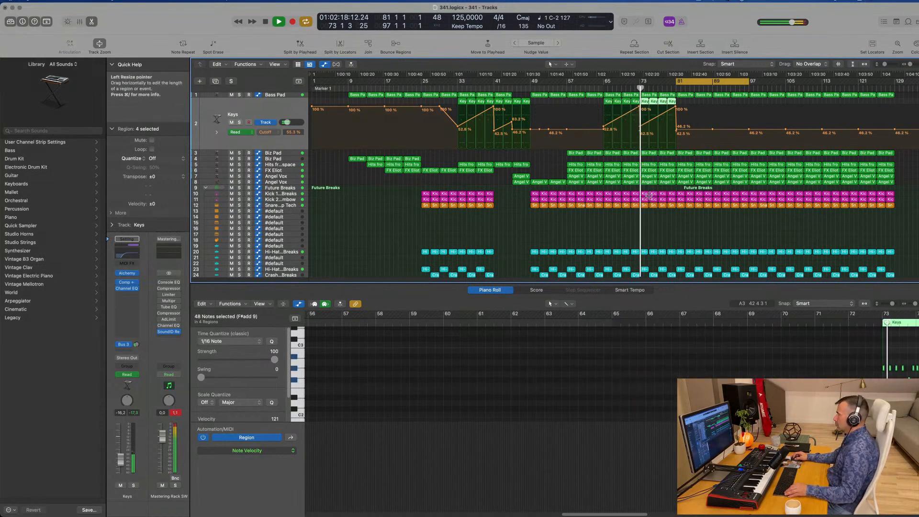
Replay from bar 65 and delete track 8's two Angel Vox regions between bars 73 and 81
{"action": "left_click", "coordinate": [603, 85]}
{"action": "left_click", "coordinate": [647, 183]}
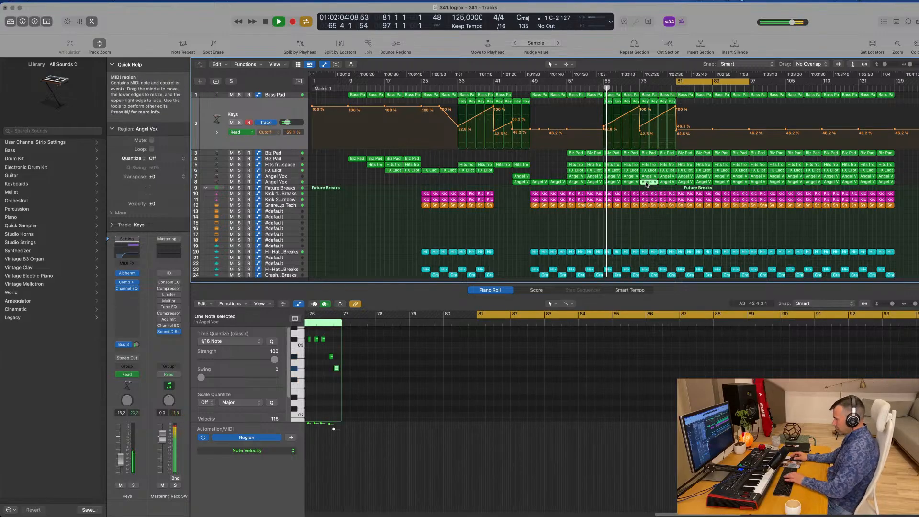
{"action": "key", "text": "Delete"}
{"action": "left_click", "coordinate": [665, 182]}
{"action": "key", "text": "Delete"}
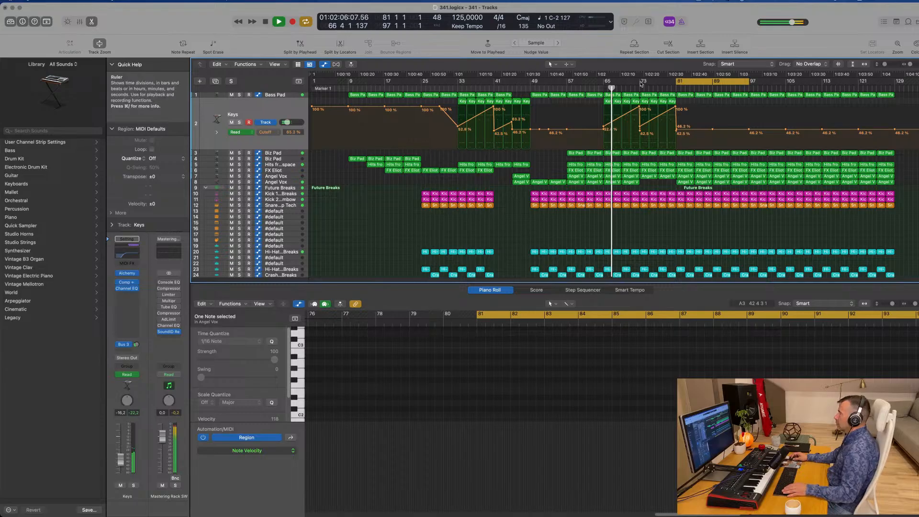
{"action": "key", "text": "super+v"}
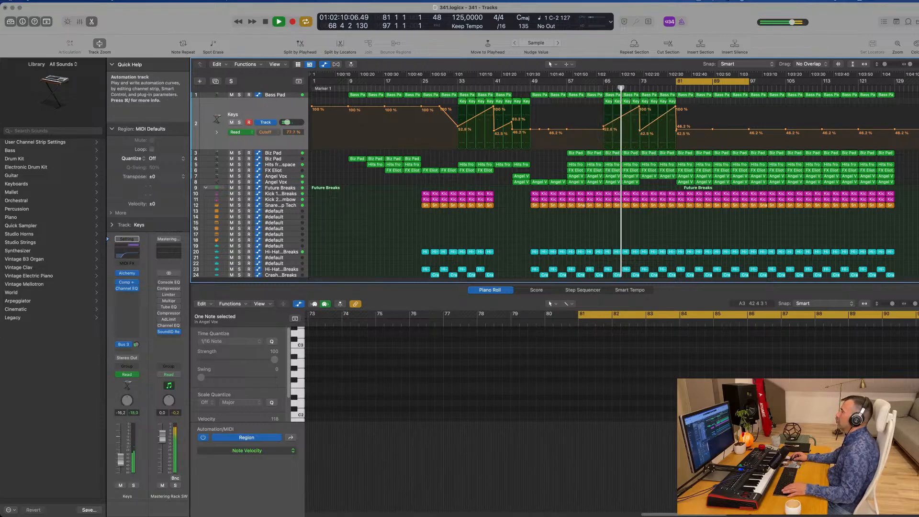
Reshape the Keys cutoff automation to rise from about 46% at bar 65 to 100% at bar 73 and fall to about 46% at bar 81
{"action": "left_click", "coordinate": [676, 109]}
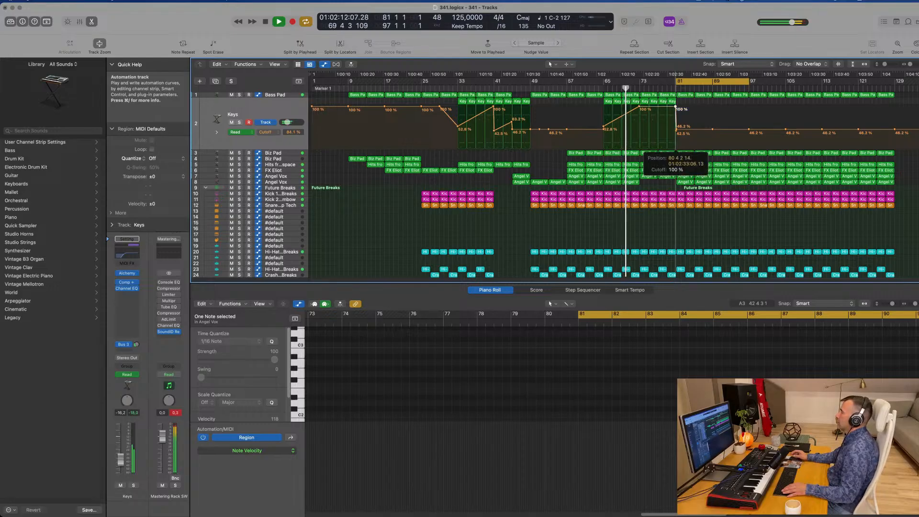
{"action": "scroll", "coordinate": [651, 135], "scroll_direction": "up", "scroll_amount": 2}
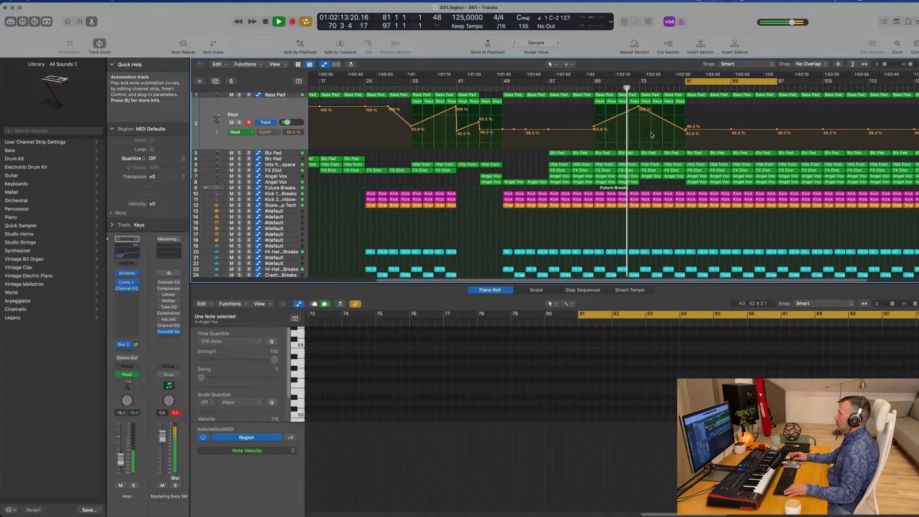
{"action": "left_click", "coordinate": [683, 130]}
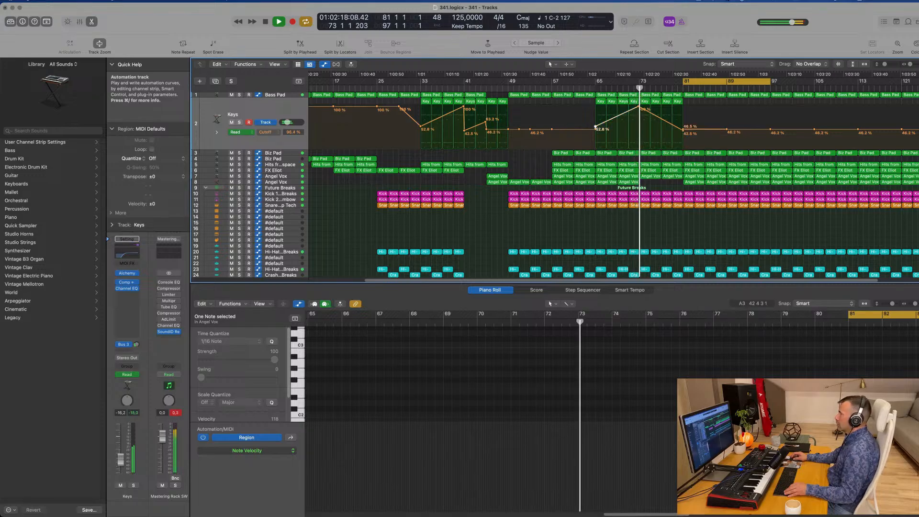
{"action": "left_click", "coordinate": [596, 128]}
{"action": "scroll", "coordinate": [613, 132], "scroll_direction": "up", "scroll_amount": 1}
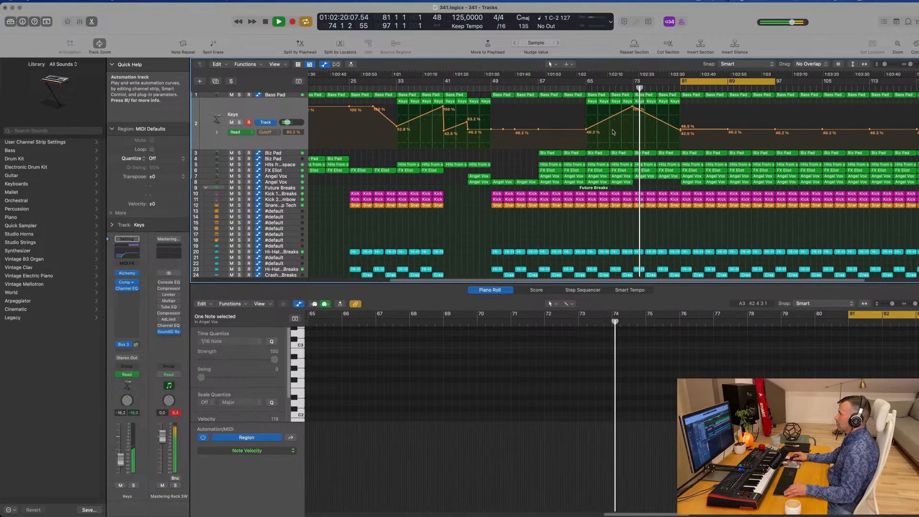
{"action": "scroll", "coordinate": [613, 132], "scroll_direction": "up", "scroll_amount": 2}
{"action": "scroll", "coordinate": [613, 132], "scroll_direction": "down", "scroll_amount": 3}
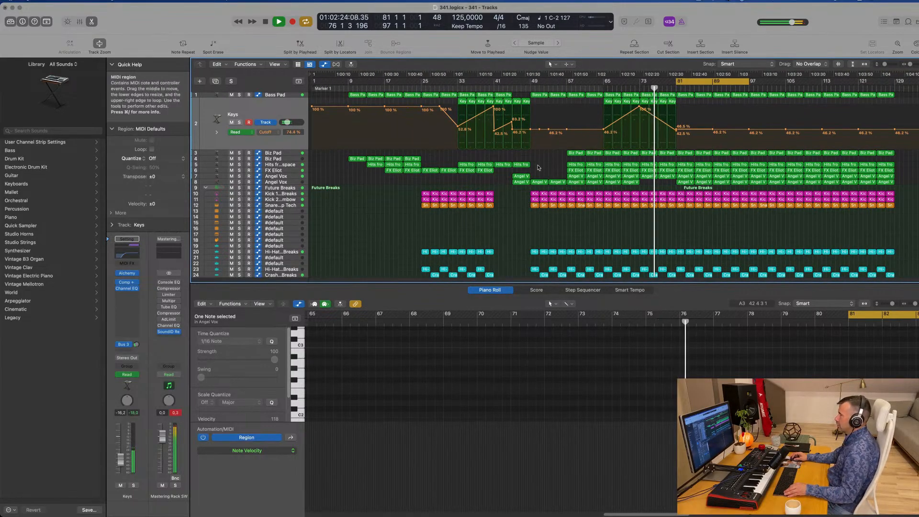
Try copying track 4's Biz Pad regions into bars 73–81 and listen from about bar 72
{"action": "left_click", "coordinate": [416, 158]}
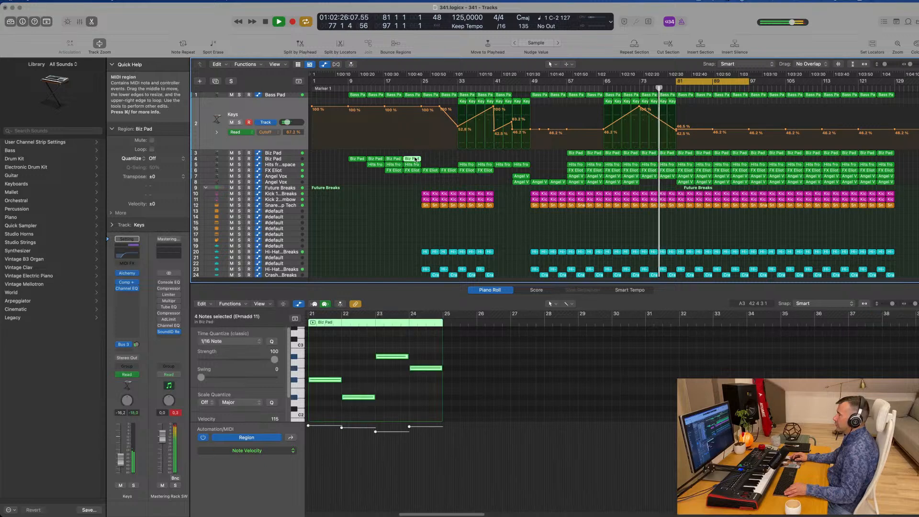
{"action": "left_click_drag", "start_coordinate": [473, 159], "coordinate": [671, 158]}
{"action": "left_click", "coordinate": [635, 88]}
{"action": "scroll", "coordinate": [634, 88], "scroll_direction": "up", "scroll_amount": 2}
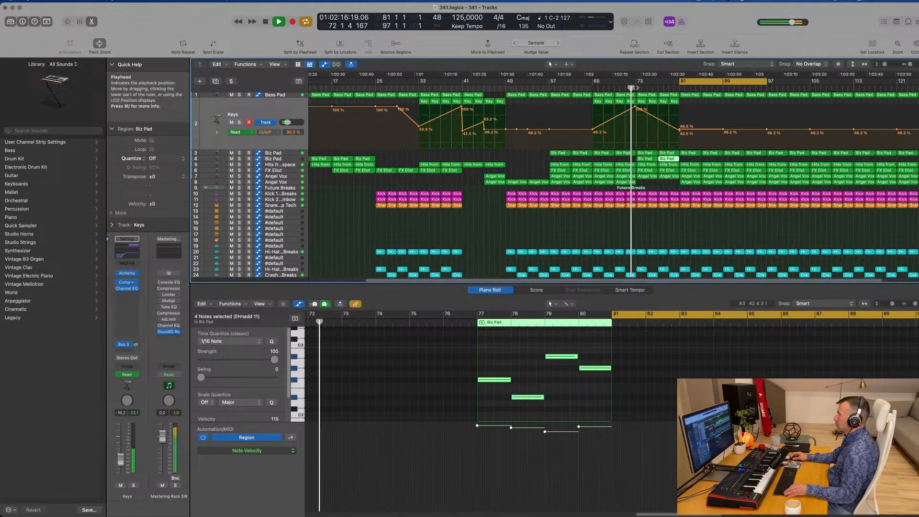
{"action": "scroll", "coordinate": [634, 89], "scroll_direction": "down", "scroll_amount": 2}
Listen to track 4's Biz Pad in solo, unsolo it, and delete its two copied regions from bars 73–81
{"action": "left_click", "coordinate": [247, 158]}
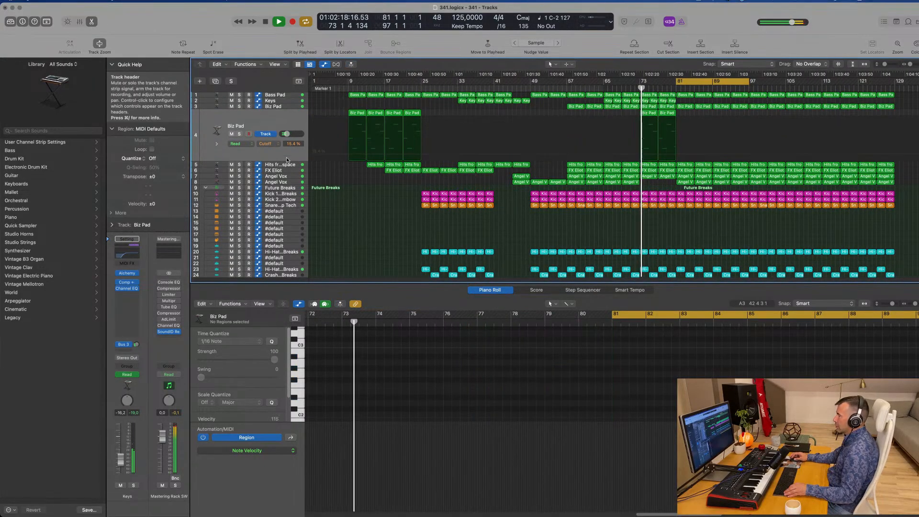
{"action": "left_click", "coordinate": [239, 134]}
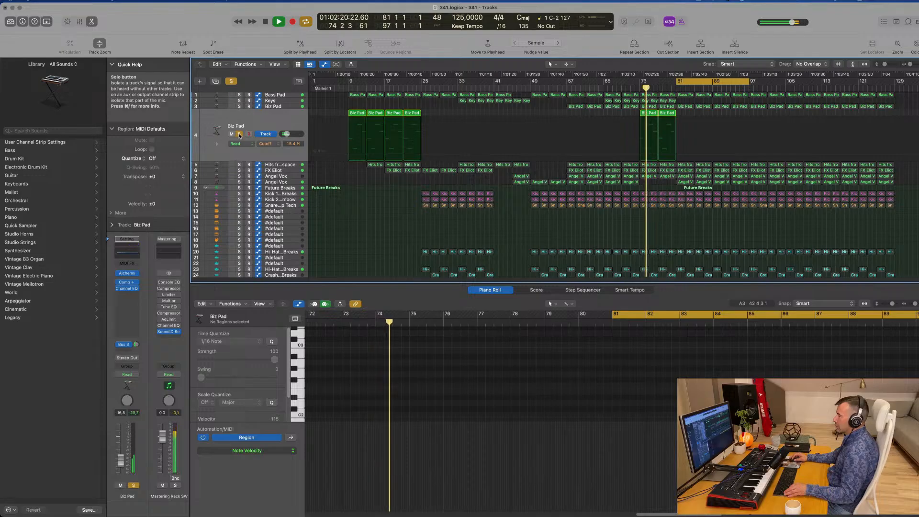
{"action": "left_click", "coordinate": [240, 134]}
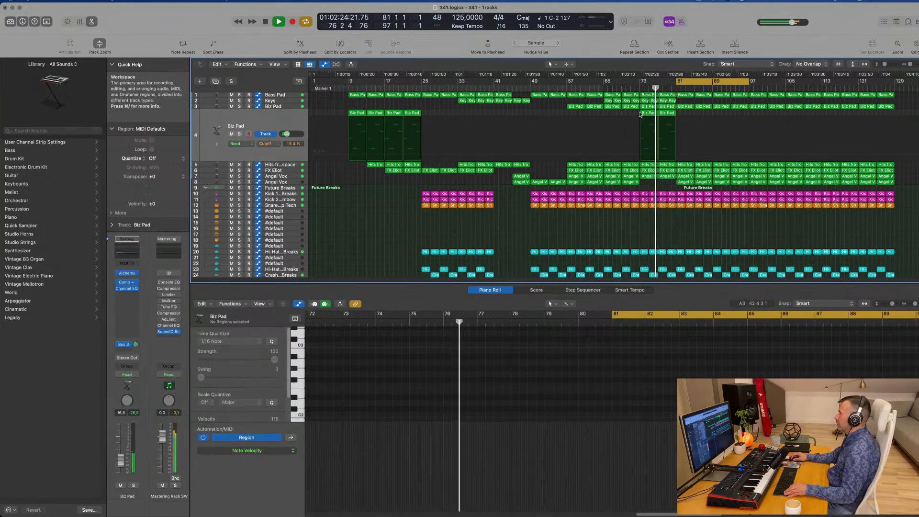
{"action": "left_click_drag", "start_coordinate": [635, 112], "coordinate": [676, 116]}
{"action": "key", "text": "Delete"}
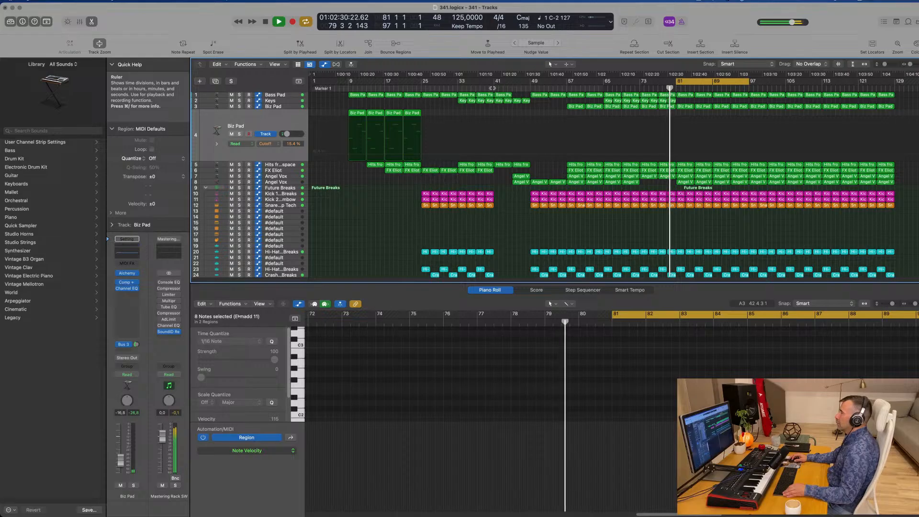
Audition the arrangement briefly at bars 41, 45, 49 and 81, and stop playback
{"action": "left_click", "coordinate": [494, 88]}
{"action": "left_click", "coordinate": [514, 88]}
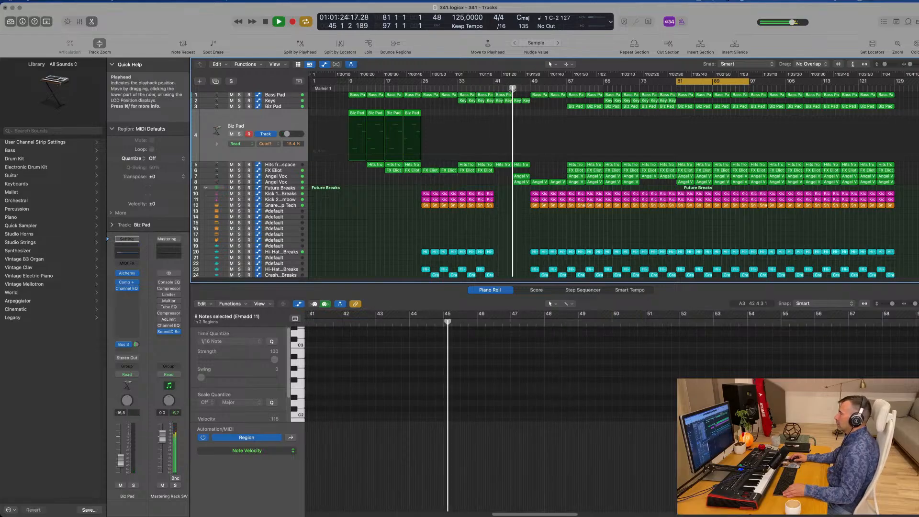
{"action": "left_click", "coordinate": [534, 88]}
{"action": "left_click", "coordinate": [678, 88]}
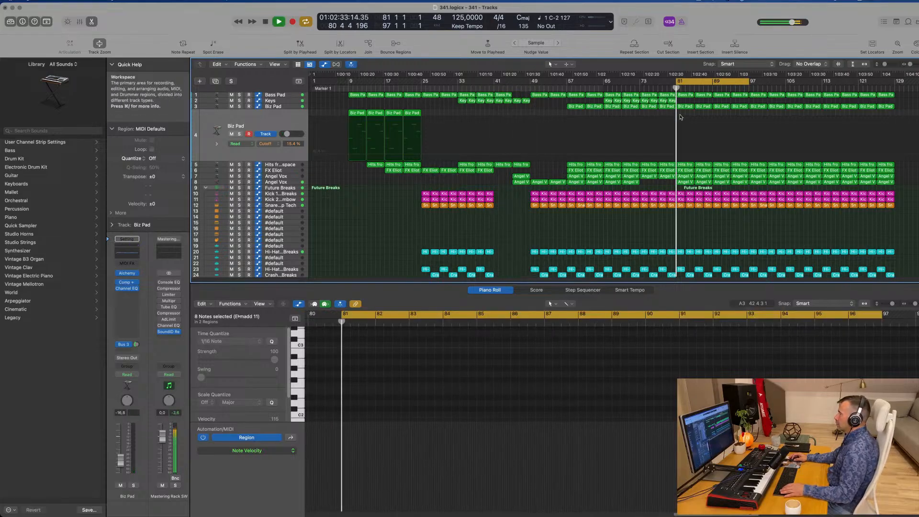
{"action": "key", "text": "space"}
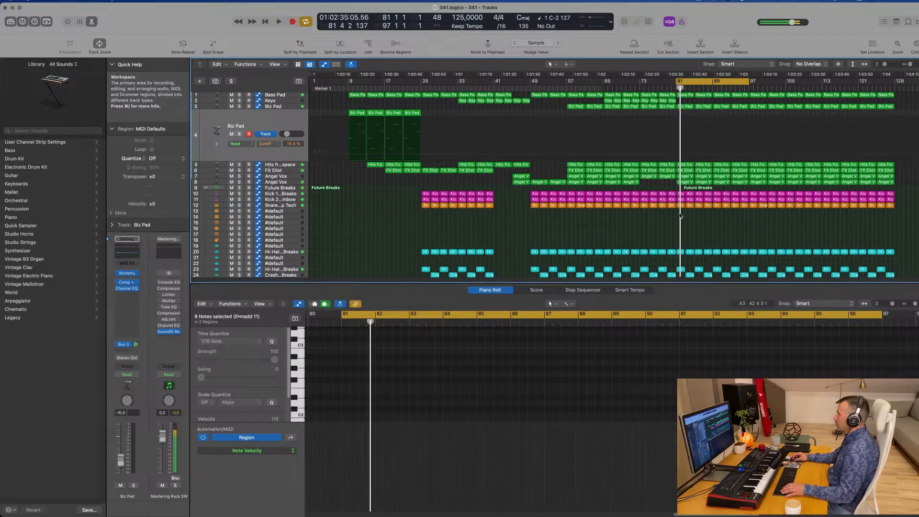
Delete all drum and percussion regions between bars 81 and 97, and listen to the passage from bar 81
{"action": "left_click_drag", "start_coordinate": [730, 214], "coordinate": [747, 194]}
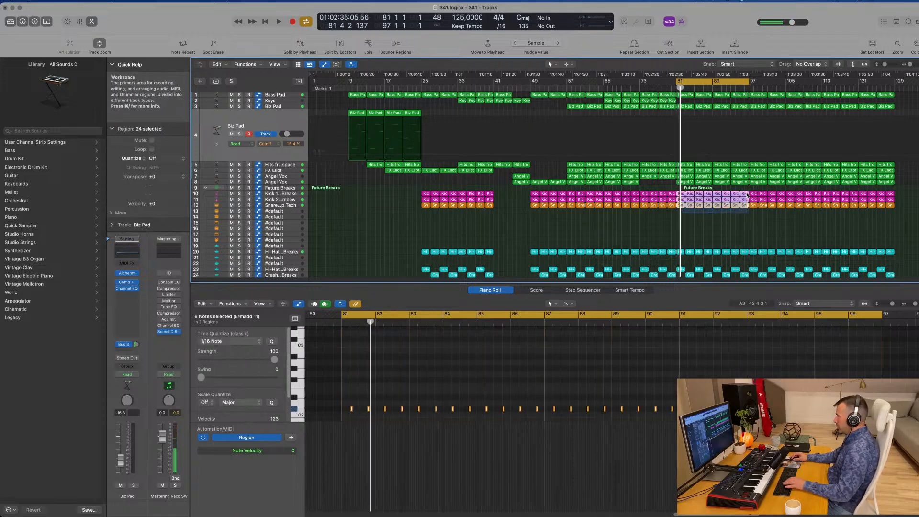
{"action": "key", "text": "Delete"}
{"action": "scroll", "coordinate": [691, 232], "scroll_direction": "down", "scroll_amount": 1}
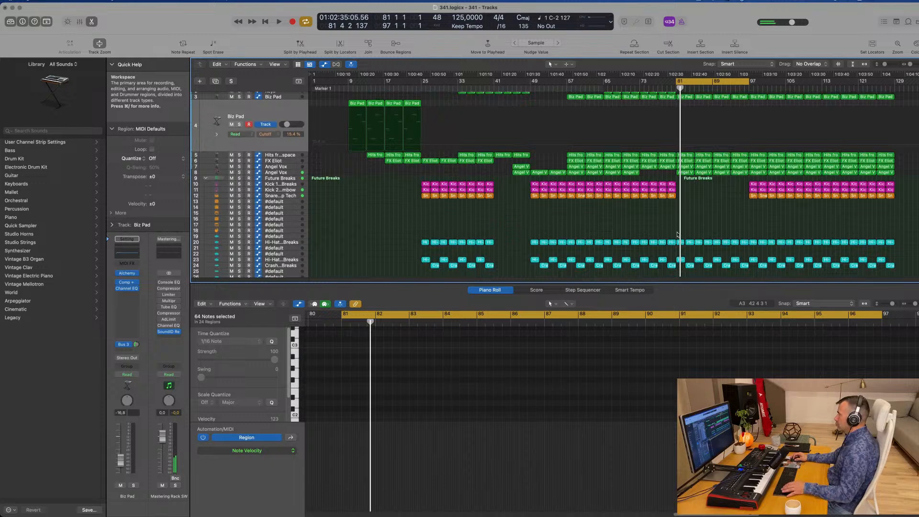
{"action": "left_click_drag", "start_coordinate": [677, 234], "coordinate": [745, 257]}
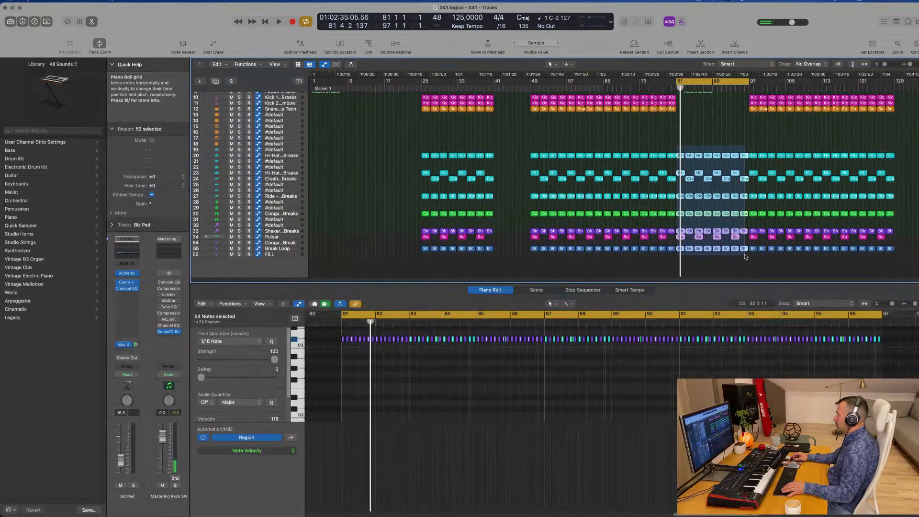
{"action": "key", "text": "Delete"}
{"action": "scroll", "coordinate": [717, 230], "scroll_direction": "up", "scroll_amount": 5}
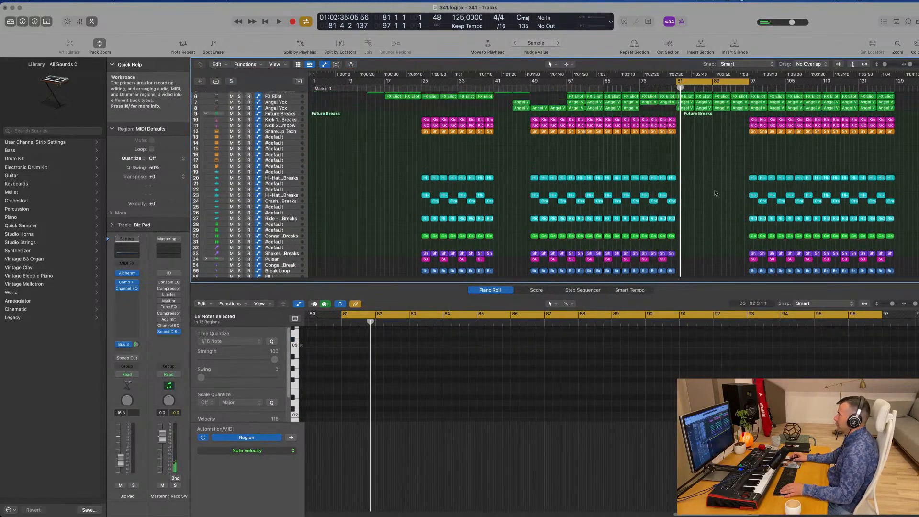
{"action": "key", "text": "space"}
{"action": "key", "text": "space"}
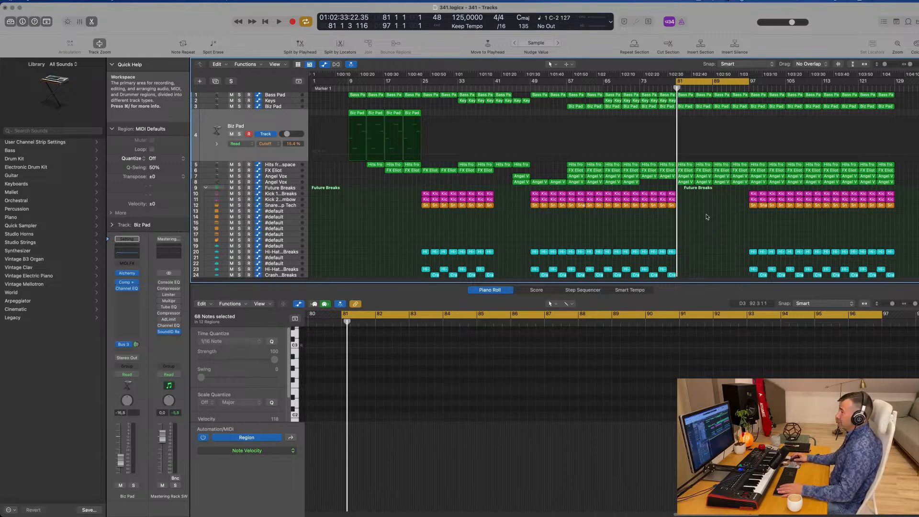
Delete track 8's Angel Vox regions between bars 81 and 97, and listen to the passage from bar 81
{"action": "key", "text": "space"}
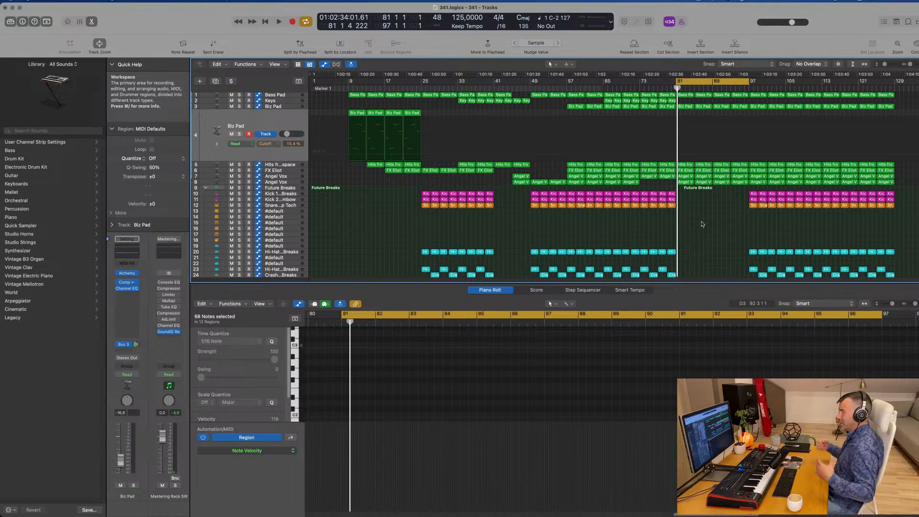
{"action": "key", "text": "space"}
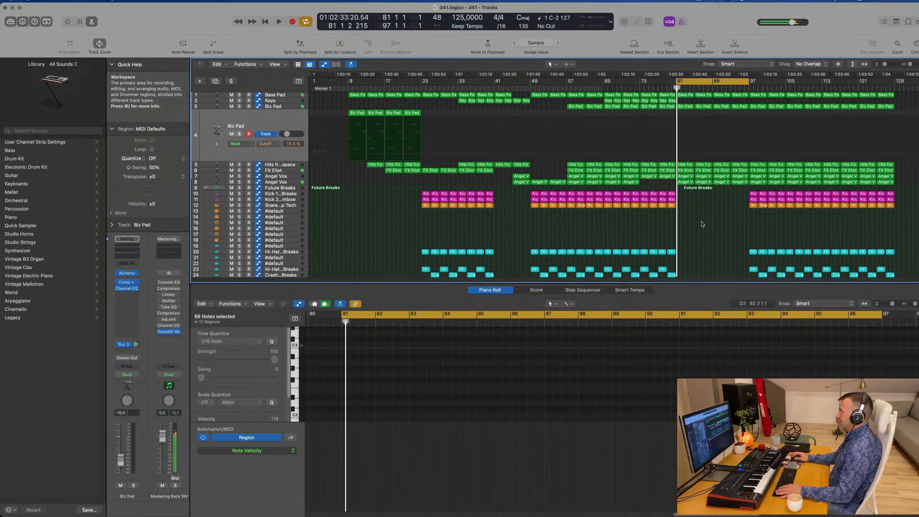
{"action": "left_click", "coordinate": [296, 183]}
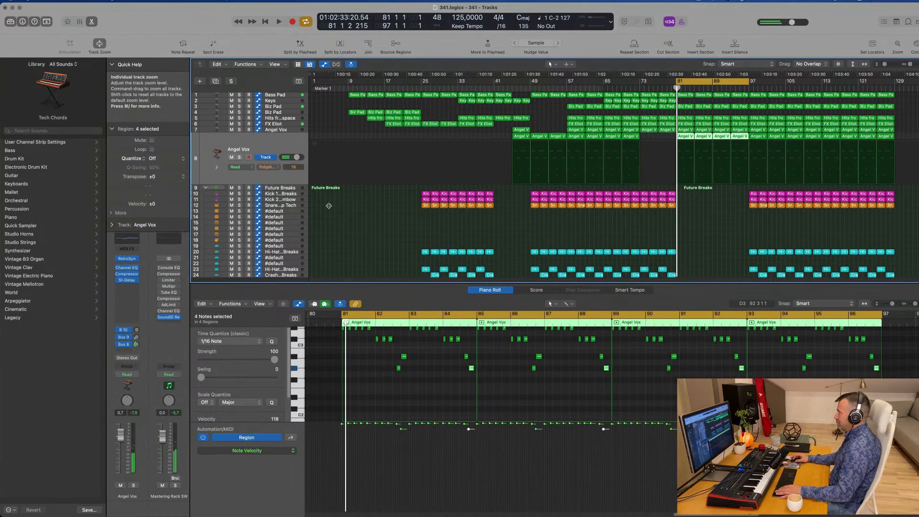
{"action": "key", "text": "space"}
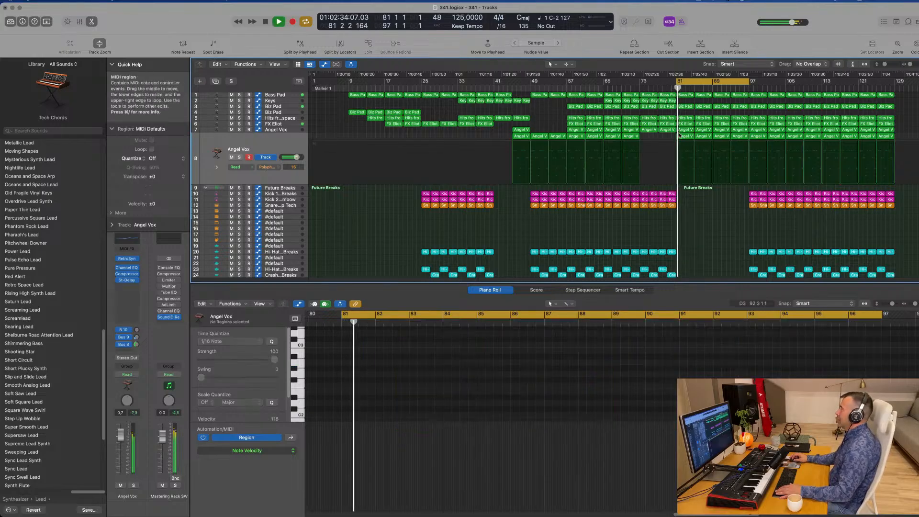
{"action": "left_click_drag", "start_coordinate": [673, 137], "coordinate": [739, 141]}
{"action": "key", "text": "Delete"}
{"action": "key", "text": "space"}
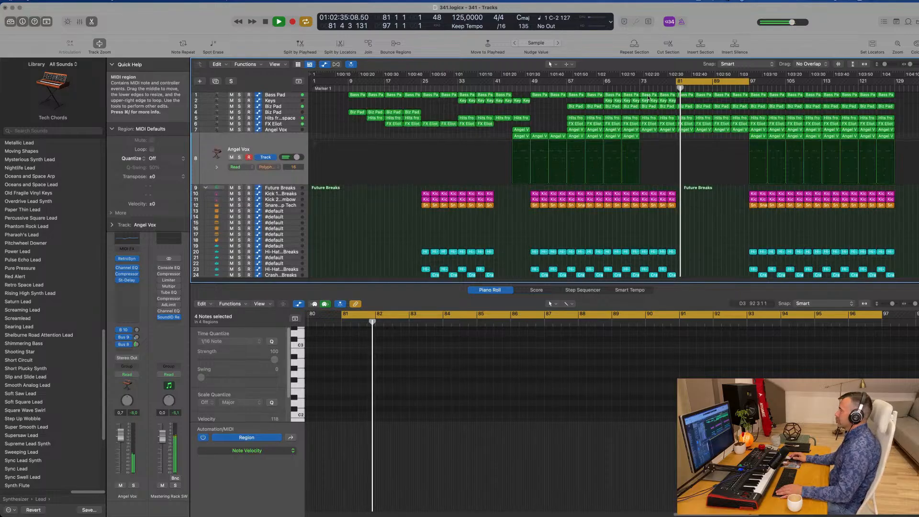
{"action": "key", "text": "space"}
{"action": "key", "text": "space"}
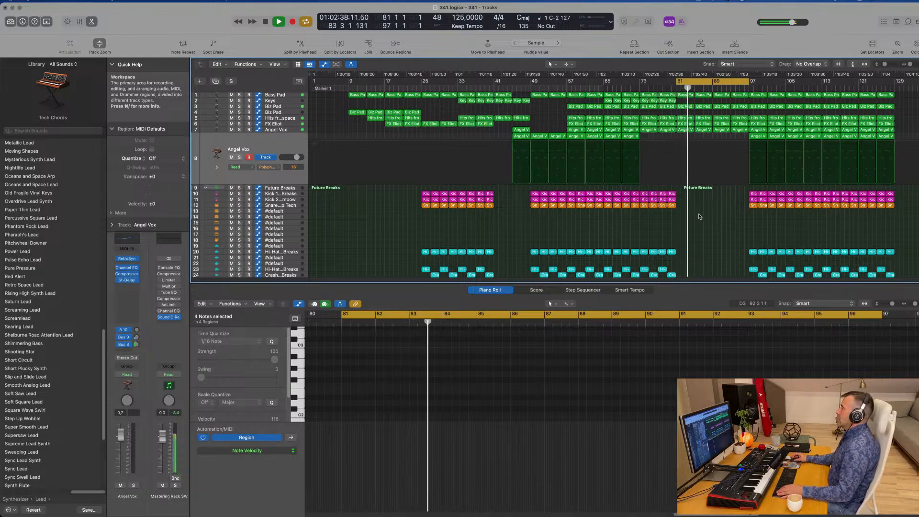
Delete track 7's two Angel Vox regions between bars 81 and 89
{"action": "key", "text": "space"}
{"action": "key", "text": "space"}
{"action": "left_click", "coordinate": [683, 130]}
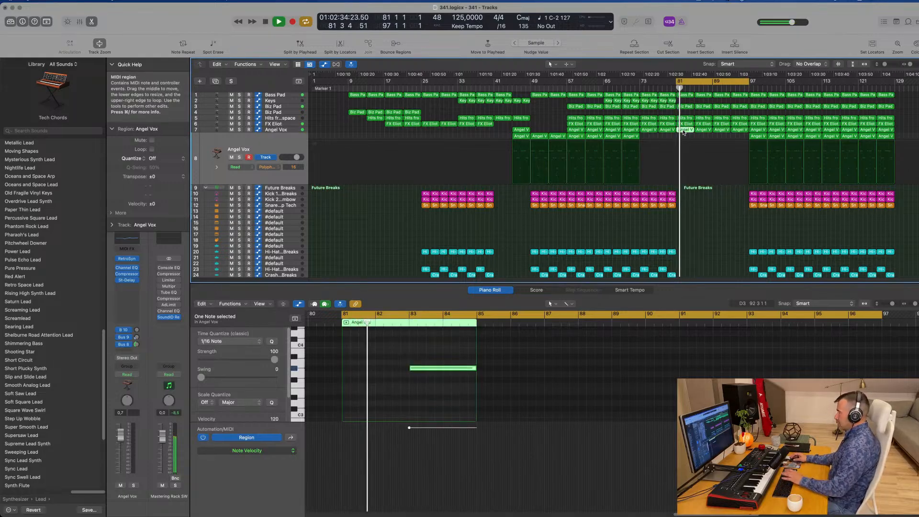
{"action": "left_click", "coordinate": [703, 130]}
{"action": "key", "text": "Delete"}
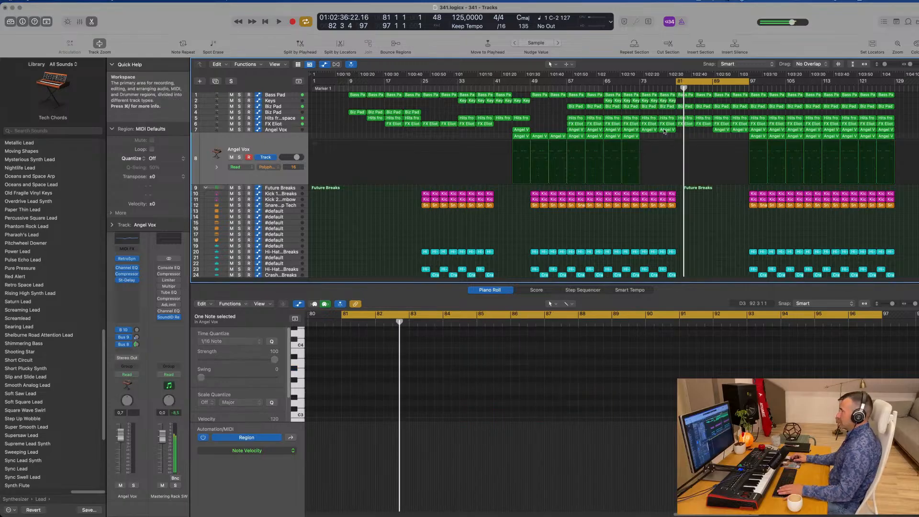
Copy track 4's Biz Pad region from bar 21 to bar 85
{"action": "key", "text": "space"}
{"action": "key", "text": "space"}
{"action": "left_click_drag", "start_coordinate": [409, 113], "coordinate": [704, 113]}
Delete the Bass Pad regions in bars 81–89 and track 3's Biz Pad region in bars 81–85, replaying the passage between edits
{"action": "left_click", "coordinate": [687, 95]}
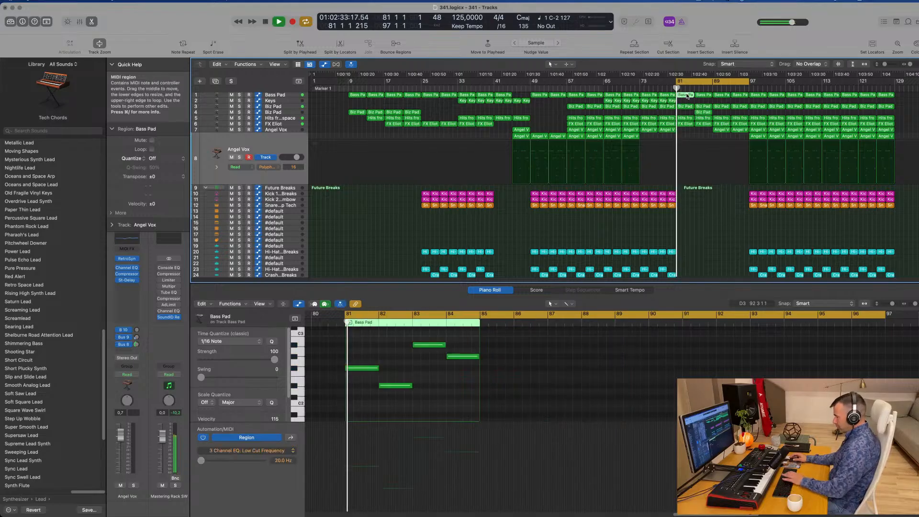
{"action": "key", "text": "Delete"}
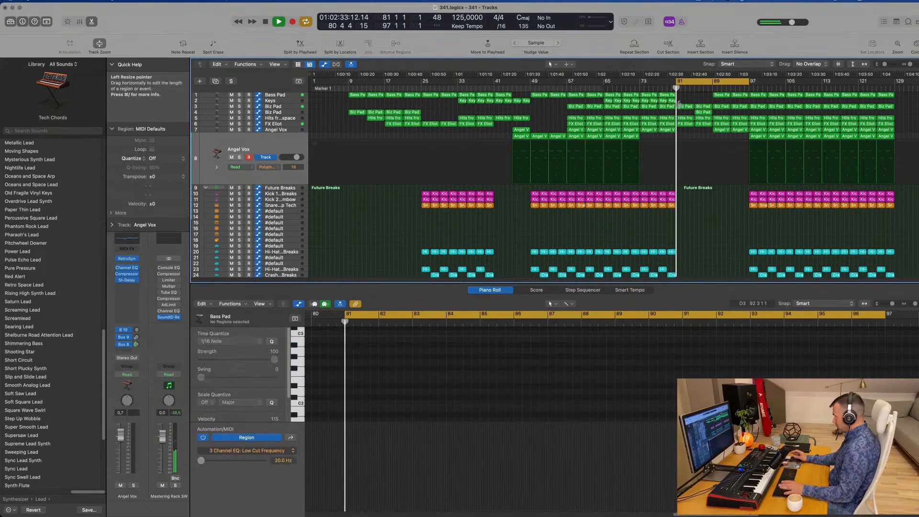
{"action": "key", "text": "space"}
{"action": "key", "text": "space"}
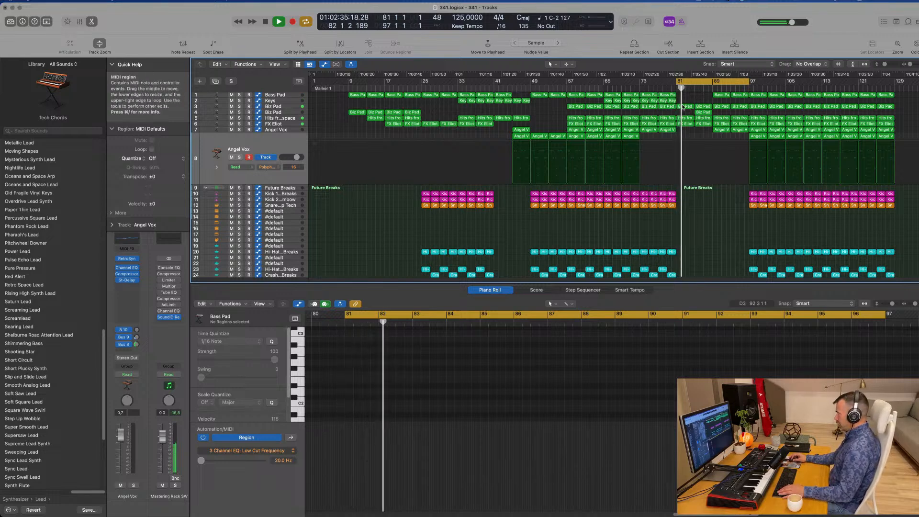
{"action": "left_click", "coordinate": [684, 106]}
{"action": "key", "text": "Delete"}
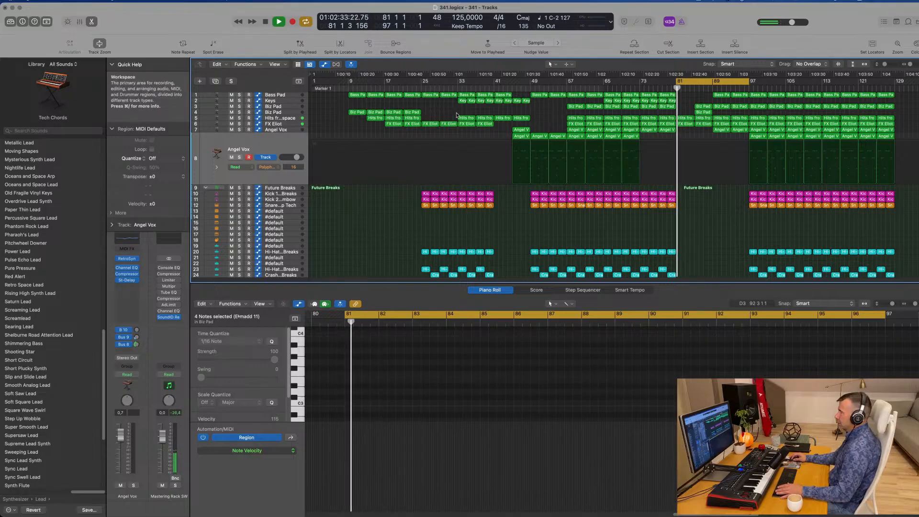
Open the FX Eliot track's Alchemy instrument and try its HP Cutoff at 100 %
{"action": "left_click", "coordinate": [291, 126]}
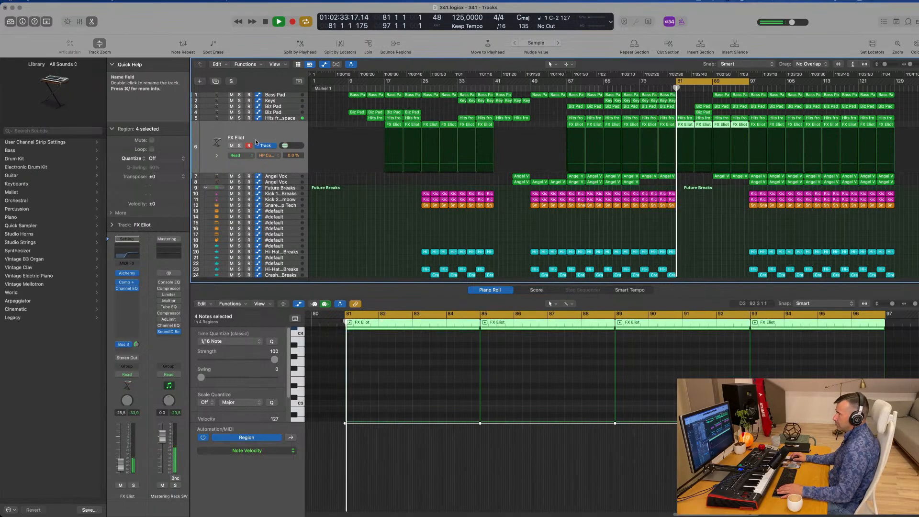
{"action": "left_click", "coordinate": [128, 275]}
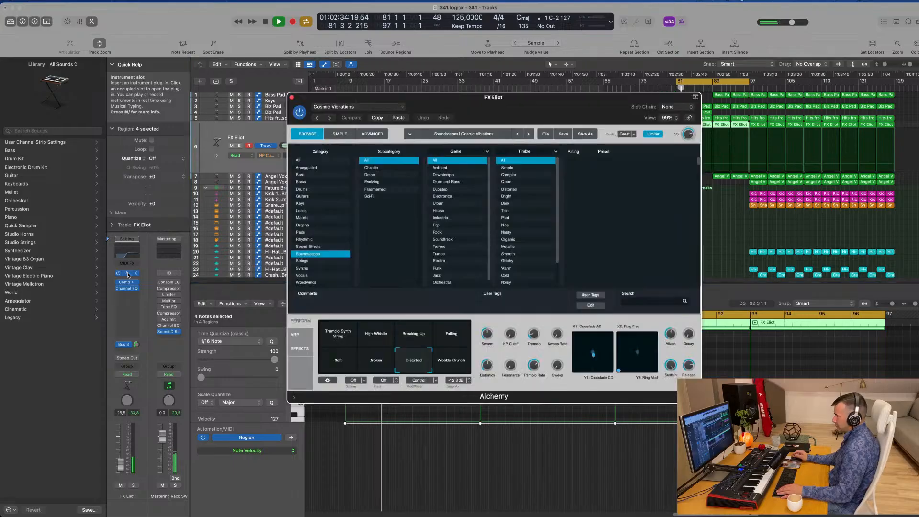
{"action": "left_click_drag", "start_coordinate": [531, 99], "coordinate": [732, 162]}
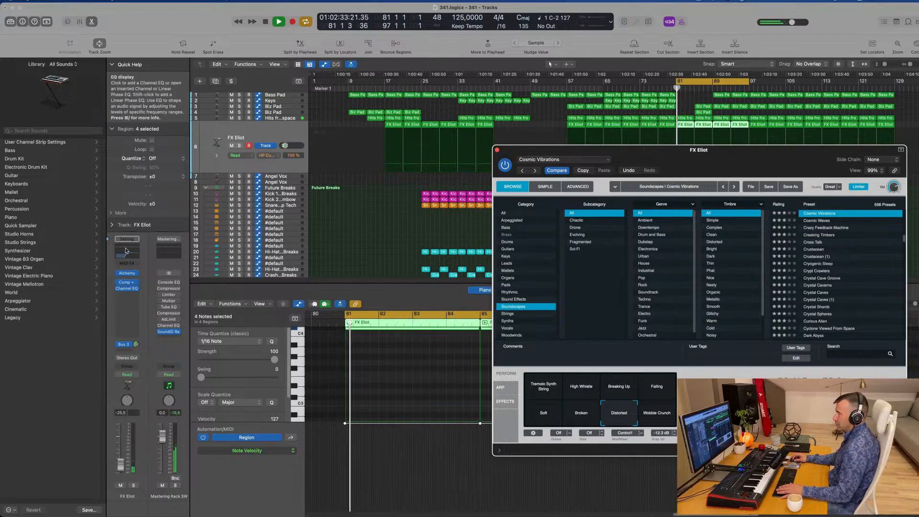
Set the low cut of FX Eliot's Channel EQ to 565 Hz while replaying from bar 81, and close the EQ
{"action": "left_click", "coordinate": [127, 289]}
{"action": "key", "text": "space"}
{"action": "left_click_drag", "start_coordinate": [483, 231], "coordinate": [404, 249]}
{"action": "key", "text": "space"}
{"action": "key", "text": "space"}
{"action": "left_click", "coordinate": [724, 407]}
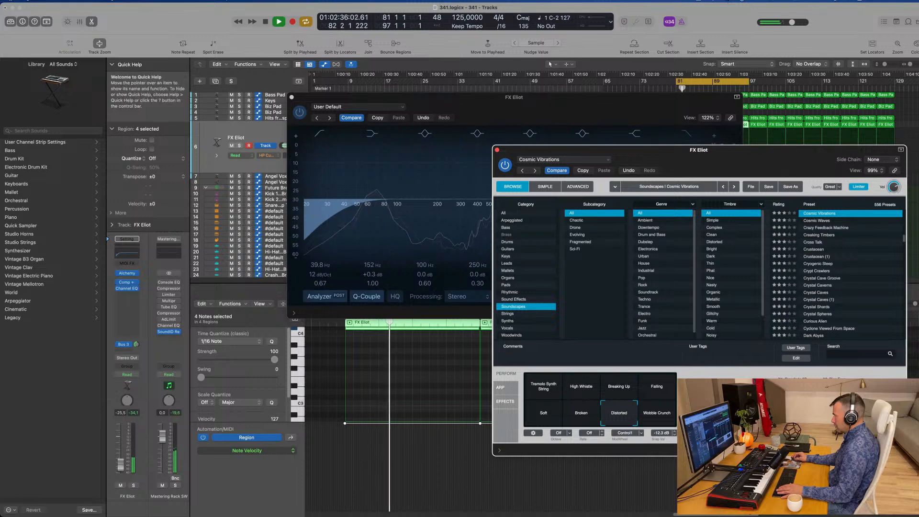
{"action": "key", "text": "space"}
{"action": "key", "text": "space"}
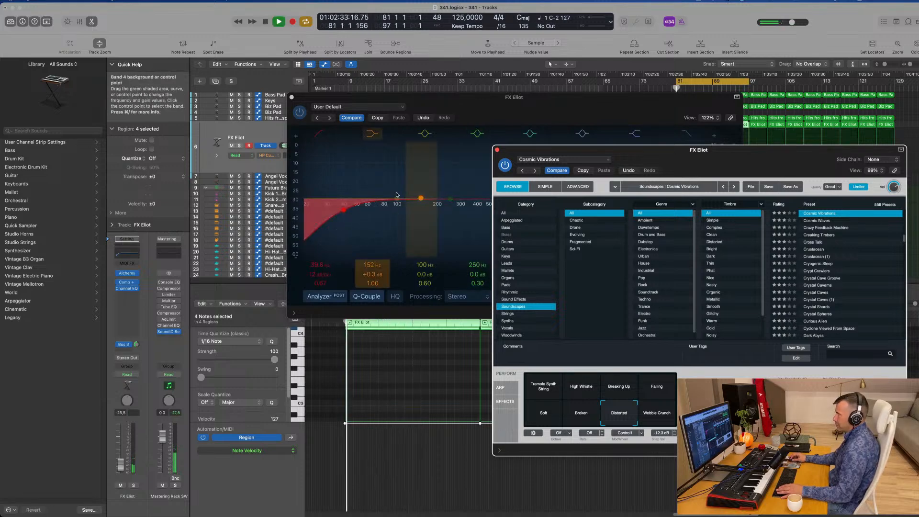
{"action": "left_click_drag", "start_coordinate": [353, 211], "coordinate": [494, 220]}
{"action": "key", "text": "space"}
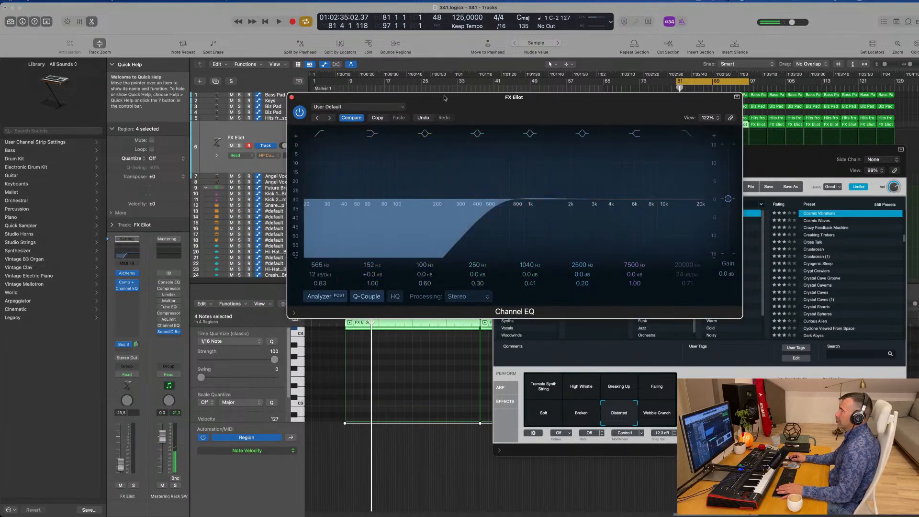
{"action": "left_click_drag", "start_coordinate": [445, 97], "coordinate": [411, 105]}
{"action": "key", "text": "space"}
{"action": "left_click", "coordinate": [257, 105]}
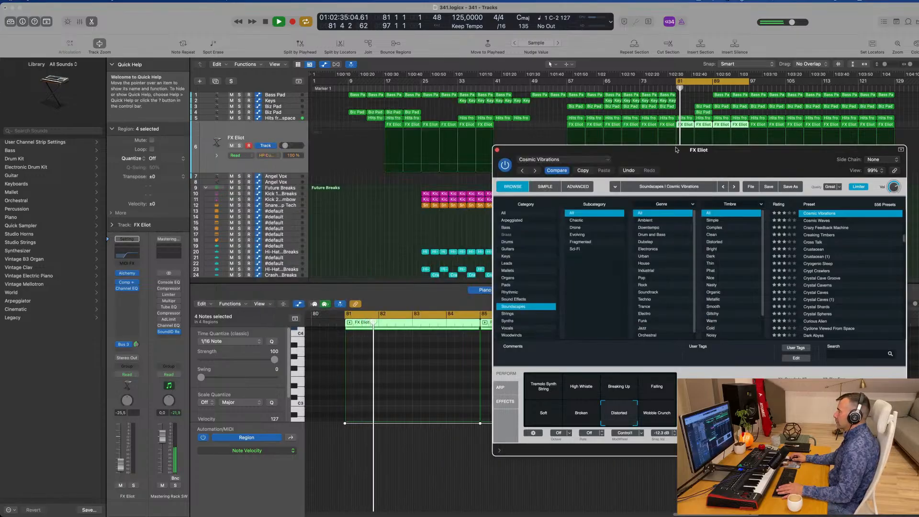
Set the HP Cutoff of FX Eliot's Alchemy to 0.0 %, close the instrument, and restart playback from bar 81
{"action": "left_click_drag", "start_coordinate": [677, 150], "coordinate": [266, 110]}
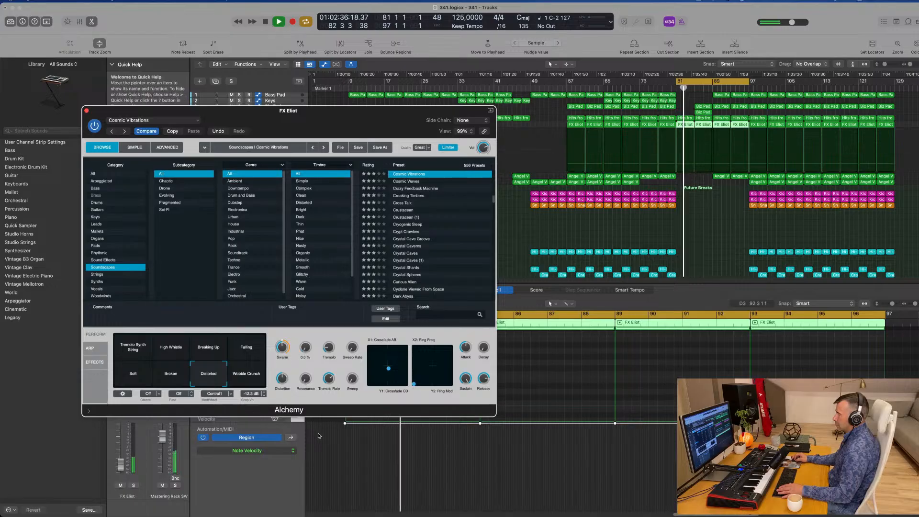
{"action": "left_click_drag", "start_coordinate": [117, 116], "coordinate": [239, 128]}
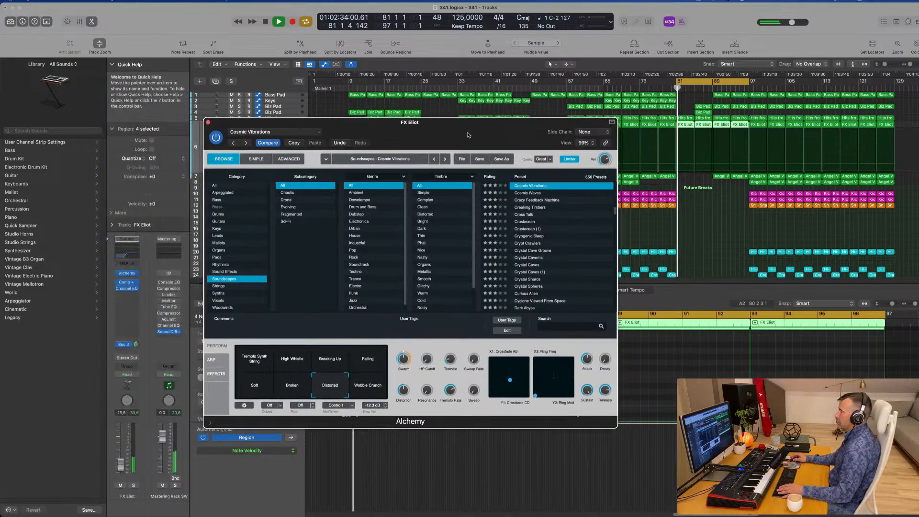
{"action": "left_click", "coordinate": [208, 122]}
{"action": "key", "text": "space"}
{"action": "key", "text": "space"}
Set Cutoff 1 in the Hits from space track's Alchemy to 20.5 %, listening from bar 81, and close the instrument
{"action": "left_click", "coordinate": [291, 119]}
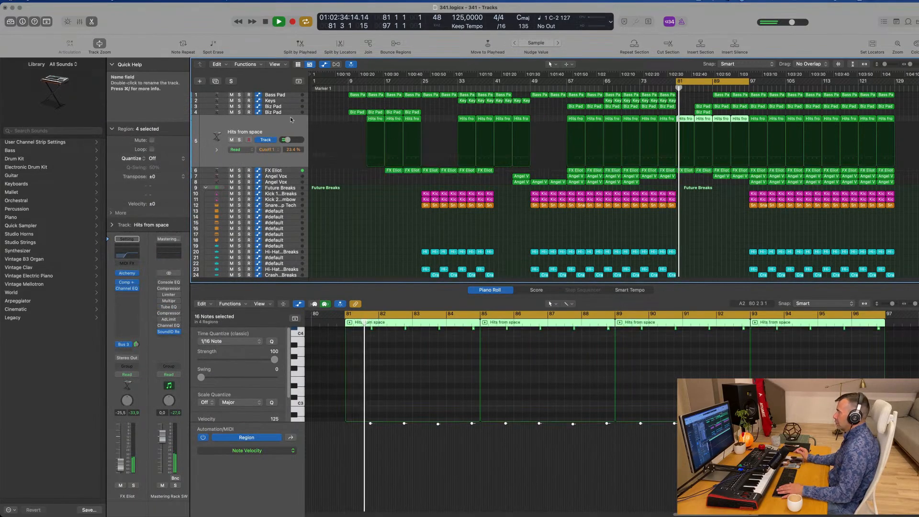
{"action": "key", "text": "space"}
{"action": "key", "text": "space"}
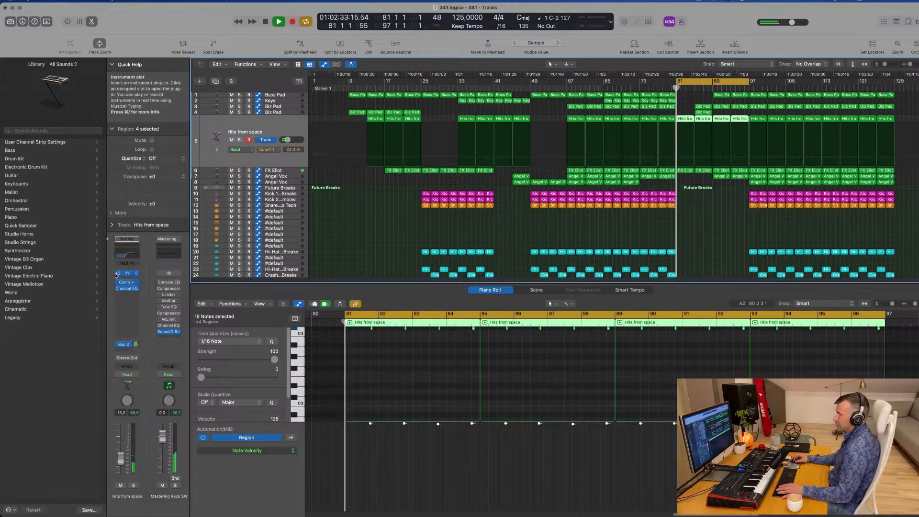
{"action": "left_click", "coordinate": [128, 274]}
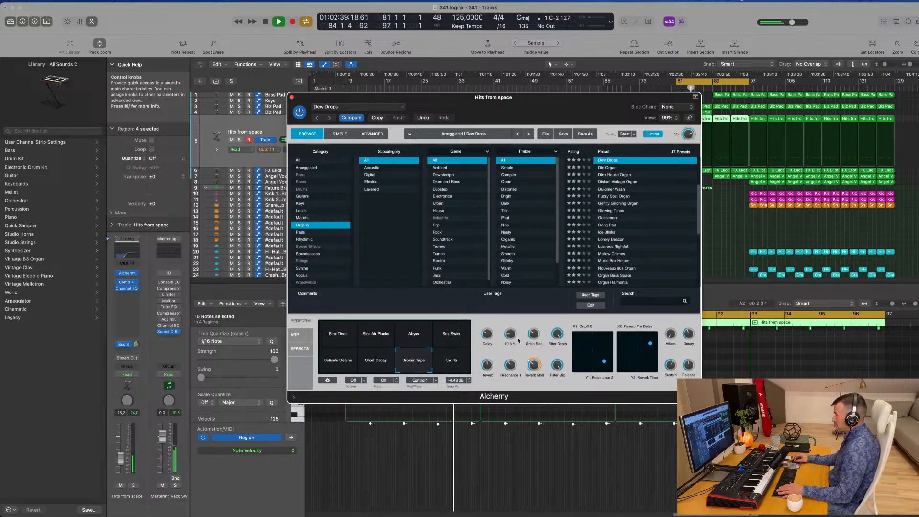
{"action": "left_click", "coordinate": [523, 89]}
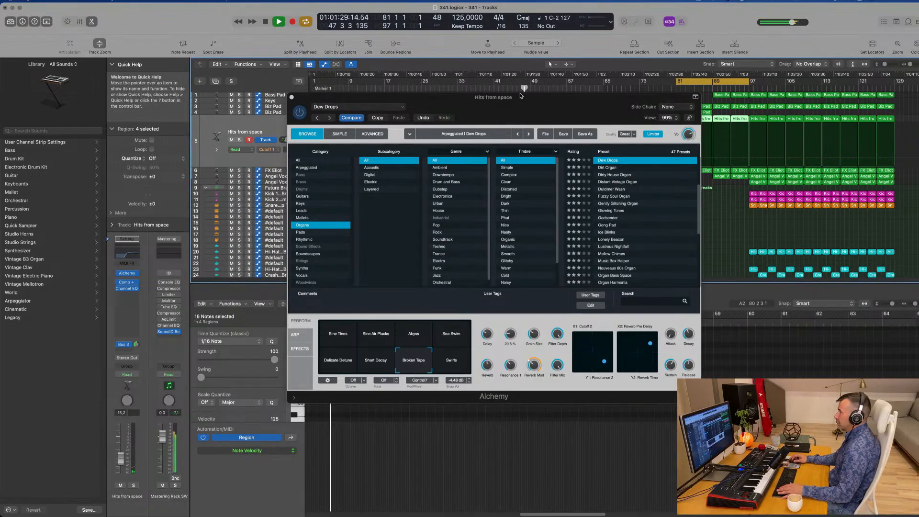
{"action": "key", "text": "space"}
{"action": "left_click", "coordinate": [294, 101]}
{"action": "key", "text": "space"}
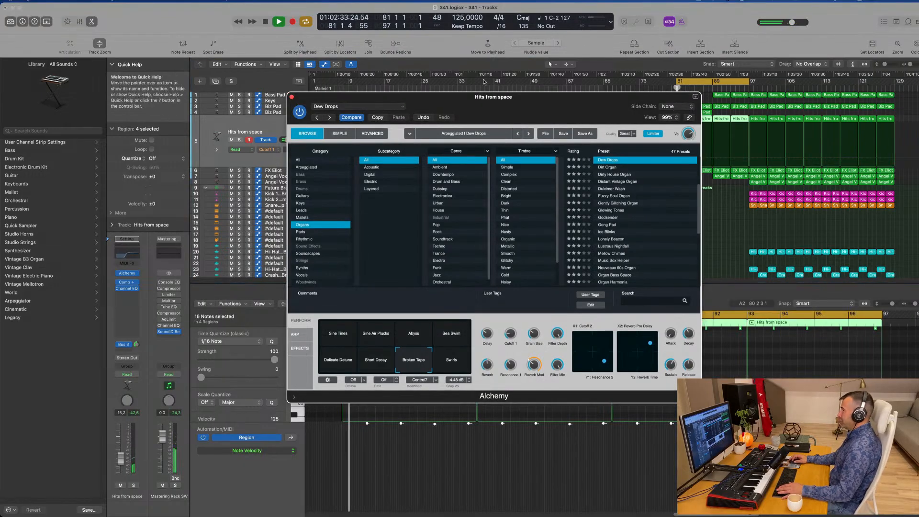
{"action": "left_click", "coordinate": [291, 97]}
{"action": "key", "text": "space"}
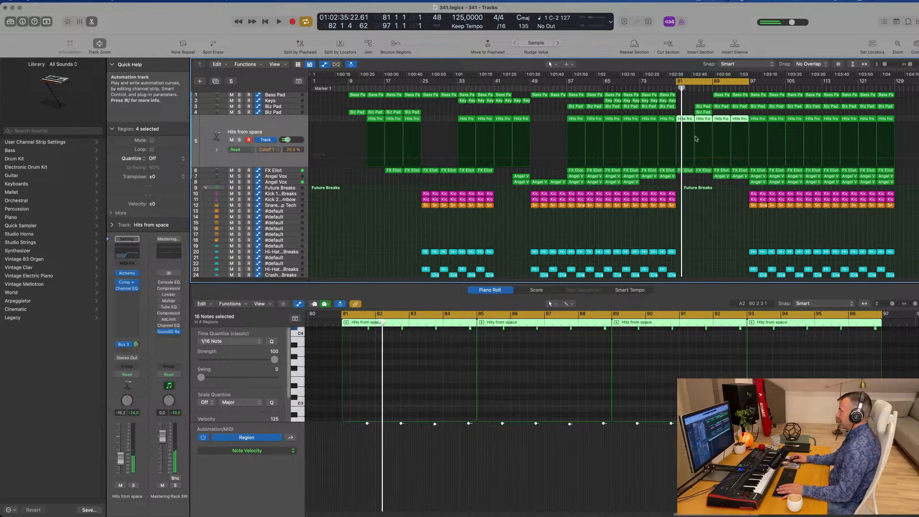
Replay the passage from bar 81 and delete track 3's two Biz Pad regions between bars 85 and 93
{"action": "key", "text": "space"}
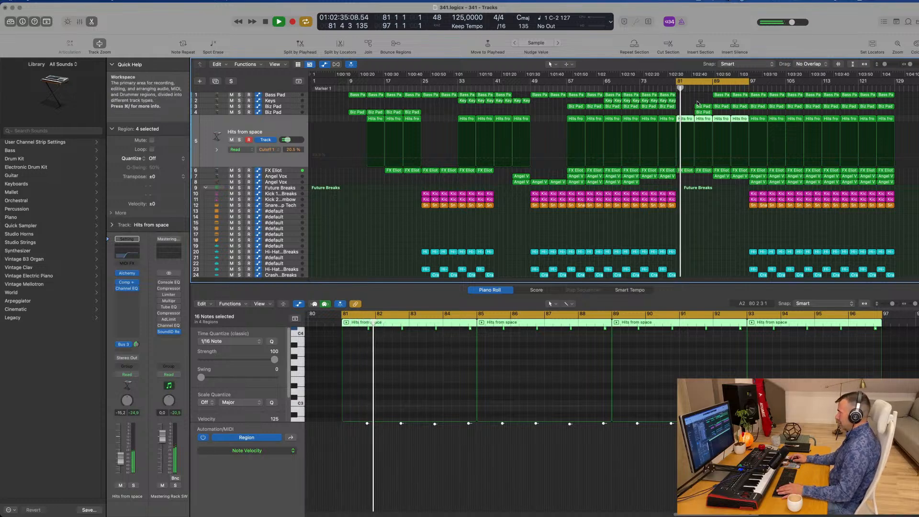
{"action": "left_click", "coordinate": [702, 106]}
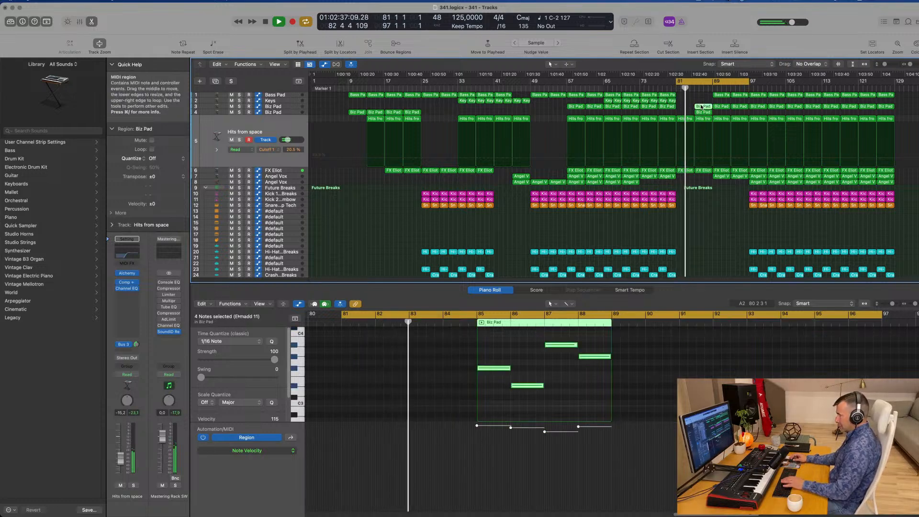
{"action": "key", "text": "Delete"}
{"action": "key", "text": "Delete"}
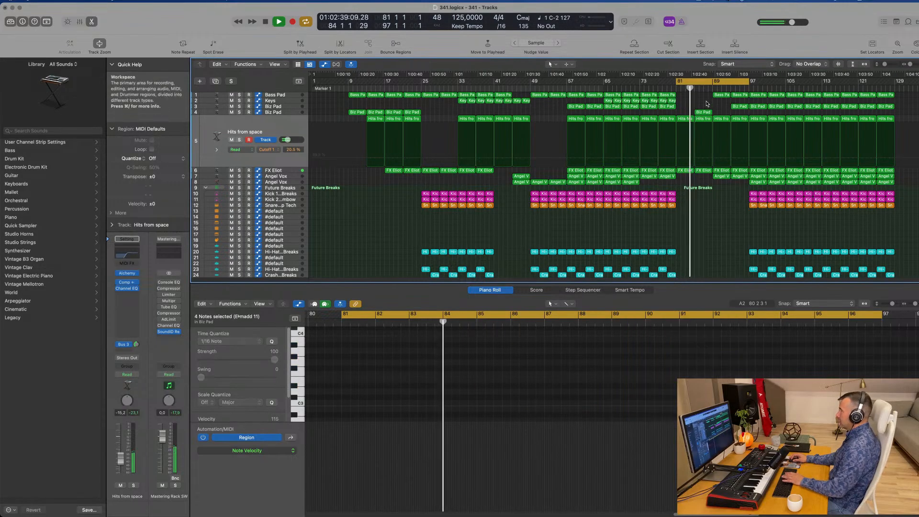
Copy track 4's Biz Pad region from bar 85 to bar 81 and listen to it from there
{"action": "left_click", "coordinate": [703, 114]}
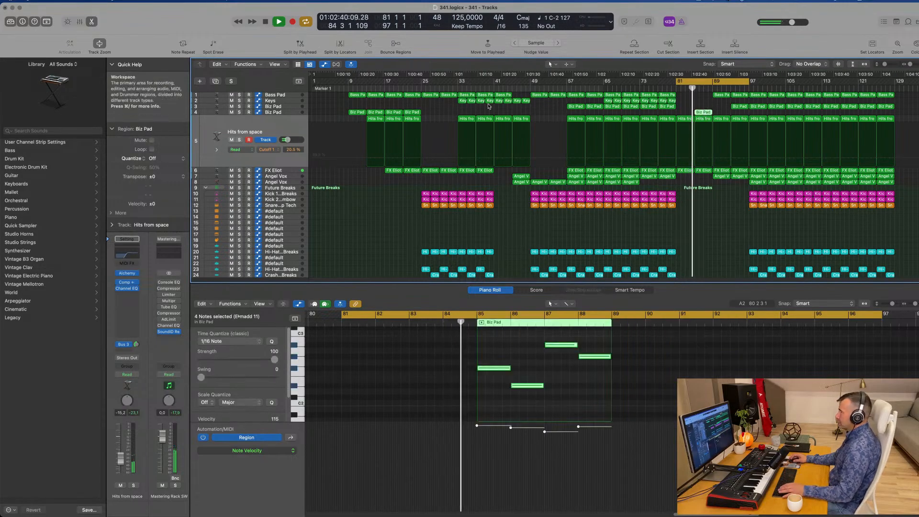
{"action": "left_click", "coordinate": [292, 107]}
{"action": "left_click", "coordinate": [703, 159]}
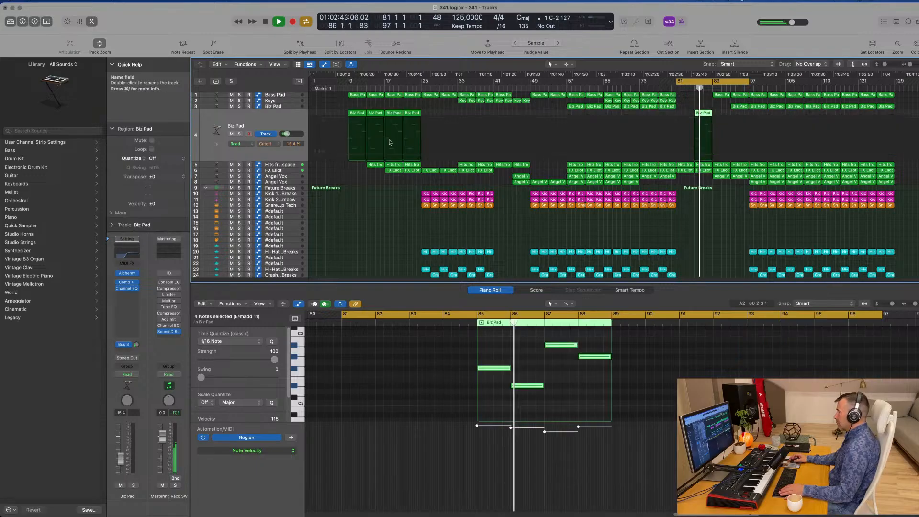
{"action": "key", "text": "space"}
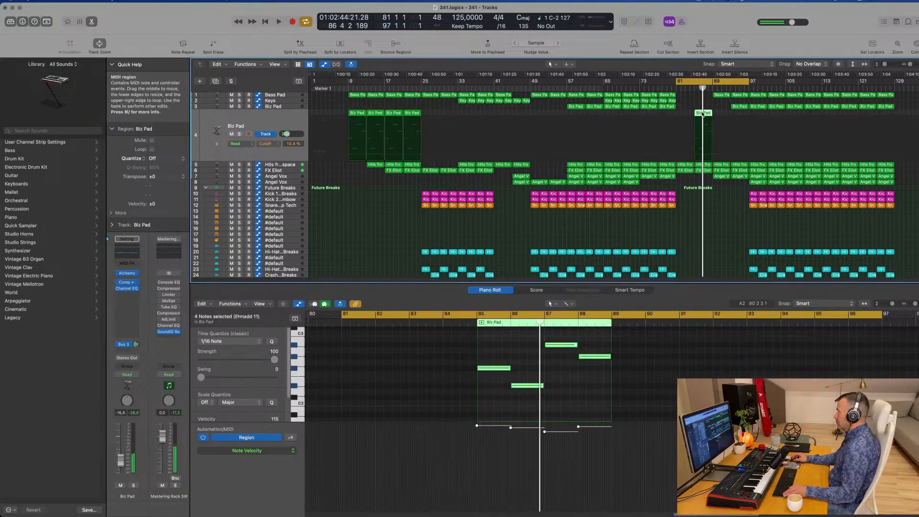
{"action": "left_click_drag", "start_coordinate": [691, 113], "coordinate": [661, 118]}
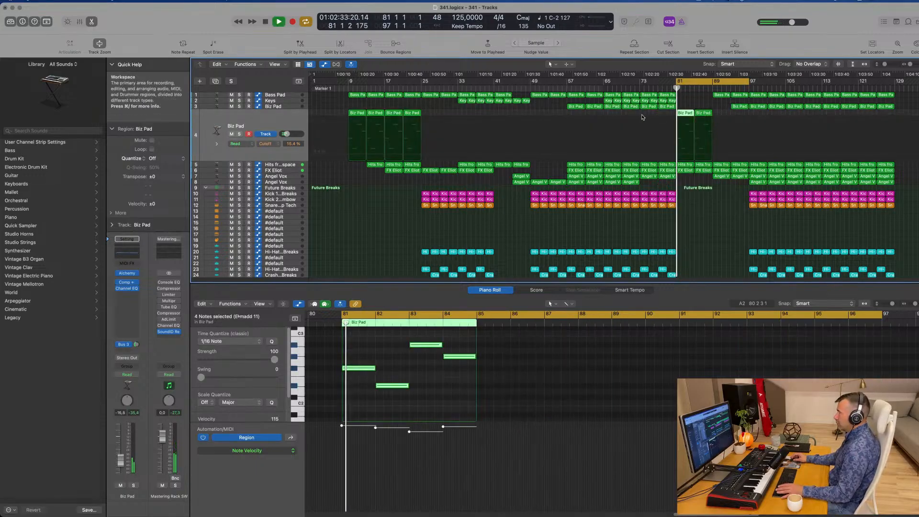
{"action": "key", "text": "space"}
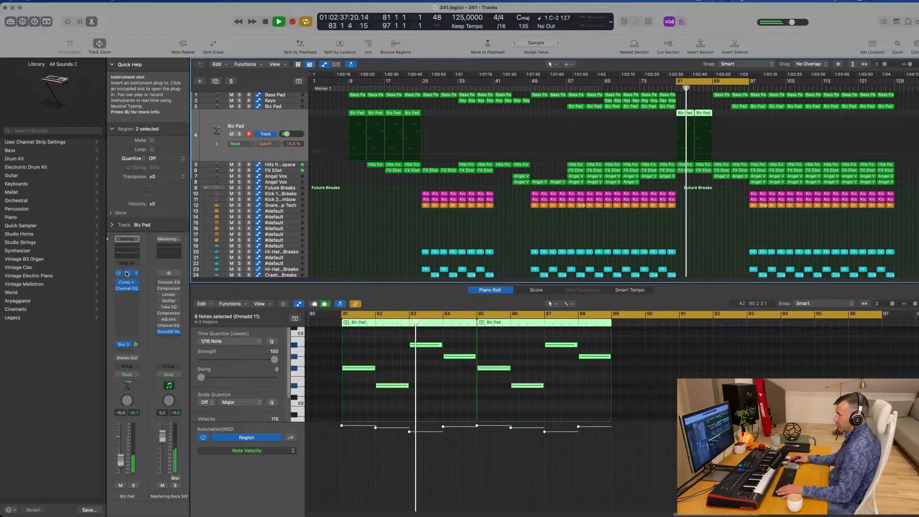
Try recording a Cutoff move in Touch mode from track 4 Biz Pad's Alchemy, and replay from bar 81
{"action": "left_click", "coordinate": [128, 273]}
{"action": "left_click", "coordinate": [127, 374]}
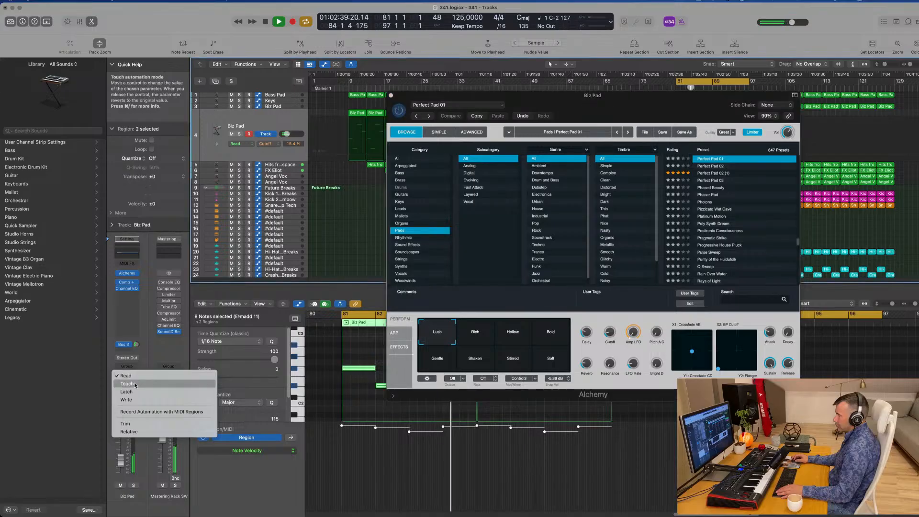
{"action": "left_click", "coordinate": [129, 383]}
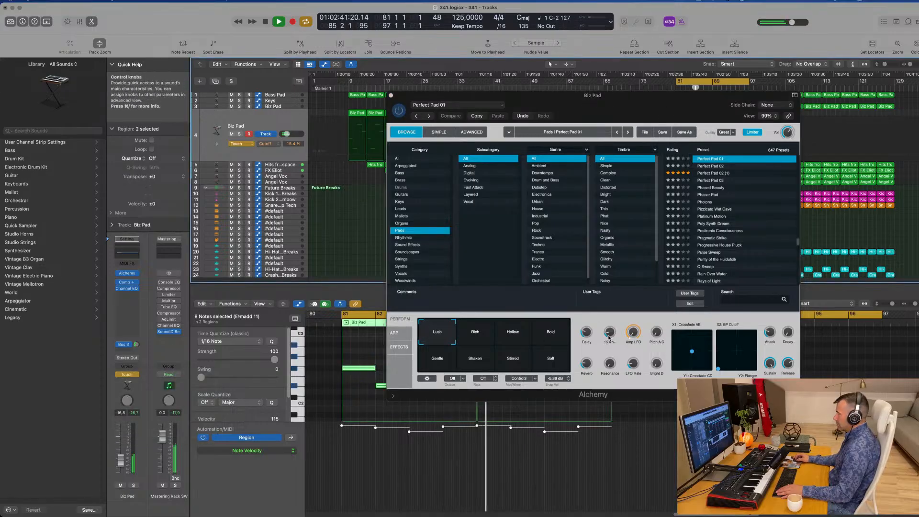
{"action": "left_click_drag", "start_coordinate": [610, 337], "coordinate": [611, 323]}
{"action": "key", "text": "space"}
{"action": "key", "text": "space"}
{"action": "key", "text": "v"}
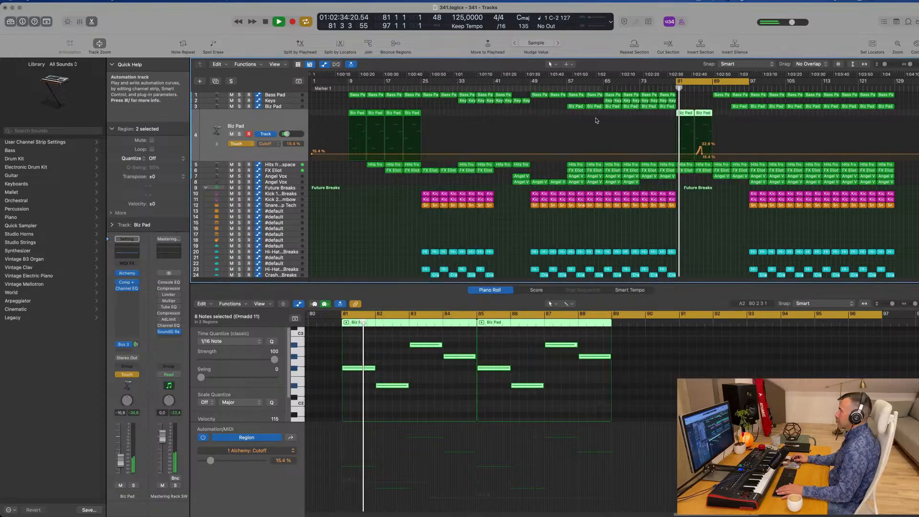
Draw Biz Pad Cutoff automation rising from 15.4 % at bar 81 to about 38 % at bar 89, and set the track's automation to Read
{"action": "left_click", "coordinate": [677, 154]}
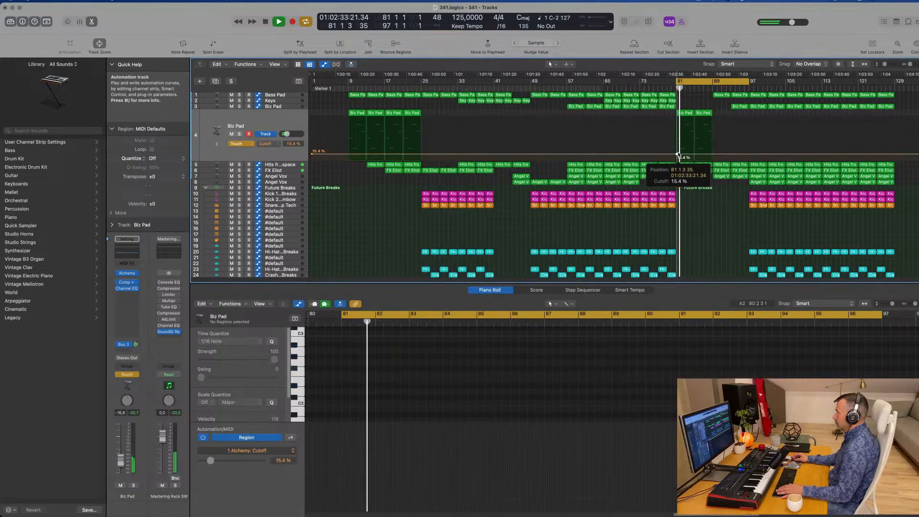
{"action": "left_click", "coordinate": [712, 154]}
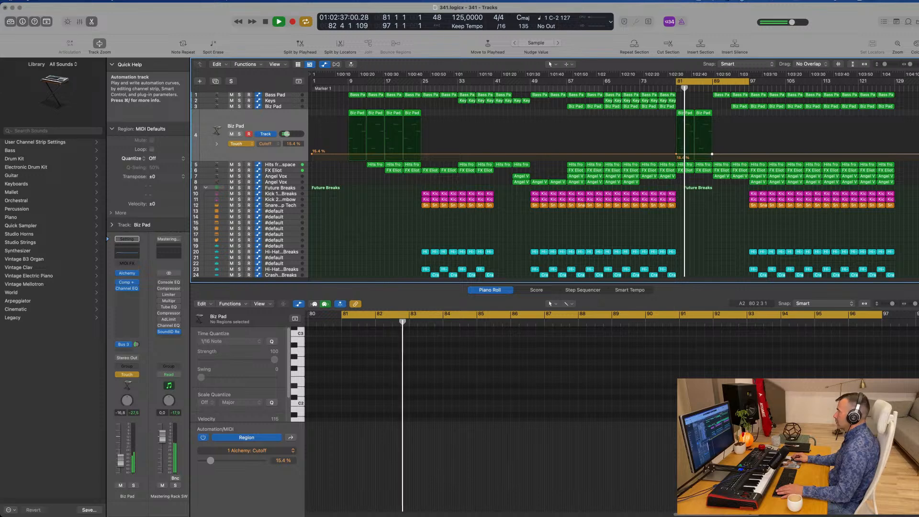
{"action": "left_click_drag", "start_coordinate": [712, 154], "coordinate": [712, 144]}
{"action": "left_click", "coordinate": [245, 144]}
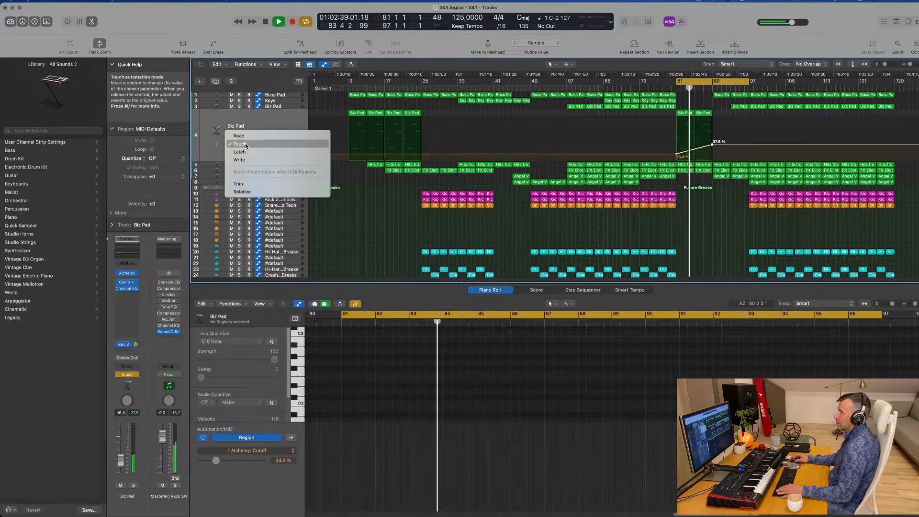
{"action": "left_click", "coordinate": [239, 135]}
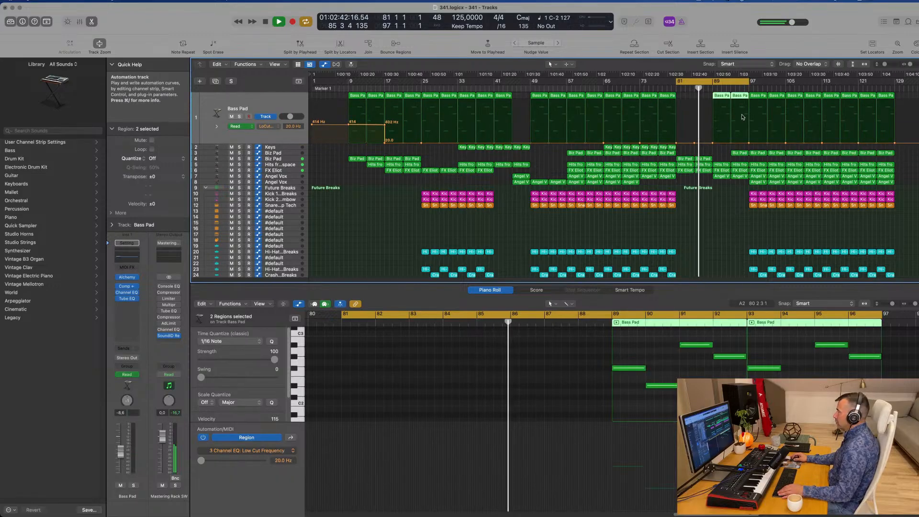
Delete track 7's Angel Vox region at bar 89 and shape Bass Pad's low-cut automation to about 240 Hz at bar 89 and 178 Hz near bar 93
{"action": "left_click_drag", "start_coordinate": [713, 143], "coordinate": [712, 120]}
{"action": "left_click", "coordinate": [721, 177]}
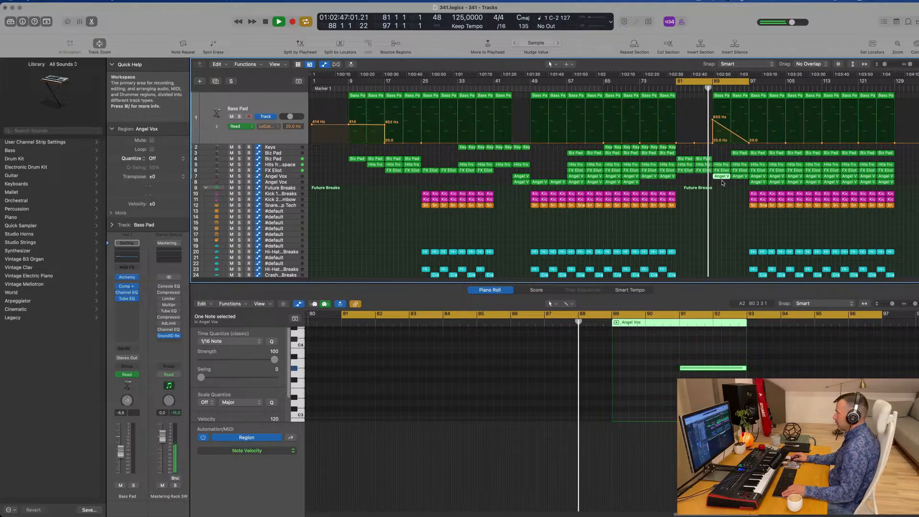
{"action": "key", "text": "Delete"}
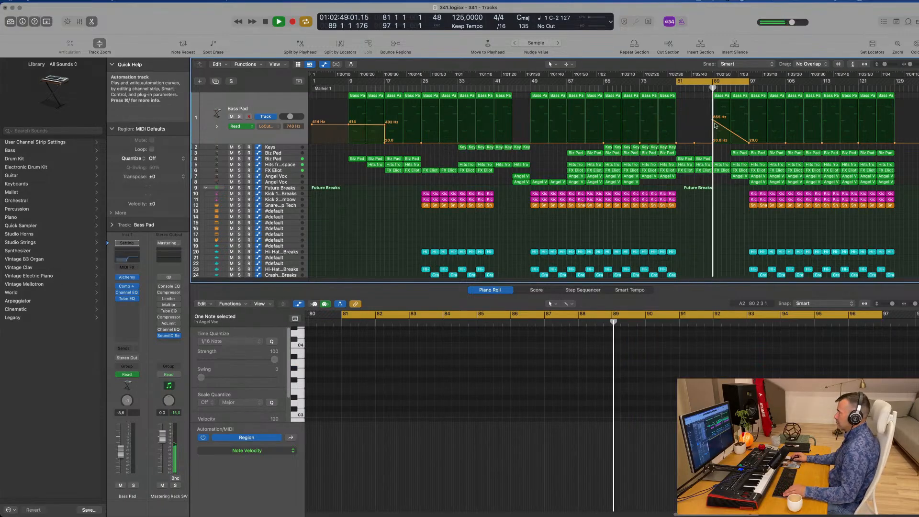
{"action": "left_click_drag", "start_coordinate": [712, 120], "coordinate": [713, 125]}
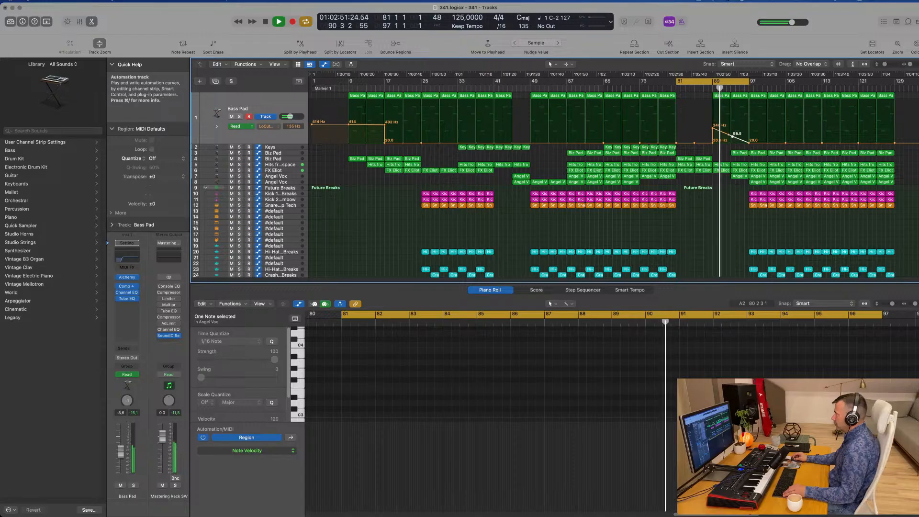
{"action": "left_click_drag", "start_coordinate": [732, 136], "coordinate": [732, 126]}
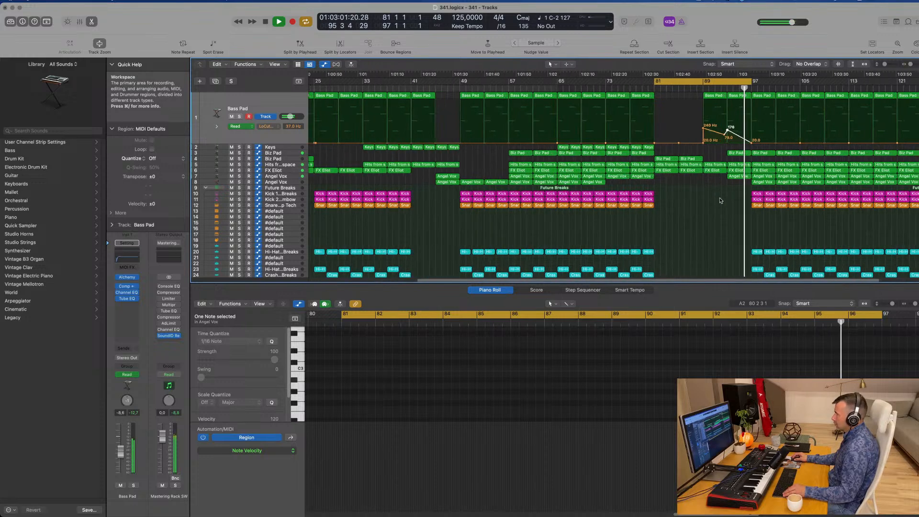
Delete all drum and percussion regions between bars 97 and 105
{"action": "scroll", "coordinate": [765, 234], "scroll_direction": "down", "scroll_amount": 2}
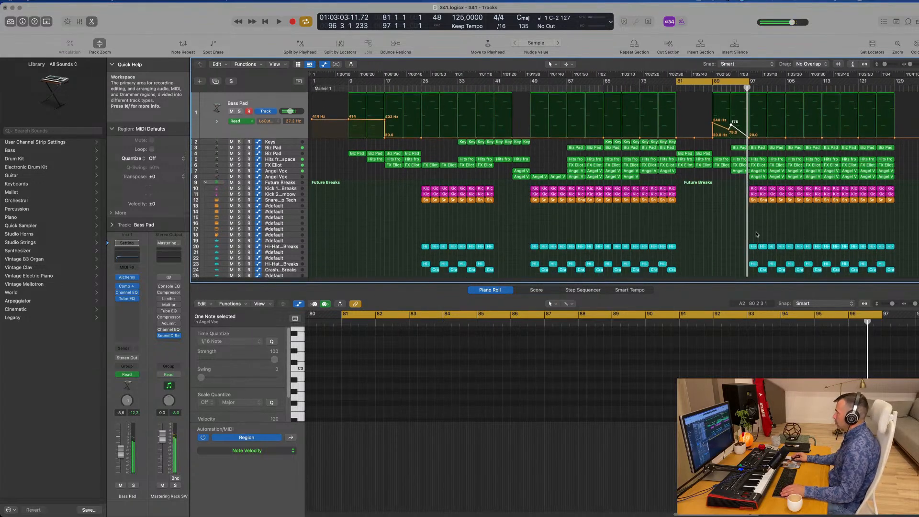
{"action": "left_click_drag", "start_coordinate": [740, 166], "coordinate": [802, 273]}
{"action": "scroll", "coordinate": [801, 273], "scroll_direction": "down", "scroll_amount": 1}
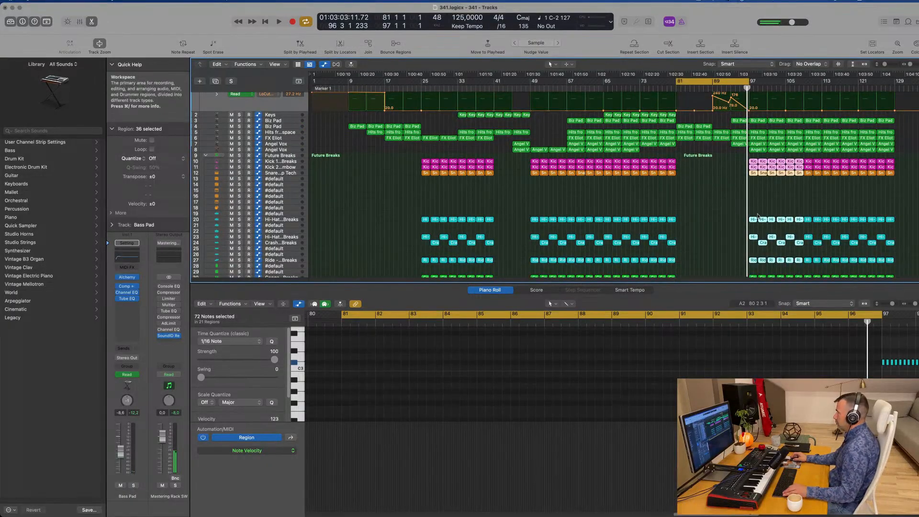
{"action": "left_click", "coordinate": [749, 177]}
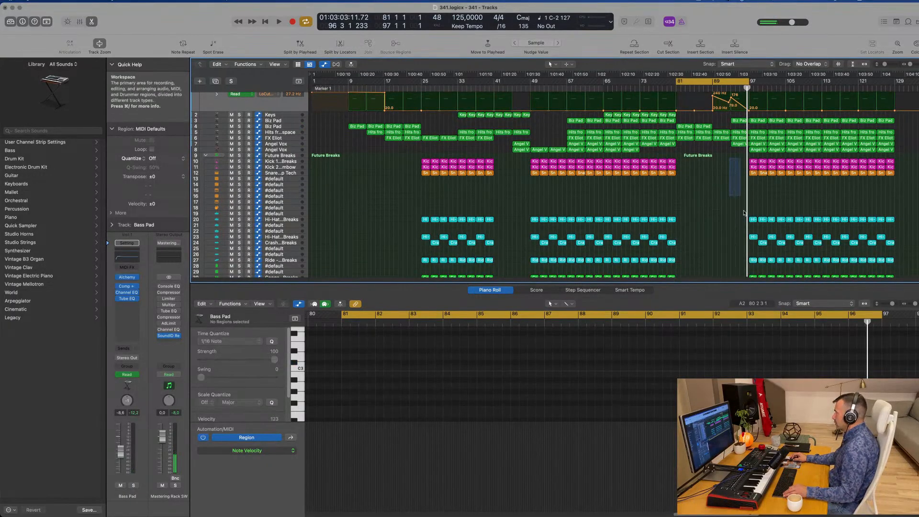
{"action": "left_click_drag", "start_coordinate": [745, 213], "coordinate": [786, 257]}
{"action": "scroll", "coordinate": [759, 239], "scroll_direction": "down", "scroll_amount": 4}
{"action": "key", "text": "Delete"}
{"action": "scroll", "coordinate": [766, 182], "scroll_direction": "up", "scroll_amount": 5}
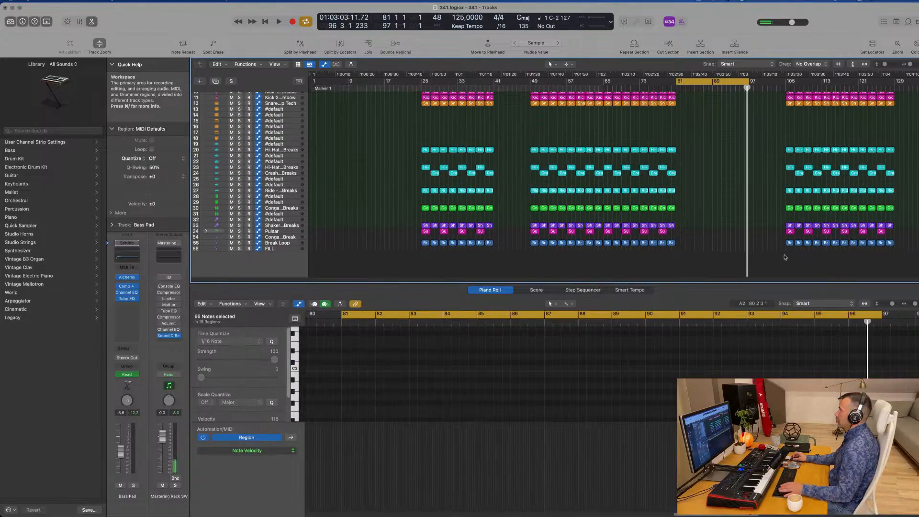
Play from bar 81 and delete track 8's two Angel Vox regions between bars 97 and 105
{"action": "key", "text": "space"}
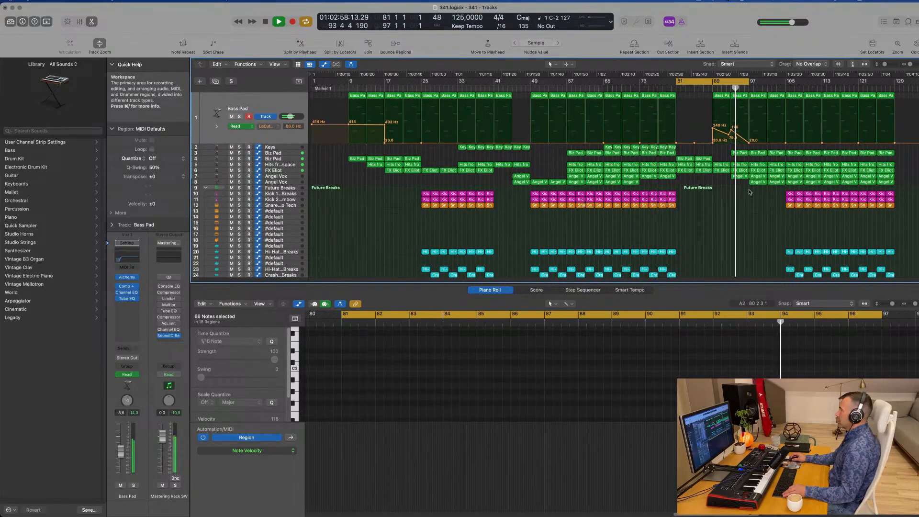
{"action": "left_click", "coordinate": [757, 182]}
{"action": "key", "text": "Delete"}
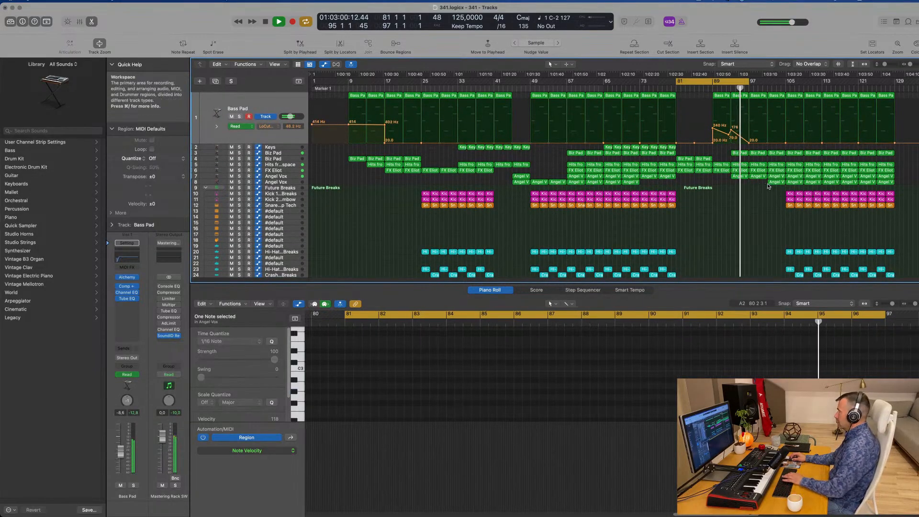
{"action": "key", "text": "Delete"}
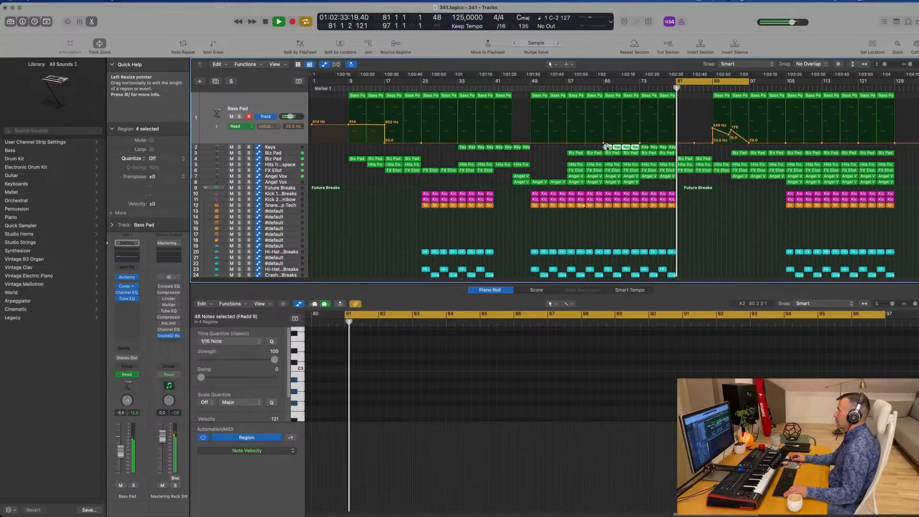
Copy the four Keys regions starting at bar 65 to bar 97, extend the cycle range to bar 105, and play from about bar 96
{"action": "left_click_drag", "start_coordinate": [635, 148], "coordinate": [754, 147]}
{"action": "left_click_drag", "start_coordinate": [747, 81], "coordinate": [785, 82]}
{"action": "left_click", "coordinate": [744, 88]}
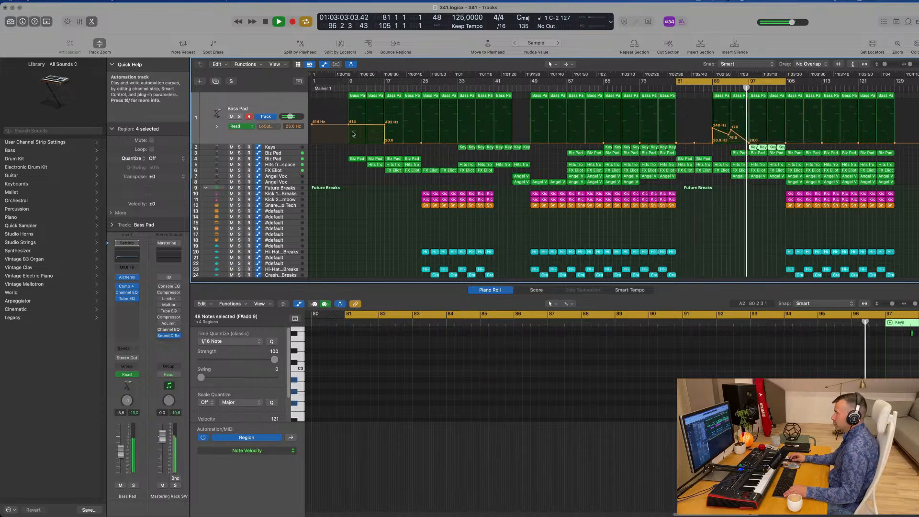
Raise the Keys track's Cutoff automation at bar 97 to about 57 % and listen to the passage
{"action": "left_click", "coordinate": [284, 147]}
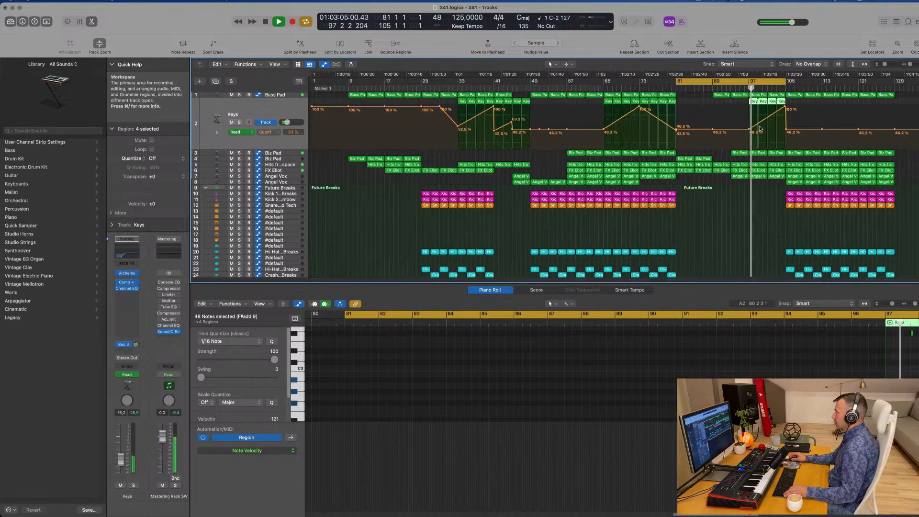
{"action": "left_click_drag", "start_coordinate": [749, 130], "coordinate": [749, 124]}
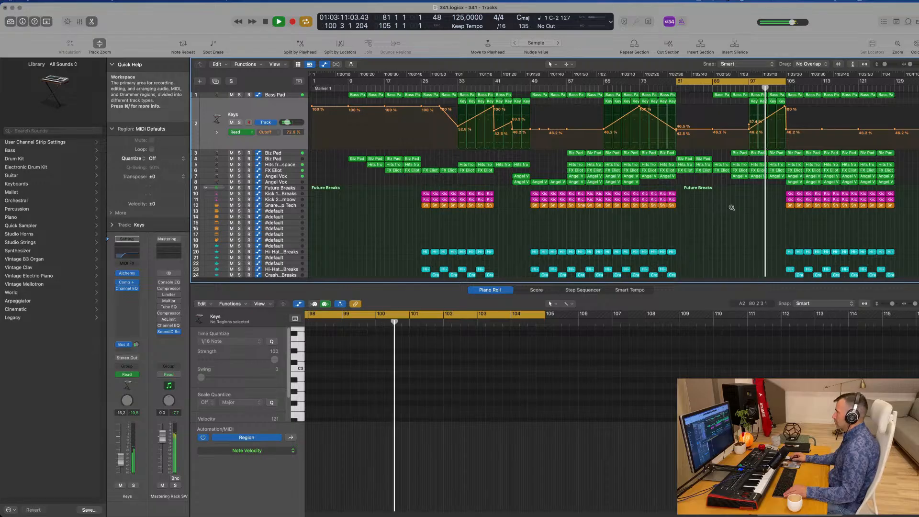
{"action": "scroll", "coordinate": [752, 198], "scroll_direction": "up", "scroll_amount": 3}
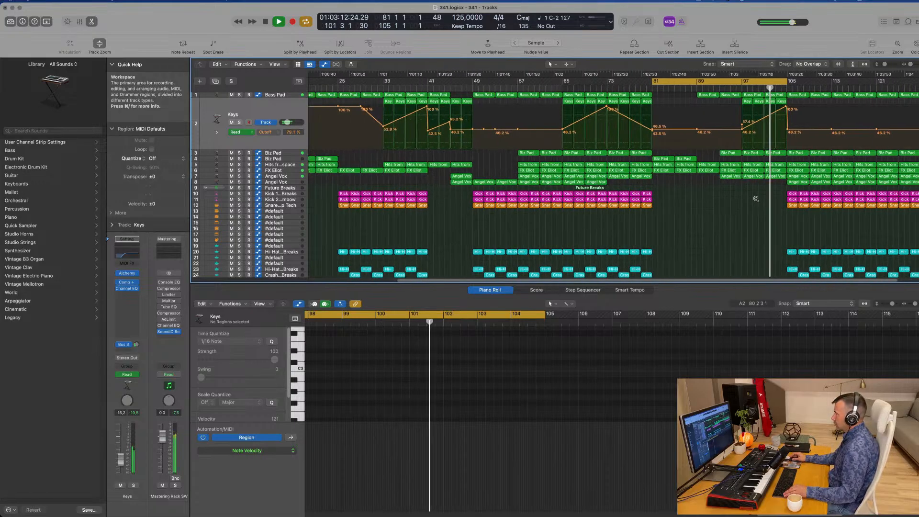
{"action": "scroll", "coordinate": [756, 198], "scroll_direction": "down", "scroll_amount": 3}
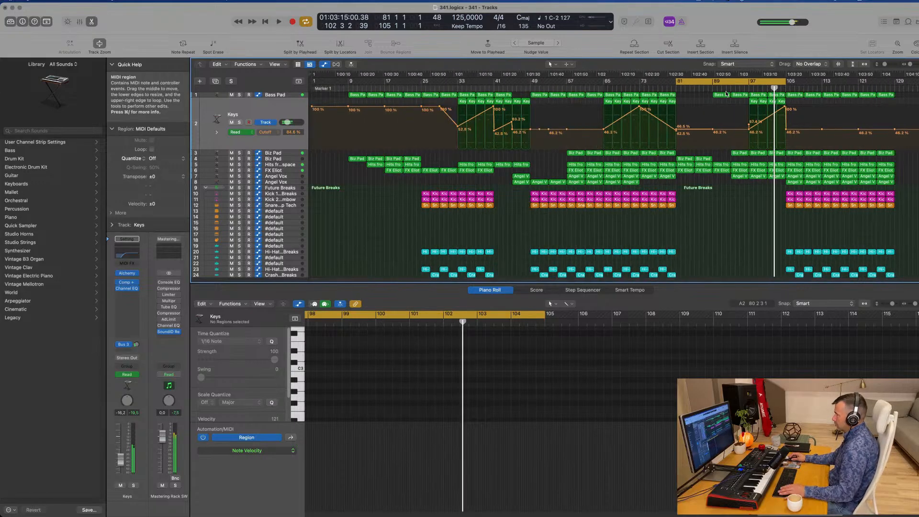
Replay from bar 81 and raise track 4 Biz Pad's Cutoff automation at bar 81 to about 26 %
{"action": "key", "text": "space"}
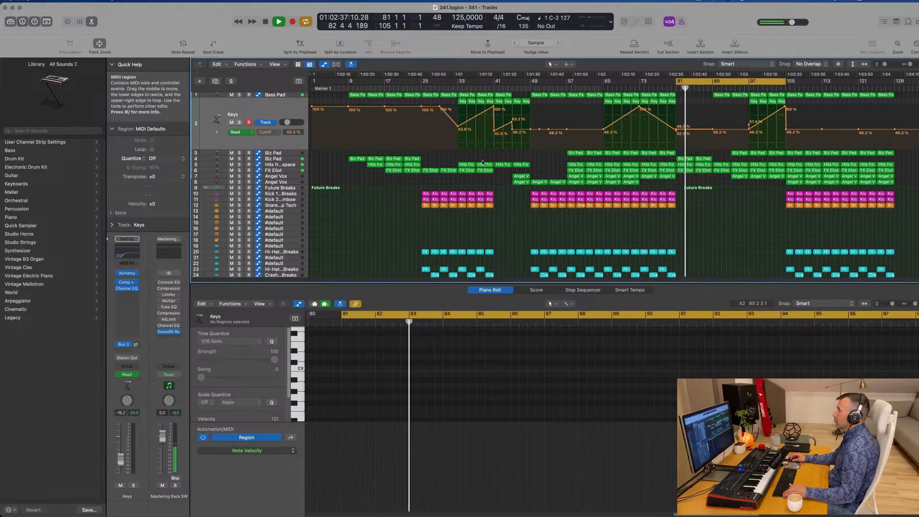
{"action": "left_click", "coordinate": [698, 143]}
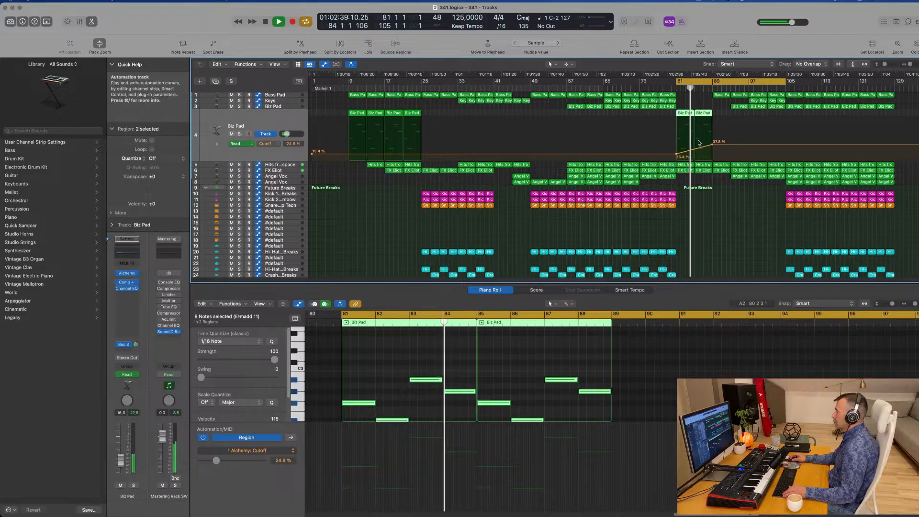
{"action": "key", "text": "space"}
{"action": "key", "text": "space"}
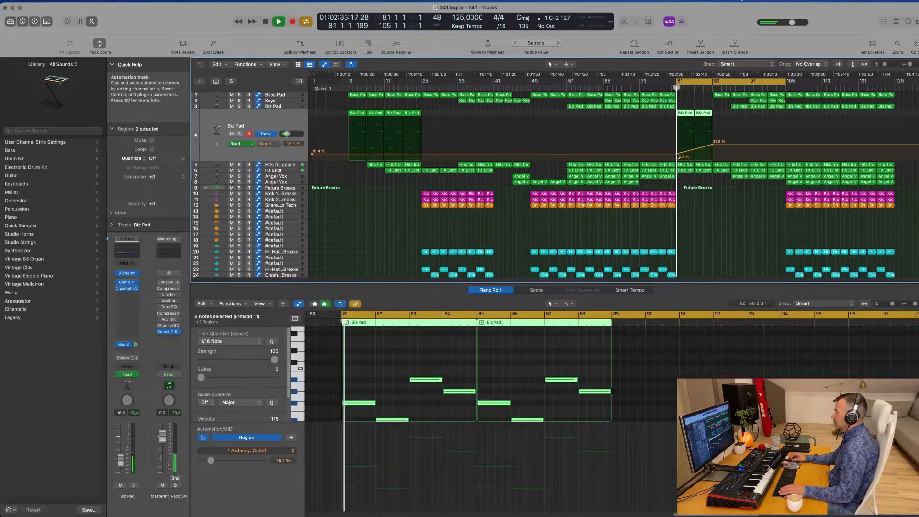
{"action": "mouse_move", "coordinate": [678, 155]}
{"action": "left_mouse_down"}
{"action": "mouse_move", "coordinate": [675, 121]}
{"action": "mouse_move", "coordinate": [677, 151]}
{"action": "left_mouse_up"}
{"action": "key", "text": "space"}
{"action": "key", "text": "space"}
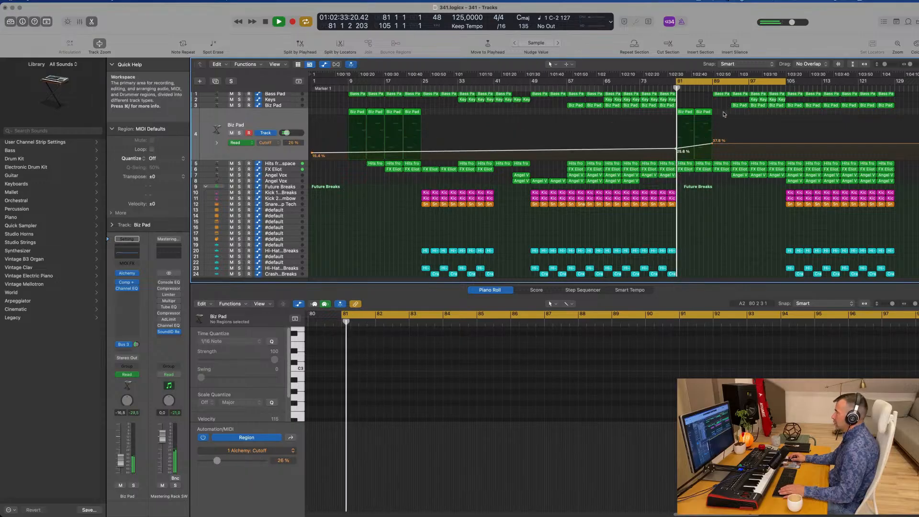
Delete track 4's two Biz Pad regions between bars 81 and 89 and restart playback from bar 81
{"action": "left_click", "coordinate": [684, 113]}
{"action": "left_click", "coordinate": [702, 112], "text": "shift"}
{"action": "key", "text": "Delete"}
{"action": "key", "text": "space"}
{"action": "key", "text": "space"}
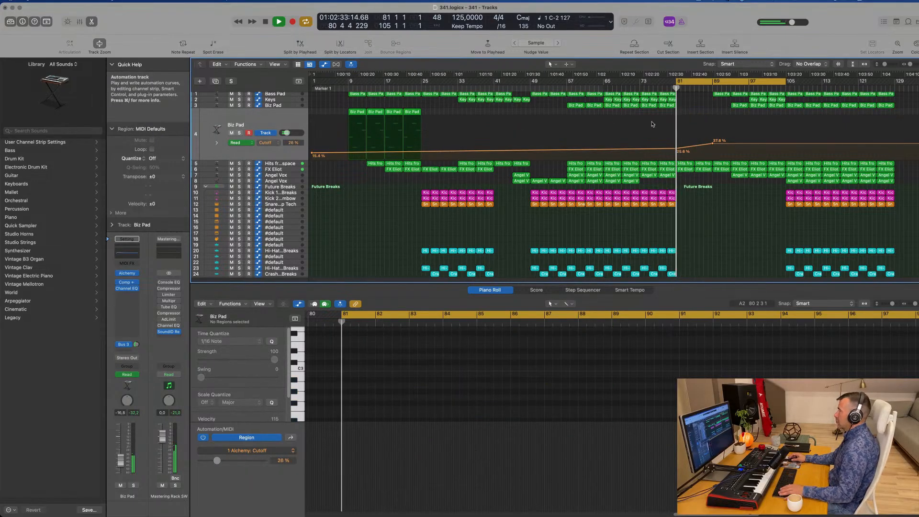
Try five copied Conga Low regions from bar 81 on track 30 during playback, and delete the copies
{"action": "scroll", "coordinate": [678, 131], "scroll_direction": "up", "scroll_amount": 1}
{"action": "scroll", "coordinate": [678, 130], "scroll_direction": "up", "scroll_amount": 2}
{"action": "scroll", "coordinate": [677, 131], "scroll_direction": "down", "scroll_amount": 3}
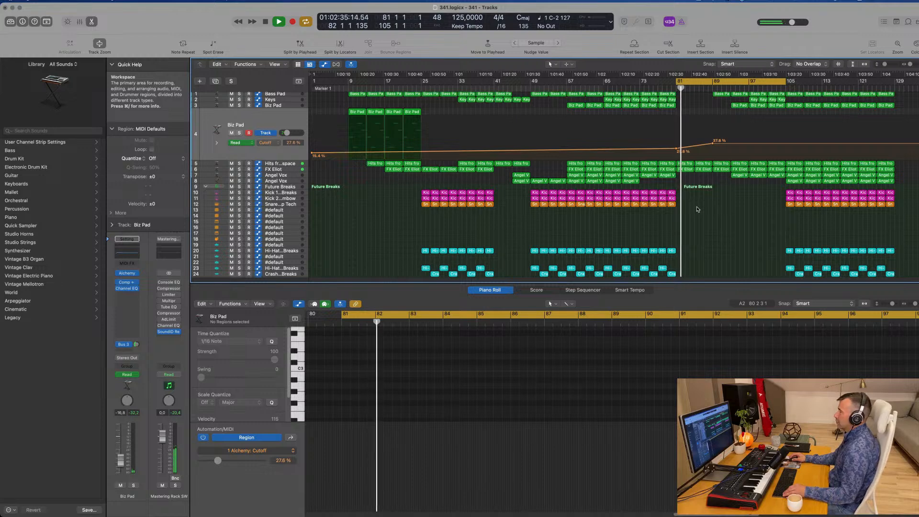
{"action": "scroll", "coordinate": [702, 212], "scroll_direction": "down", "scroll_amount": 4}
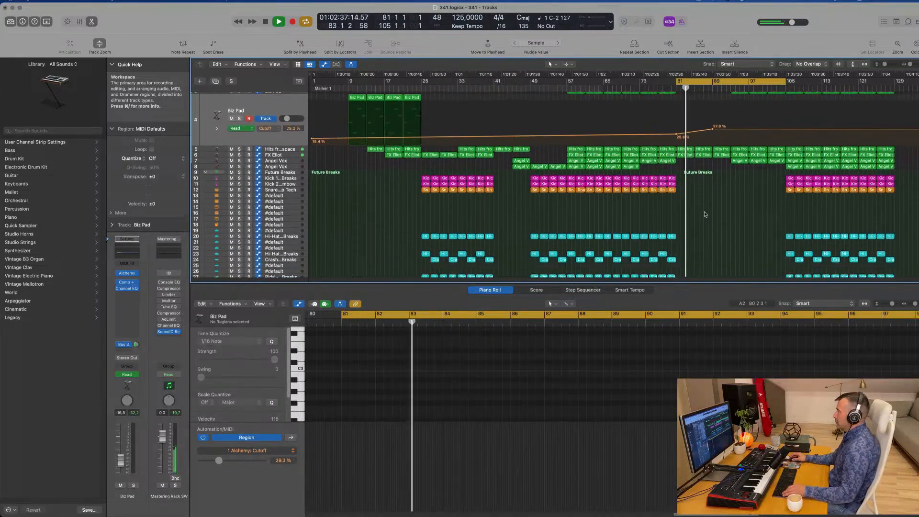
{"action": "scroll", "coordinate": [705, 215], "scroll_direction": "down", "scroll_amount": 2}
{"action": "key", "text": "space"}
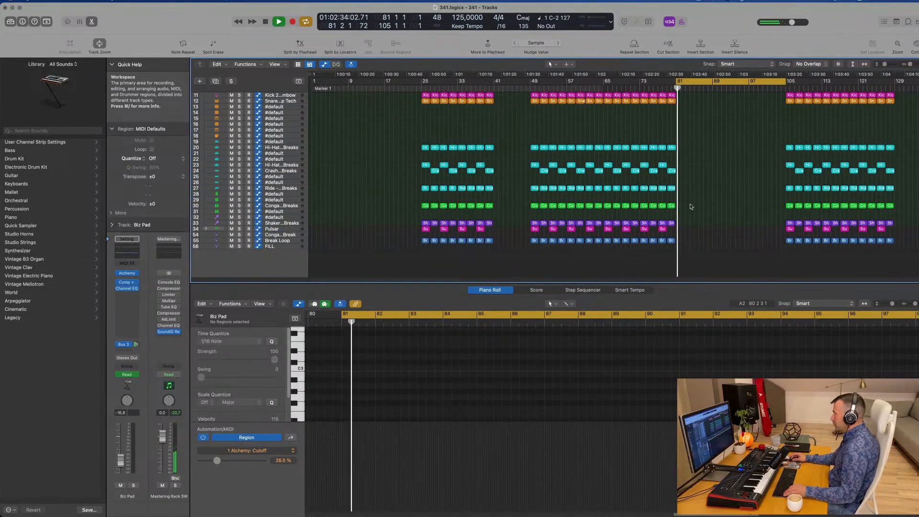
{"action": "mouse_move", "coordinate": [690, 207]}
{"action": "left_mouse_down"}
{"action": "mouse_move", "coordinate": [631, 205]}
{"action": "mouse_move", "coordinate": [684, 207]}
{"action": "left_mouse_up"}
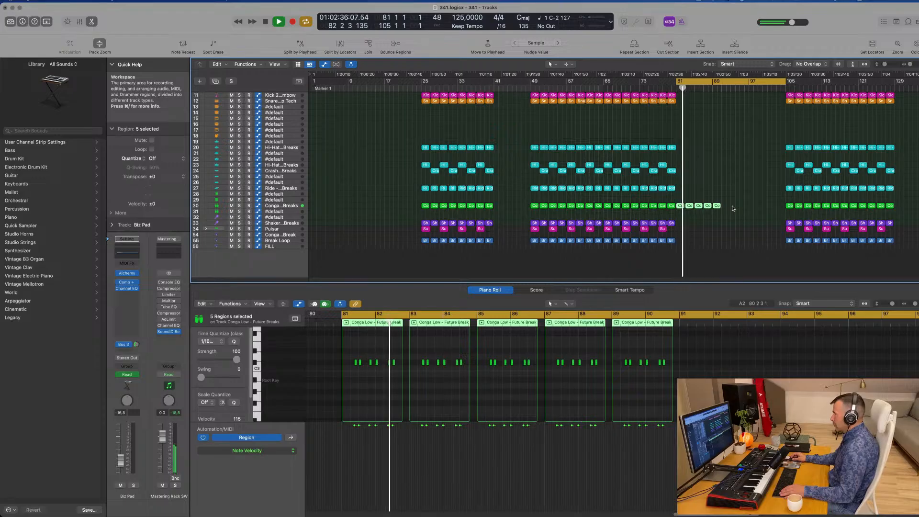
{"action": "key", "text": "Delete"}
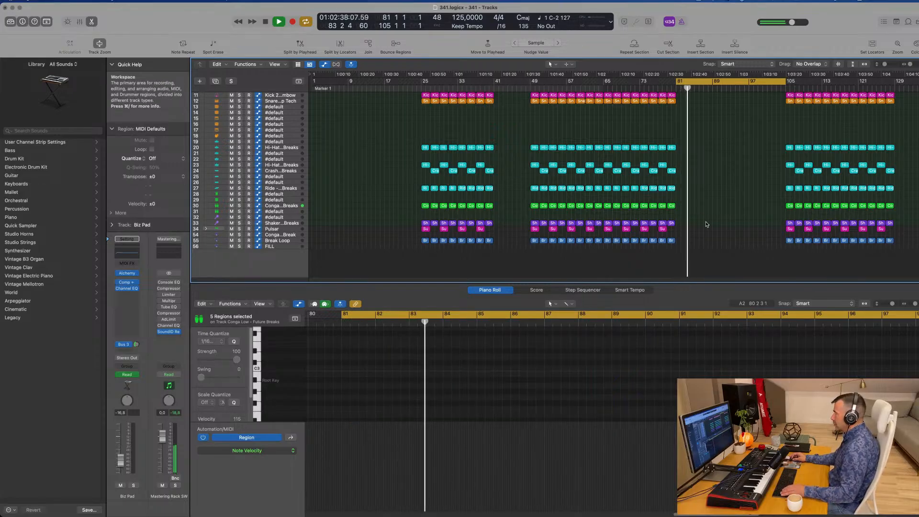
Copy Shaker, Pulsar and Break Loop regions to bars 81–89, listen from bar 81, and remove the two Pulsar copies
{"action": "mouse_move", "coordinate": [693, 222]}
{"action": "left_mouse_down"}
{"action": "mouse_move", "coordinate": [641, 242]}
{"action": "mouse_move", "coordinate": [681, 231]}
{"action": "left_mouse_up"}
{"action": "key", "text": "Return"}
{"action": "scroll", "coordinate": [716, 211], "scroll_direction": "up", "scroll_amount": 1}
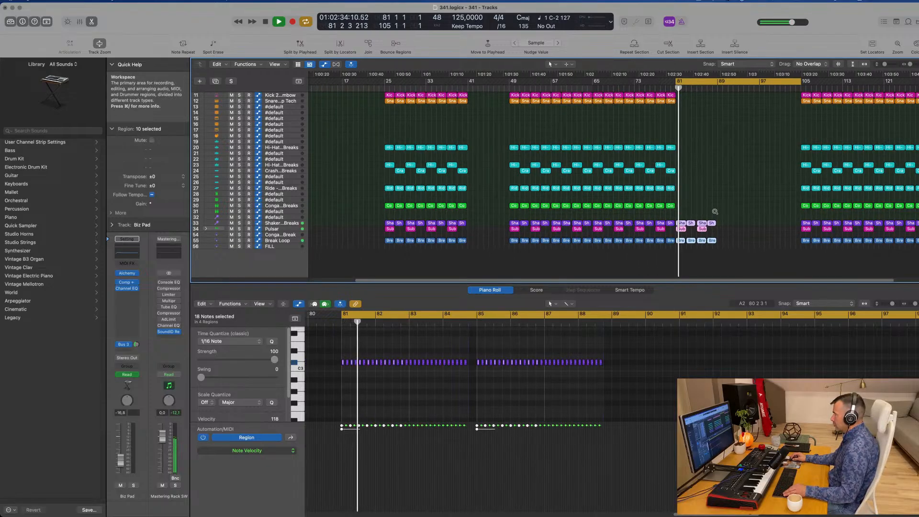
{"action": "scroll", "coordinate": [717, 211], "scroll_direction": "down", "scroll_amount": 1}
{"action": "left_click", "coordinate": [718, 233]}
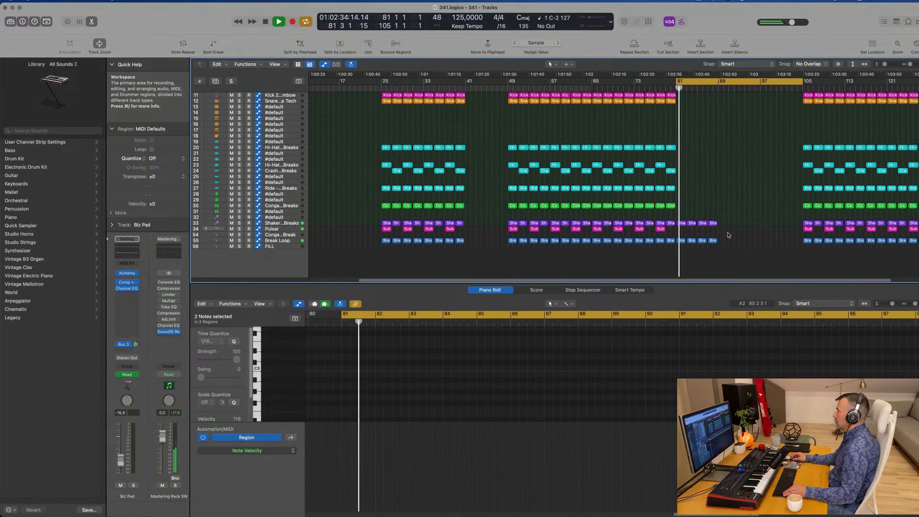
Delete the copied Break Loop and Shaker regions between bars 81 and 89 during playback
{"action": "left_click", "coordinate": [691, 241]}
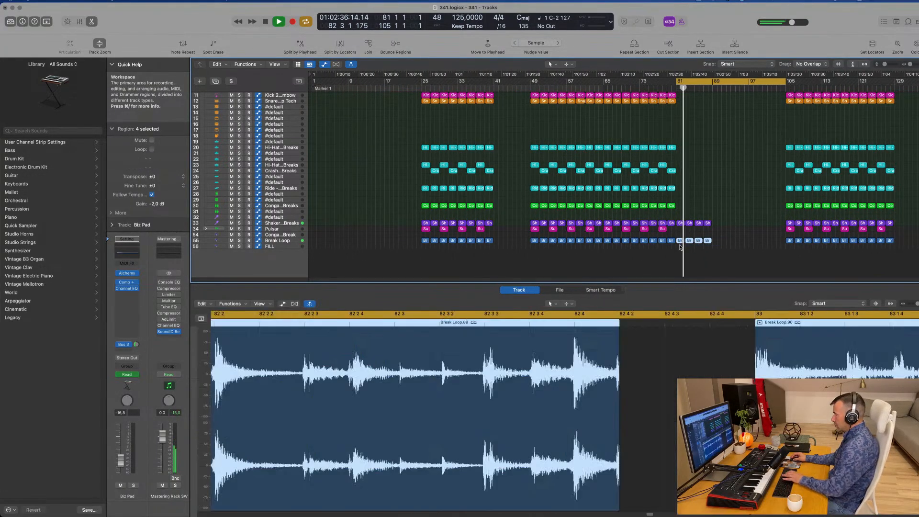
{"action": "key", "text": "Delete"}
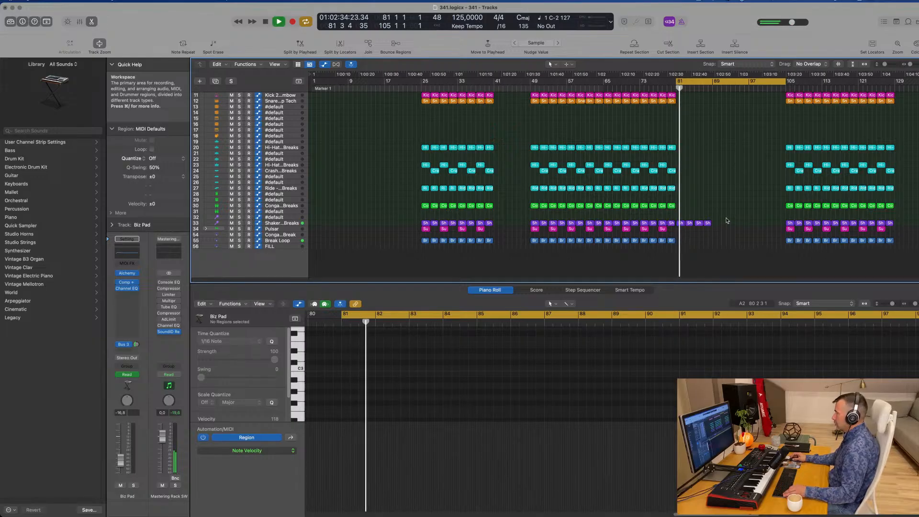
{"action": "left_click", "coordinate": [707, 224]}
{"action": "key", "text": "Delete"}
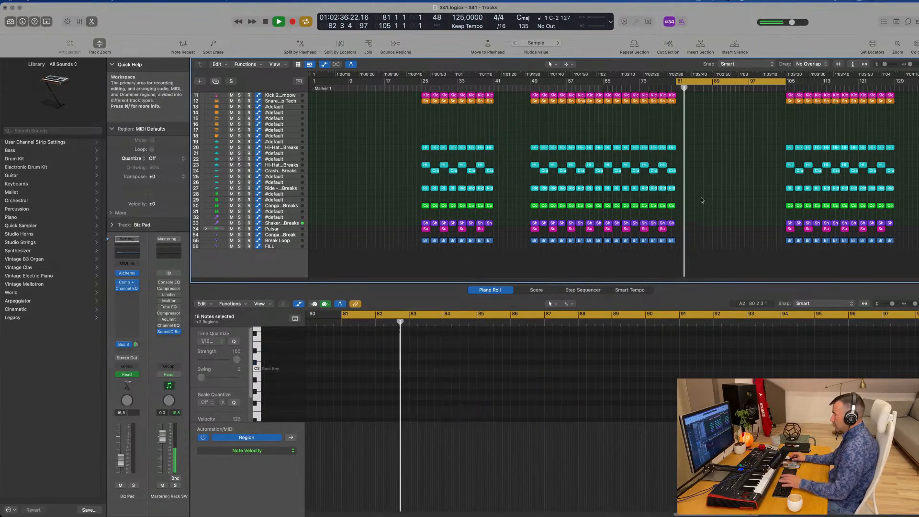
Try four copied Hi-Hat Closed 2 regions from bar 81 on track 20 during playback, and delete the copies
{"action": "mouse_move", "coordinate": [697, 146]}
{"action": "left_mouse_down"}
{"action": "mouse_move", "coordinate": [643, 150]}
{"action": "mouse_move", "coordinate": [680, 152]}
{"action": "left_mouse_up"}
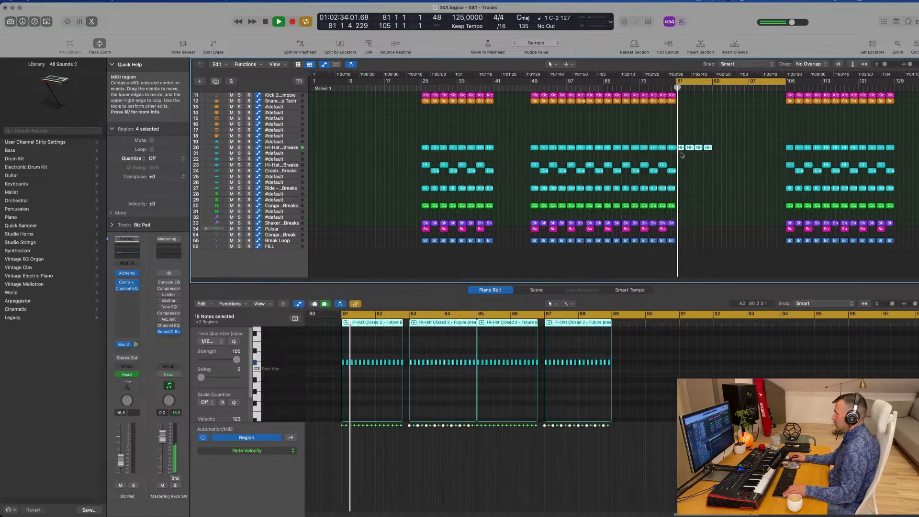
{"action": "scroll", "coordinate": [713, 182], "scroll_direction": "up", "scroll_amount": 3}
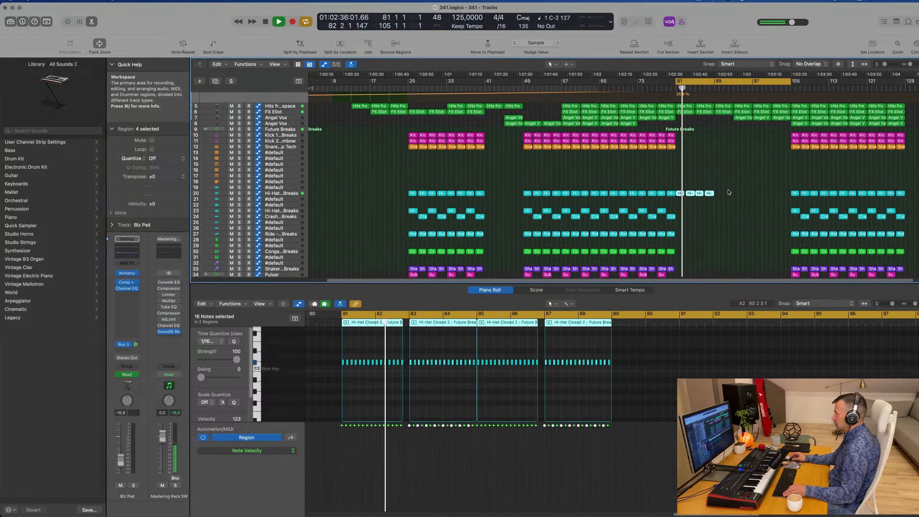
{"action": "left_click_drag", "start_coordinate": [729, 191], "coordinate": [656, 217]}
{"action": "key", "text": "Delete"}
{"action": "key", "text": "space"}
{"action": "key", "text": "space"}
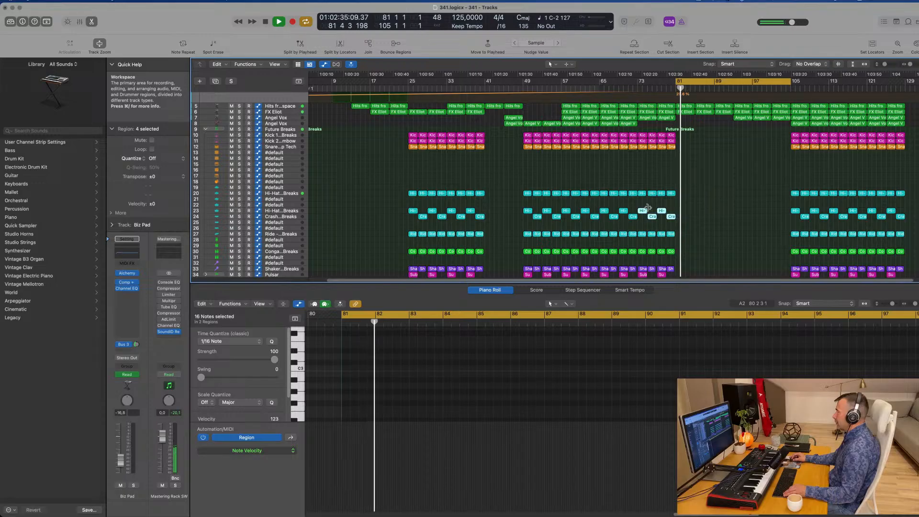
Try copies of the Hi-Hat Open and Crash regions from bars 73–81 at bar 81, and delete the copies
{"action": "left_click_drag", "start_coordinate": [663, 211], "coordinate": [680, 206]}
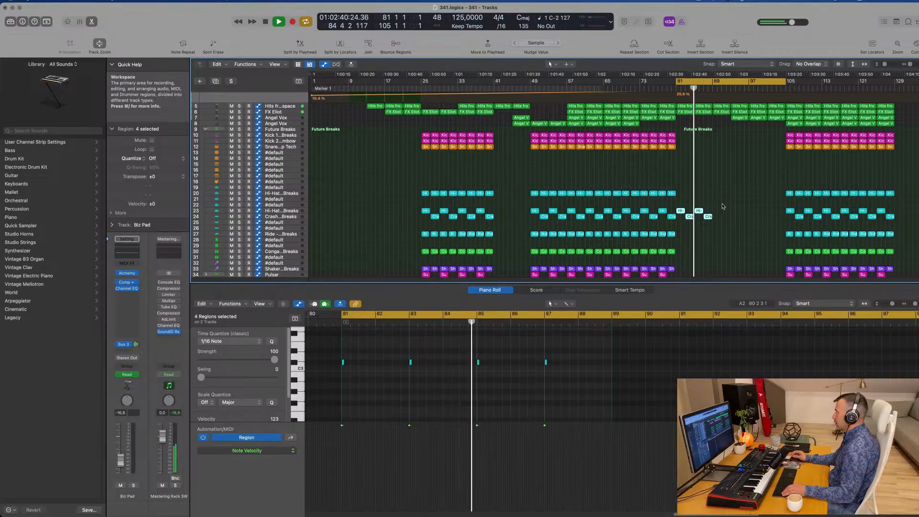
{"action": "scroll", "coordinate": [722, 205], "scroll_direction": "up", "scroll_amount": 1}
{"action": "left_click_drag", "start_coordinate": [714, 220], "coordinate": [677, 211]}
{"action": "key", "text": "Delete"}
{"action": "key", "text": "space"}
{"action": "key", "text": "space"}
Fill track 23 from bar 81 to bar 97 with repeated Hi-Hat Open 2 regions
{"action": "scroll", "coordinate": [698, 203], "scroll_direction": "up", "scroll_amount": 3}
{"action": "scroll", "coordinate": [698, 202], "scroll_direction": "down", "scroll_amount": 3}
{"action": "key", "text": "super+r"}
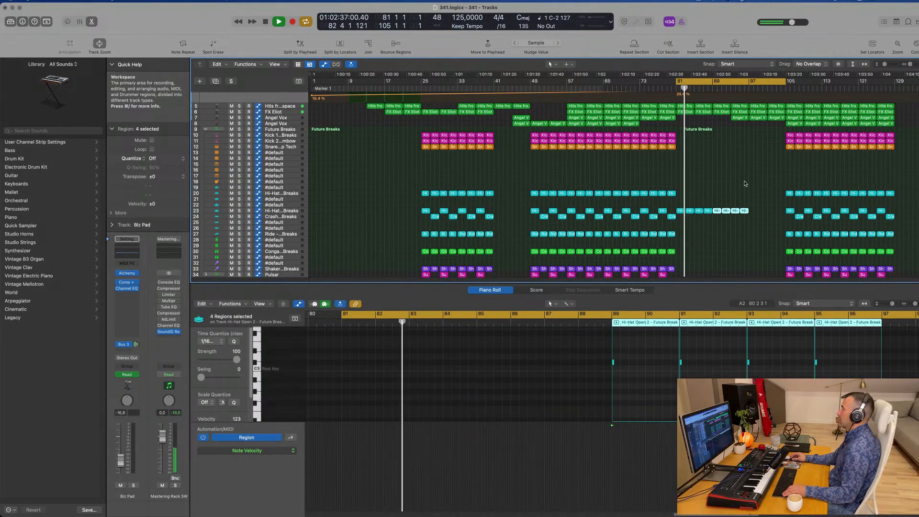
{"action": "left_click", "coordinate": [744, 186]}
{"action": "scroll", "coordinate": [739, 188], "scroll_direction": "up", "scroll_amount": 1}
{"action": "scroll", "coordinate": [747, 189], "scroll_direction": "up", "scroll_amount": 2}
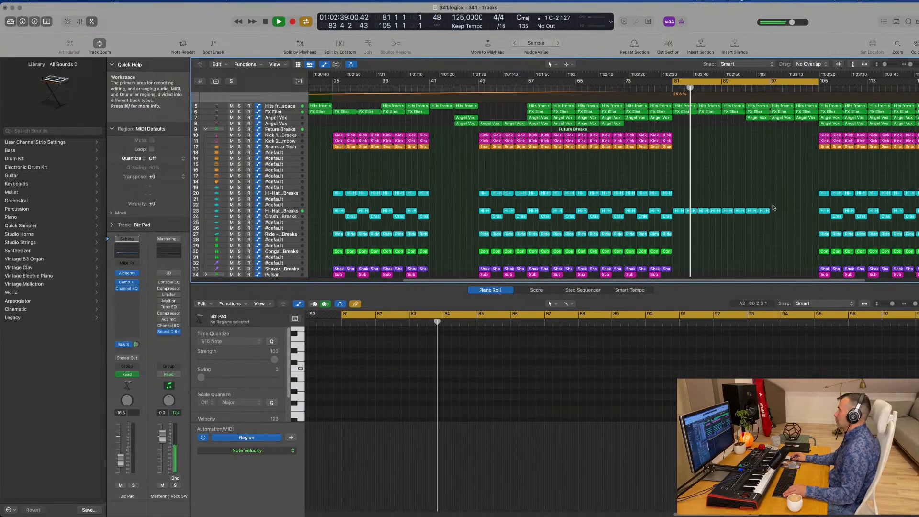
Delete the four Hi-Hat Open 2 regions between bars 89 and 97 on track 23
{"action": "left_click_drag", "start_coordinate": [772, 206], "coordinate": [751, 191]}
{"action": "key", "text": "Delete"}
{"action": "scroll", "coordinate": [722, 184], "scroll_direction": "up", "scroll_amount": 4}
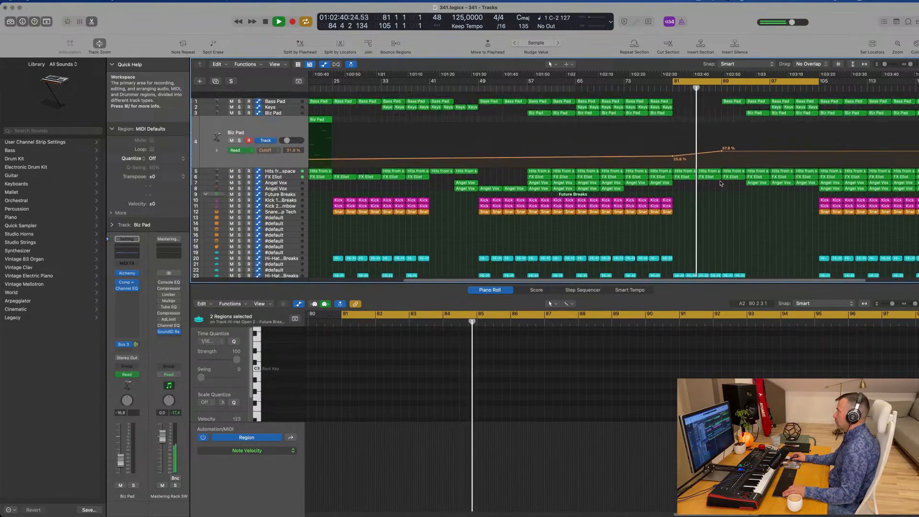
{"action": "scroll", "coordinate": [721, 183], "scroll_direction": "up", "scroll_amount": 2}
{"action": "scroll", "coordinate": [715, 200], "scroll_direction": "down", "scroll_amount": 1}
{"action": "scroll", "coordinate": [717, 199], "scroll_direction": "down", "scroll_amount": 3}
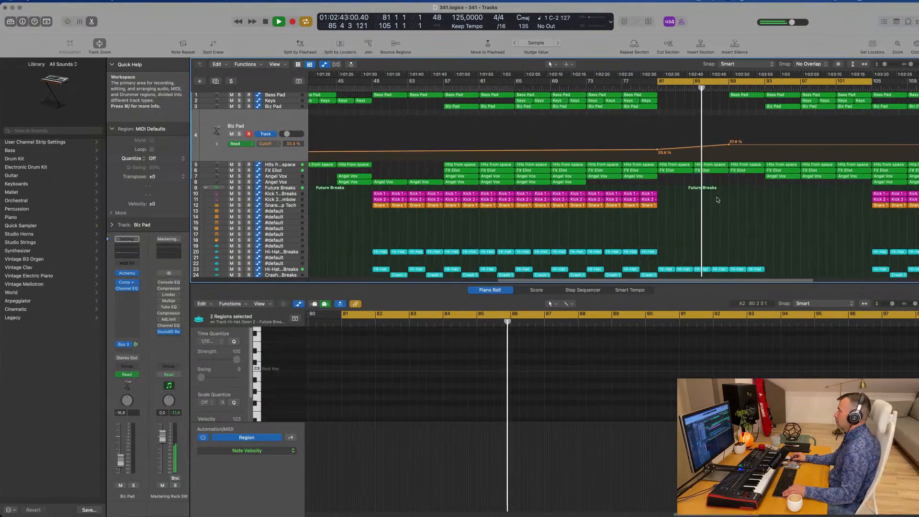
{"action": "scroll", "coordinate": [717, 198], "scroll_direction": "down", "scroll_amount": 2}
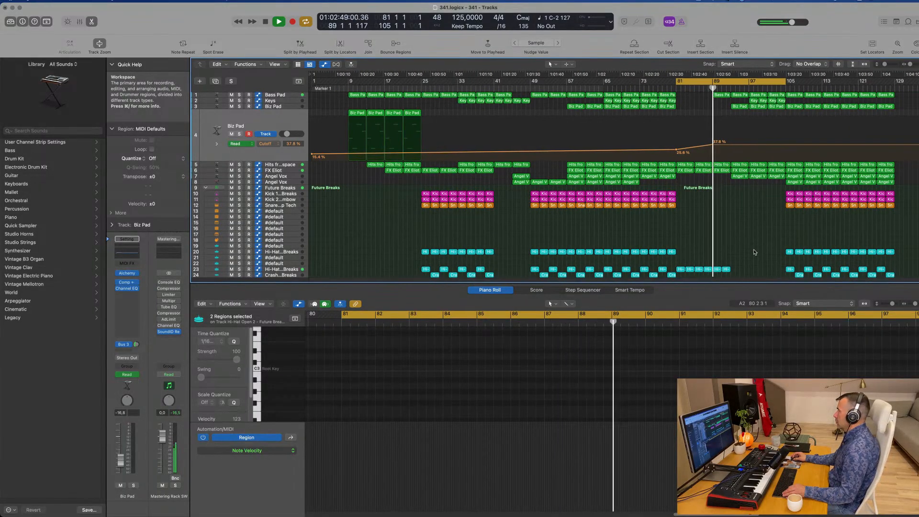
{"action": "scroll", "coordinate": [736, 228], "scroll_direction": "down", "scroll_amount": 2}
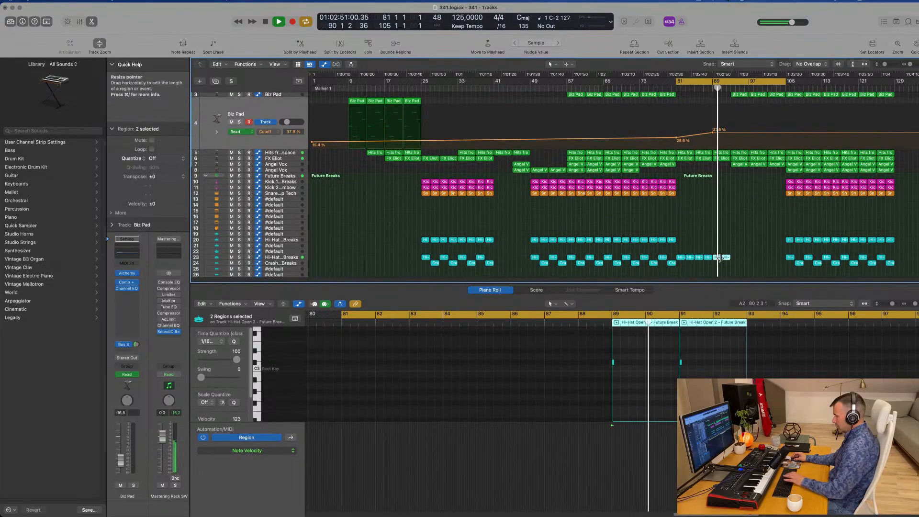
Copy one Kick 1 region on track 10 and one Sub Kick 1 region on track 34 to bar 89
{"action": "left_click_drag", "start_coordinate": [790, 181], "coordinate": [717, 183]}
{"action": "key", "text": "e"}
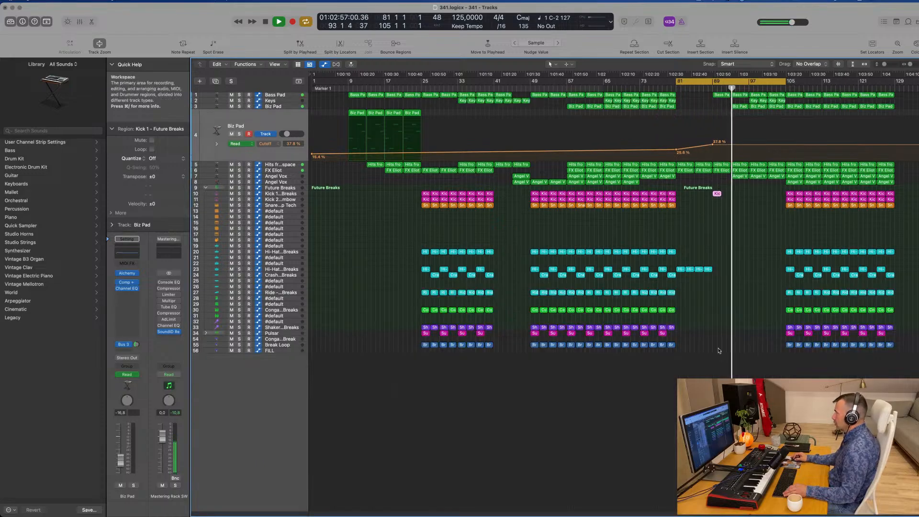
{"action": "left_click_drag", "start_coordinate": [662, 335], "coordinate": [716, 335]}
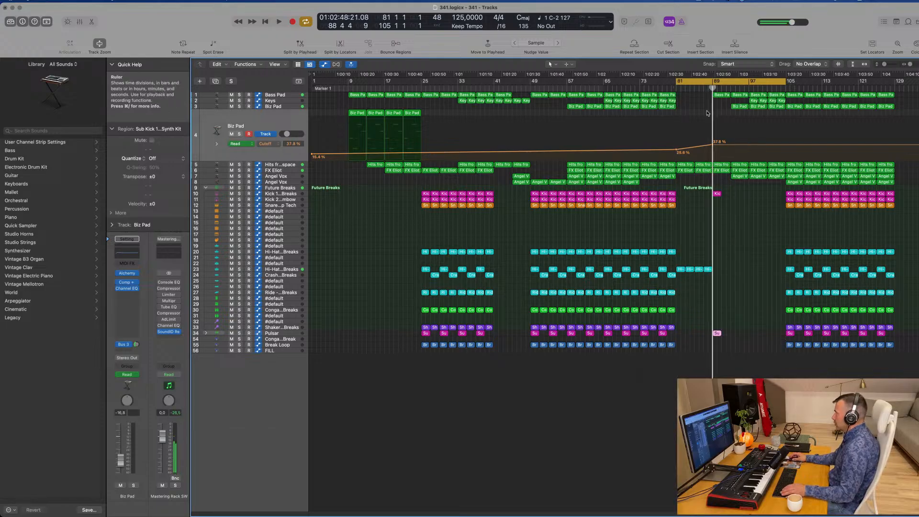
{"action": "key", "text": "space"}
Reduce the Kick 1 region at bar 89 to a single note at the region's start
{"action": "left_click", "coordinate": [718, 194]}
{"action": "double_click", "coordinate": [718, 194]}
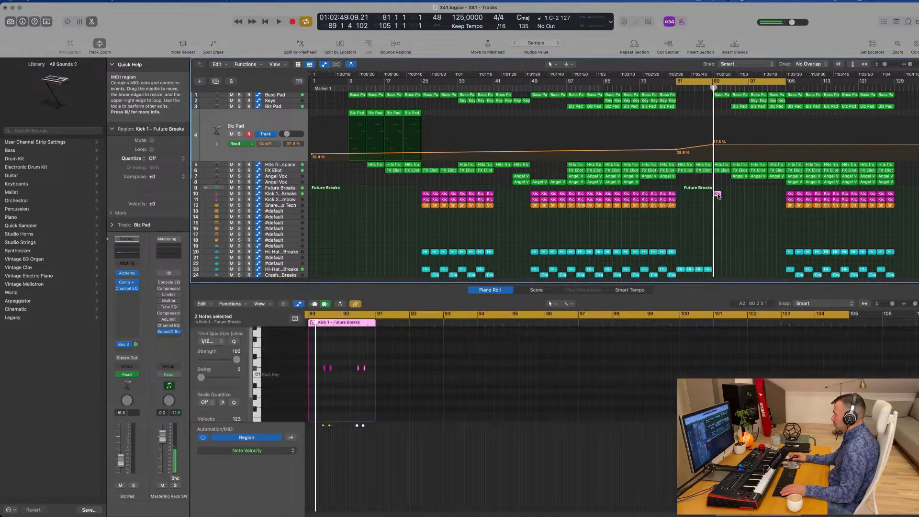
{"action": "scroll", "coordinate": [366, 373], "scroll_direction": "right", "scroll_amount": 2}
{"action": "scroll", "coordinate": [371, 369], "scroll_direction": "left", "scroll_amount": 5}
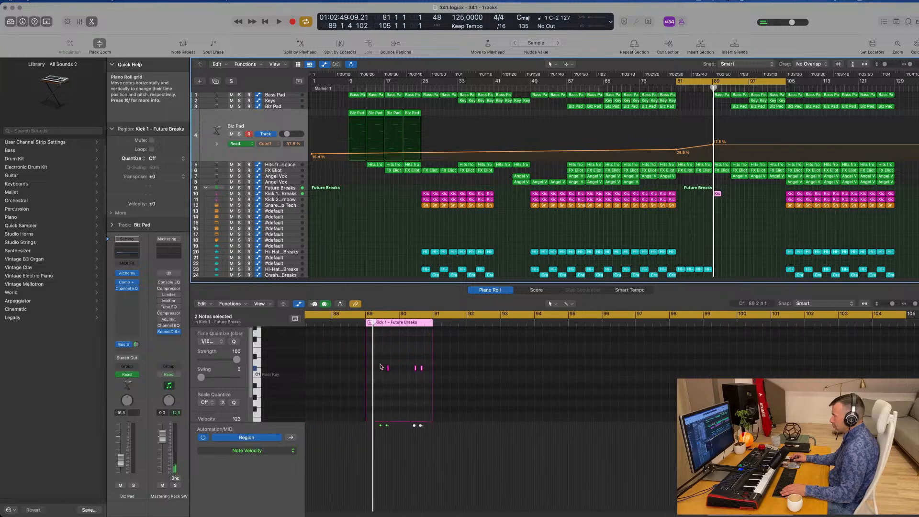
{"action": "left_click_drag", "start_coordinate": [391, 359], "coordinate": [368, 371]}
{"action": "key", "text": "Delete"}
Play back the breakdown from bars 81 and 89 to check the single kick and sub kick at bar 89
{"action": "key", "text": "space"}
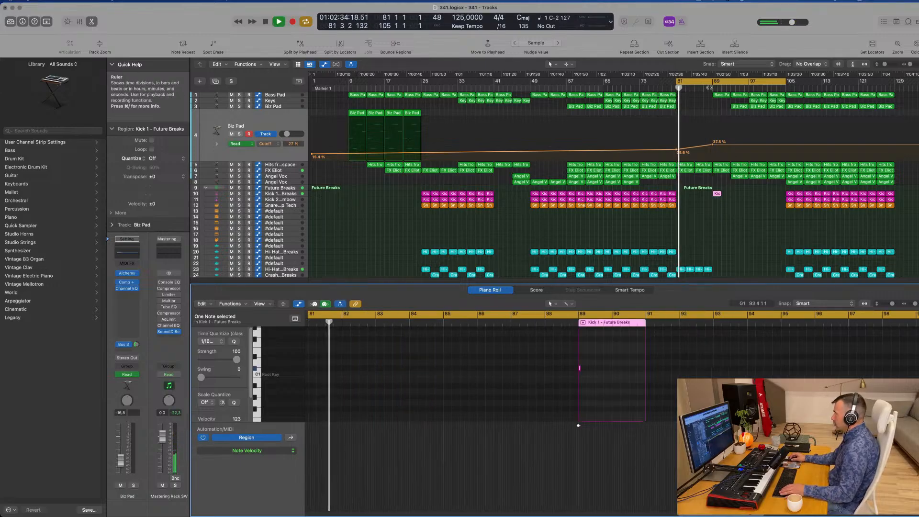
{"action": "left_click", "coordinate": [709, 87]}
{"action": "scroll", "coordinate": [705, 101], "scroll_direction": "up", "scroll_amount": 3}
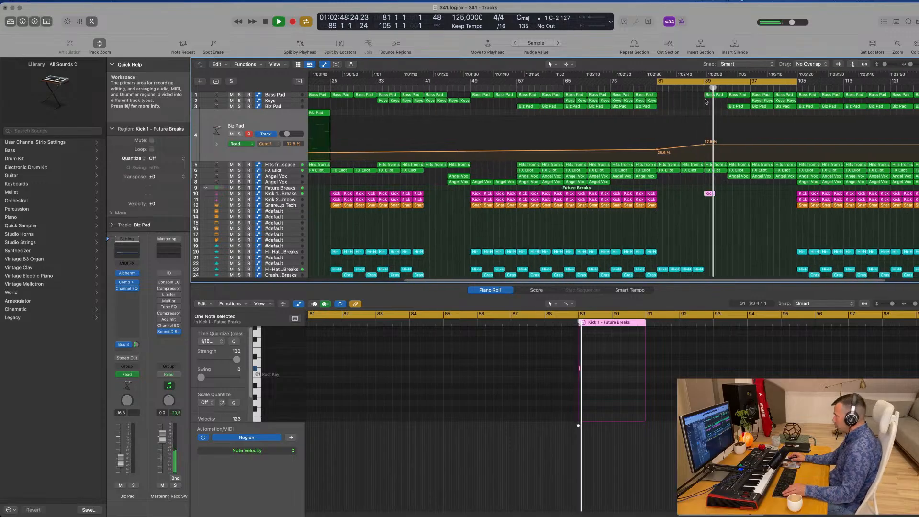
{"action": "scroll", "coordinate": [705, 101], "scroll_direction": "down", "scroll_amount": 4}
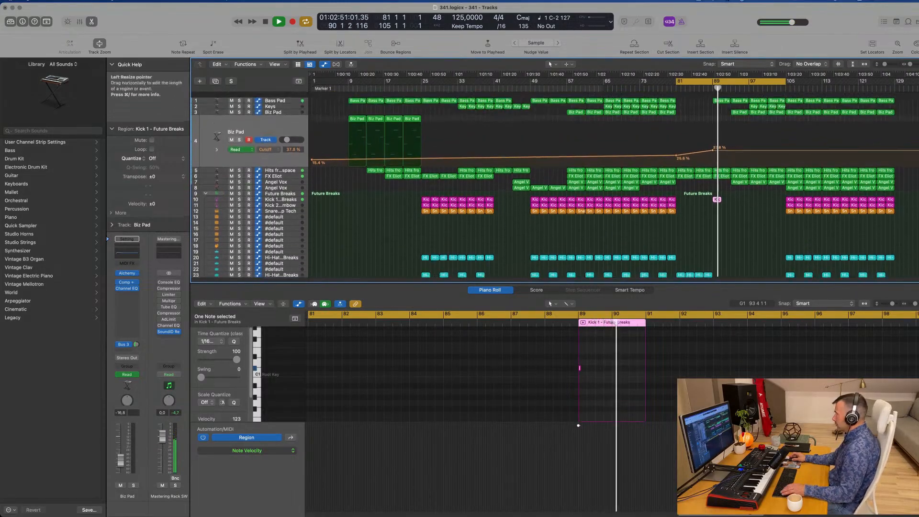
{"action": "scroll", "coordinate": [714, 103], "scroll_direction": "down", "scroll_amount": 1}
{"action": "key", "text": "space"}
{"action": "key", "text": "space"}
{"action": "scroll", "coordinate": [716, 129], "scroll_direction": "up", "scroll_amount": 4}
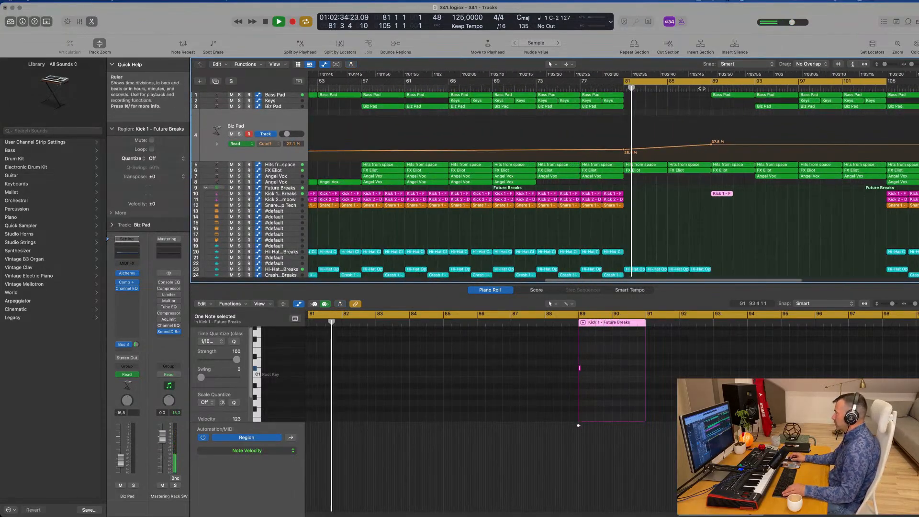
Copy track 24's last Crash 1 region before bar 81 to bar 89 and listen to it
{"action": "scroll", "coordinate": [611, 207], "scroll_direction": "down", "scroll_amount": 5}
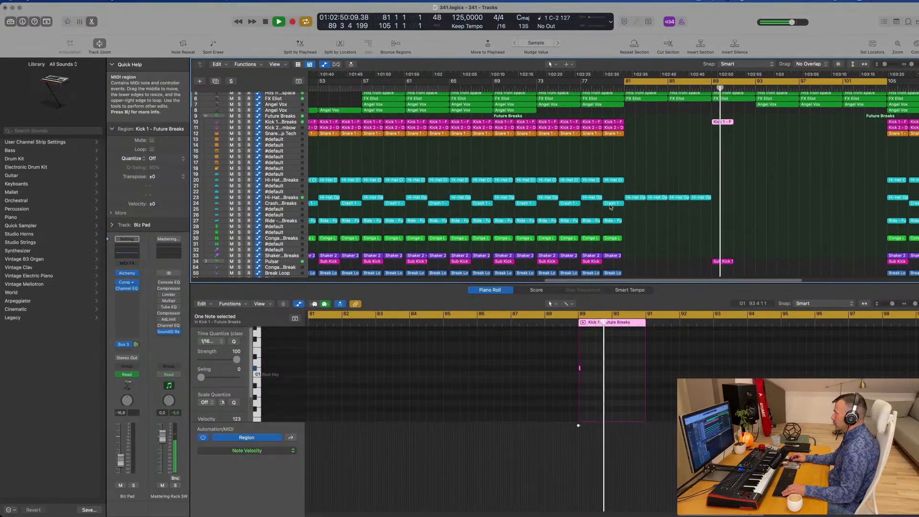
{"action": "left_click_drag", "start_coordinate": [611, 207], "coordinate": [720, 206]}
{"action": "scroll", "coordinate": [712, 128], "scroll_direction": "down", "scroll_amount": 3}
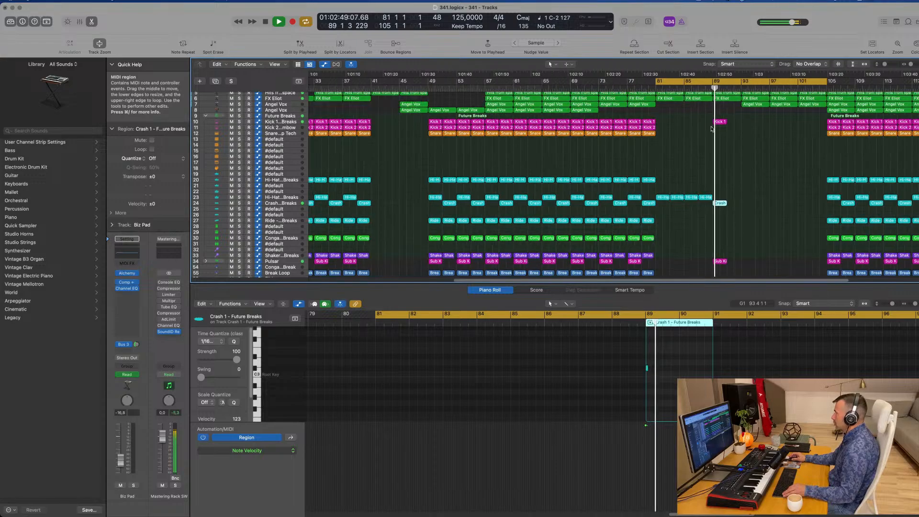
{"action": "scroll", "coordinate": [711, 128], "scroll_direction": "down", "scroll_amount": 3}
{"action": "scroll", "coordinate": [732, 182], "scroll_direction": "up", "scroll_amount": 3}
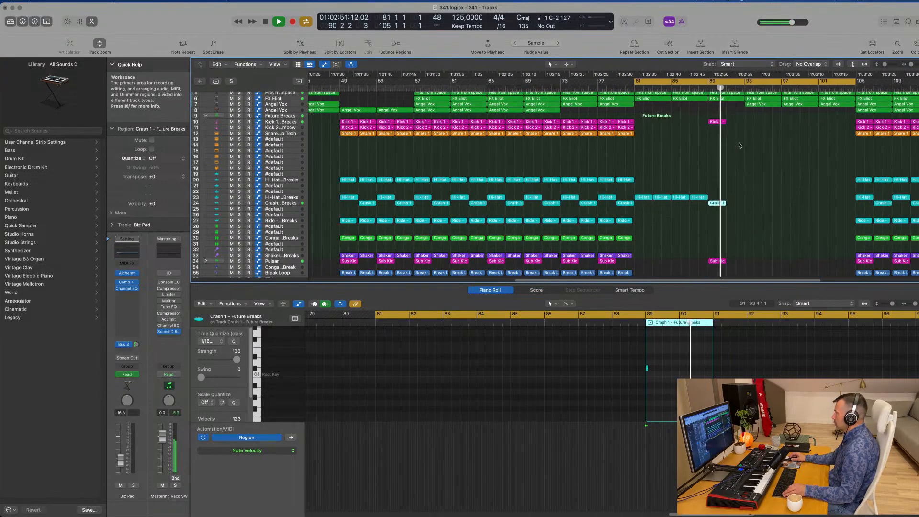
Copy the Kick 1, Crash 1 and Sub Kick 1 regions from bar 89 to bar 93 and listen on
{"action": "left_click_drag", "start_coordinate": [740, 123], "coordinate": [717, 265]}
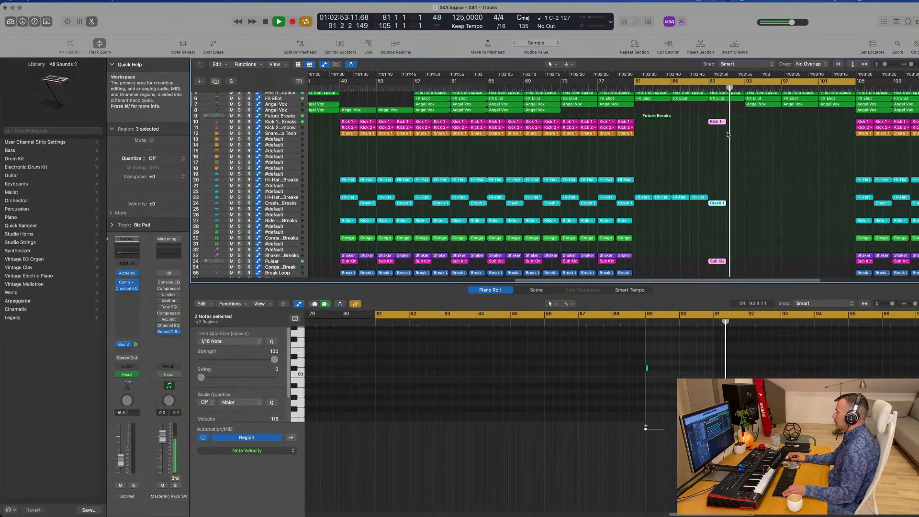
{"action": "left_click_drag", "start_coordinate": [734, 125], "coordinate": [753, 126]}
{"action": "scroll", "coordinate": [752, 126], "scroll_direction": "down", "scroll_amount": 3}
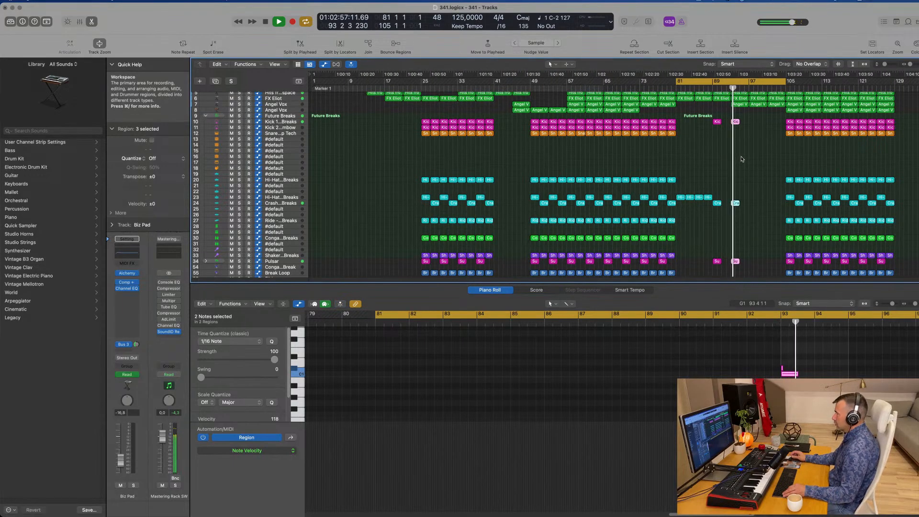
{"action": "scroll", "coordinate": [741, 159], "scroll_direction": "down", "scroll_amount": 4}
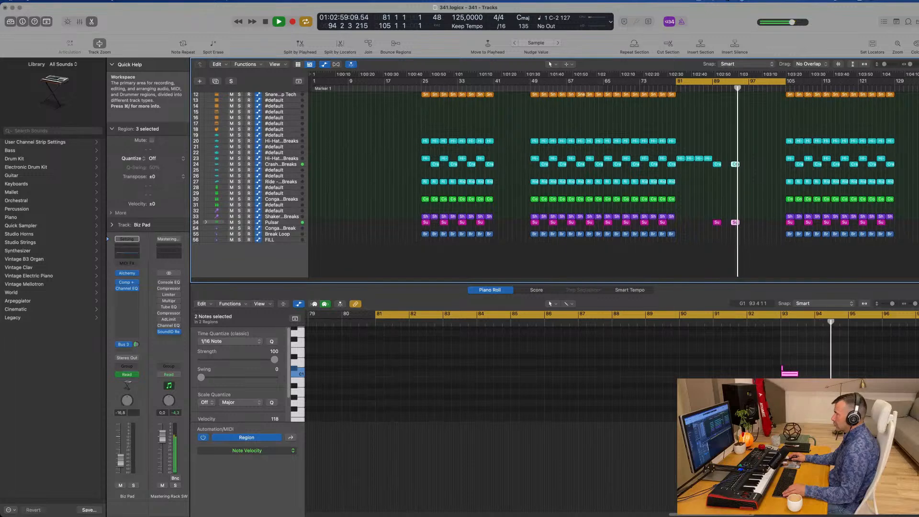
{"action": "scroll", "coordinate": [423, 176], "scroll_direction": "up", "scroll_amount": 5}
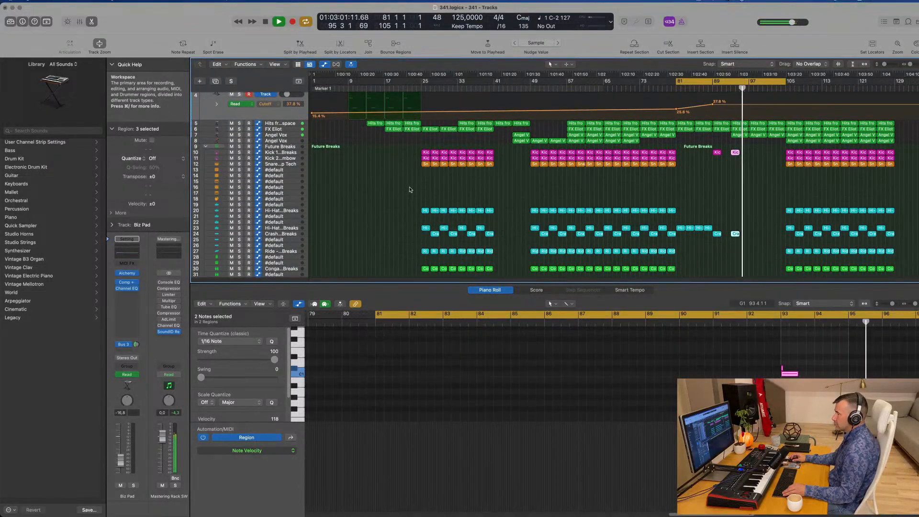
{"action": "scroll", "coordinate": [410, 189], "scroll_direction": "down", "scroll_amount": 1}
{"action": "scroll", "coordinate": [730, 198], "scroll_direction": "up", "scroll_amount": 5}
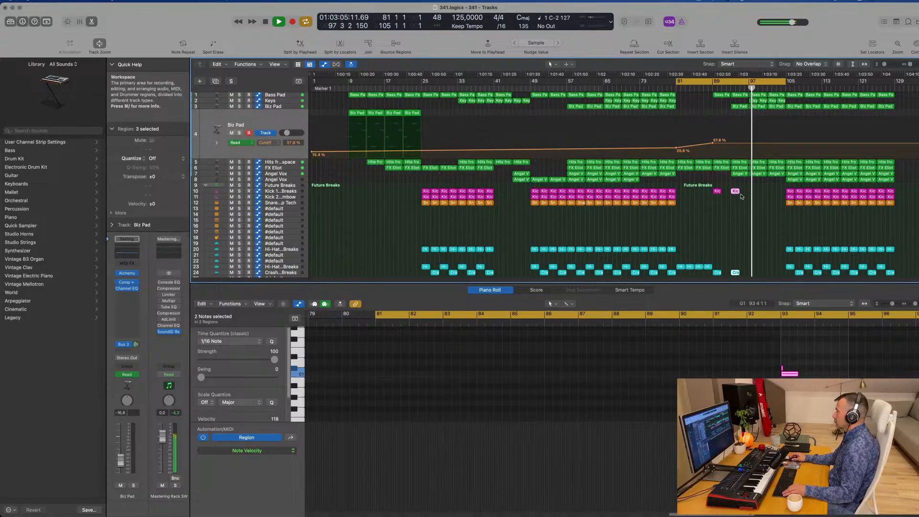
{"action": "scroll", "coordinate": [749, 191], "scroll_direction": "down", "scroll_amount": 1}
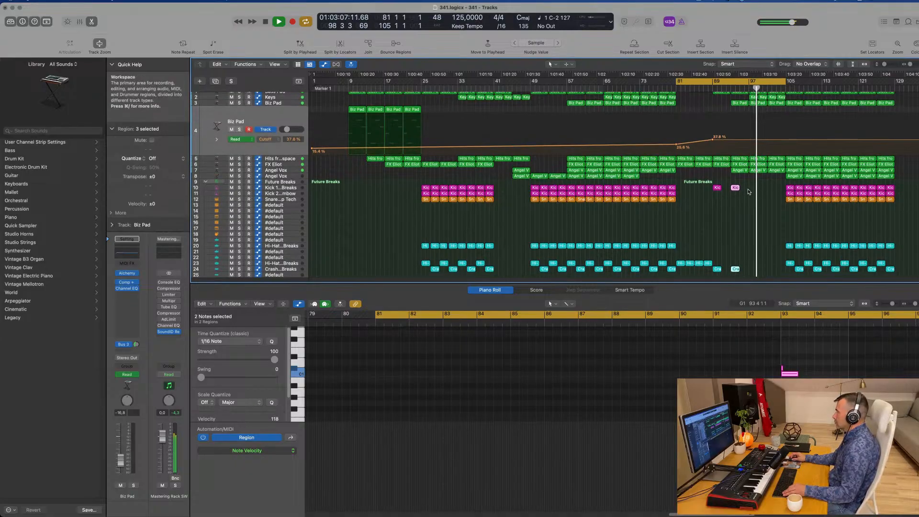
Move track 12's last Snare 1 region before bar 81 to bar 97 on track 13
{"action": "left_click", "coordinate": [672, 199]}
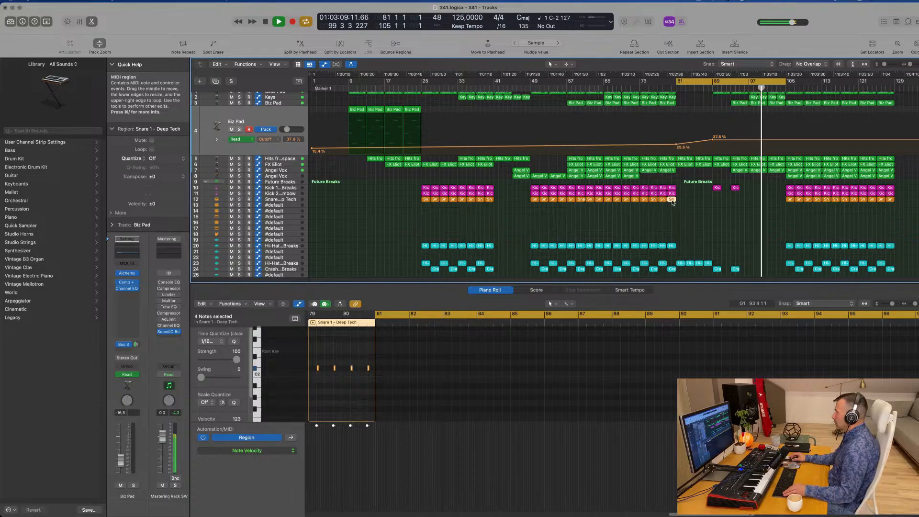
{"action": "left_click_drag", "start_coordinate": [672, 201], "coordinate": [754, 202]}
{"action": "key", "text": "e"}
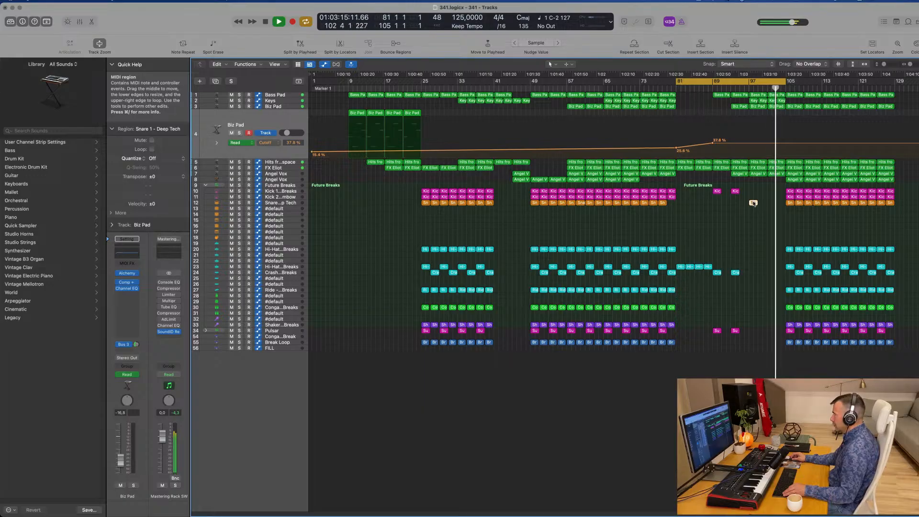
{"action": "left_click_drag", "start_coordinate": [753, 203], "coordinate": [753, 208]}
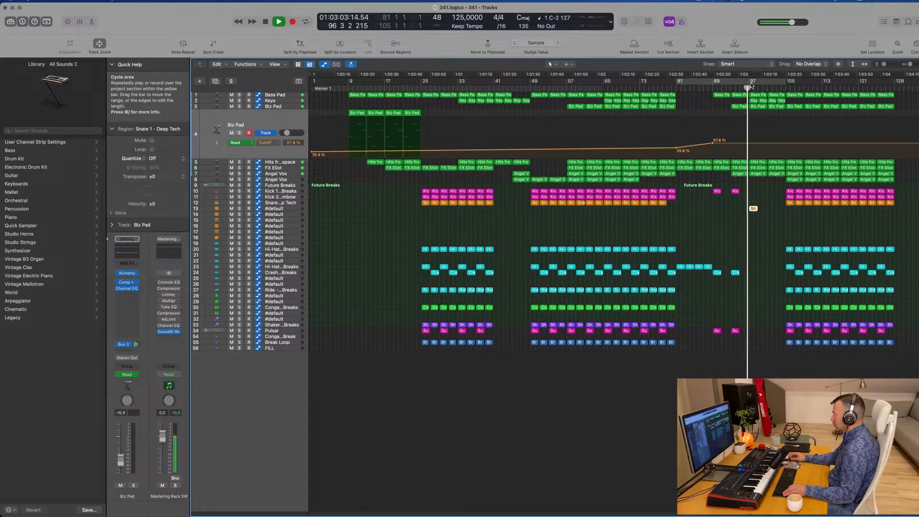
Cycle playback over bars 97–100, try the Snare 2 - Atlanta patch on track 13, and load Snare 1 - Washington instead
{"action": "left_click_drag", "start_coordinate": [751, 85], "coordinate": [762, 85]}
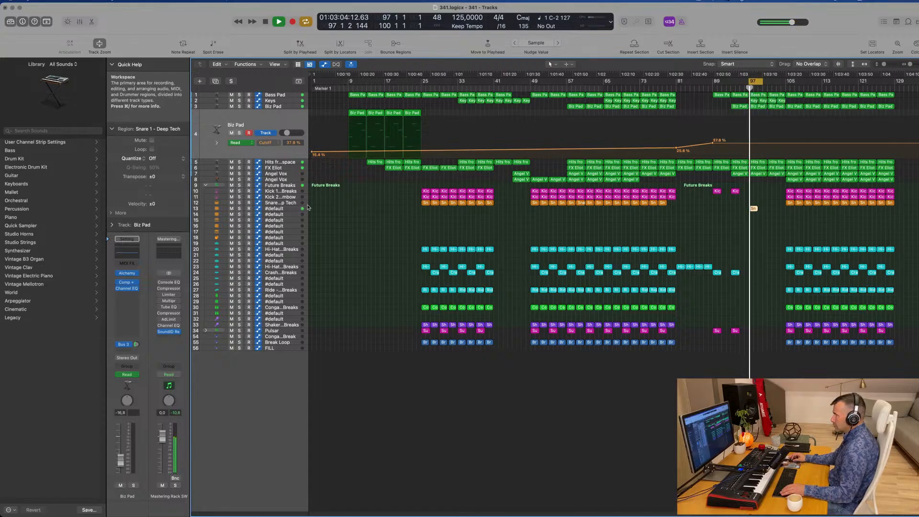
{"action": "left_click", "coordinate": [292, 211]}
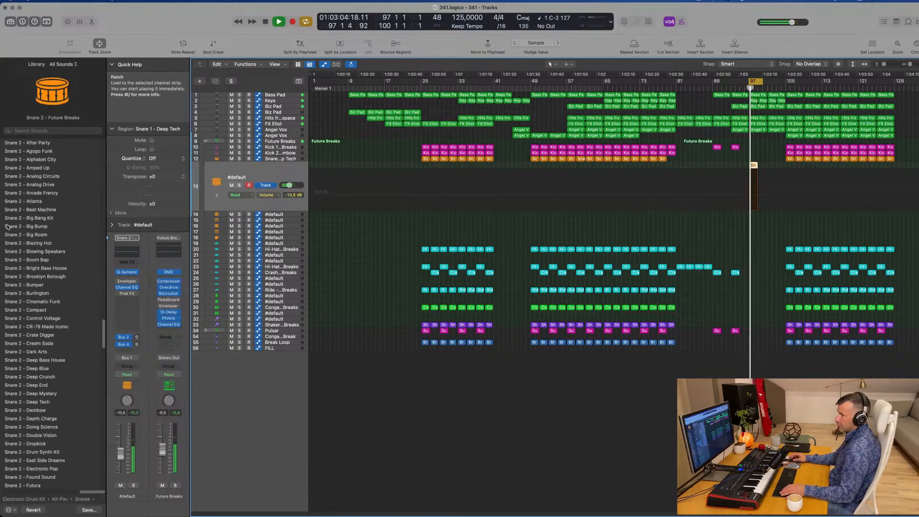
{"action": "left_click", "coordinate": [20, 202]}
{"action": "scroll", "coordinate": [45, 254], "scroll_direction": "down", "scroll_amount": 4}
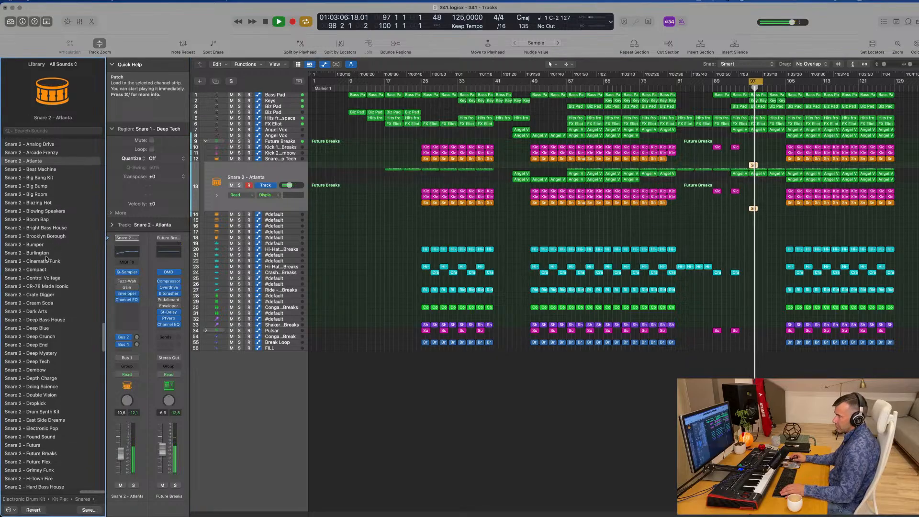
{"action": "scroll", "coordinate": [46, 257], "scroll_direction": "up", "scroll_amount": 12}
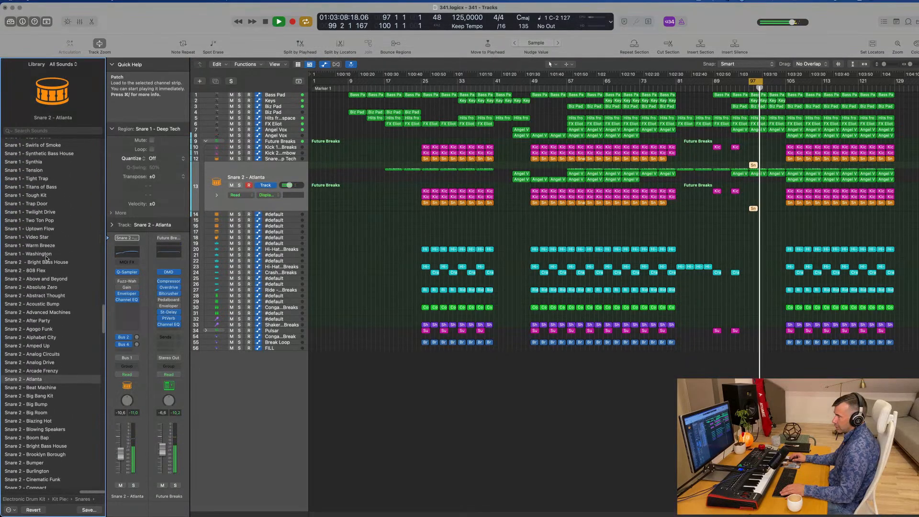
{"action": "left_click", "coordinate": [41, 252]}
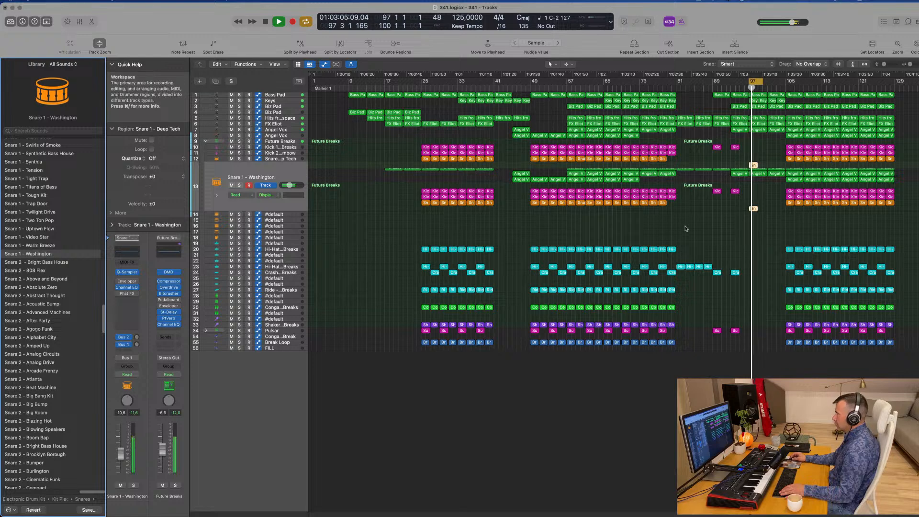
Set the MIDI In Port of track 13, Snare 1 - Washington, to Impulse MIDI
{"action": "left_click", "coordinate": [642, 256]}
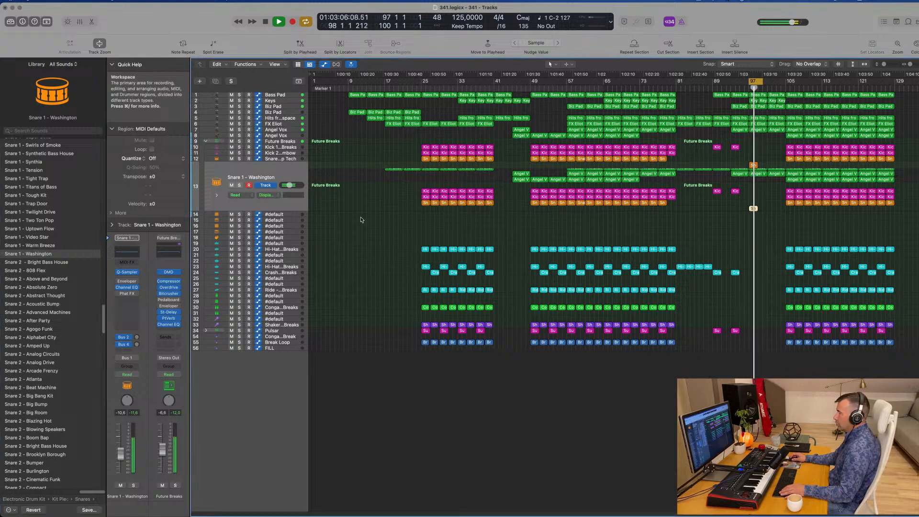
{"action": "left_click", "coordinate": [294, 160]}
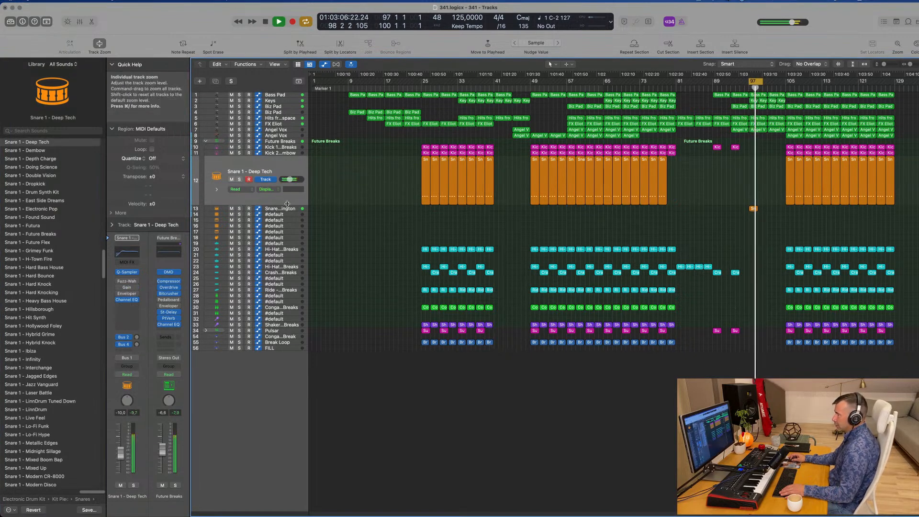
{"action": "key", "text": "Down"}
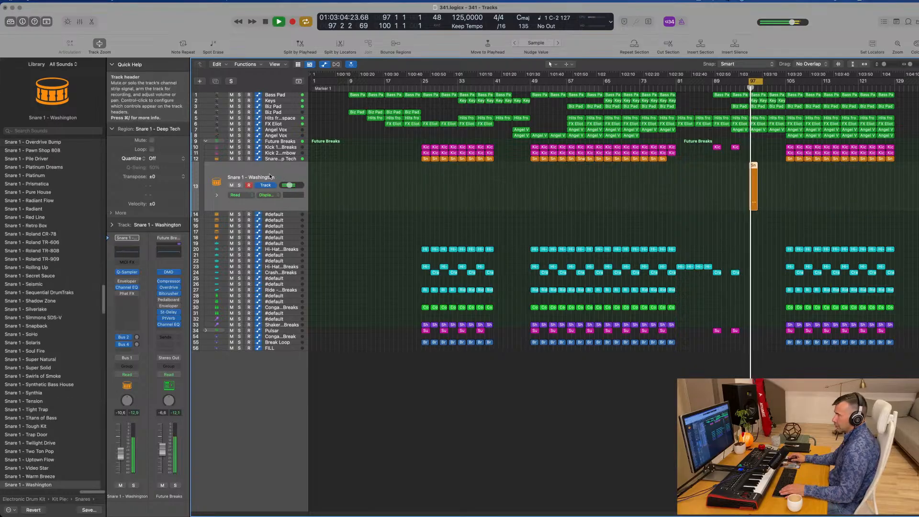
{"action": "key", "text": "space"}
{"action": "left_click", "coordinate": [113, 225]}
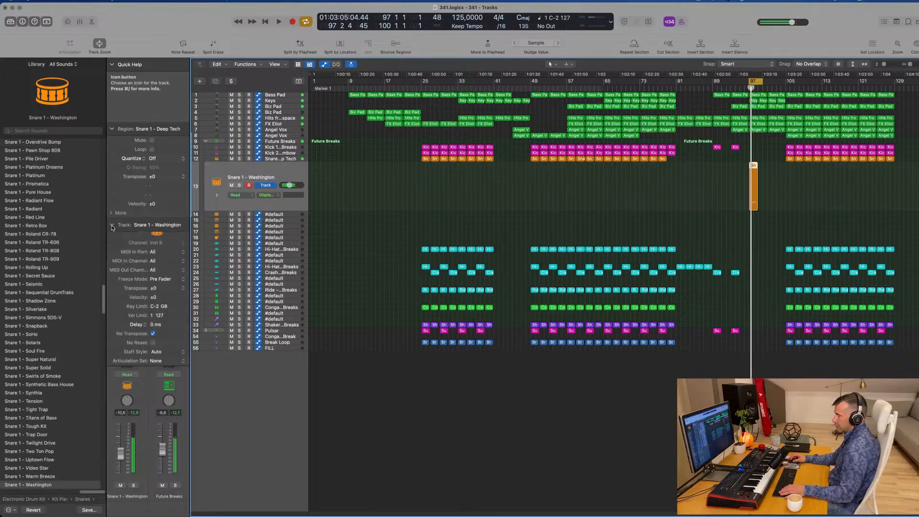
{"action": "left_click", "coordinate": [171, 263]}
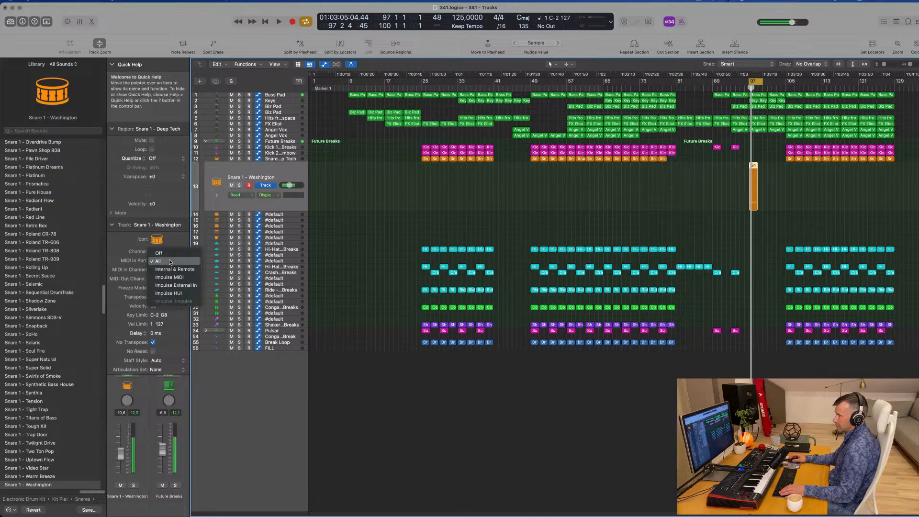
{"action": "left_click", "coordinate": [174, 279]}
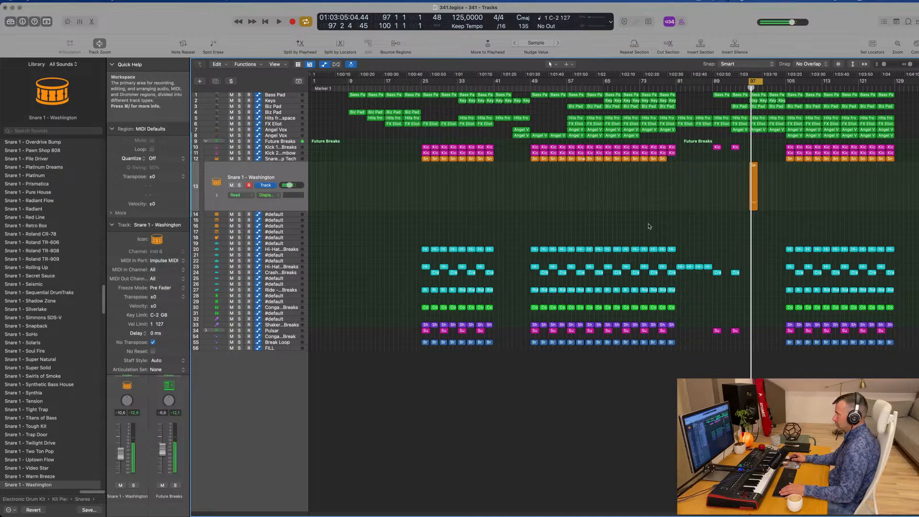
Play back the snare from bar 97 and raise the Snare 1 - Washington track's volume to -8.2 dB
{"action": "key", "text": "space"}
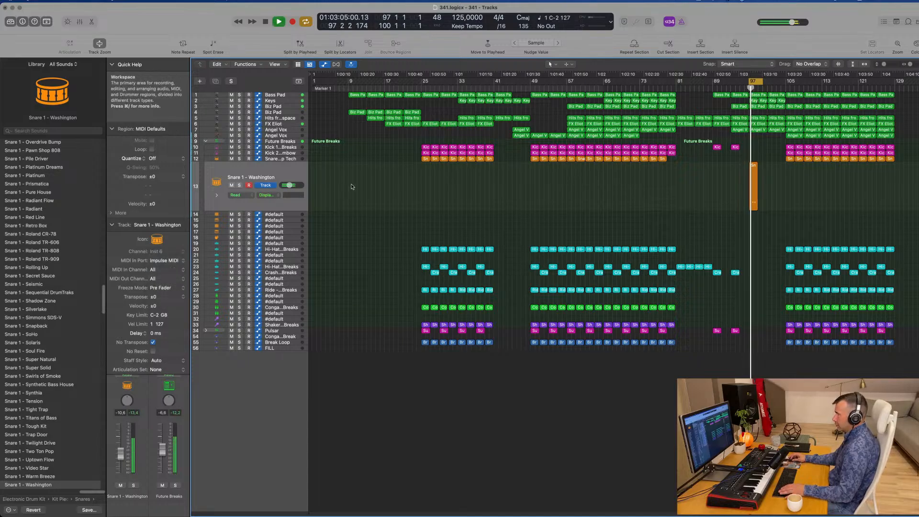
{"action": "left_click", "coordinate": [274, 178]}
{"action": "key", "text": "space"}
{"action": "key", "text": "space"}
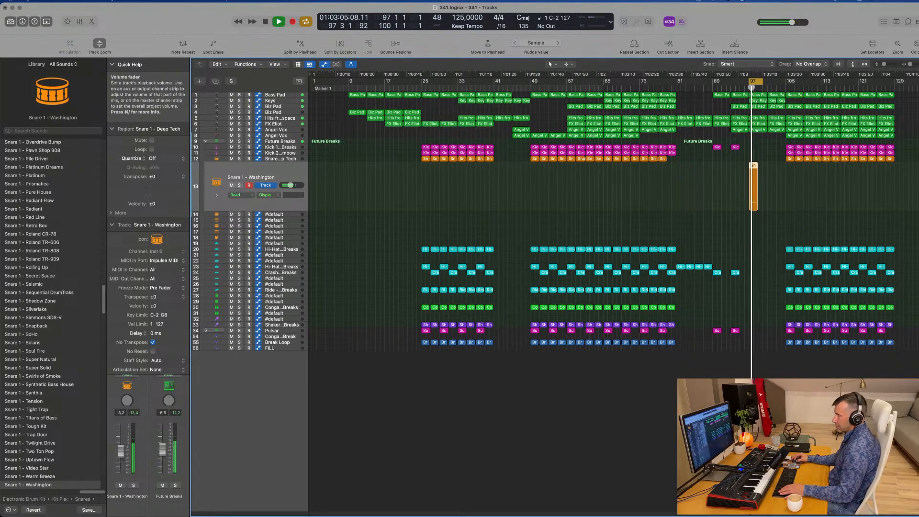
{"action": "key", "text": "space"}
Duplicate the four notes in track 13's snare region at bars 97–99 to fill every eighth note
{"action": "key", "text": "super+Right"}
{"action": "key", "text": "super+Right"}
{"action": "key", "text": "super+Right"}
{"action": "key", "text": "super+Right"}
{"action": "key", "text": "super+Right"}
{"action": "key", "text": "super+Right"}
{"action": "key", "text": "super+Right"}
{"action": "key", "text": "super+Right"}
{"action": "key", "text": "super+Right"}
{"action": "key", "text": "super+Right"}
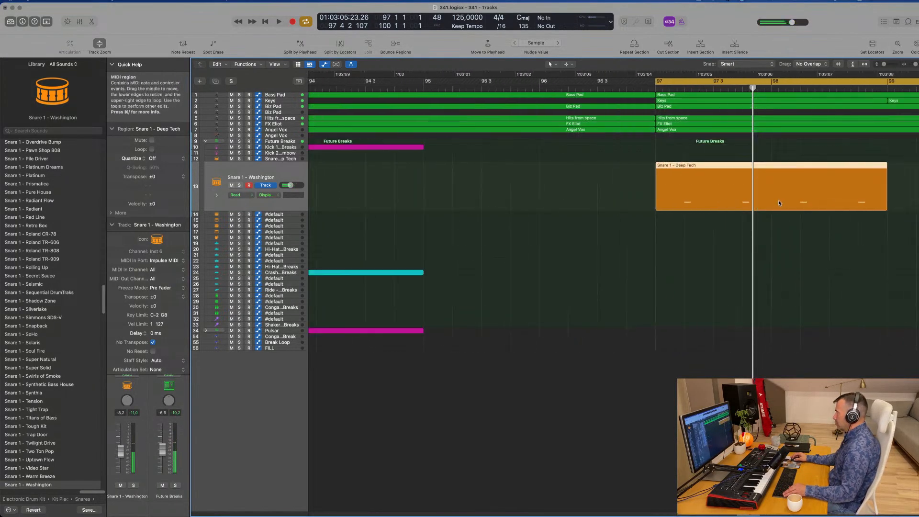
{"action": "key", "text": "super+Left"}
{"action": "double_click", "coordinate": [763, 166]}
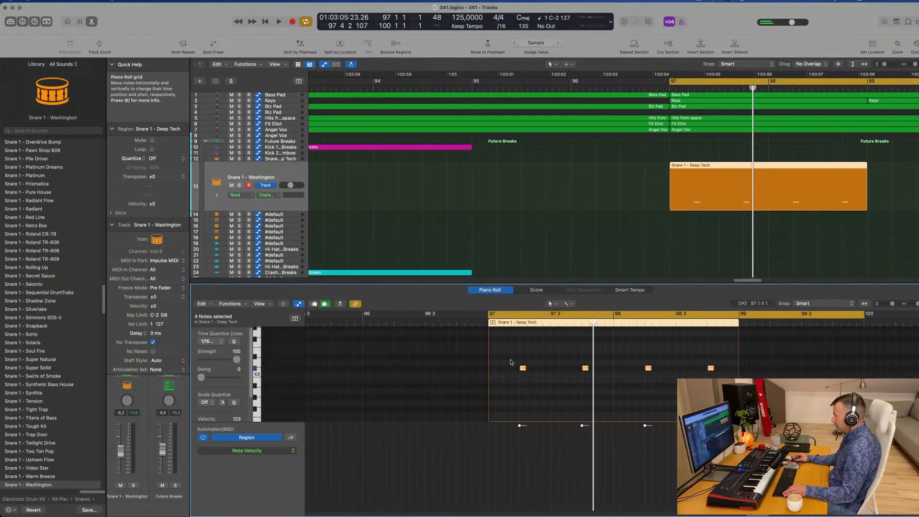
{"action": "left_click_drag", "start_coordinate": [510, 359], "coordinate": [761, 408]}
{"action": "mouse_move", "coordinate": [523, 369]}
{"action": "left_mouse_down"}
{"action": "mouse_move", "coordinate": [494, 369]}
{"action": "mouse_move", "coordinate": [539, 373]}
{"action": "left_mouse_up"}
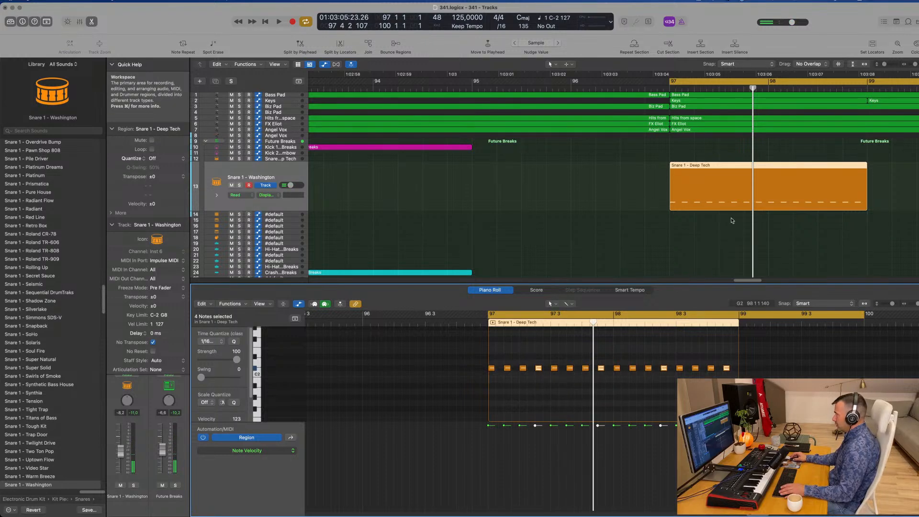
Listen to the eighth-note snare region at bar 97 and copy it to bars 99, 101 and 103
{"action": "key", "text": "space"}
{"action": "scroll", "coordinate": [632, 206], "scroll_direction": "down", "scroll_amount": 5}
{"action": "scroll", "coordinate": [632, 207], "scroll_direction": "down", "scroll_amount": 2}
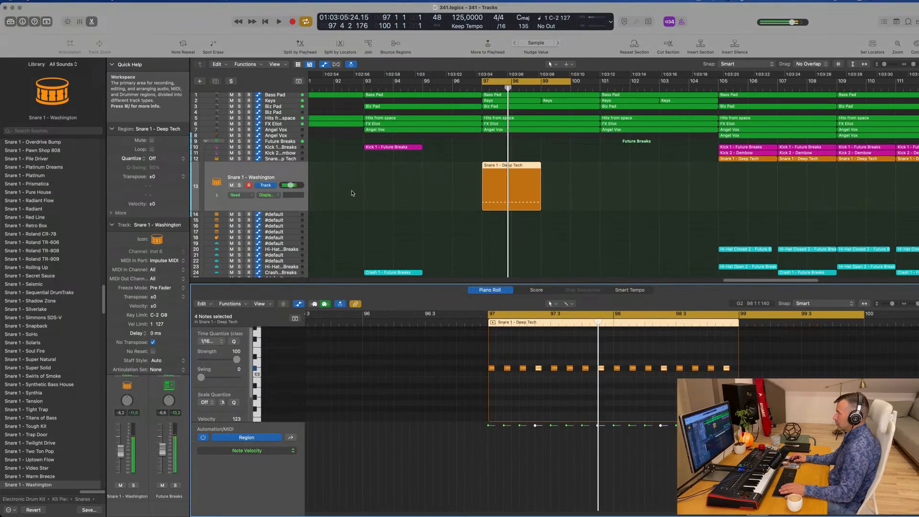
{"action": "key", "text": "space"}
{"action": "left_click_drag", "start_coordinate": [522, 169], "coordinate": [598, 169]}
{"action": "left_click_drag", "start_coordinate": [636, 170], "coordinate": [643, 170]}
Duplicate the notes in the snare regions at bars 101–105 a sixteenth later for a sixteenth-note roll, and play back the build
{"action": "scroll", "coordinate": [456, 388], "scroll_direction": "up", "scroll_amount": 5}
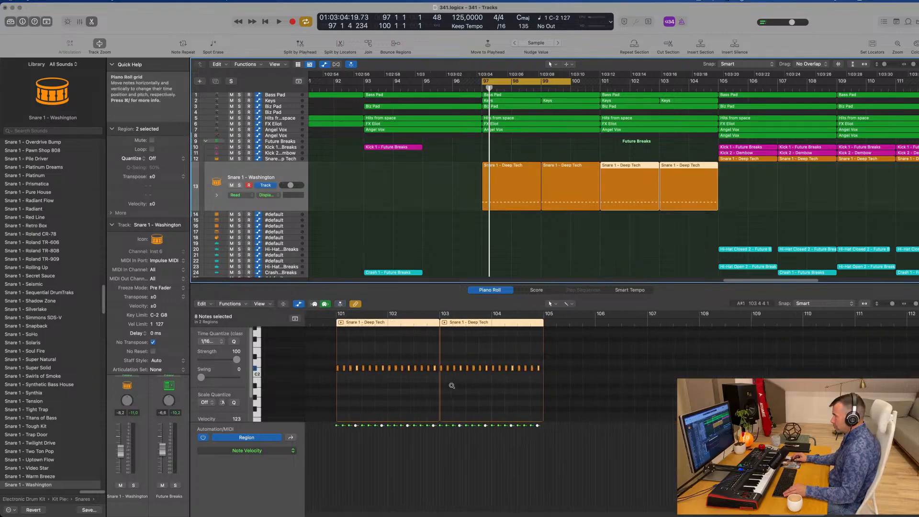
{"action": "left_click", "coordinate": [448, 389]}
{"action": "scroll", "coordinate": [363, 376], "scroll_direction": "up", "scroll_amount": 3}
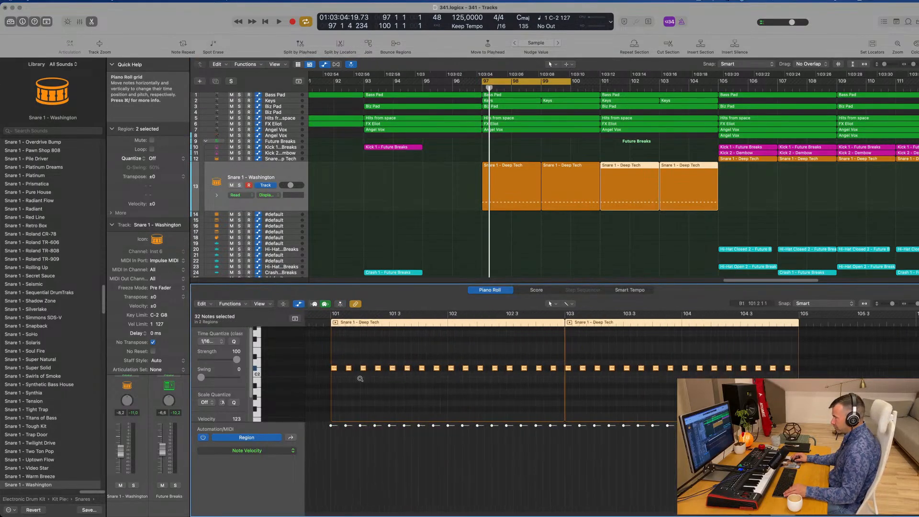
{"action": "left_click_drag", "start_coordinate": [334, 370], "coordinate": [343, 371]}
{"action": "key", "text": "space"}
{"action": "scroll", "coordinate": [455, 172], "scroll_direction": "down", "scroll_amount": 5}
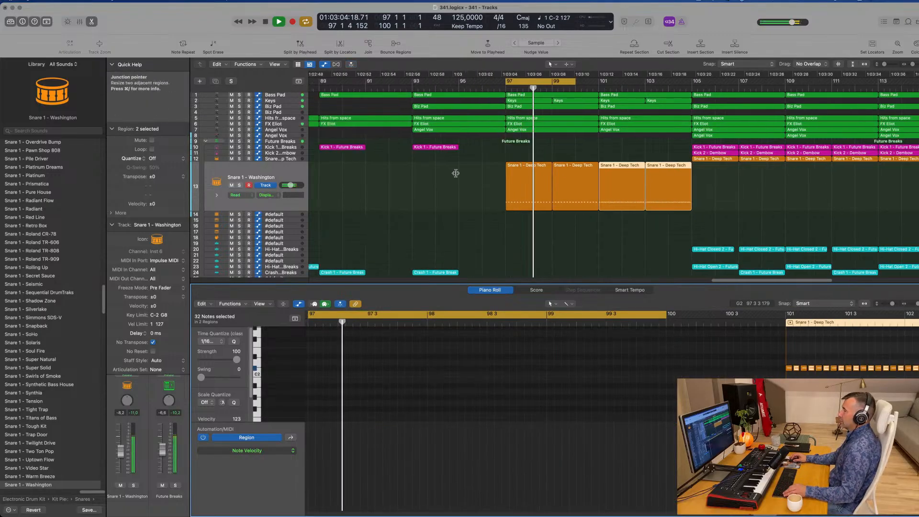
Draw volume automation on the Snare 1 - Washington track, dipping at bar 97 and ramping up to -8.2 dB at bar 105
{"action": "left_click", "coordinate": [283, 174]}
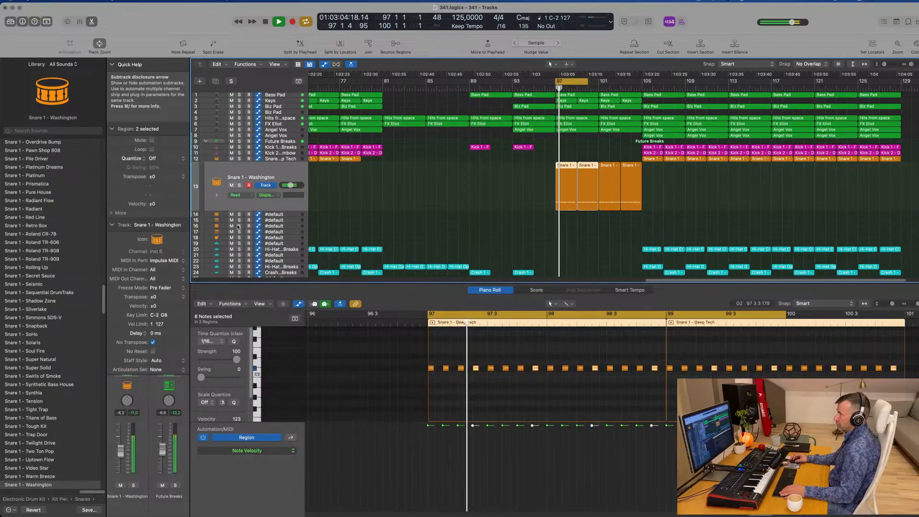
{"action": "key", "text": "a"}
{"action": "left_click", "coordinate": [642, 236]}
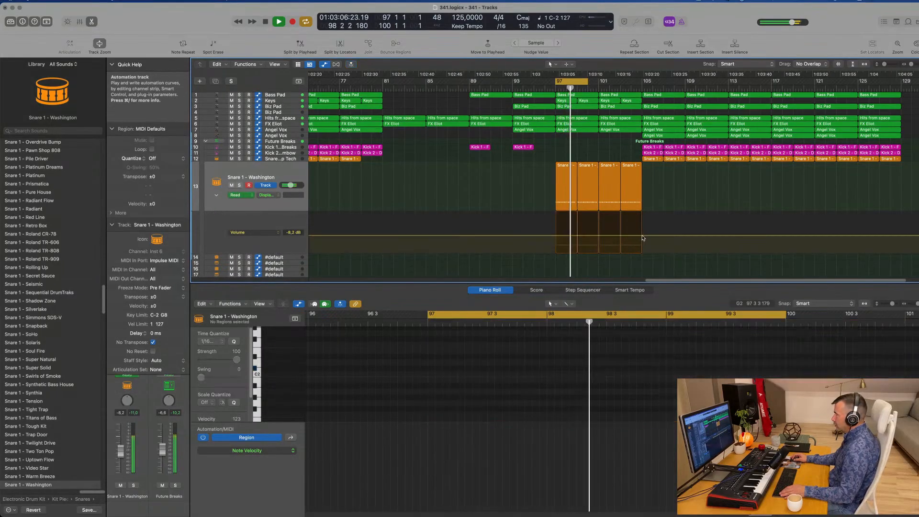
{"action": "left_click", "coordinate": [642, 236]}
{"action": "left_click", "coordinate": [553, 236]}
{"action": "left_click_drag", "start_coordinate": [557, 239], "coordinate": [555, 245]}
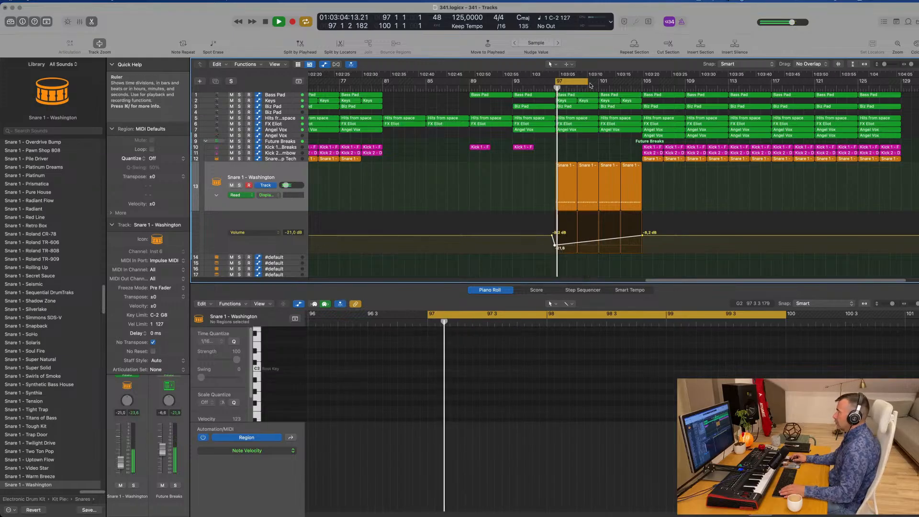
Extend the cycle area to bar 105 and lower the starting point of the snare's volume ramp at bar 97
{"action": "left_click_drag", "start_coordinate": [588, 82], "coordinate": [641, 83]}
{"action": "scroll", "coordinate": [559, 244], "scroll_direction": "down", "scroll_amount": 5}
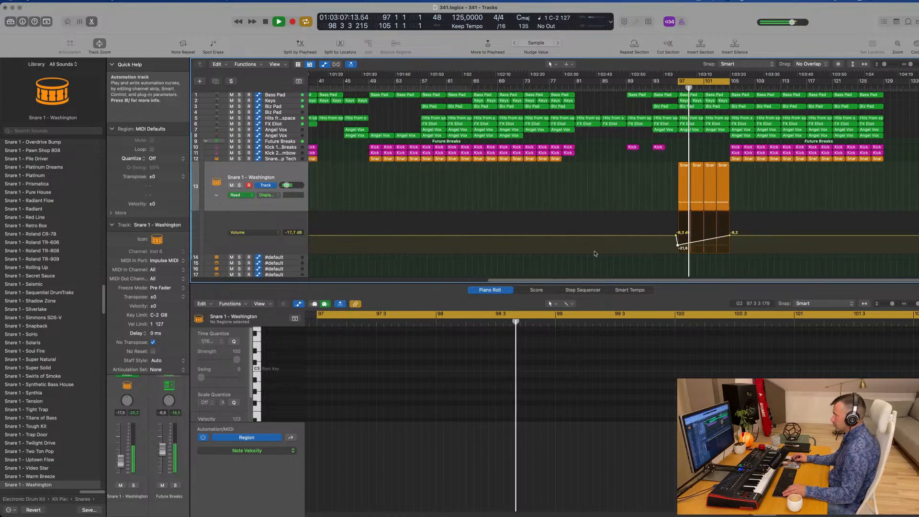
{"action": "left_click_drag", "start_coordinate": [680, 248], "coordinate": [679, 252]}
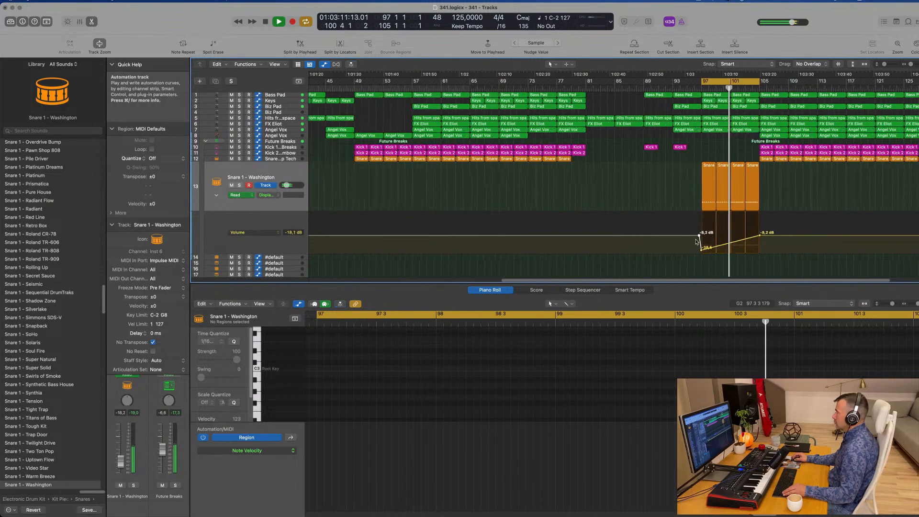
{"action": "scroll", "coordinate": [677, 188], "scroll_direction": "down", "scroll_amount": 4}
{"action": "scroll", "coordinate": [732, 160], "scroll_direction": "up", "scroll_amount": 2}
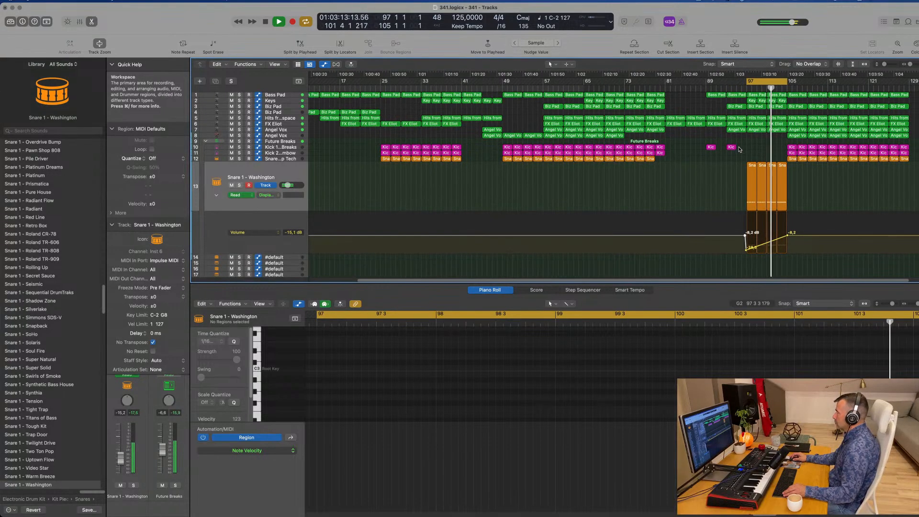
Copy track 10's Kick 1 region from bar 93 to bar 101 and listen on
{"action": "left_click", "coordinate": [732, 148]}
{"action": "left_click_drag", "start_coordinate": [741, 149], "coordinate": [772, 151]}
{"action": "scroll", "coordinate": [788, 187], "scroll_direction": "down", "scroll_amount": 2}
{"action": "scroll", "coordinate": [792, 185], "scroll_direction": "up", "scroll_amount": 4}
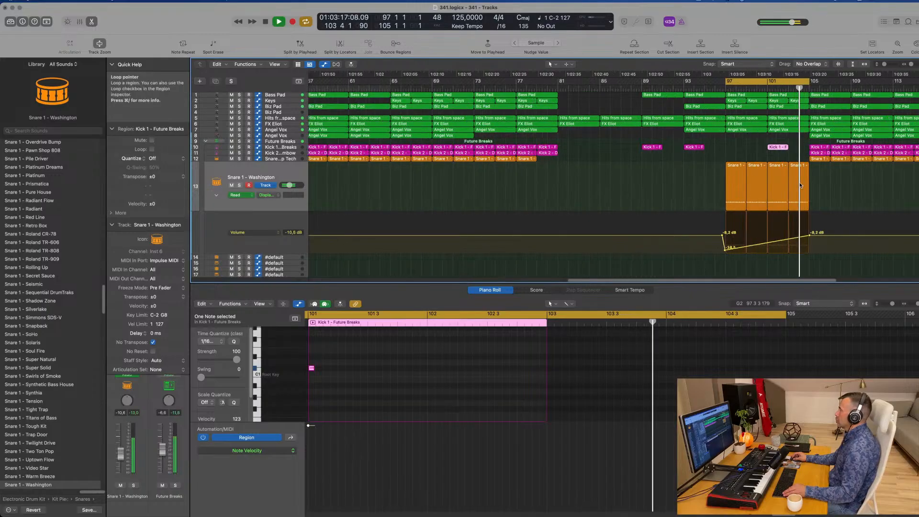
{"action": "scroll", "coordinate": [800, 183], "scroll_direction": "down", "scroll_amount": 4}
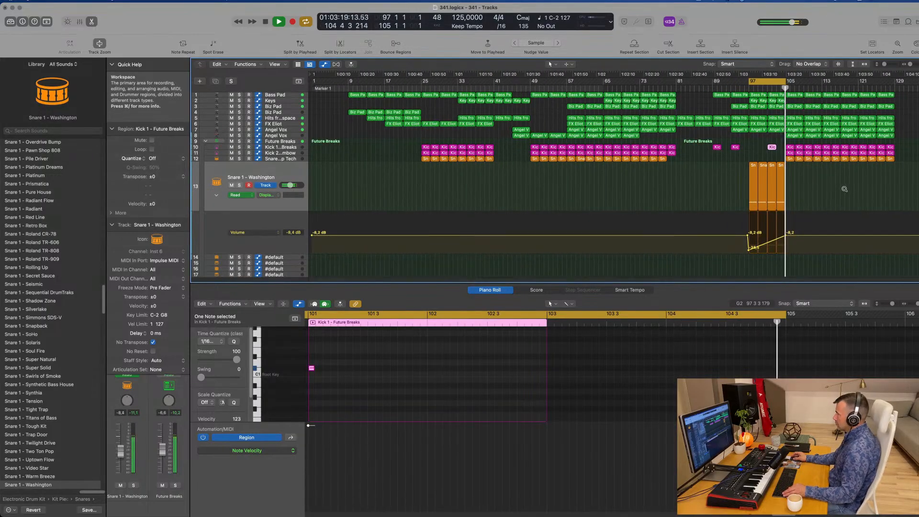
Select the last snare region at bar 103 and play back the build from bar 97 again
{"action": "key", "text": "space"}
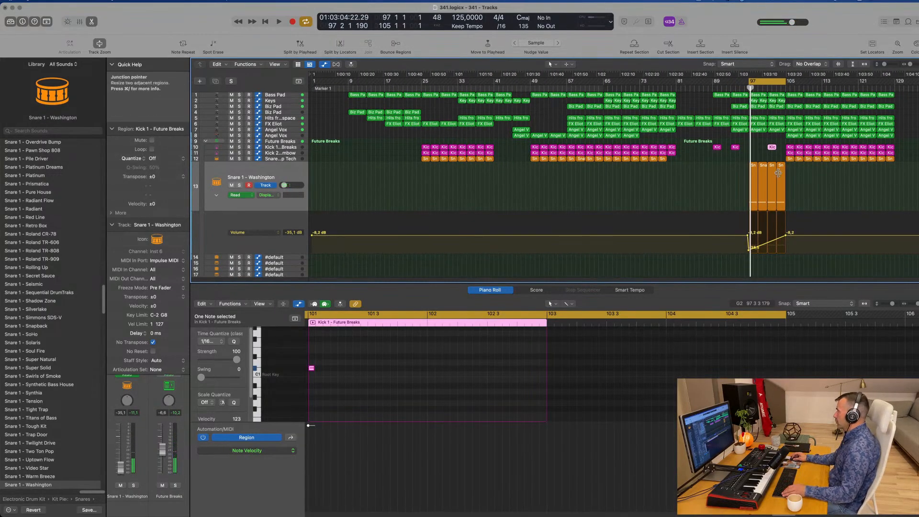
{"action": "left_click", "coordinate": [781, 166]}
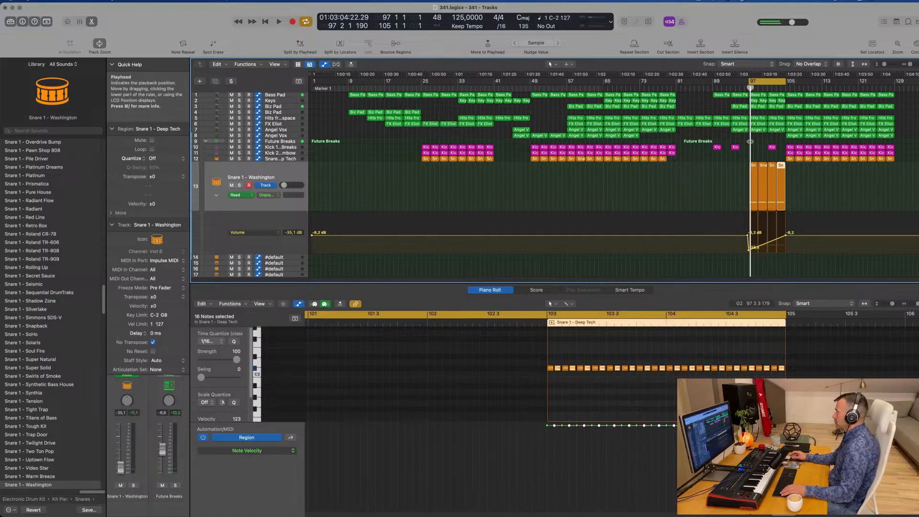
{"action": "key", "text": "space"}
{"action": "scroll", "coordinate": [822, 164], "scroll_direction": "up", "scroll_amount": 4}
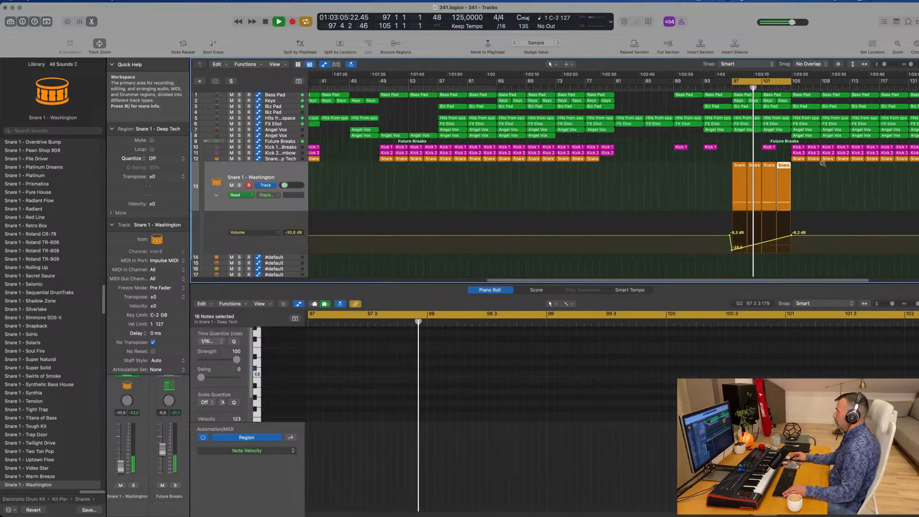
{"action": "scroll", "coordinate": [822, 164], "scroll_direction": "down", "scroll_amount": 3}
{"action": "scroll", "coordinate": [881, 183], "scroll_direction": "down", "scroll_amount": 2}
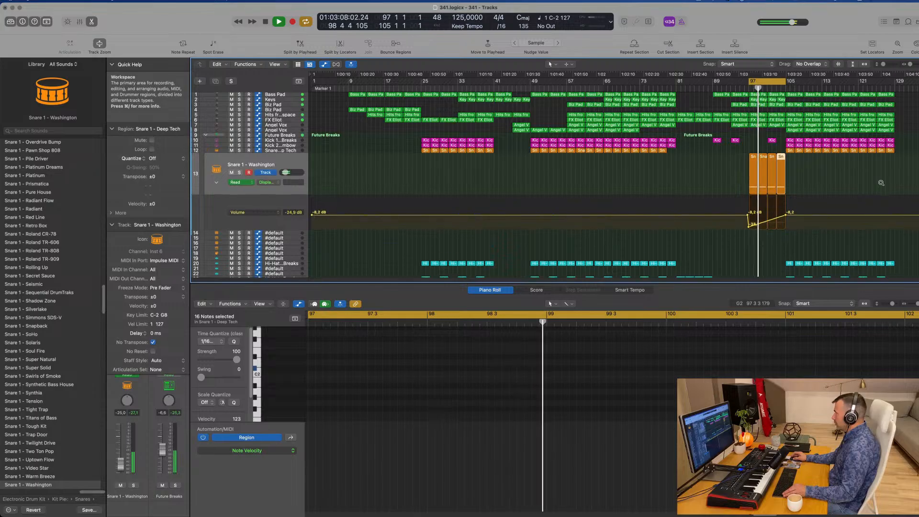
Close the Piano Roll and move all regions from bar 105 onward one bar later, to start at bar 106
{"action": "left_click_drag", "start_coordinate": [908, 96], "coordinate": [883, 280]}
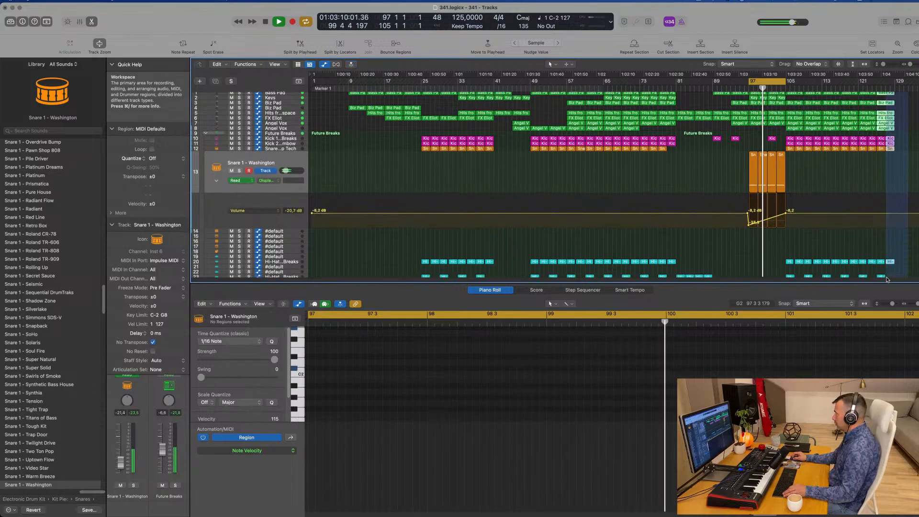
{"action": "key", "text": "x"}
{"action": "key", "text": "x"}
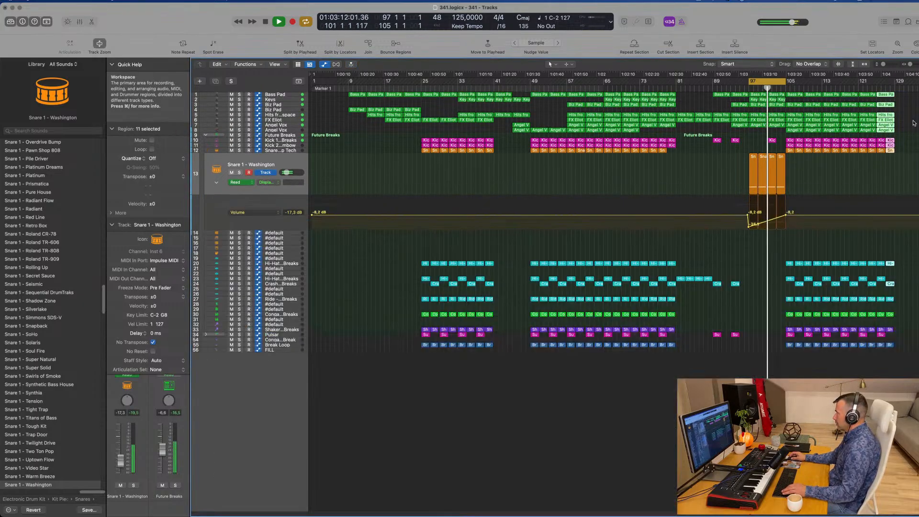
{"action": "left_click_drag", "start_coordinate": [907, 94], "coordinate": [789, 363]}
{"action": "key", "text": "super+Right"}
{"action": "key", "text": "super+Right"}
{"action": "key", "text": "super+Right"}
{"action": "key", "text": "super+Right"}
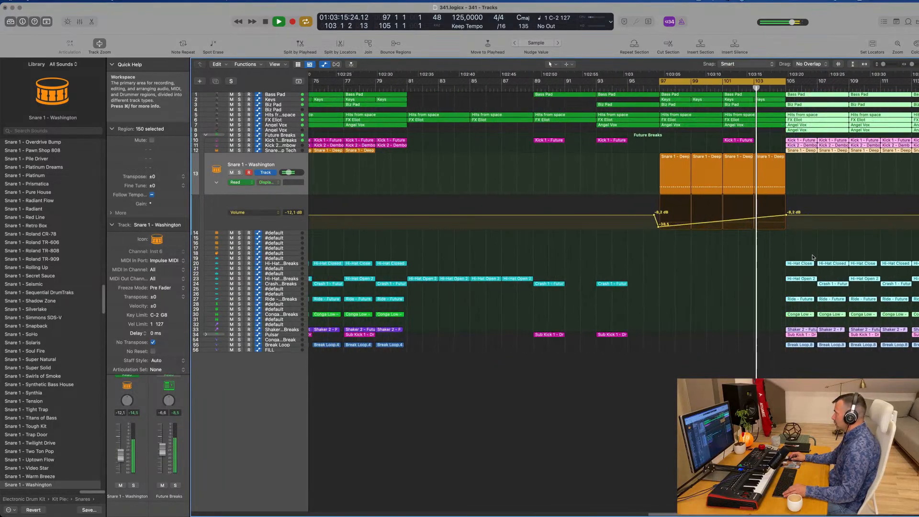
{"action": "left_click_drag", "start_coordinate": [806, 266], "coordinate": [814, 267]}
{"action": "key", "text": "super+Left"}
{"action": "key", "text": "super+Left"}
{"action": "key", "text": "super+Left"}
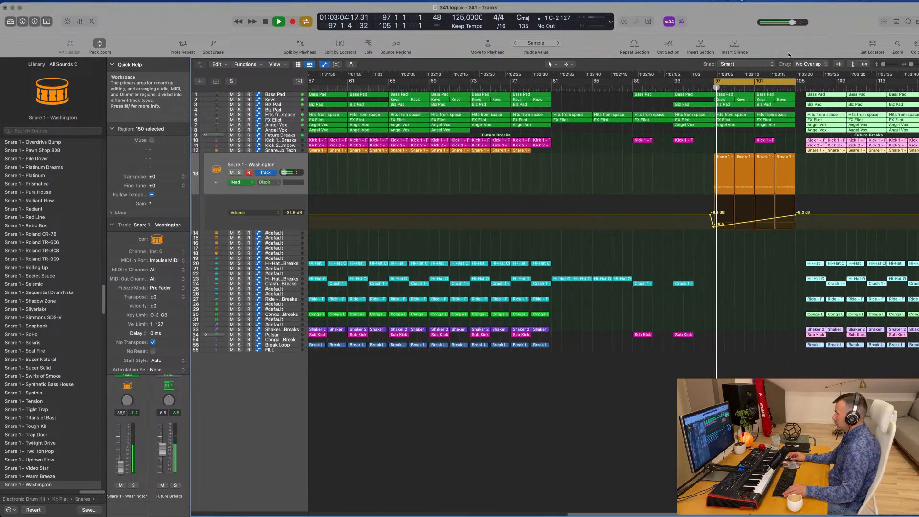
Split the Kick 1, Kick 2 and track 12 snare regions at bar 107 and move their first bar back to bar 105
{"action": "left_click", "coordinate": [792, 266]}
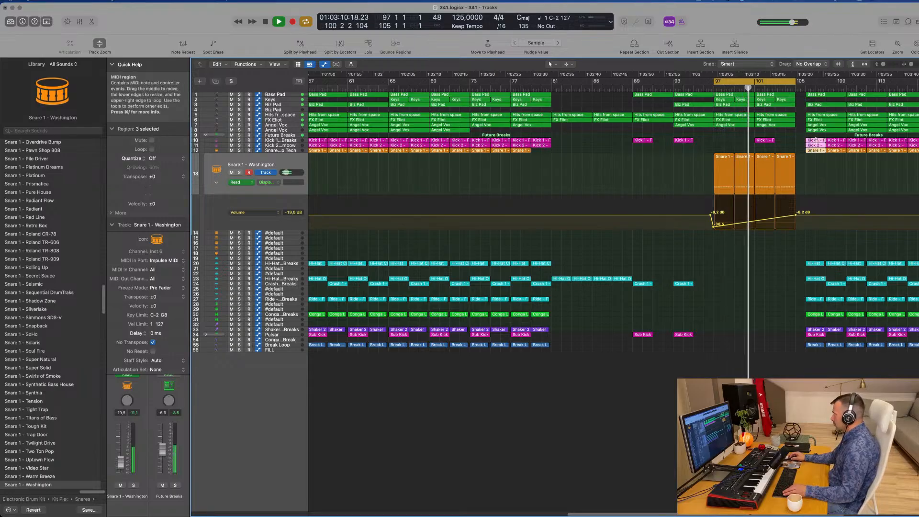
{"action": "left_click", "coordinate": [816, 141]}
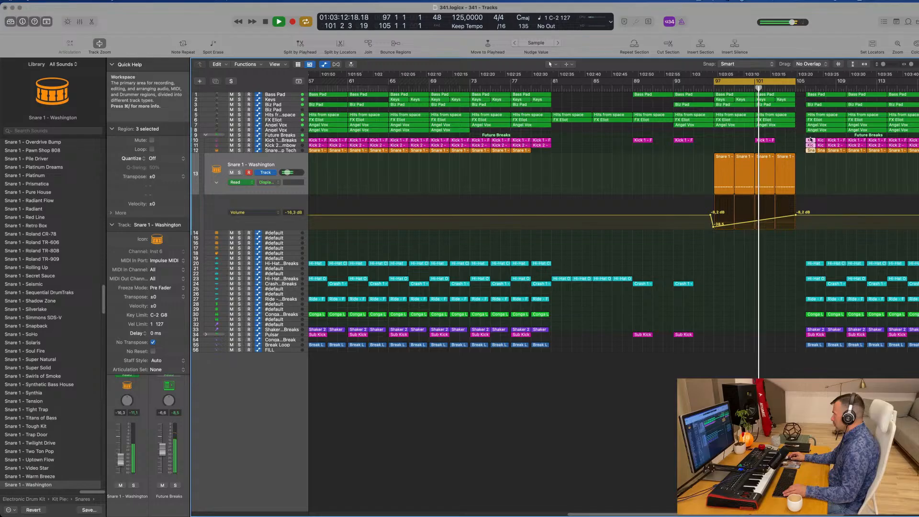
{"action": "left_click_drag", "start_coordinate": [811, 140], "coordinate": [802, 141]}
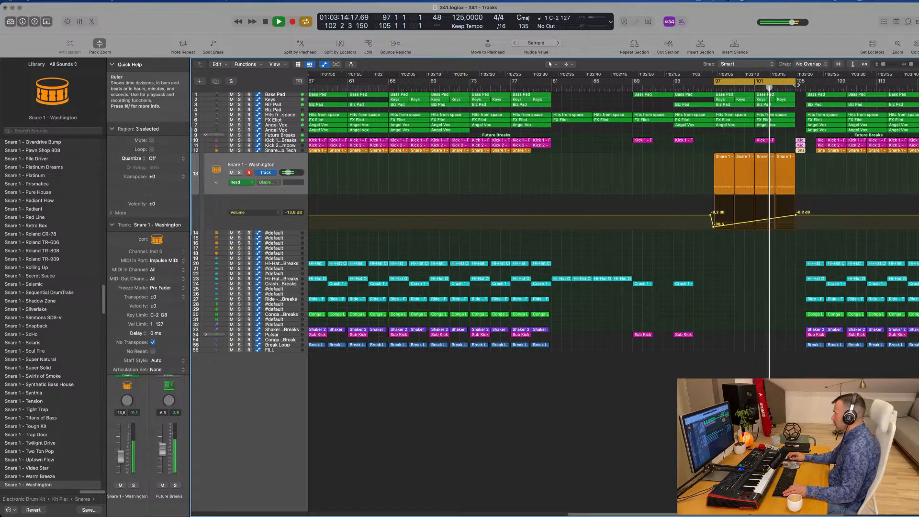
Extend the end of the cycle area to bar 108 and listen to the transition out of the snare build
{"action": "left_click_drag", "start_coordinate": [794, 81], "coordinate": [831, 81]}
{"action": "key", "text": "super+Left"}
{"action": "key", "text": "super+Left"}
{"action": "key", "text": "super+Left"}
{"action": "key", "text": "super+Left"}
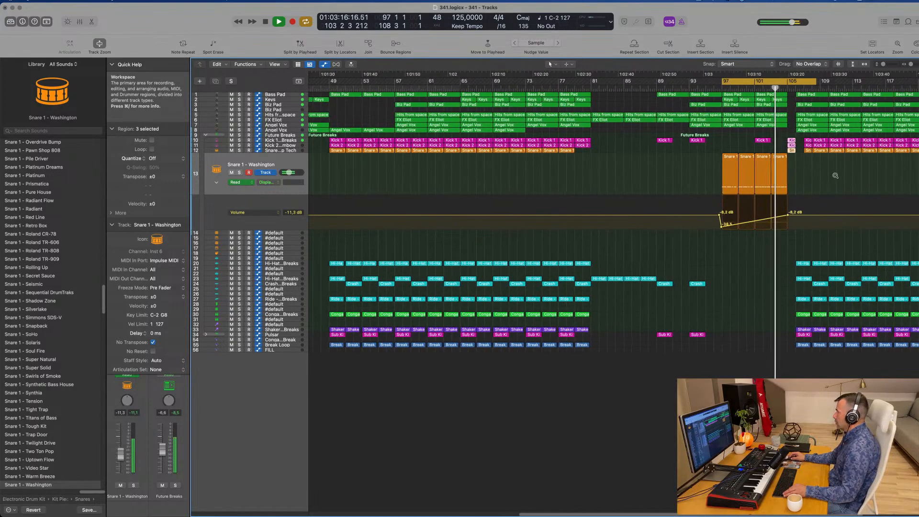
{"action": "key", "text": "super+Right"}
{"action": "key", "text": "super+Right"}
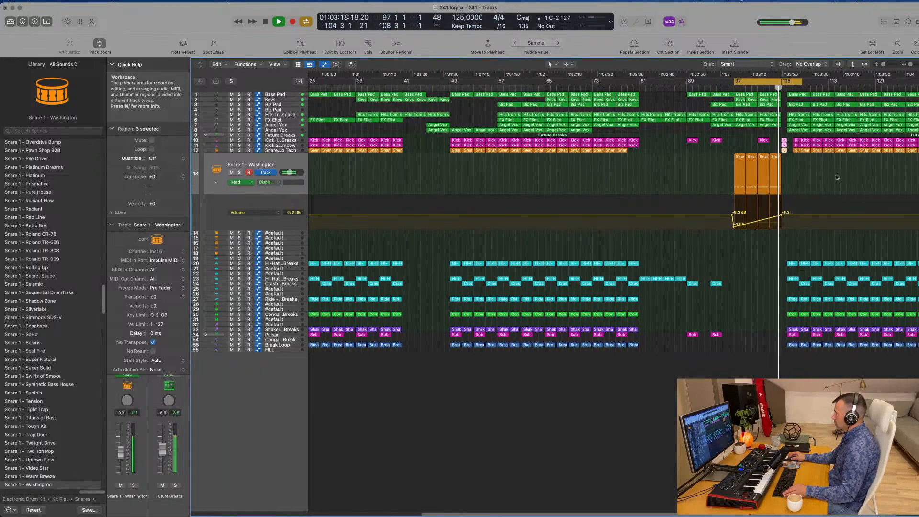
{"action": "scroll", "coordinate": [837, 176], "scroll_direction": "left", "scroll_amount": 3}
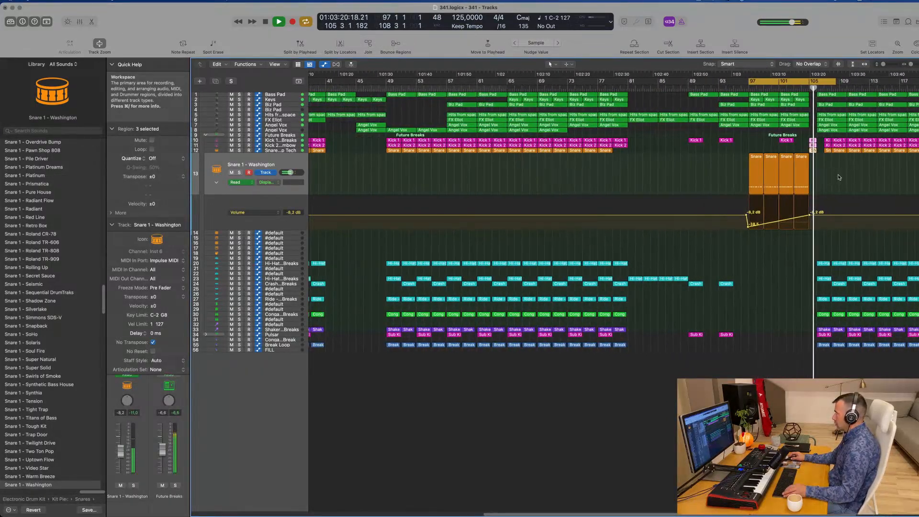
{"action": "scroll", "coordinate": [840, 176], "scroll_direction": "right", "scroll_amount": 2}
{"action": "scroll", "coordinate": [842, 176], "scroll_direction": "left", "scroll_amount": 3}
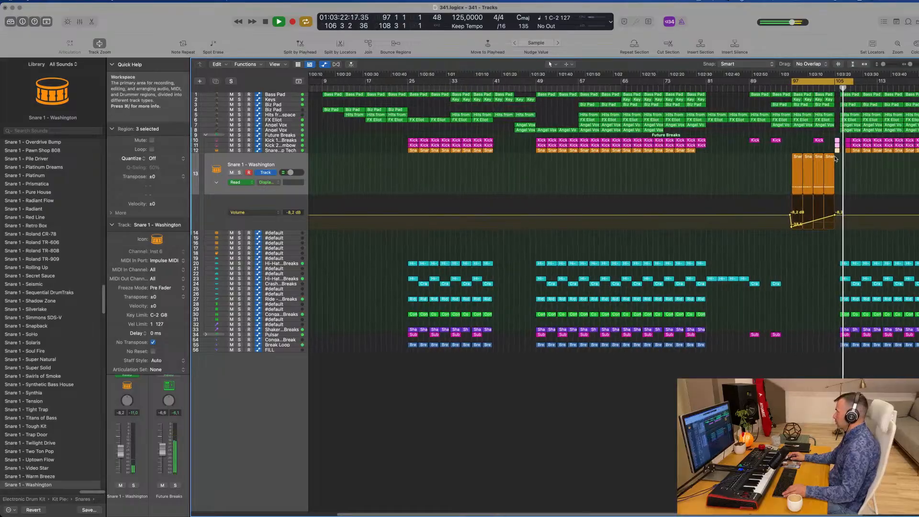
{"action": "scroll", "coordinate": [847, 174], "scroll_direction": "right", "scroll_amount": 4}
{"action": "scroll", "coordinate": [861, 166], "scroll_direction": "right", "scroll_amount": 2}
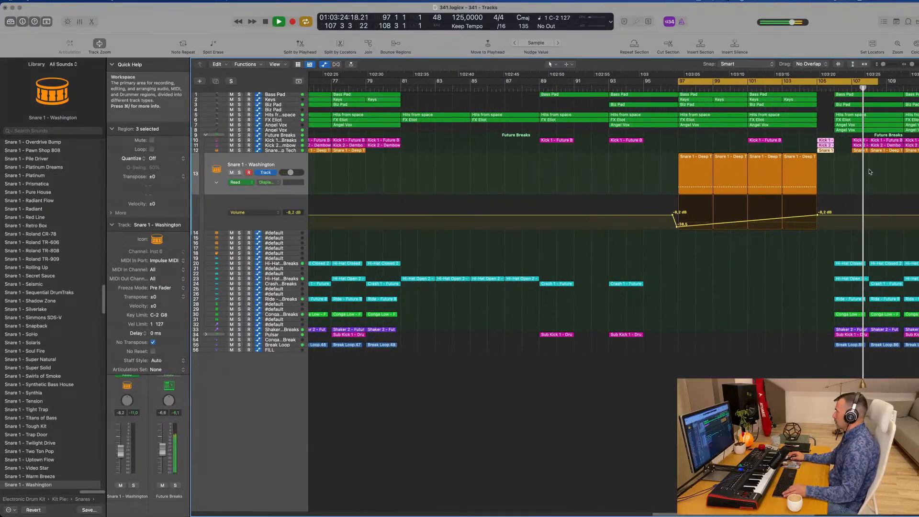
Copy the one-bar Kick 1, Kick 2 and track 12 snare regions from bar 105 to bar 106
{"action": "left_click_drag", "start_coordinate": [856, 161], "coordinate": [849, 143]}
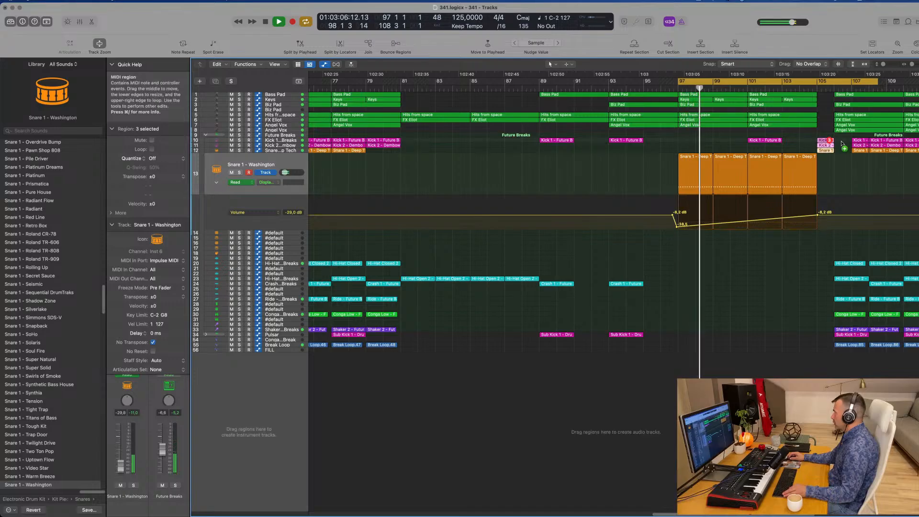
{"action": "left_click_drag", "start_coordinate": [830, 153], "coordinate": [811, 130]}
{"action": "key", "text": "Return"}
Extend the start of the cycle area back to bar 81 and copy the Keys regions from bars 97–105 to fill bars 81–97
{"action": "scroll", "coordinate": [811, 131], "scroll_direction": "left", "scroll_amount": 8}
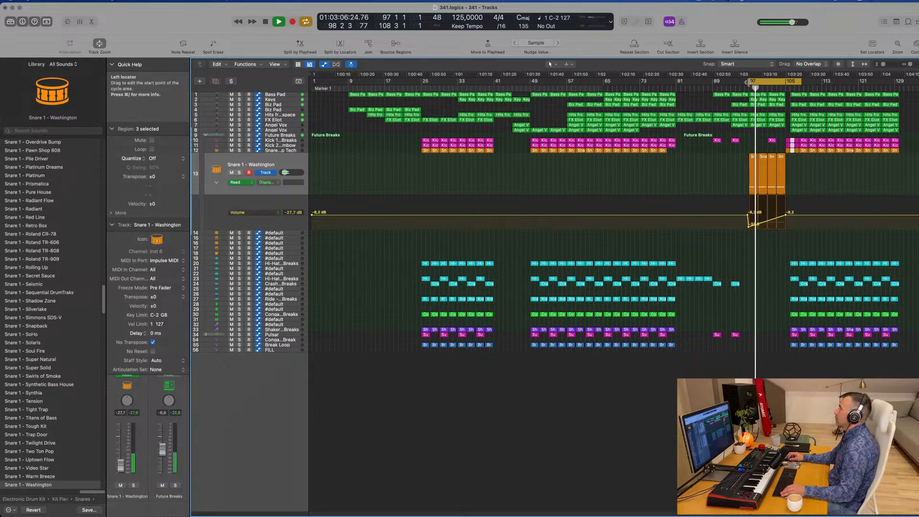
{"action": "left_click_drag", "start_coordinate": [750, 82], "coordinate": [677, 91]}
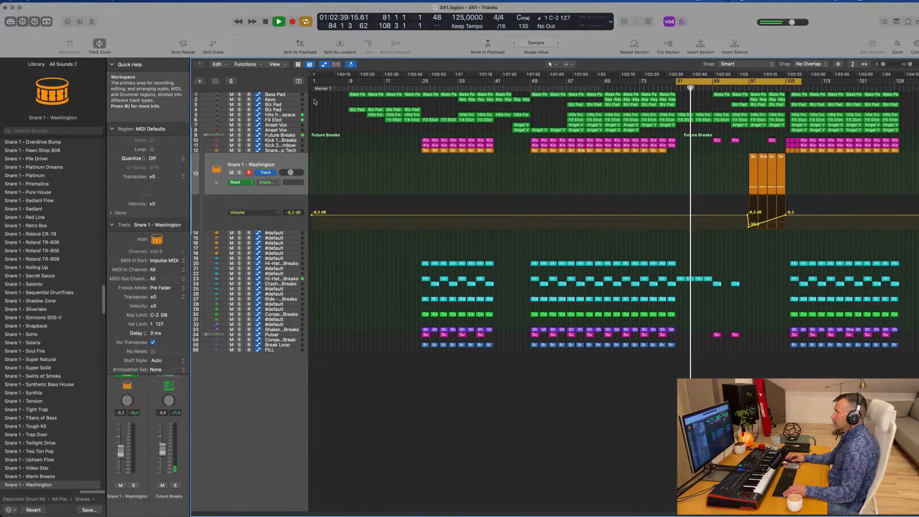
{"action": "left_click", "coordinate": [299, 100]}
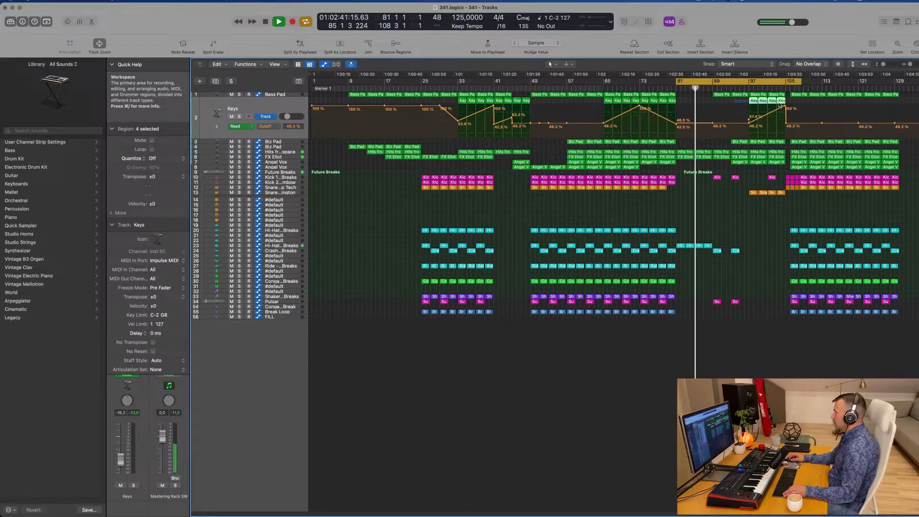
{"action": "left_click_drag", "start_coordinate": [779, 105], "coordinate": [713, 108]}
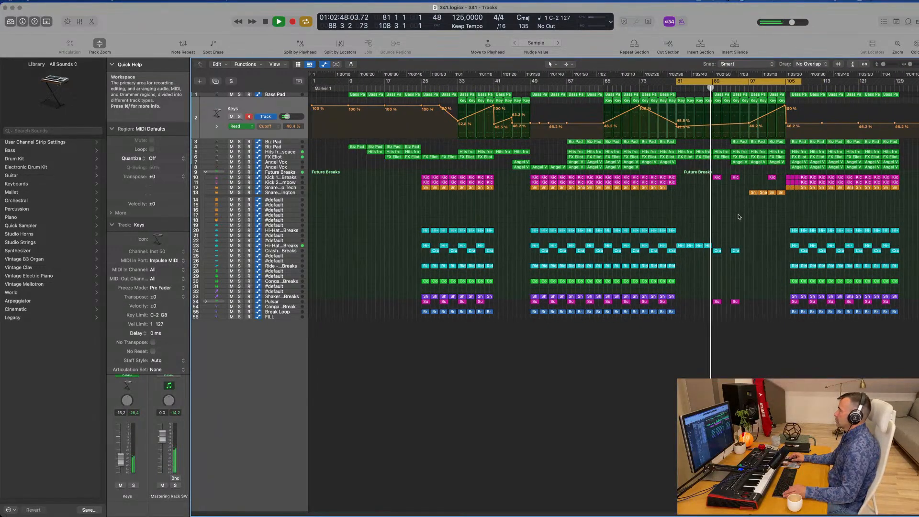
Examine the Bass Pad track's filter automation around bars 89 to 97 while the breakdown plays
{"action": "left_click", "coordinate": [285, 95]}
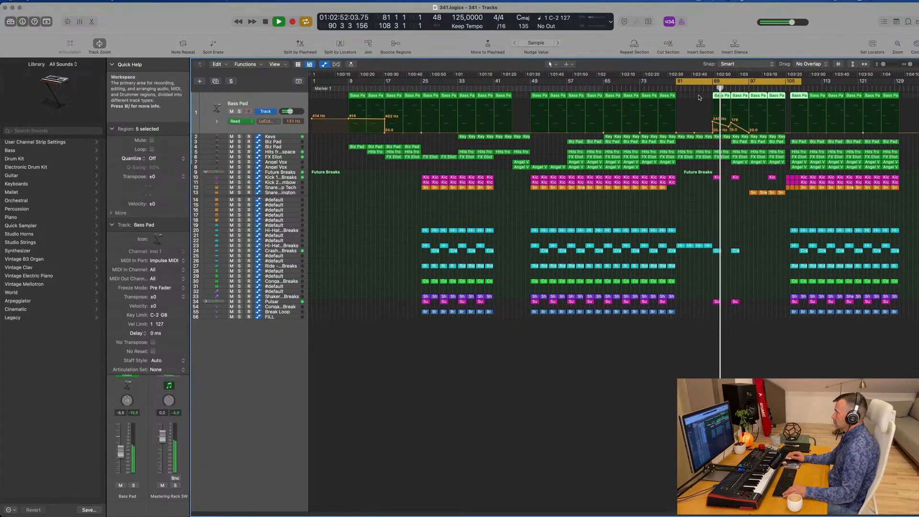
{"action": "key", "text": "super+Right"}
{"action": "key", "text": "super+Right"}
{"action": "key", "text": "super+Right"}
{"action": "key", "text": "super+Right"}
{"action": "key", "text": "super+Right"}
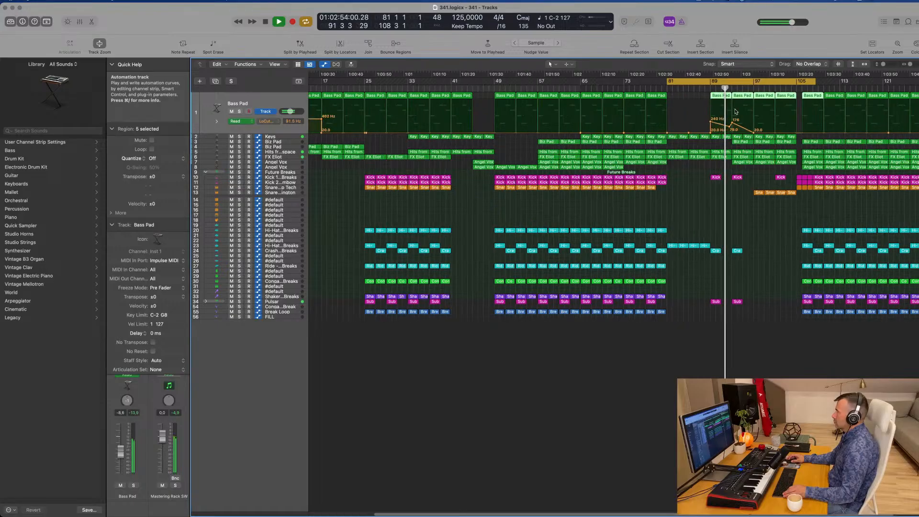
{"action": "key", "text": "super+Left"}
{"action": "key", "text": "super+Left"}
{"action": "key", "text": "super+Left"}
{"action": "key", "text": "super+Left"}
{"action": "key", "text": "super+Left"}
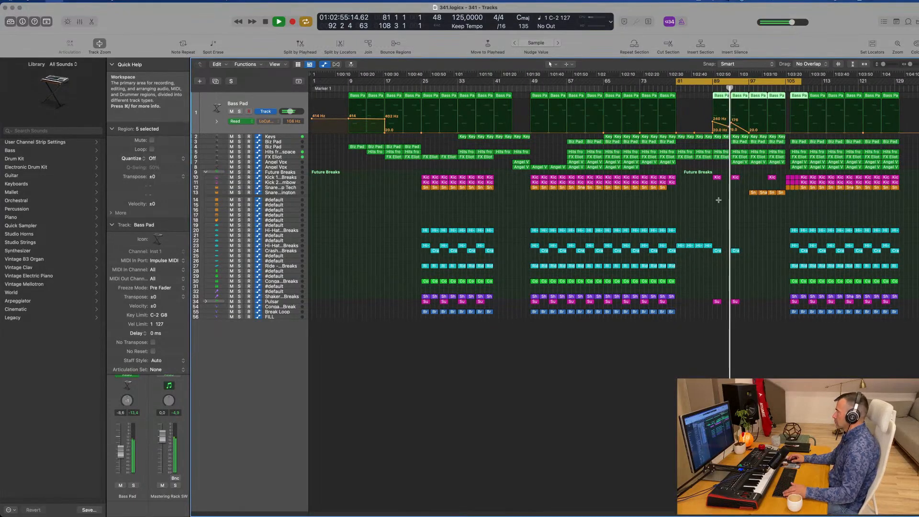
Add one-bar crash and Sub Kick regions at bar 101 and copy them to bar 105
{"action": "key", "text": "super+Right"}
{"action": "left_click_drag", "start_coordinate": [743, 239], "coordinate": [774, 301]}
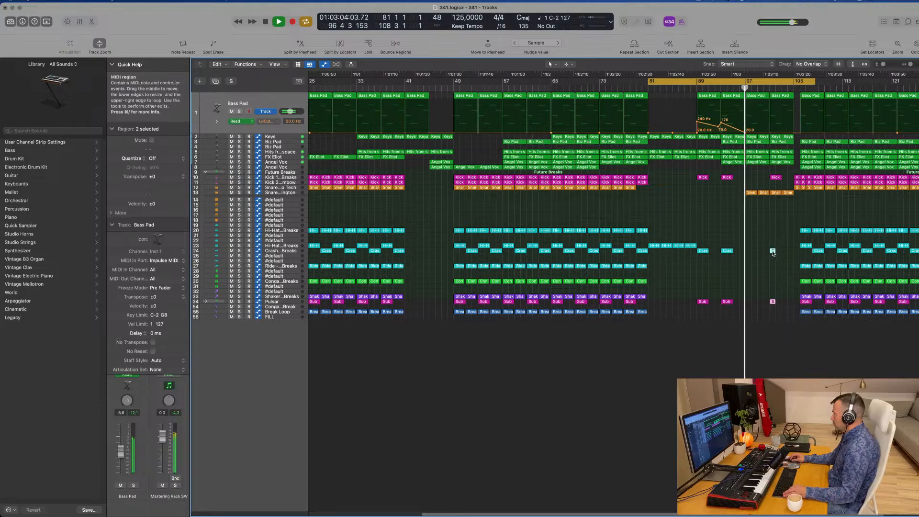
{"action": "left_click_drag", "start_coordinate": [773, 253], "coordinate": [796, 251]}
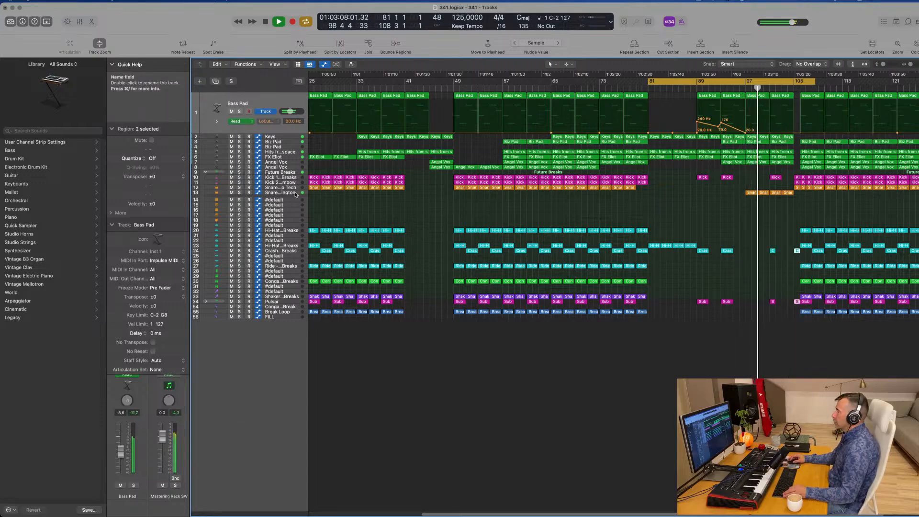
Lower the upper end of the Snare 1 - Washington track's volume ramp just before bar 105
{"action": "left_click", "coordinate": [280, 192]}
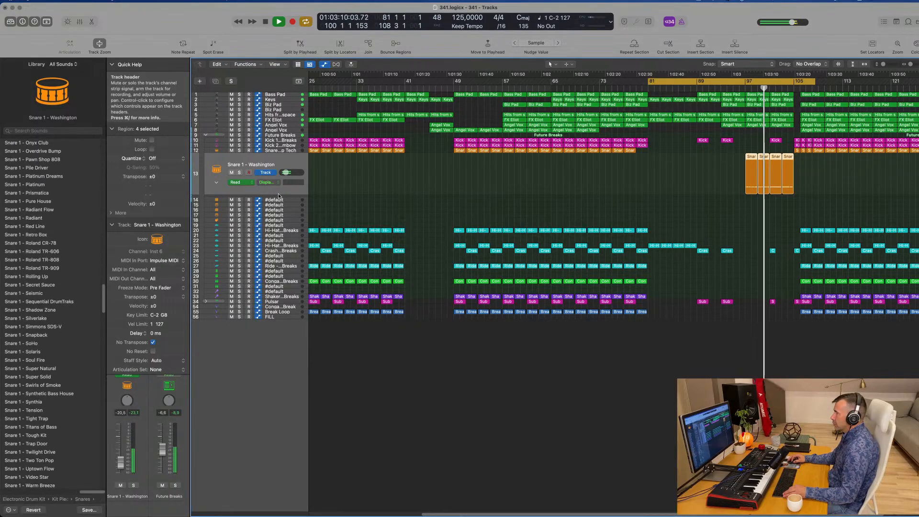
{"action": "left_click", "coordinate": [217, 185]}
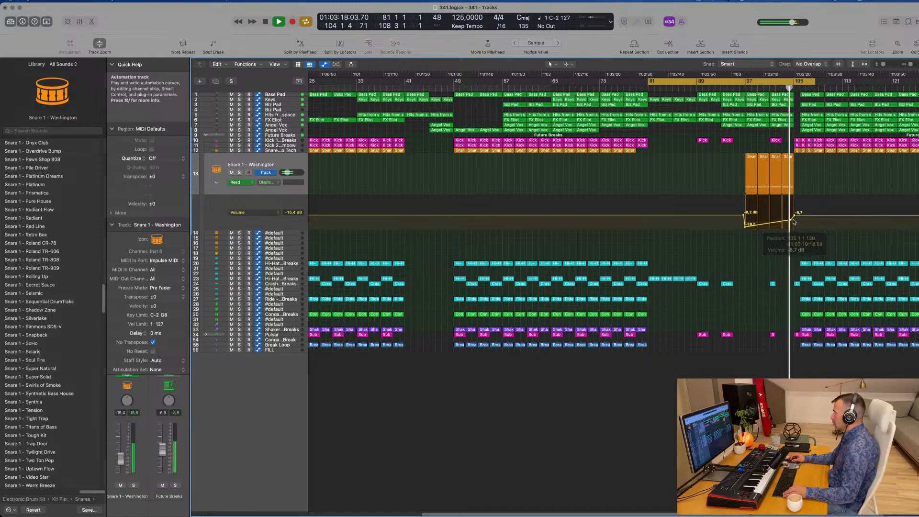
Extend the end of the cycle area from bar 108 to the end of the arrangement, just past bar 129
{"action": "scroll", "coordinate": [785, 225], "scroll_direction": "left", "scroll_amount": 3}
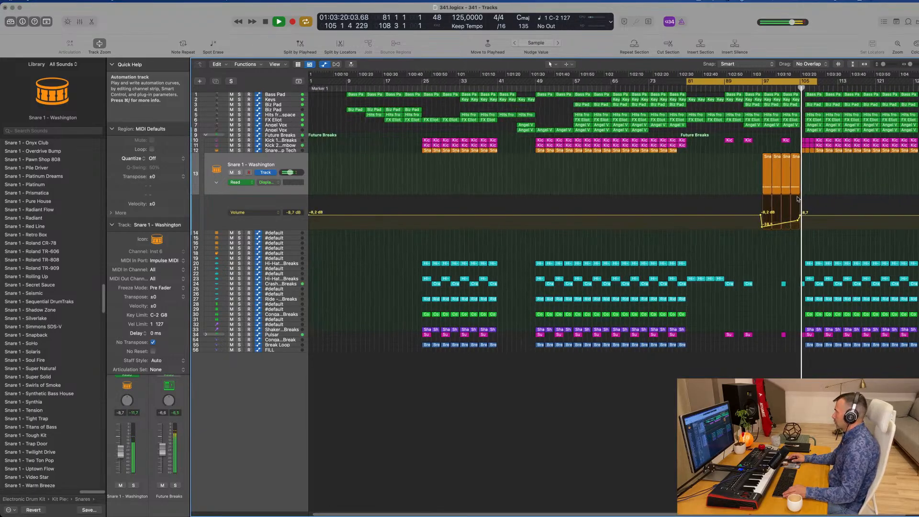
{"action": "scroll", "coordinate": [814, 199], "scroll_direction": "right", "scroll_amount": 2}
{"action": "scroll", "coordinate": [846, 201], "scroll_direction": "left", "scroll_amount": 3}
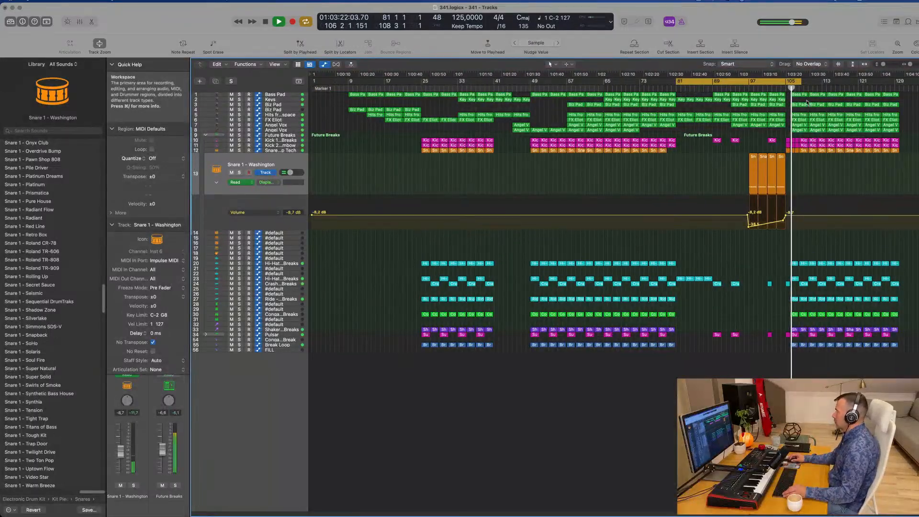
{"action": "left_click_drag", "start_coordinate": [801, 81], "coordinate": [900, 87]}
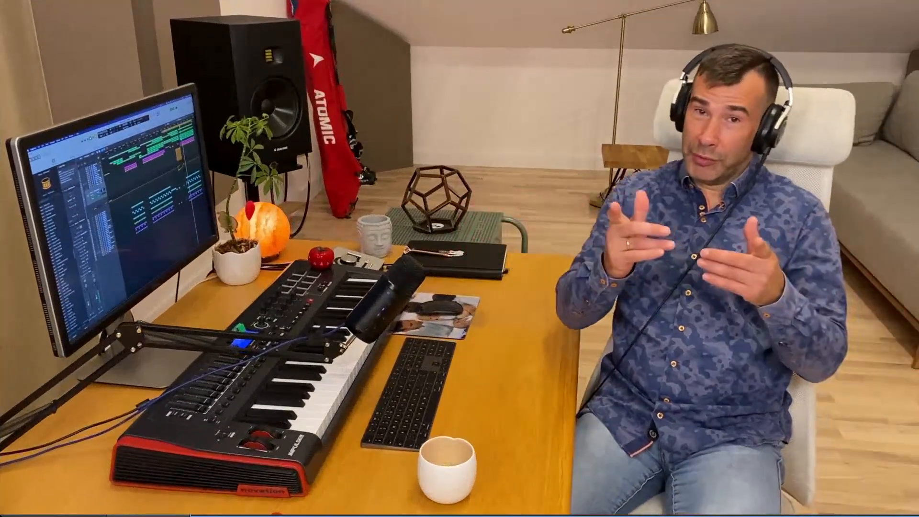